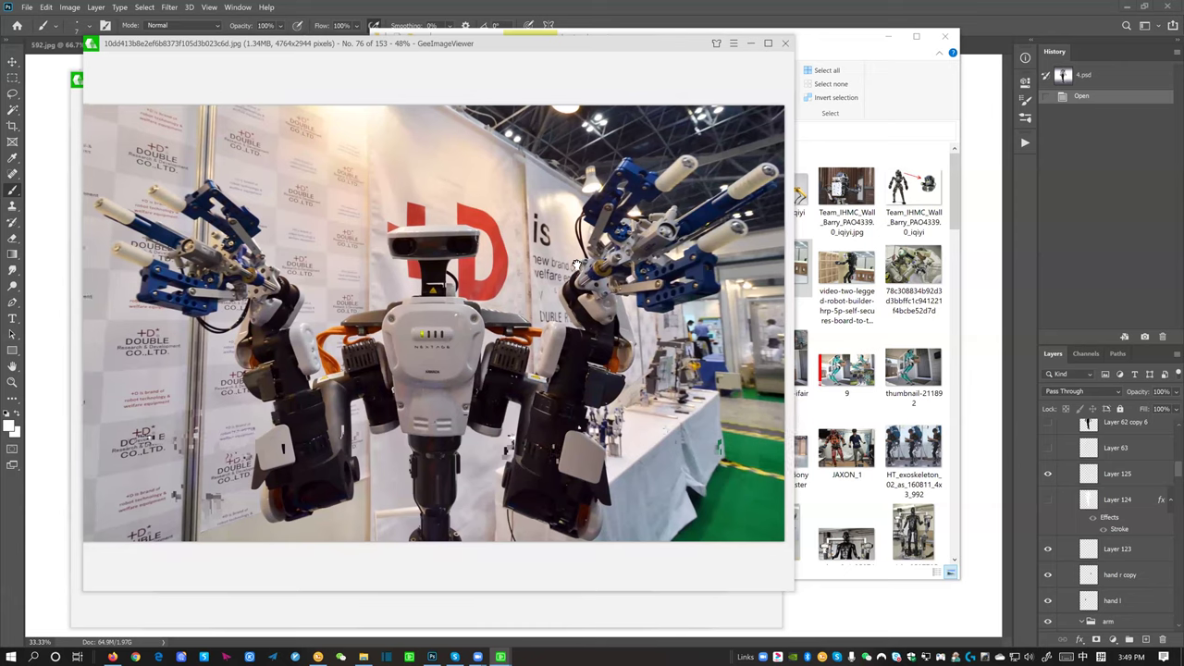
Page forward through the robot reference photos to Team_IHMC_Wall_Barry_PAO4339.0.JPG
click(775, 326)
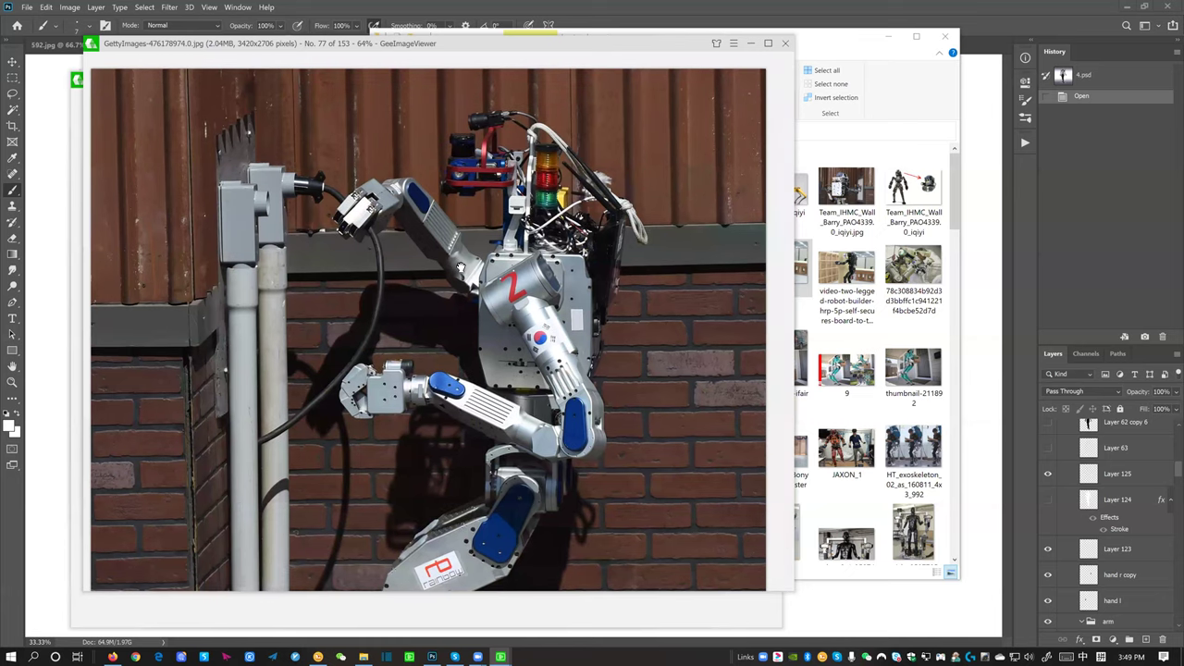
click(758, 322)
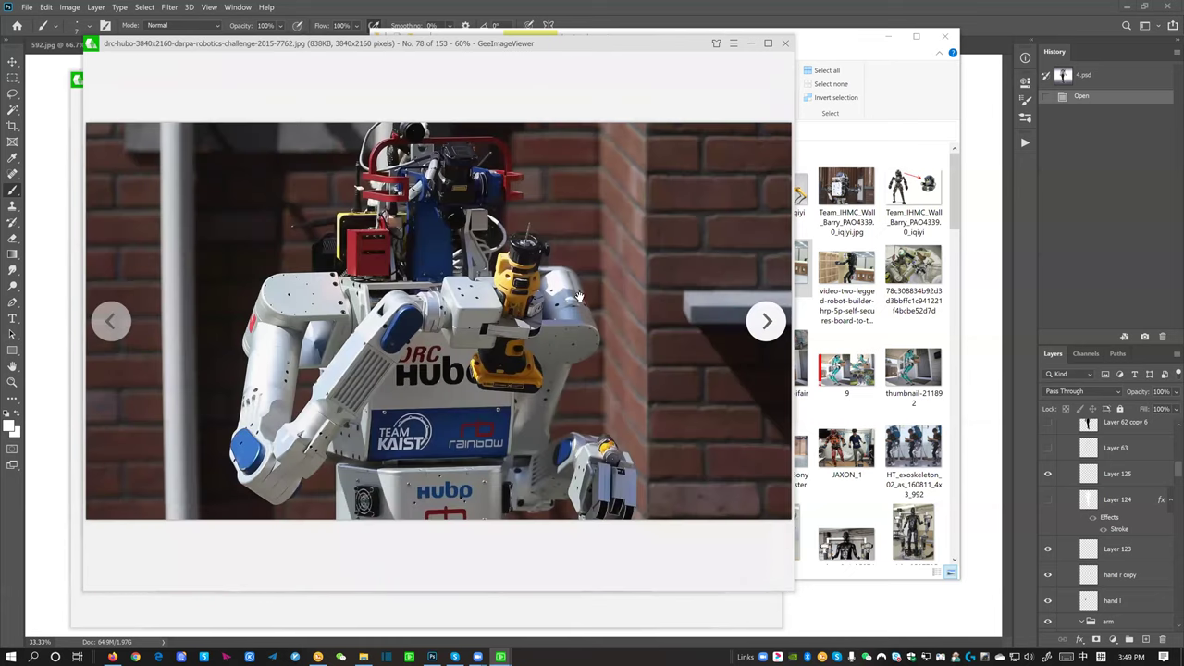
click(766, 321)
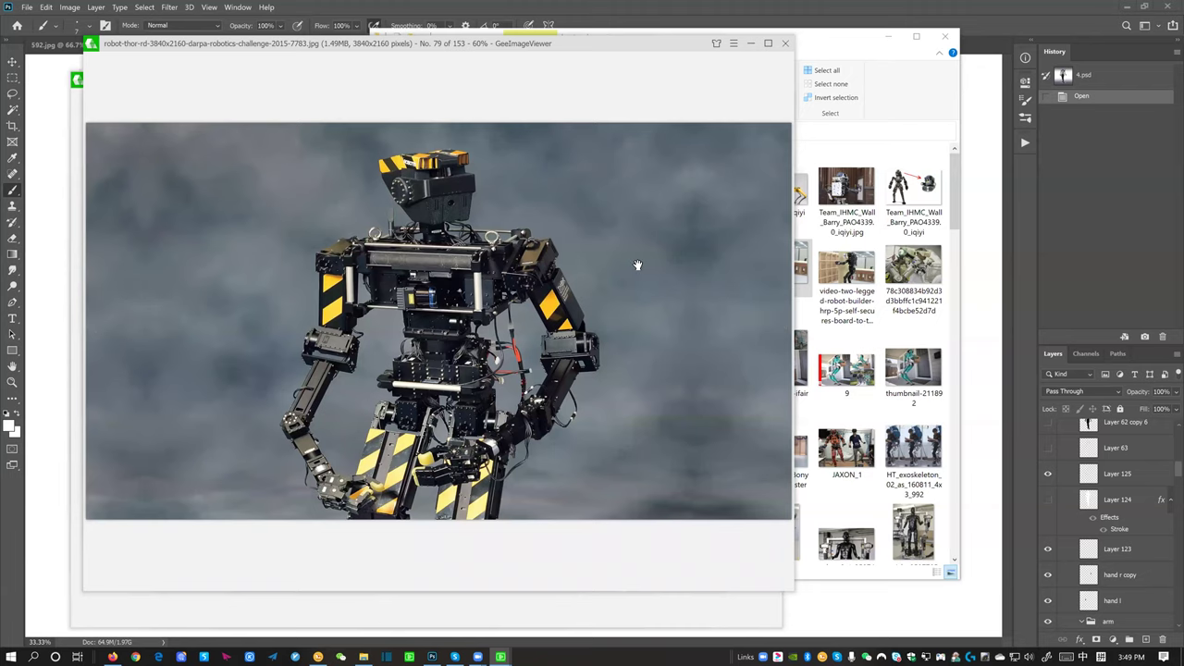
click(778, 358)
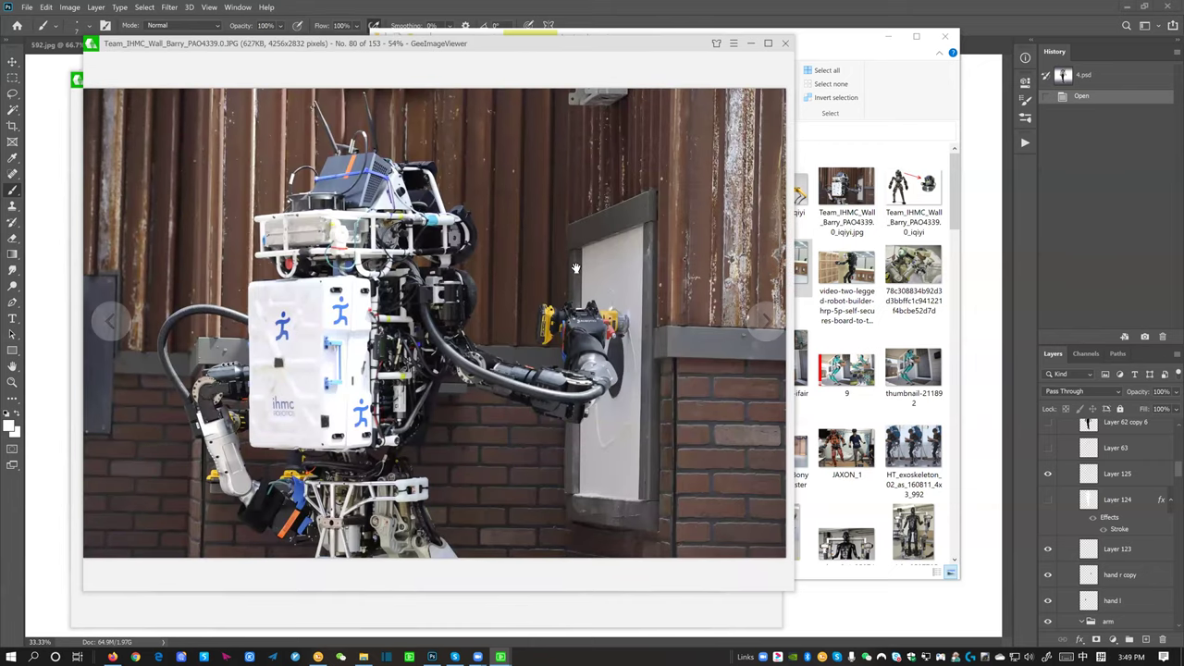
Examine the IHMC robot's torso and arm at 66% zoom, and move the image viewer window lower on the desktop
scroll(575, 264, up, 2)
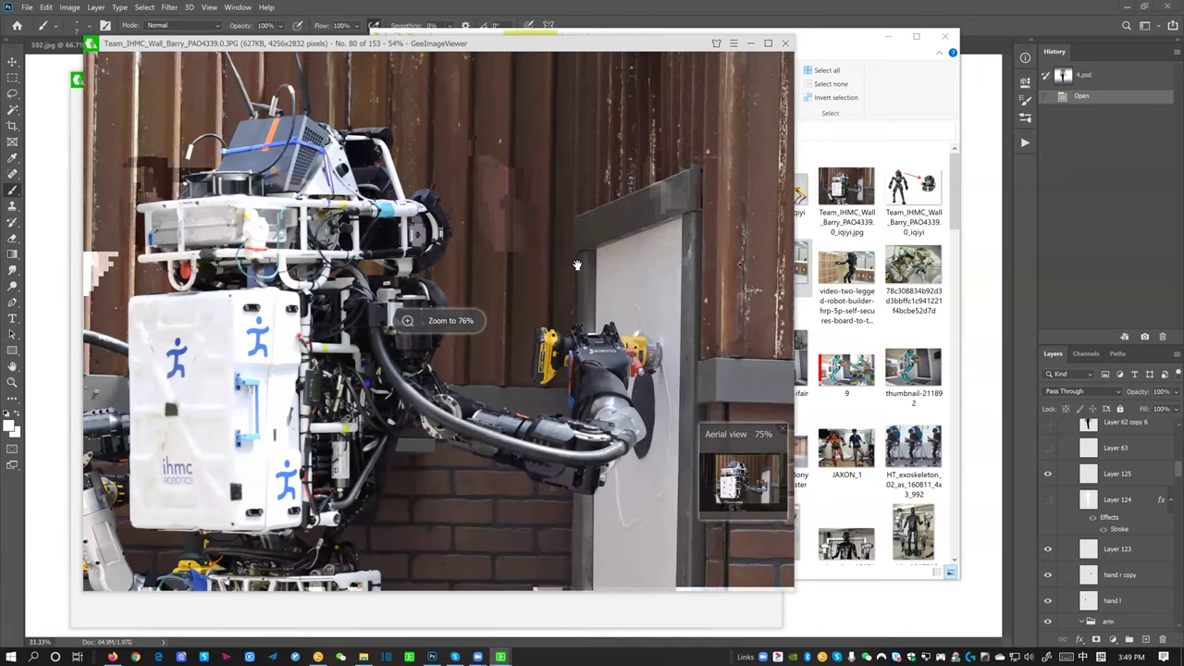
scroll(575, 265, down, 1)
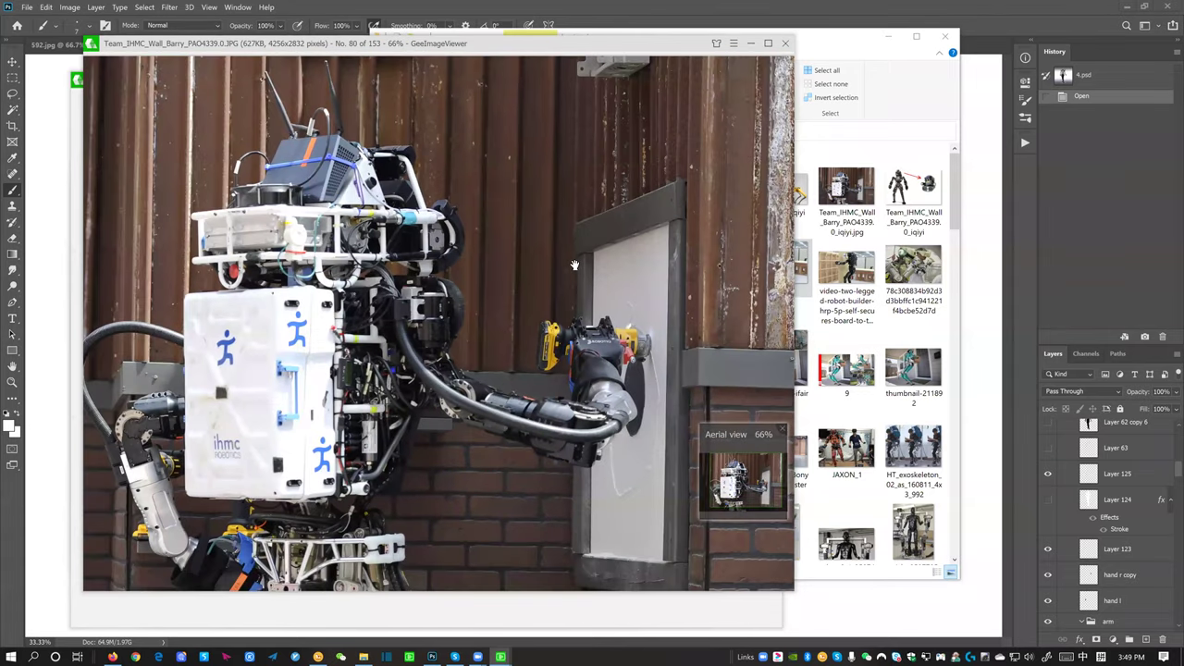
drag(549, 280, 573, 218)
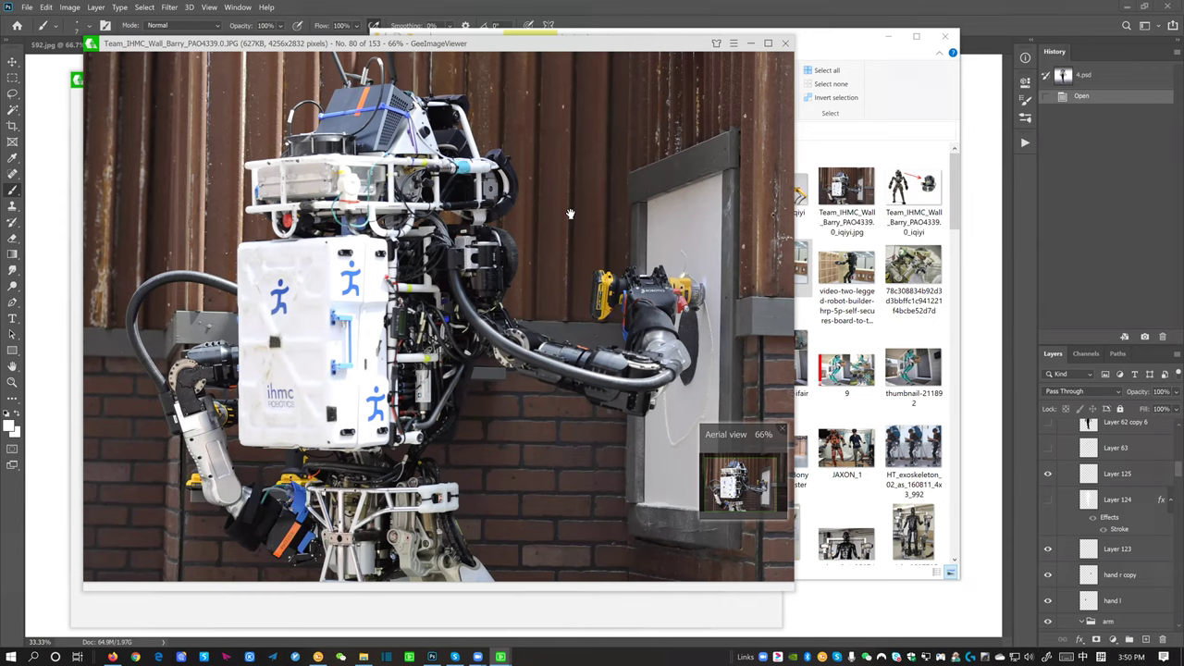
mouse_move(112, 657)
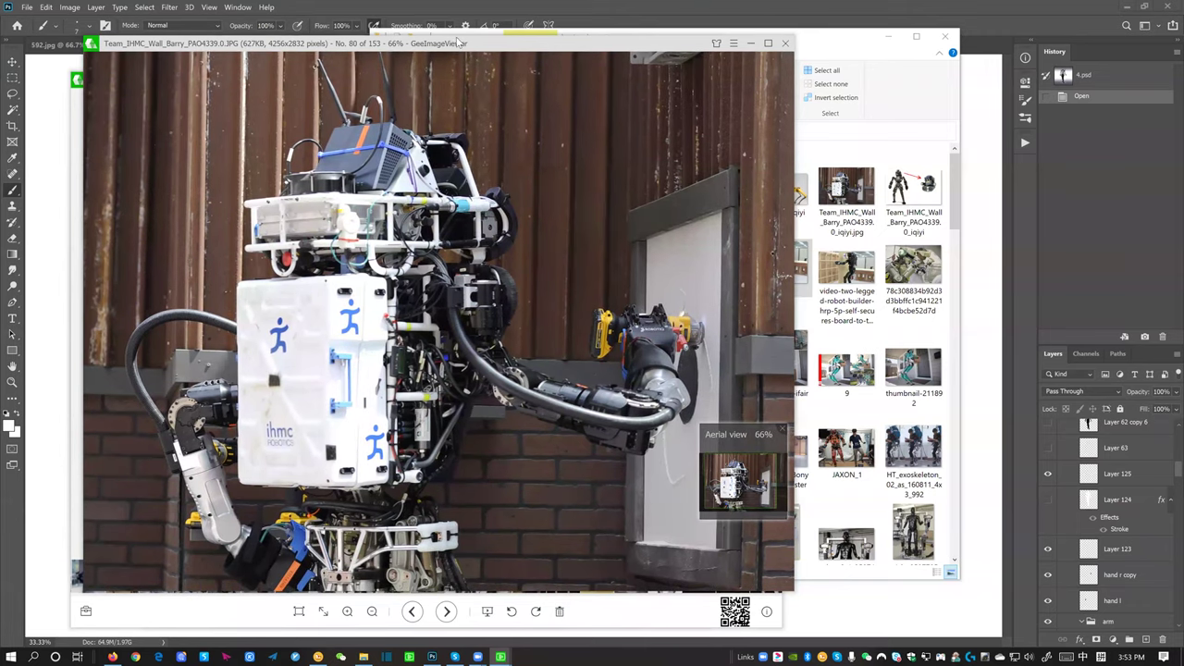
drag(455, 37, 456, 104)
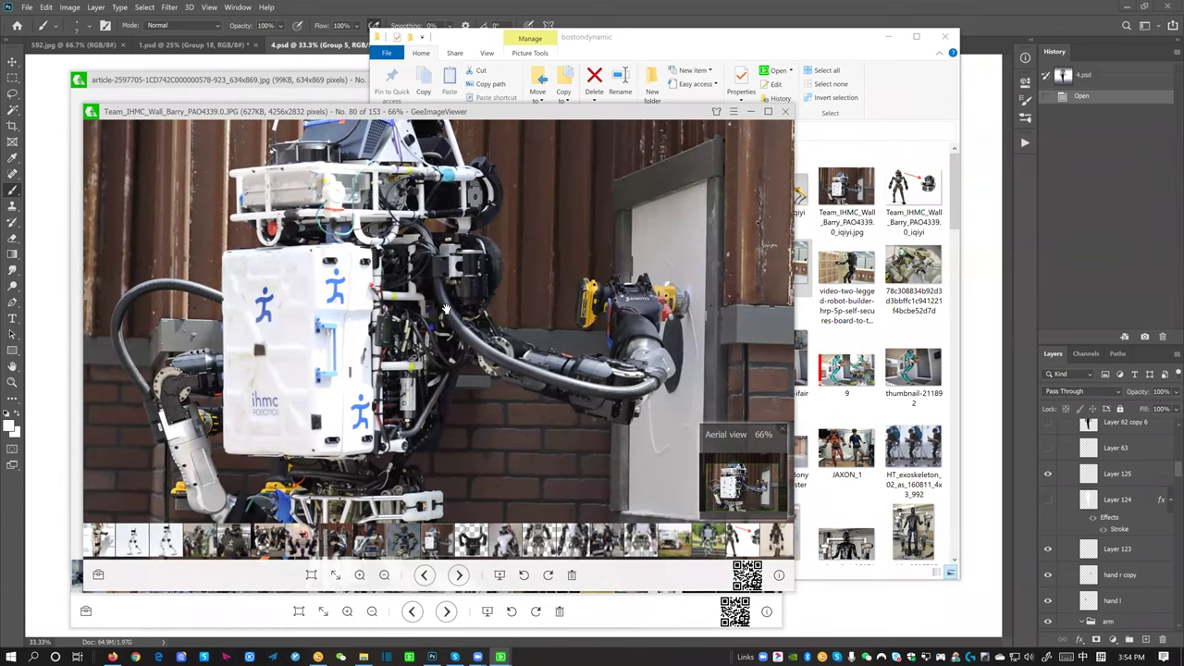
Advance past the Robotiq gripper image to CGAGpuQVIAAjFbV.png and enlarge it to 175%
scroll(451, 311, down, 1)
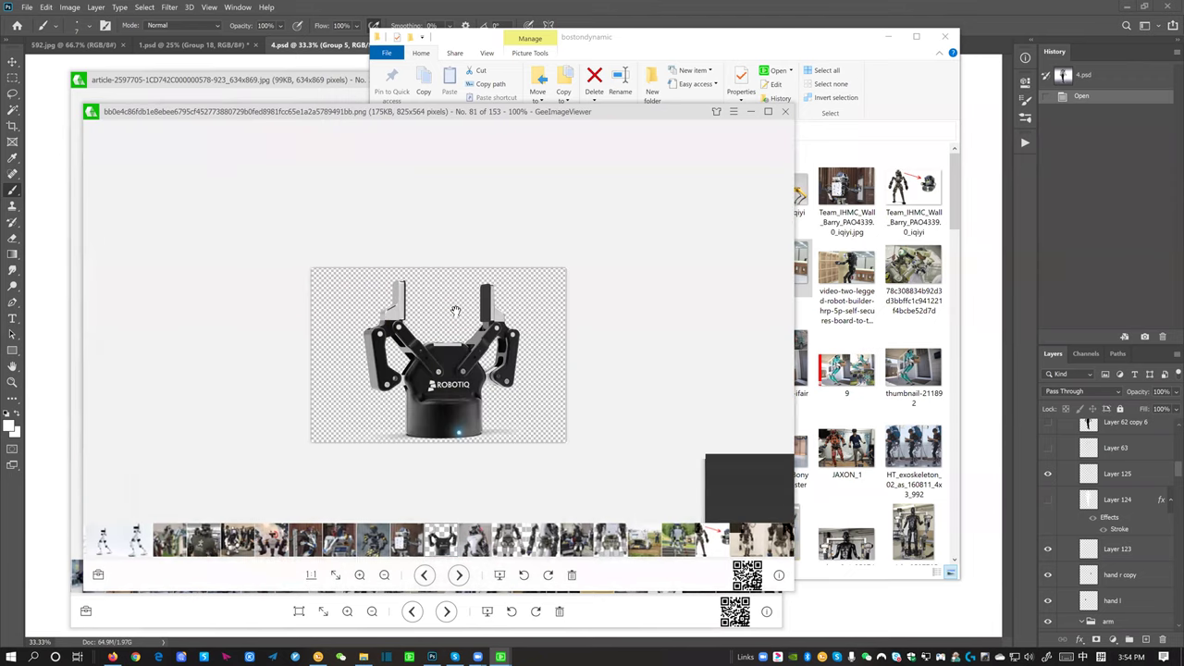
scroll(455, 312, down, 1)
scroll(455, 311, down, 1)
scroll(455, 312, up, 1)
scroll(455, 312, down, 1)
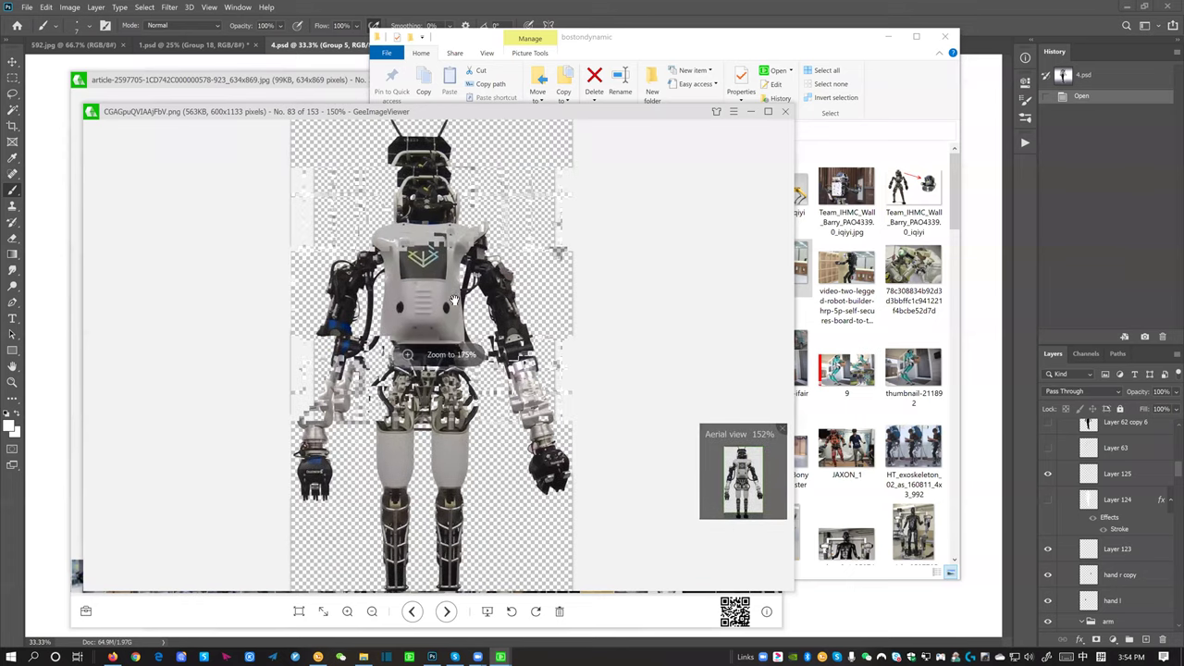
scroll(510, 288, up, 1)
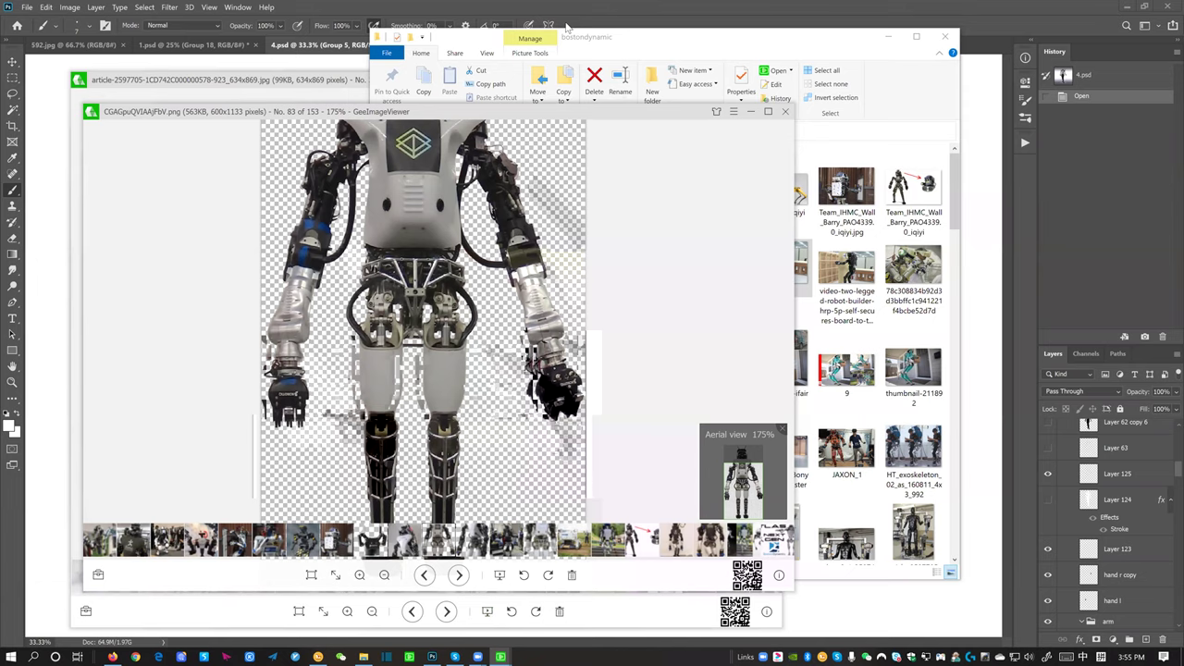
Examine the head, torso, arms and legs of the front-facing robot in CGAGpuQVIAAjFbV.png
scroll(458, 265, up, 5)
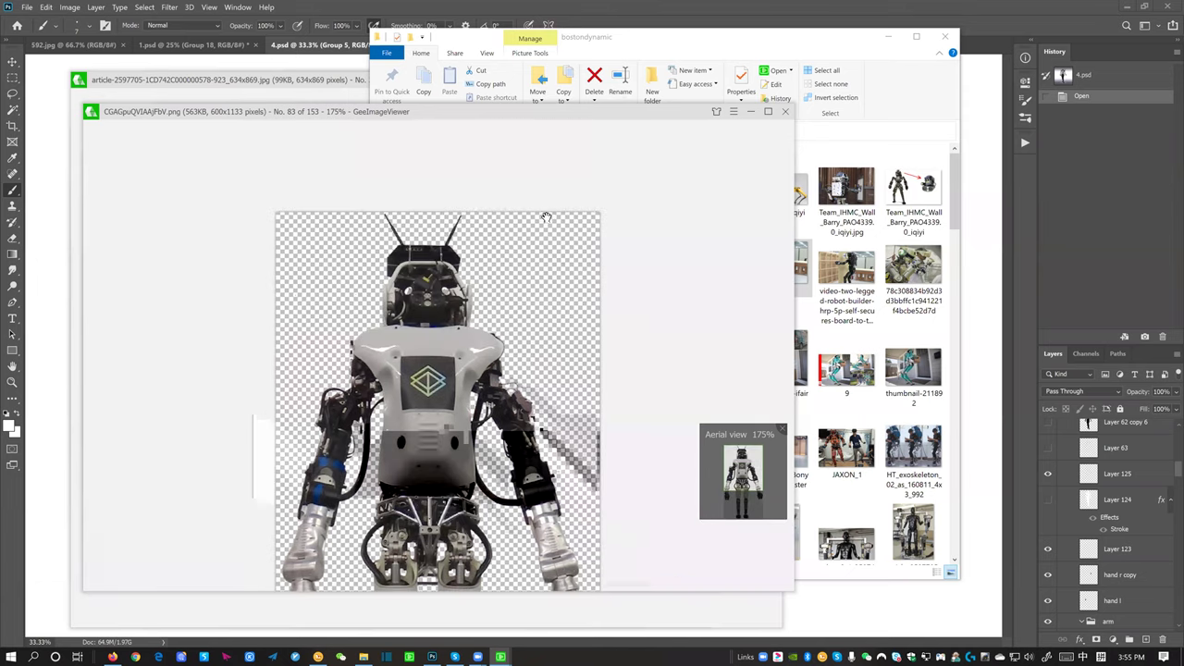
scroll(529, 231, down, 3)
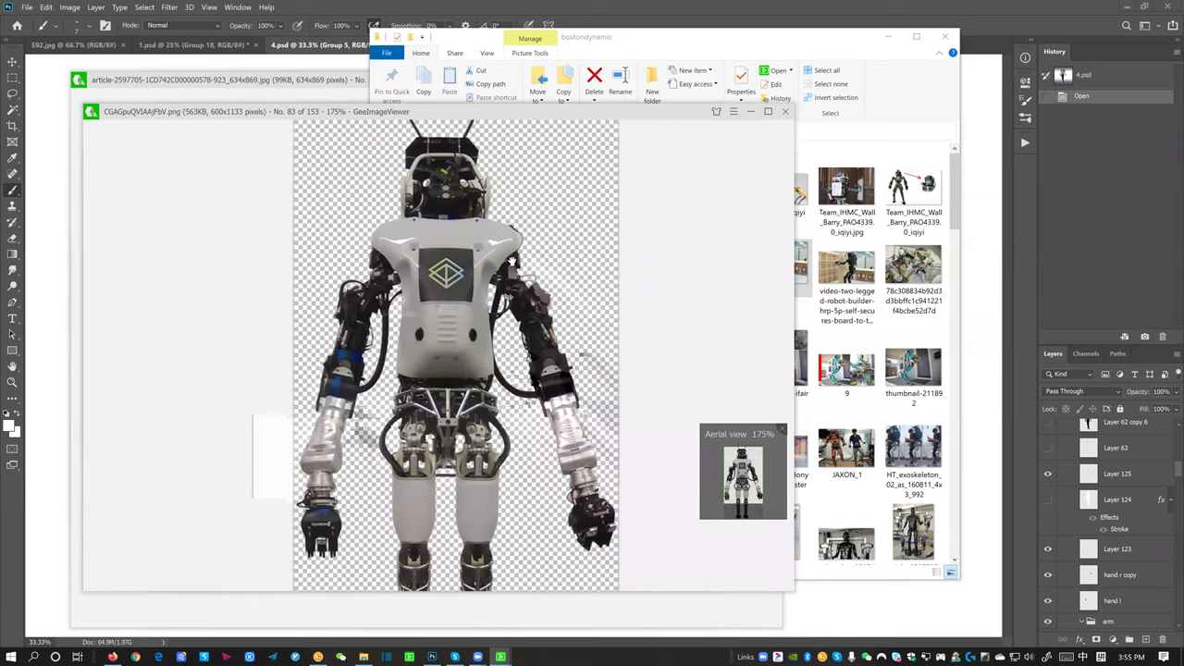
scroll(501, 288, up, 4)
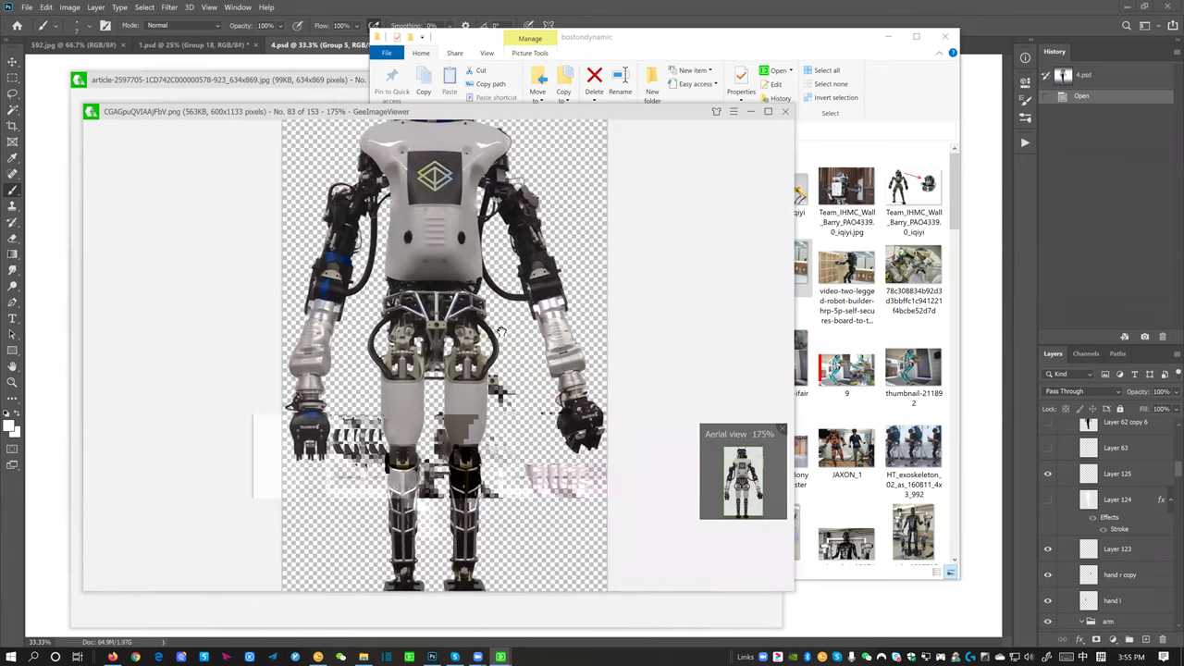
scroll(500, 268, down, 3)
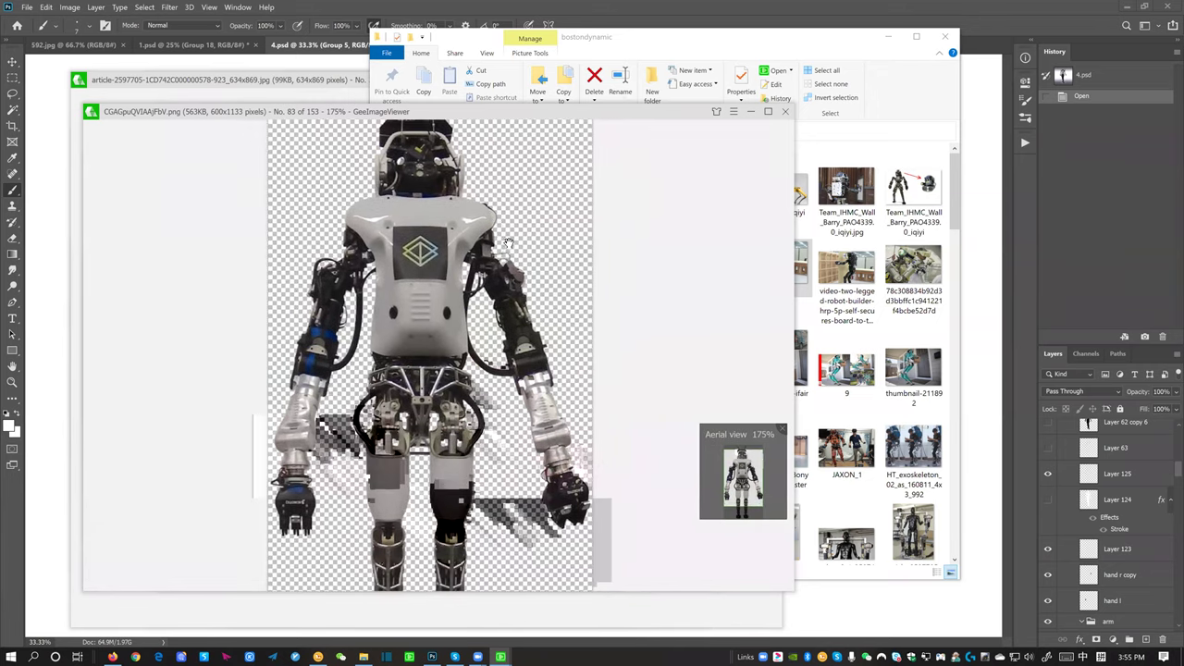
scroll(569, 236, up, 3)
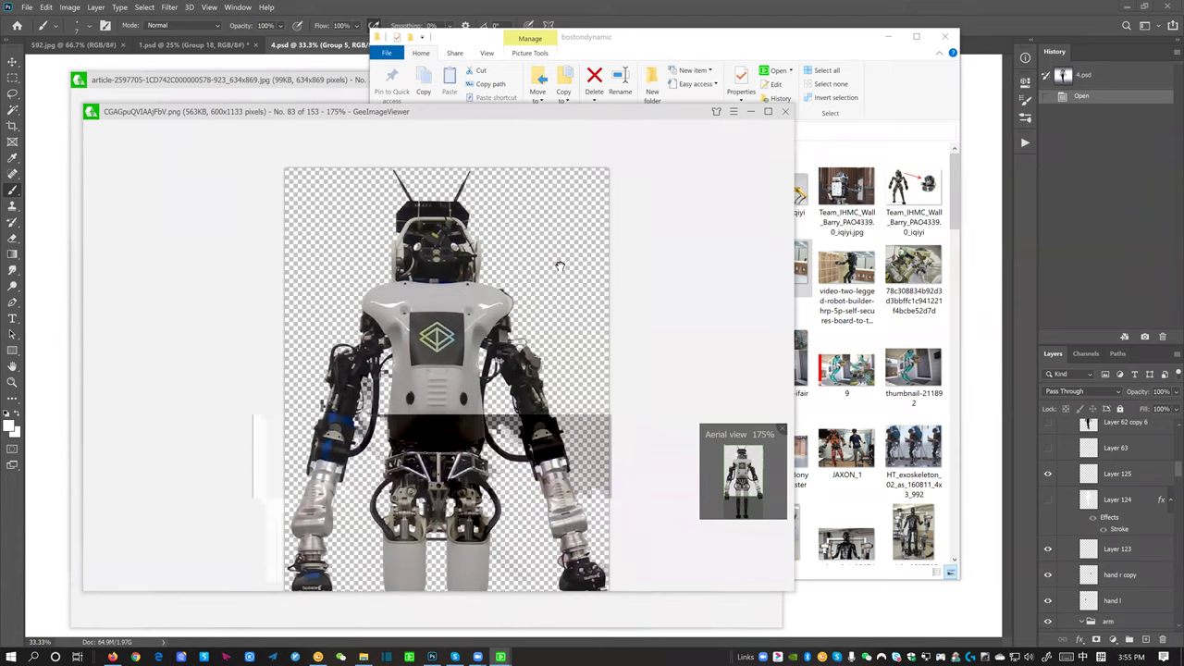
scroll(566, 238, down, 1)
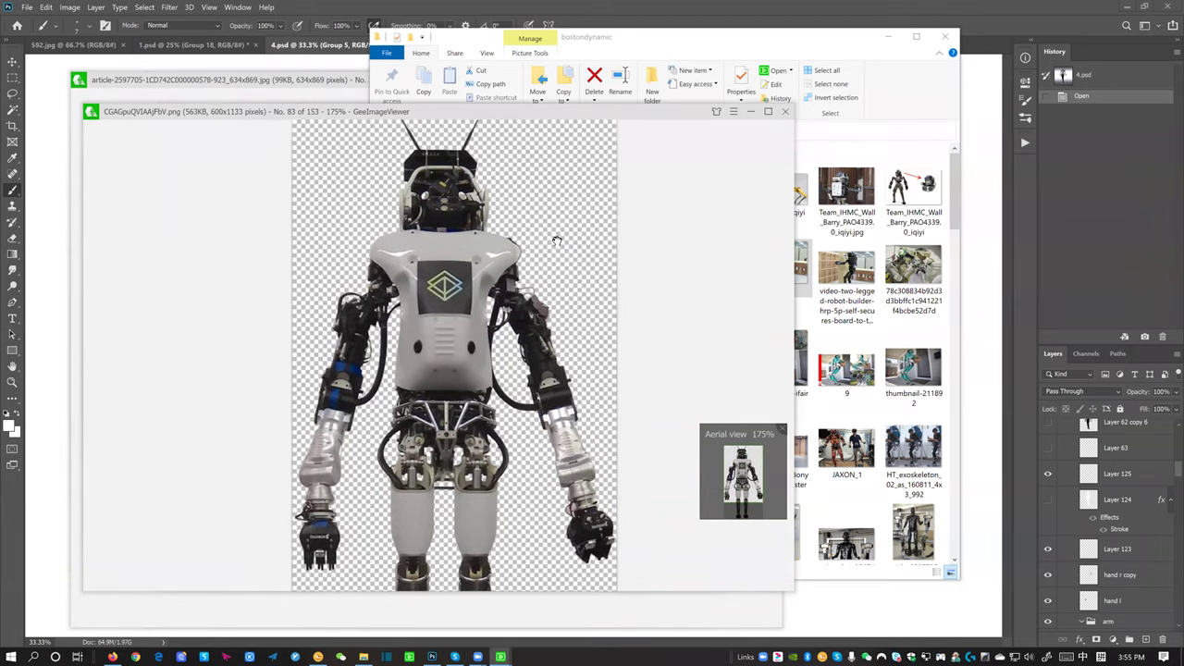
scroll(550, 243, up, 1)
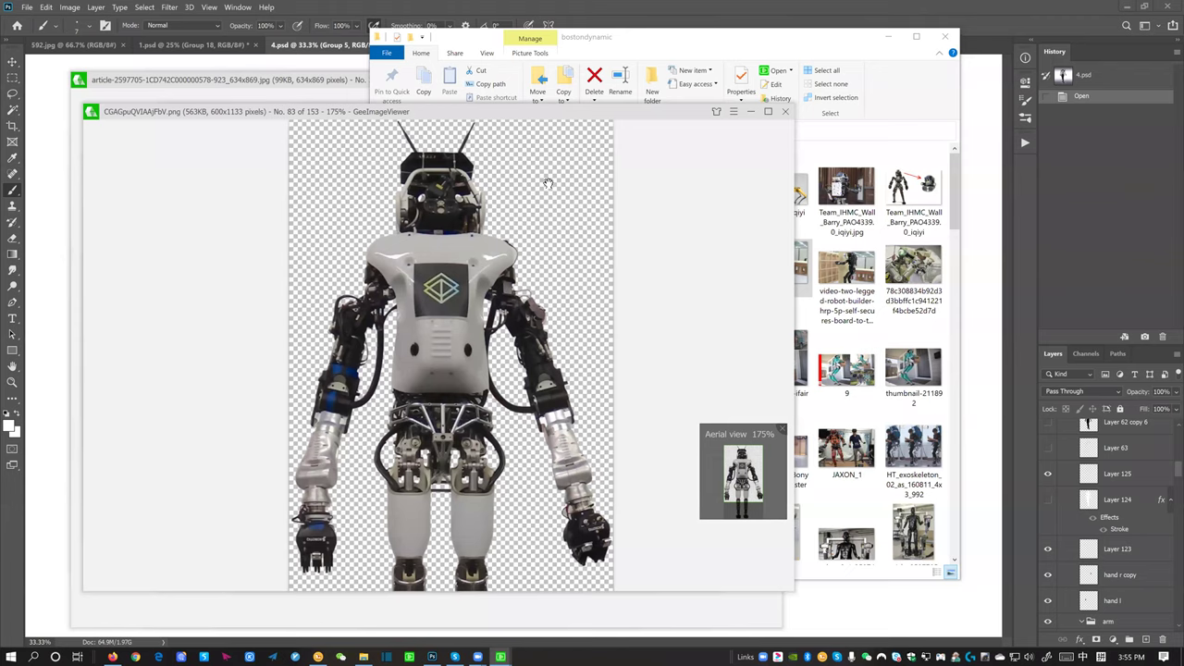
scroll(507, 182, down, 1)
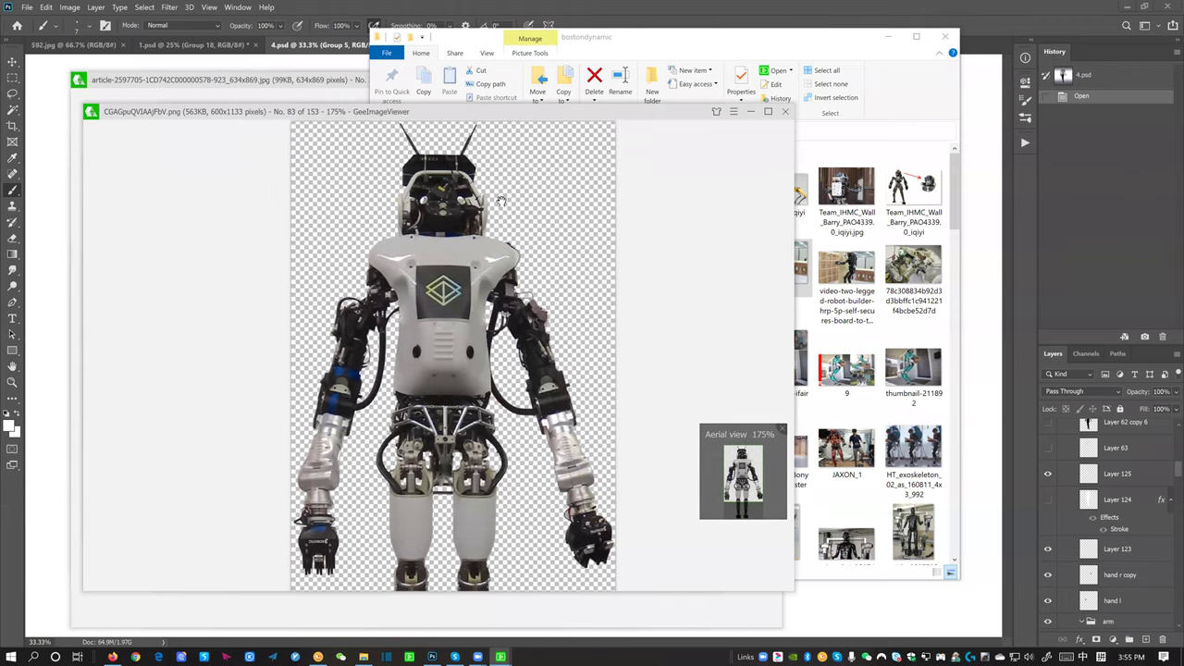
scroll(518, 198, down, 1)
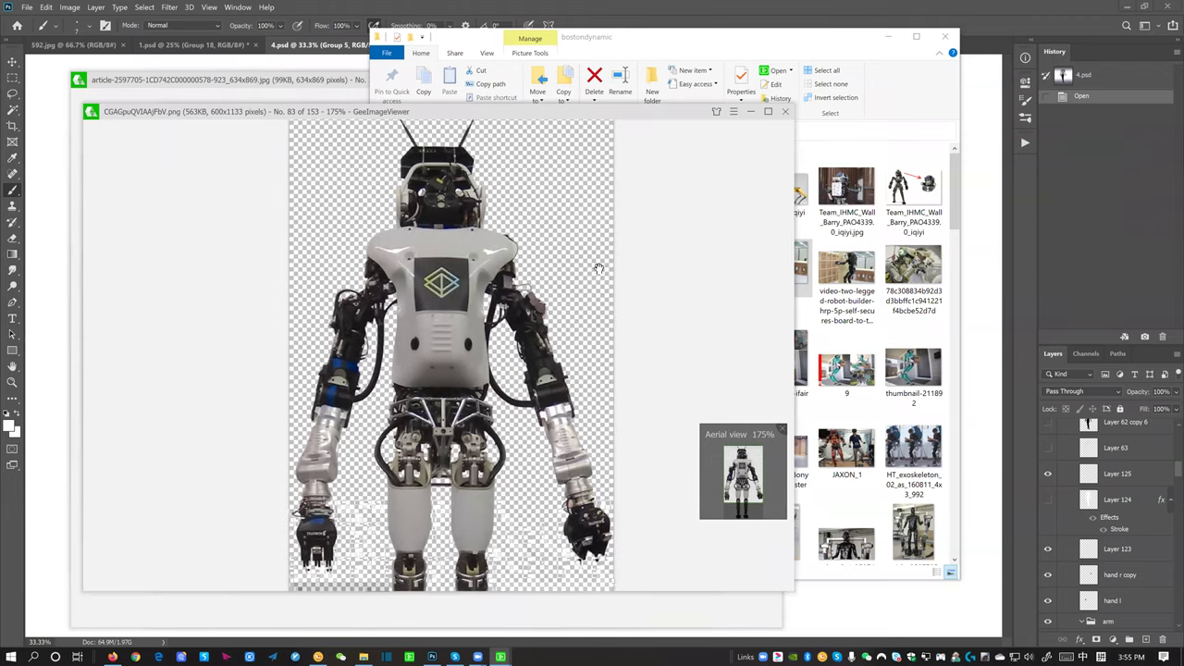
drag(597, 264, 571, 286)
scroll(542, 317, down, 1)
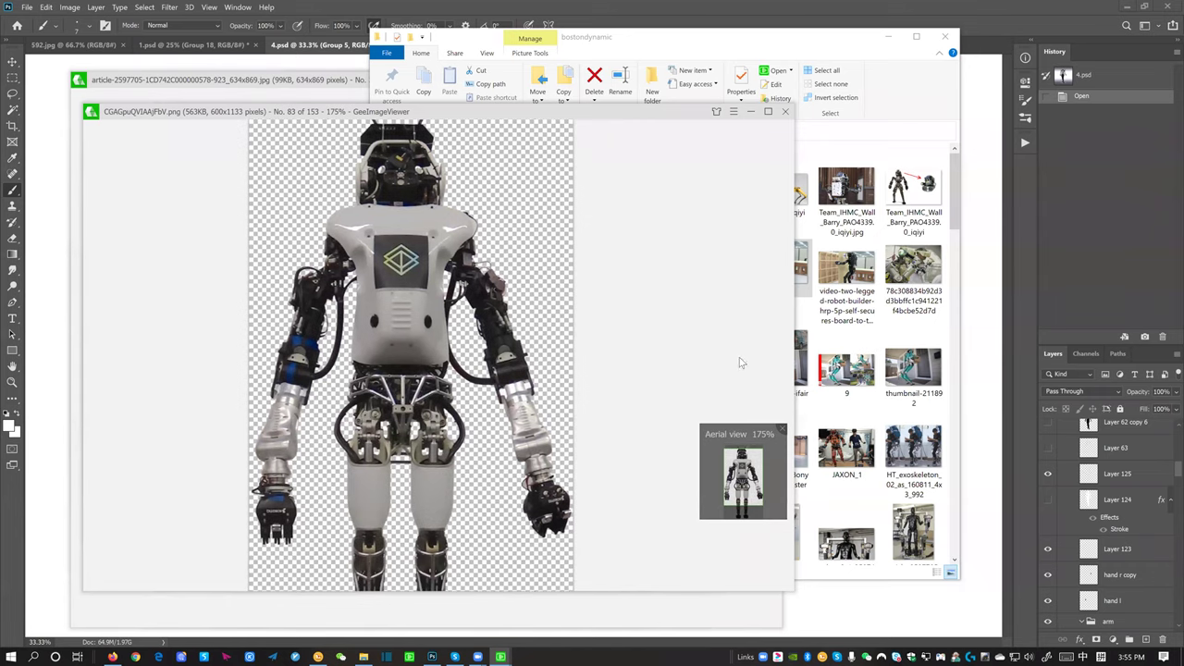
Show the next reference image, the angled Boston Dynamics robot, and inspect its body at 150% zoom
key(Right)
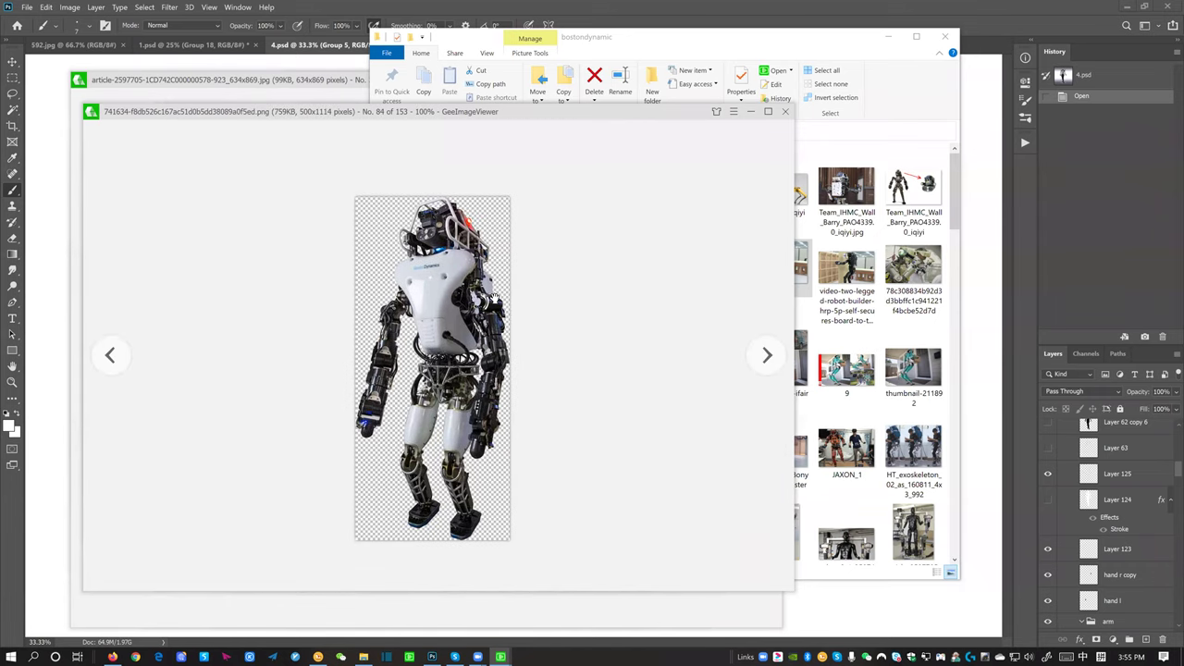
scroll(477, 324, up, 3)
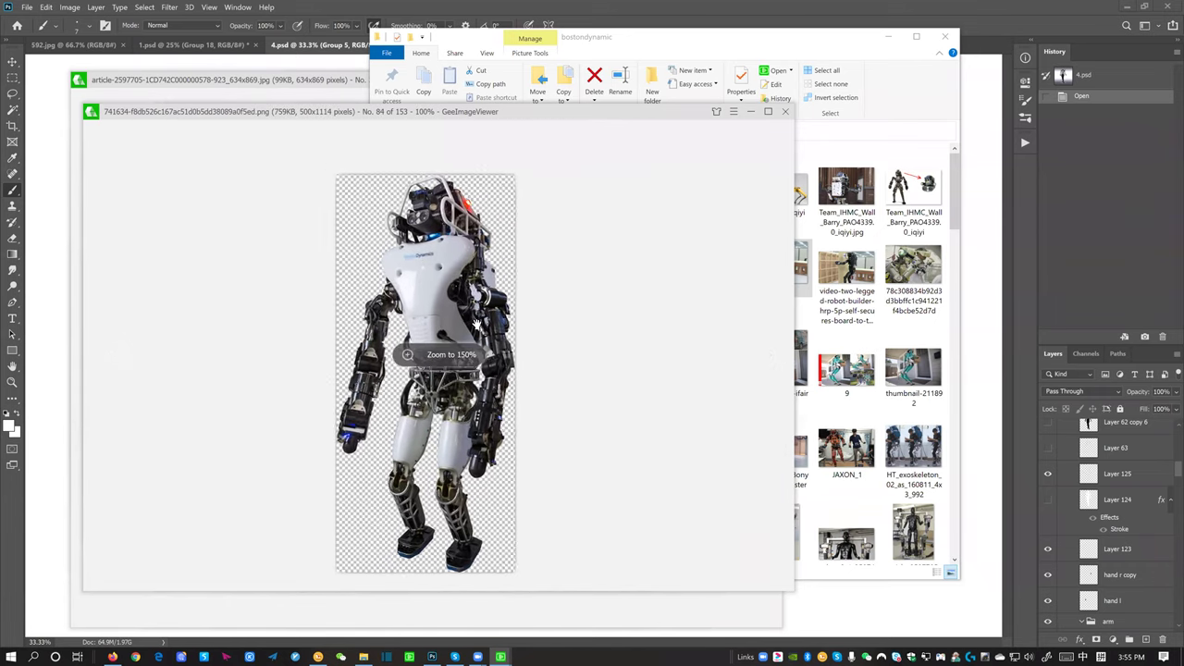
scroll(475, 319, down, 3)
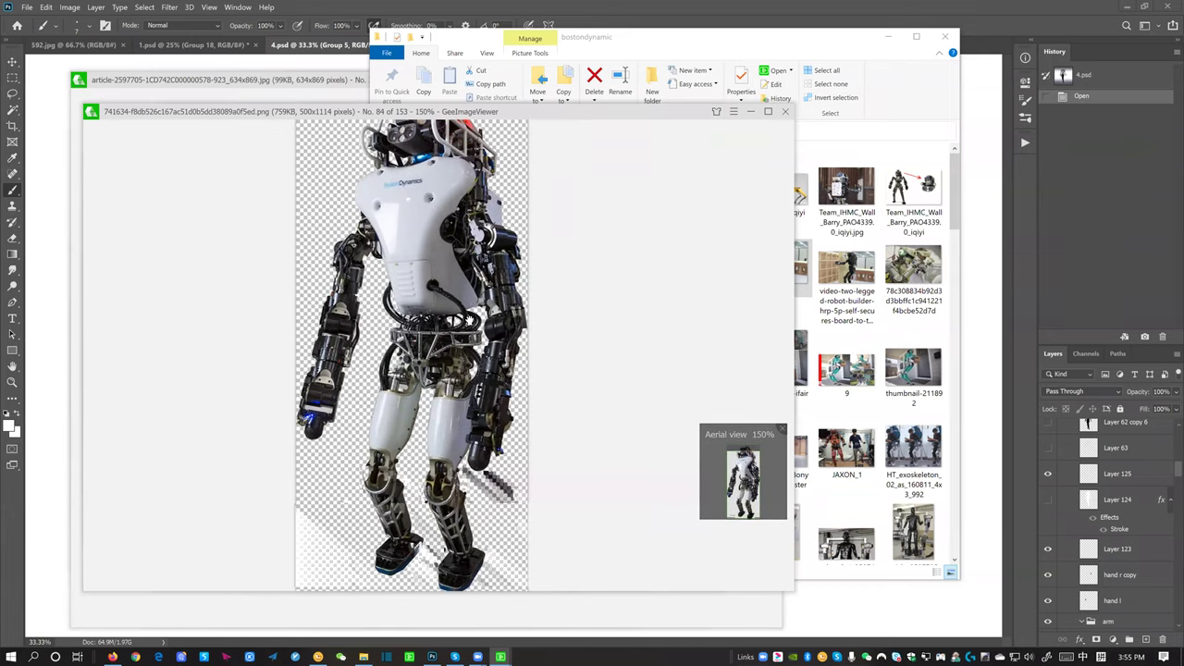
Return to Photoshop, bring the bostondynamic folder window to the front in File Explorer, and reposition it
click(994, 24)
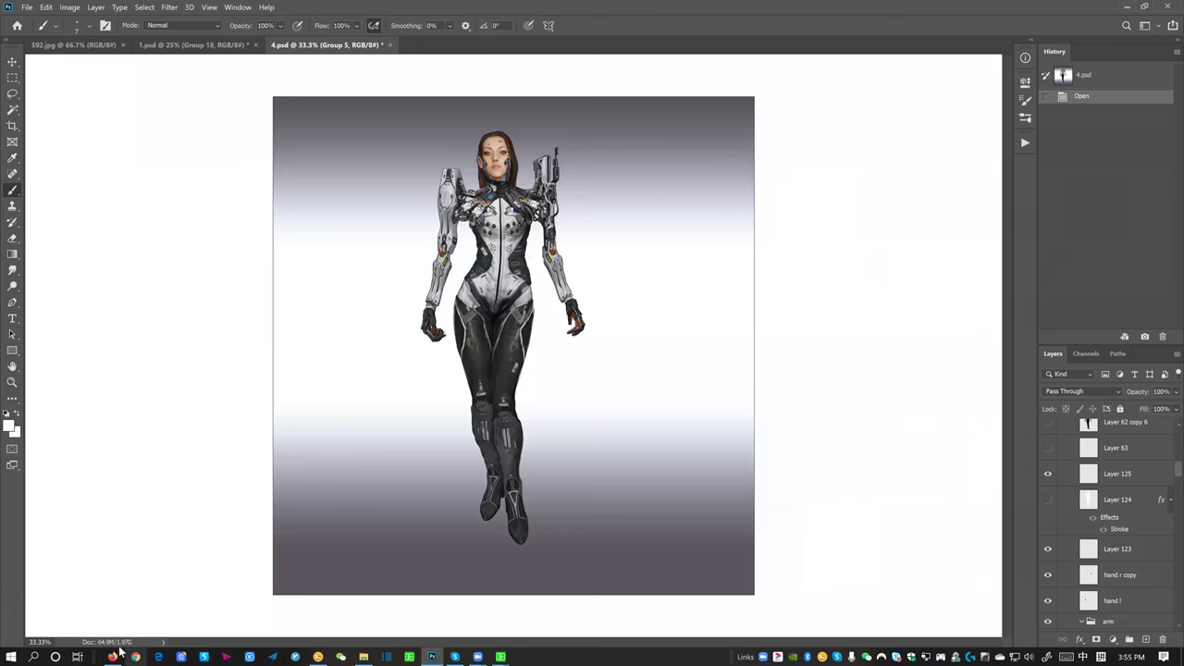
mouse_move(112, 656)
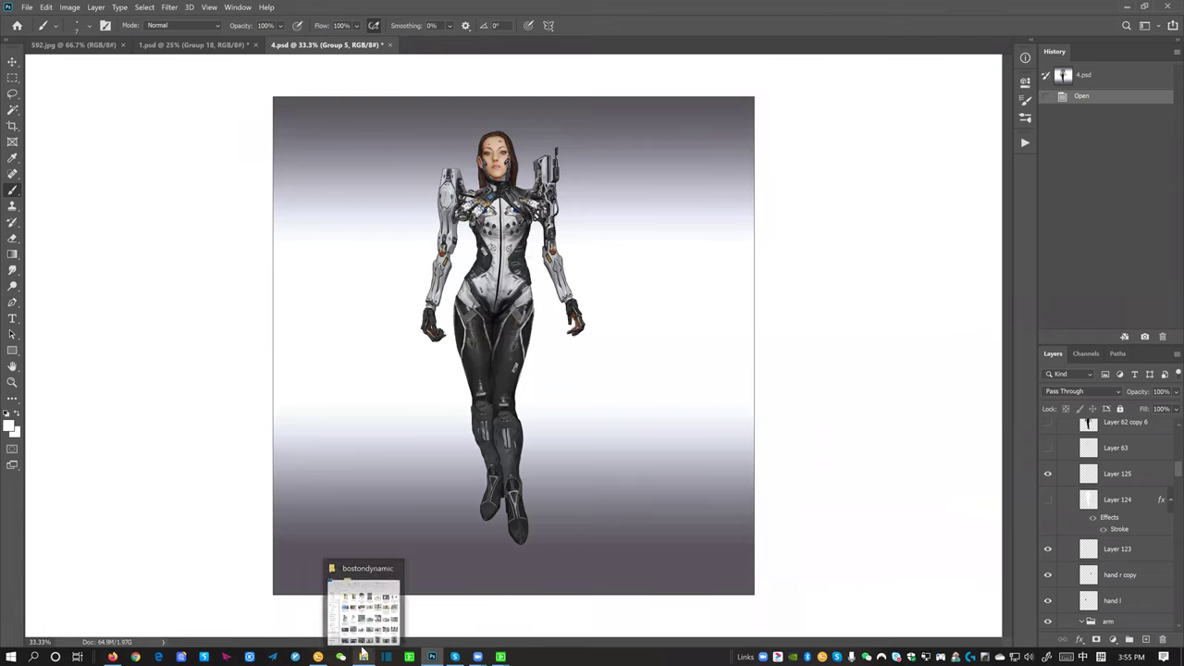
click(365, 602)
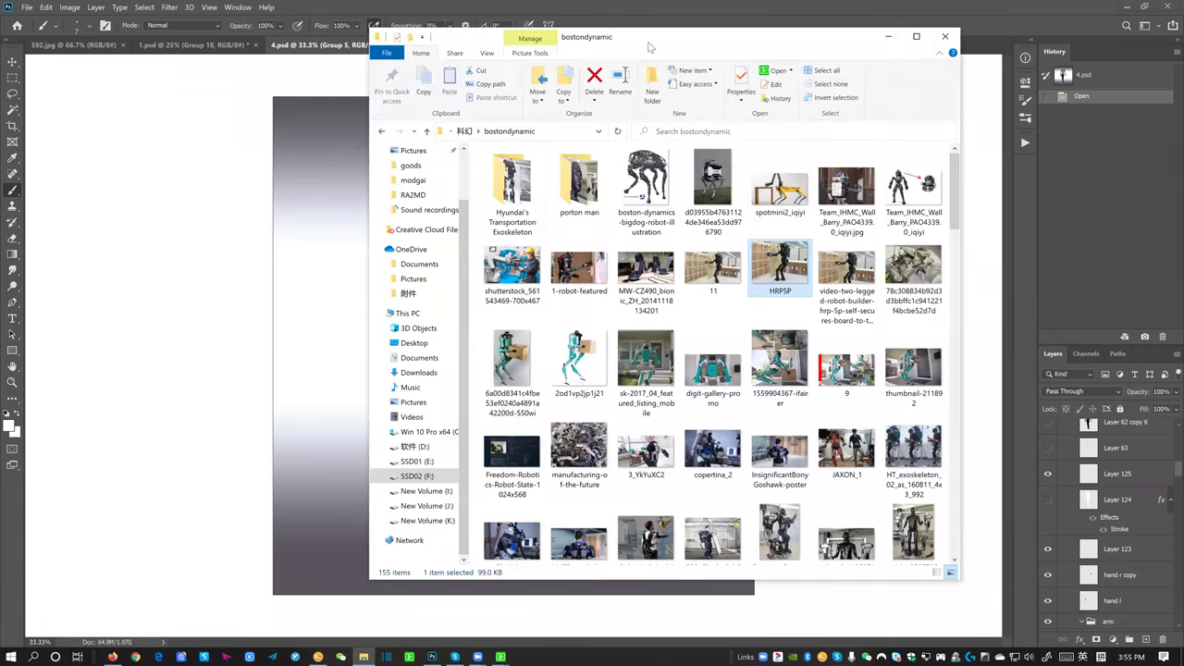
drag(650, 46, 585, 52)
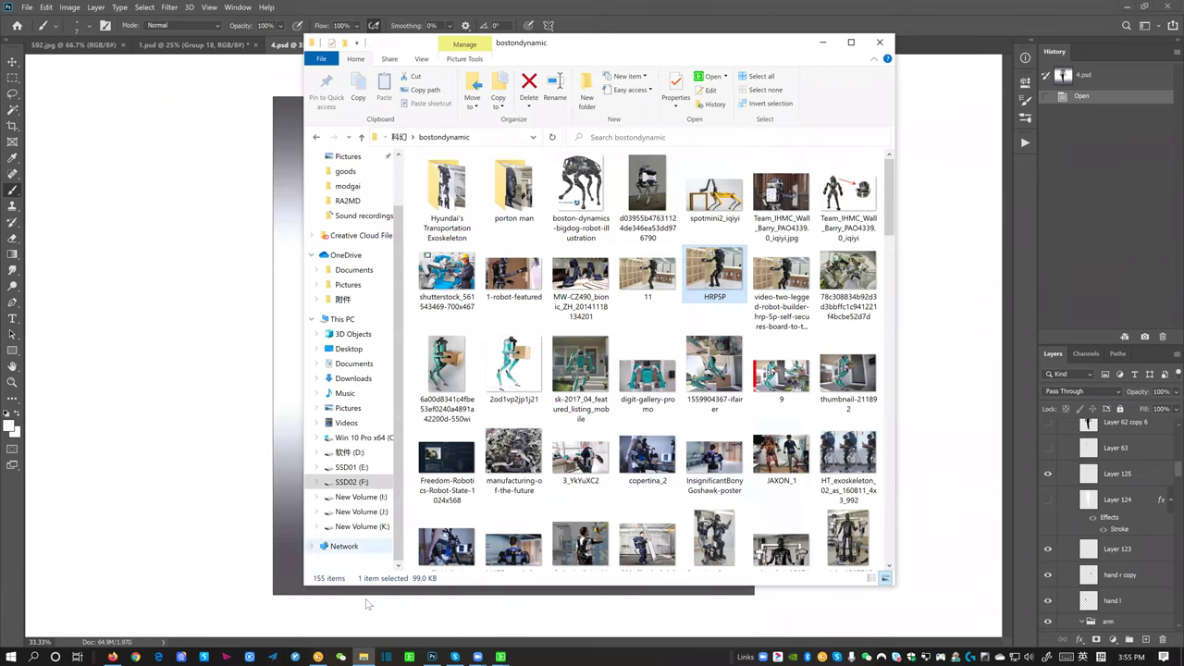
right_click(365, 655)
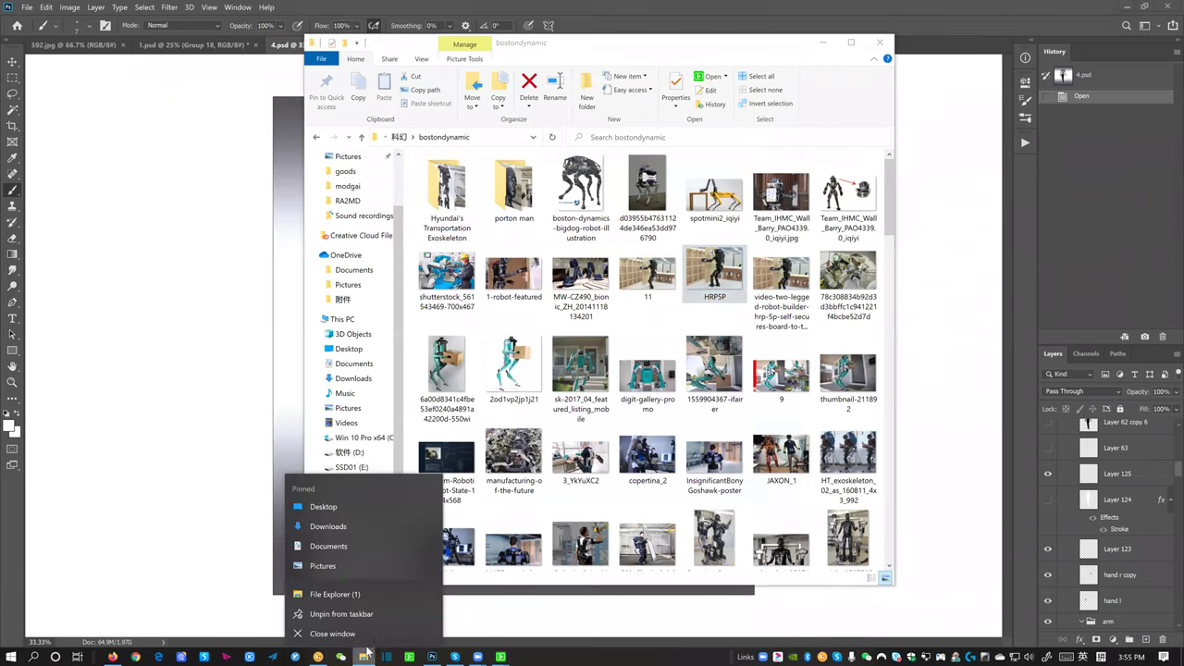
click(345, 597)
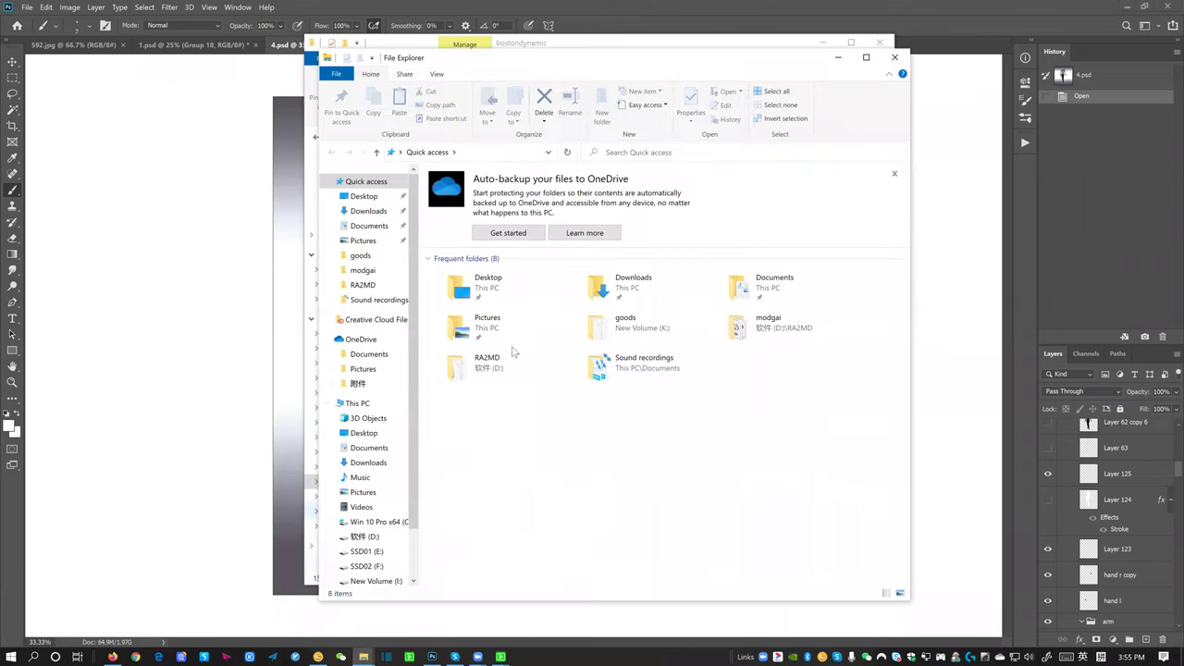
key(alt+F4)
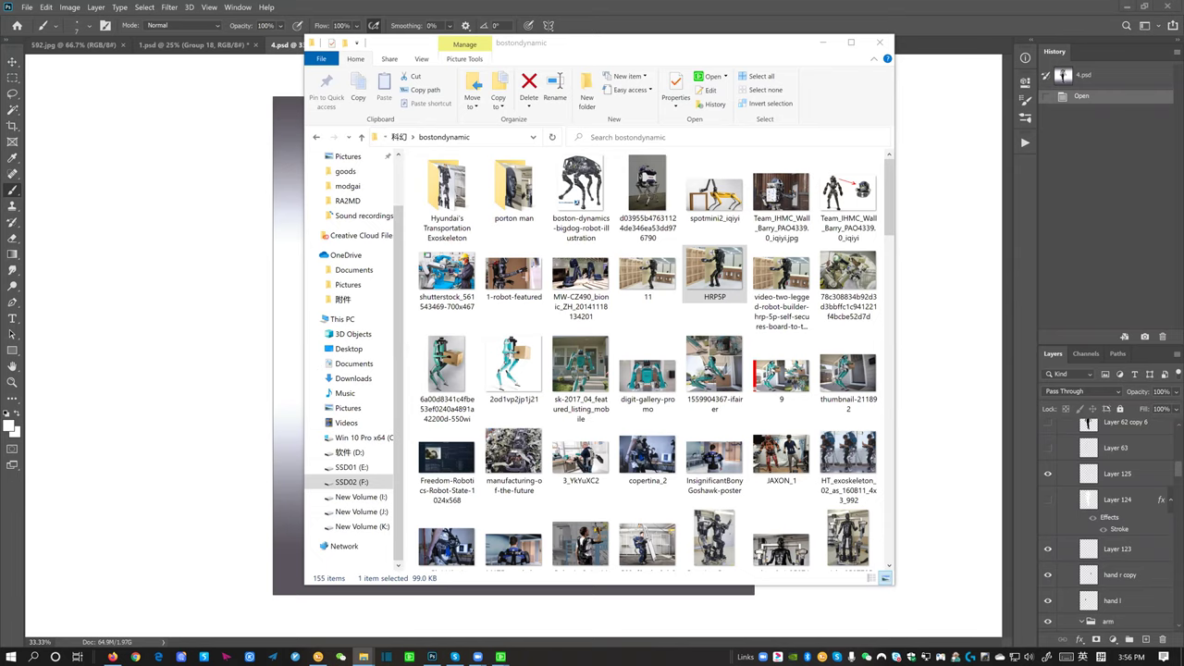
Switch back to Photoshop and close 4.psd without saving its changes
click(948, 32)
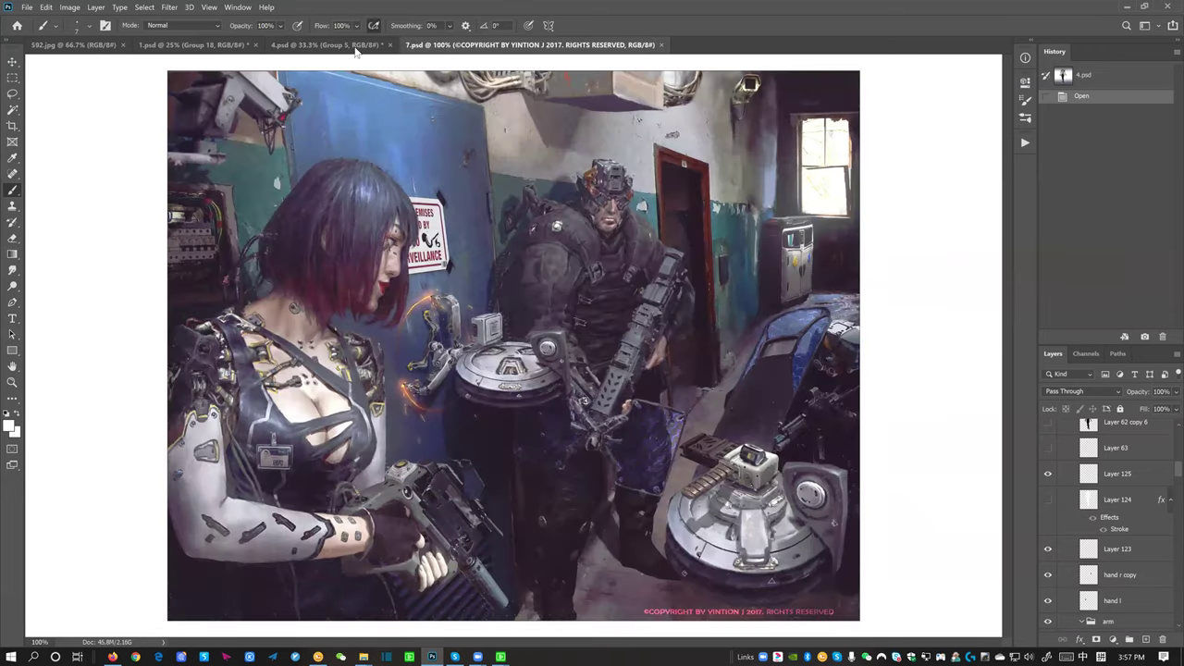
click(389, 45)
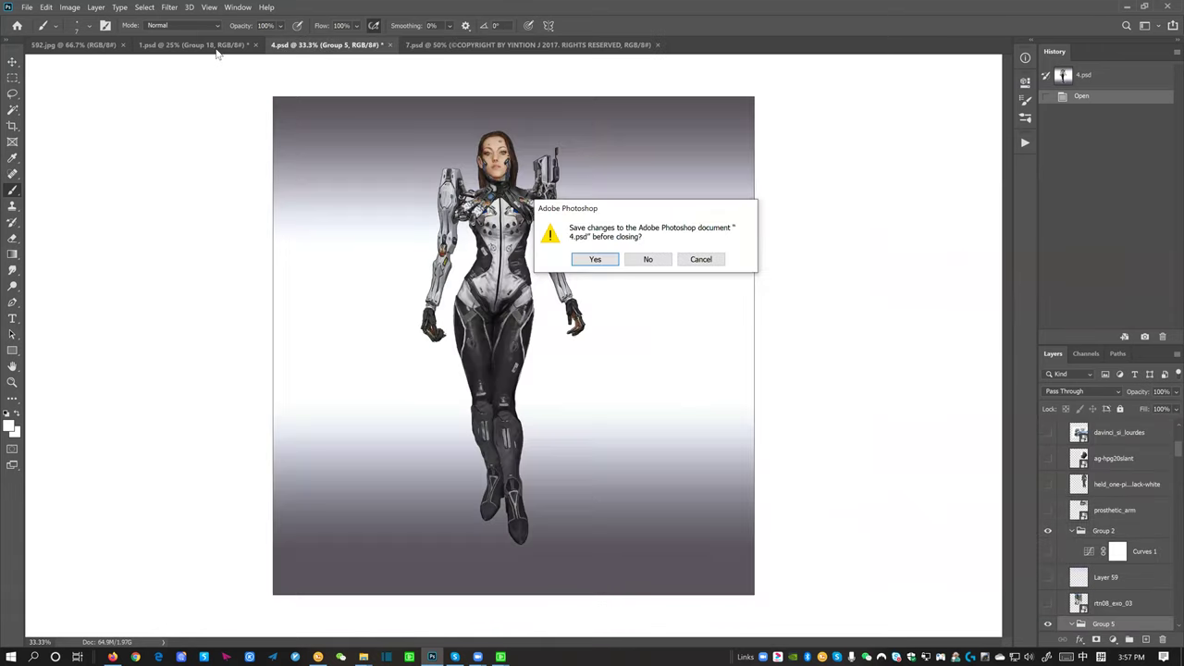
click(646, 262)
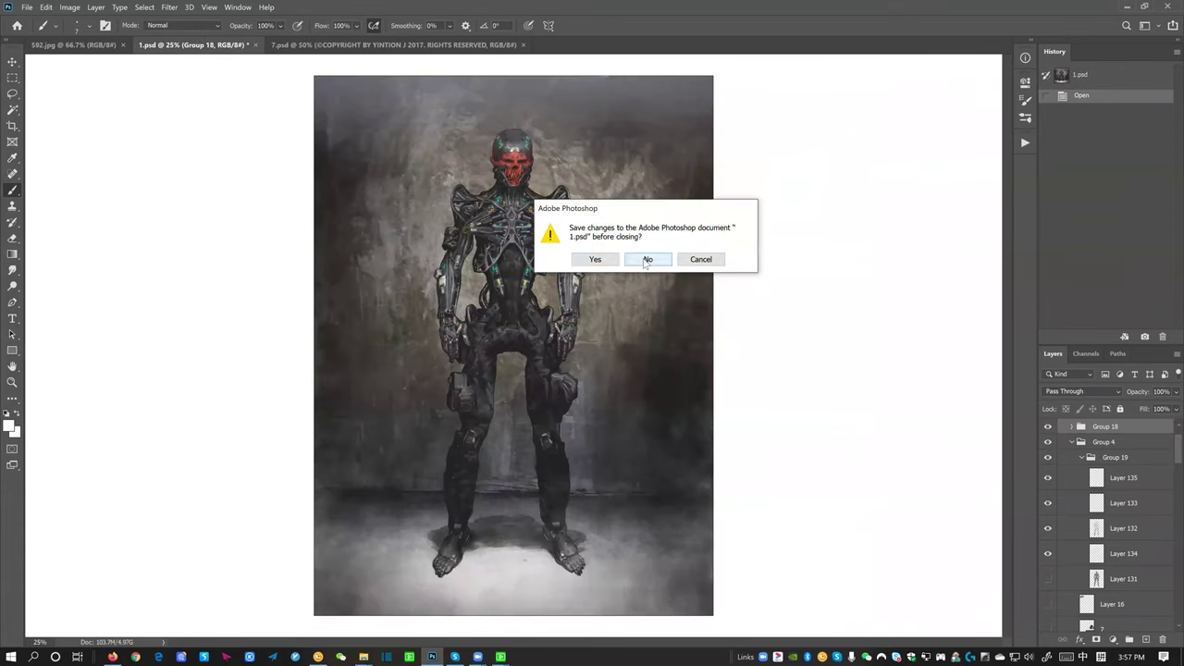
Close 1.psd without saving it, decline rasterizing the type layer in 7.psd, and close 592.jpg
click(645, 262)
click(652, 264)
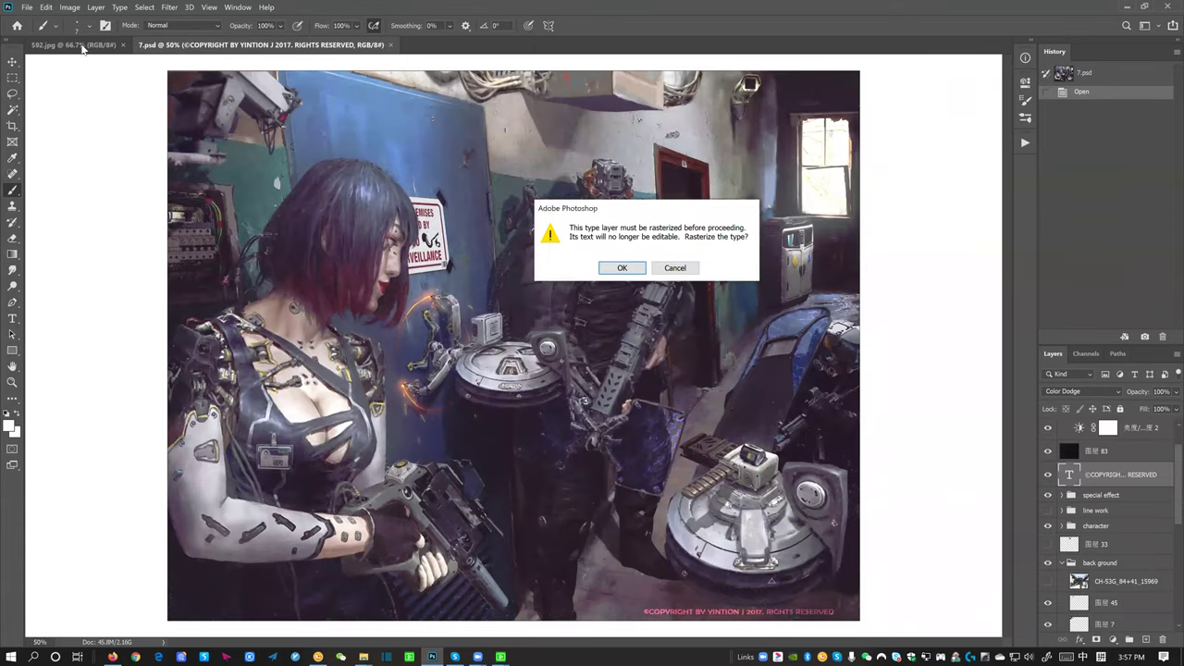
click(675, 268)
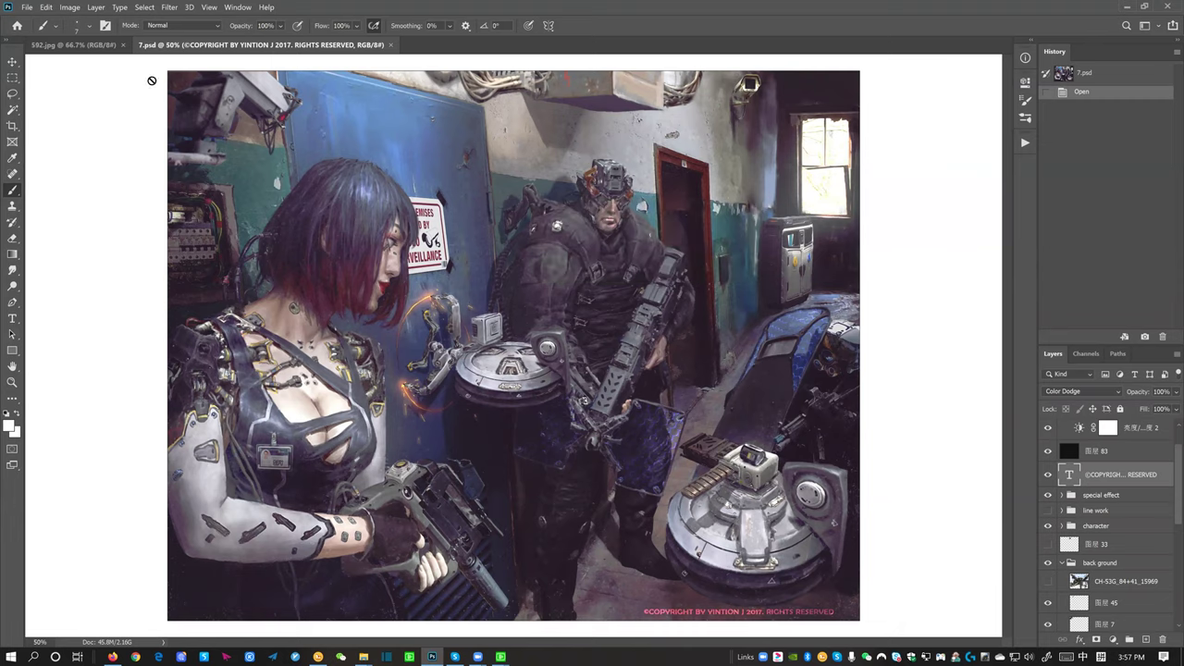
click(120, 48)
click(122, 44)
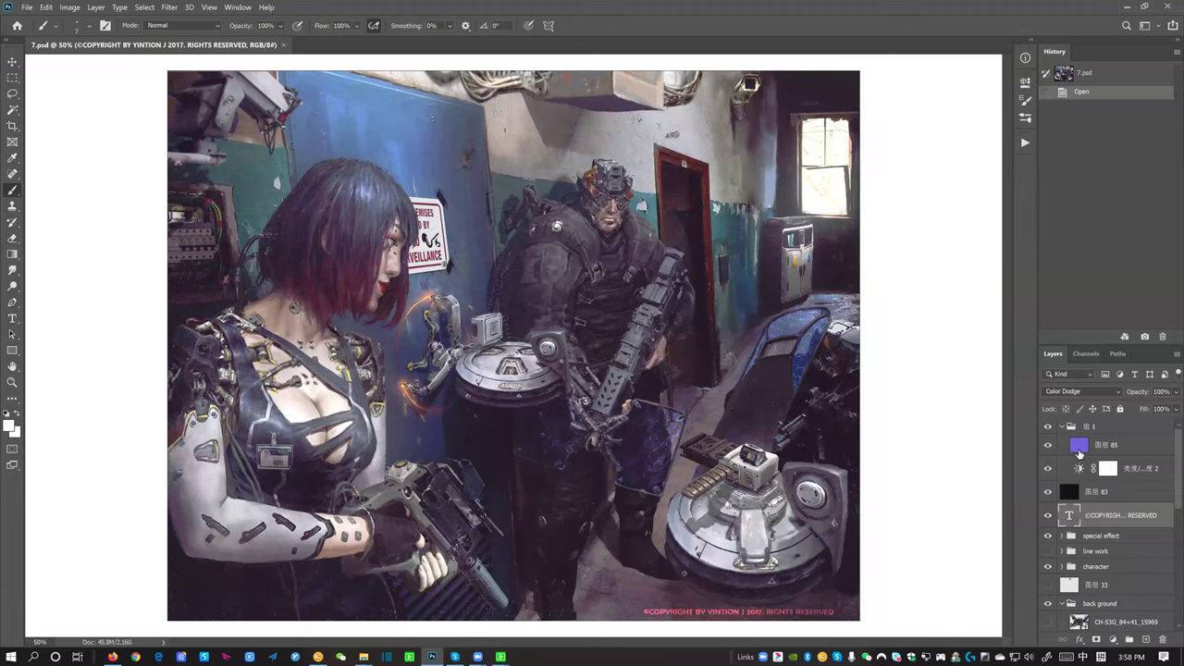
Select layer 圖層 83 in 7.psd, expand the character group and look through its layers
key(alt+bracketright)
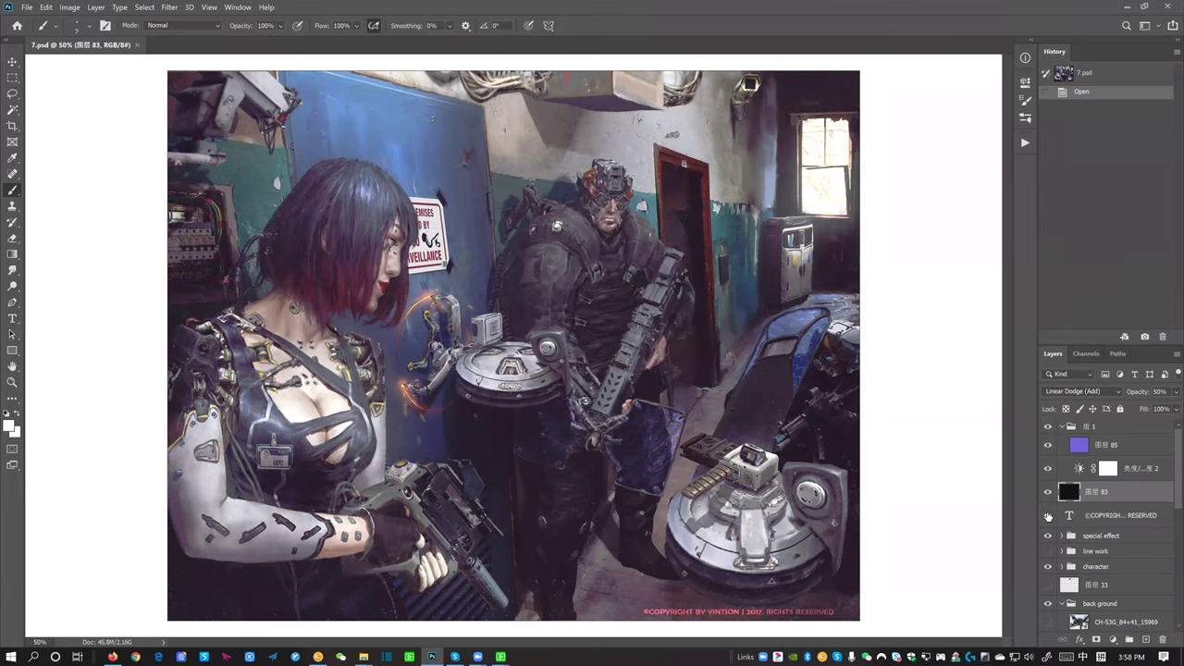
scroll(1101, 531, down, 1)
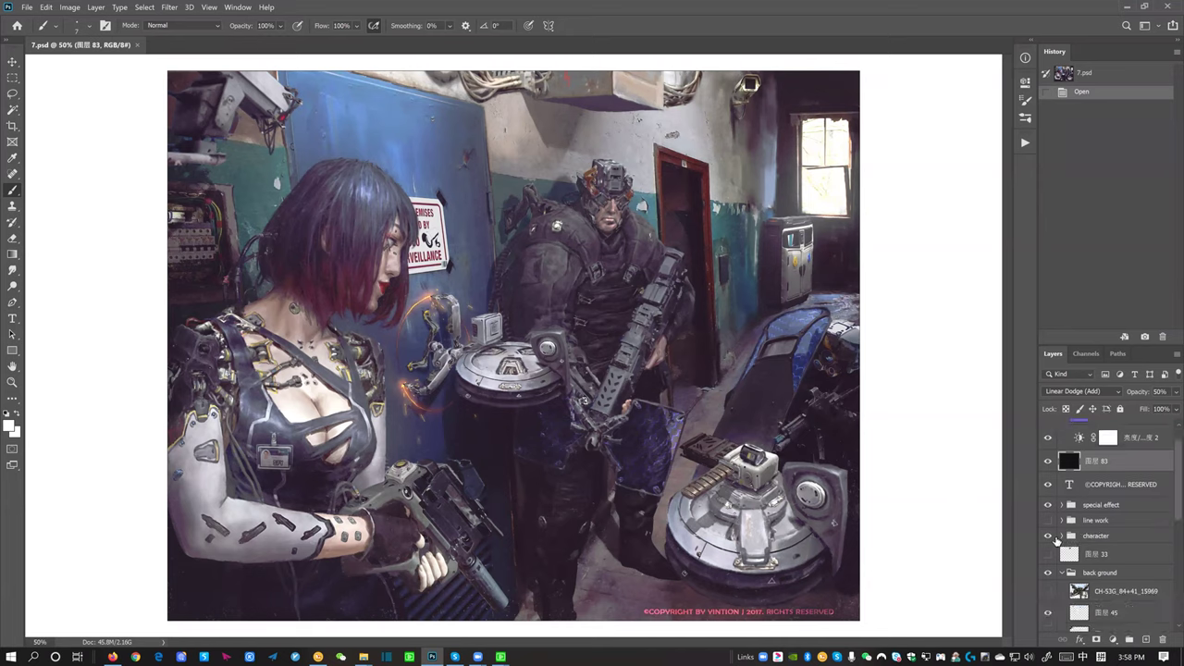
scroll(1087, 455, up, 1)
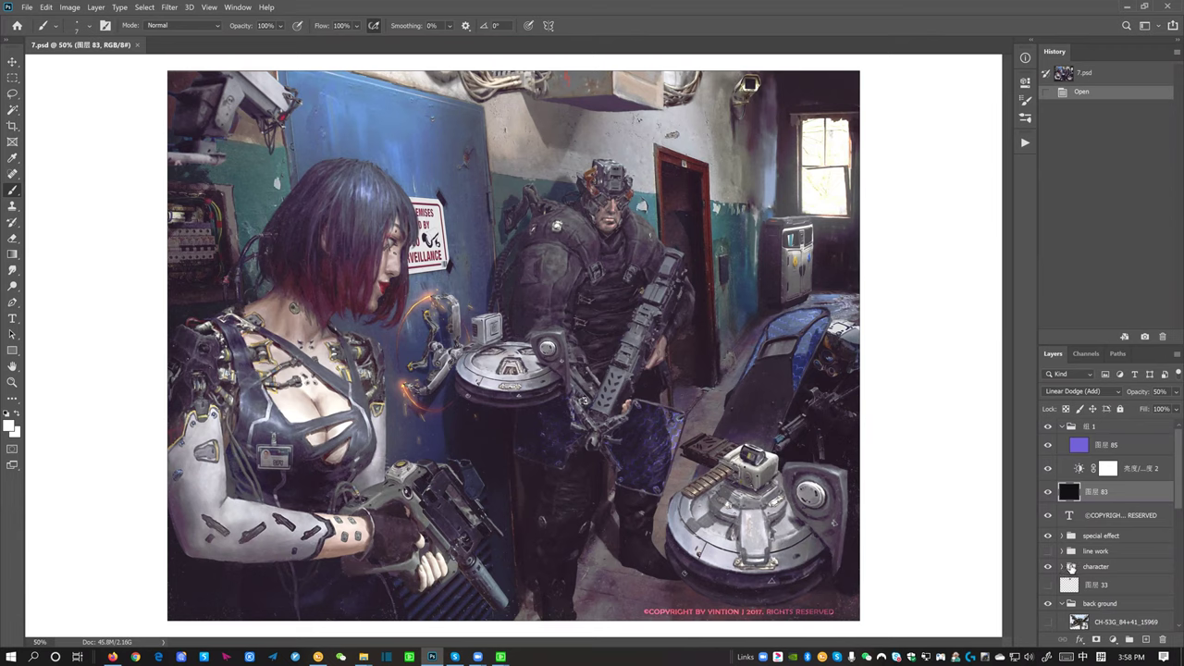
click(1062, 566)
scroll(1071, 555, down, 2)
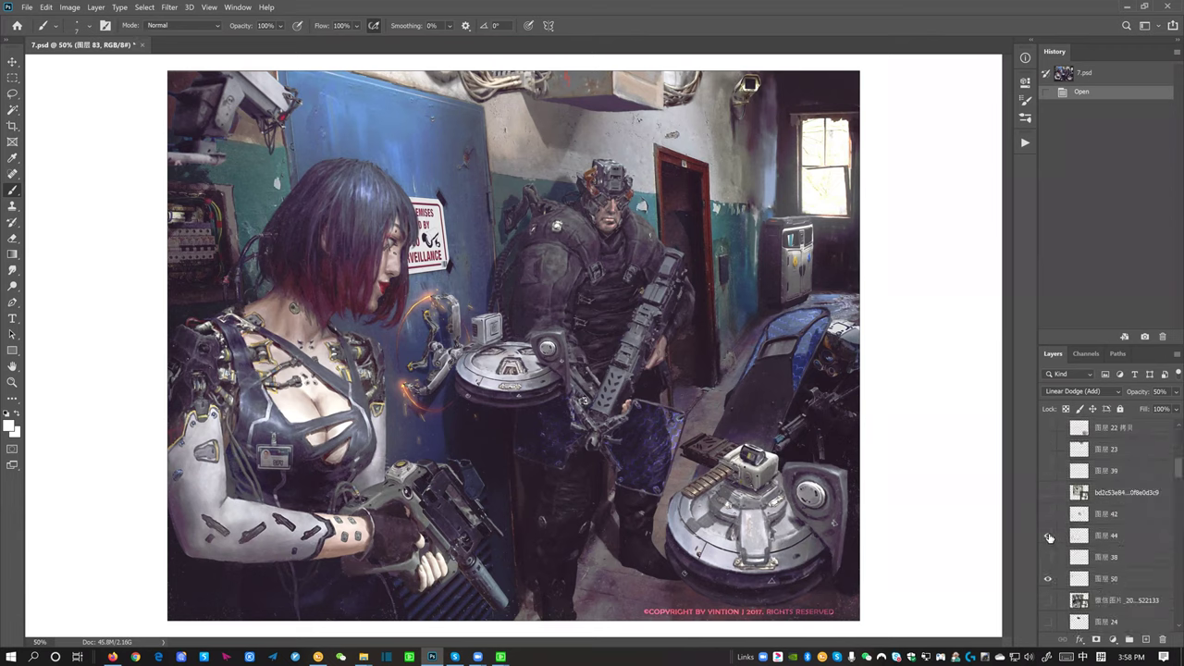
scroll(1077, 504, up, 5)
scroll(1084, 490, up, 1)
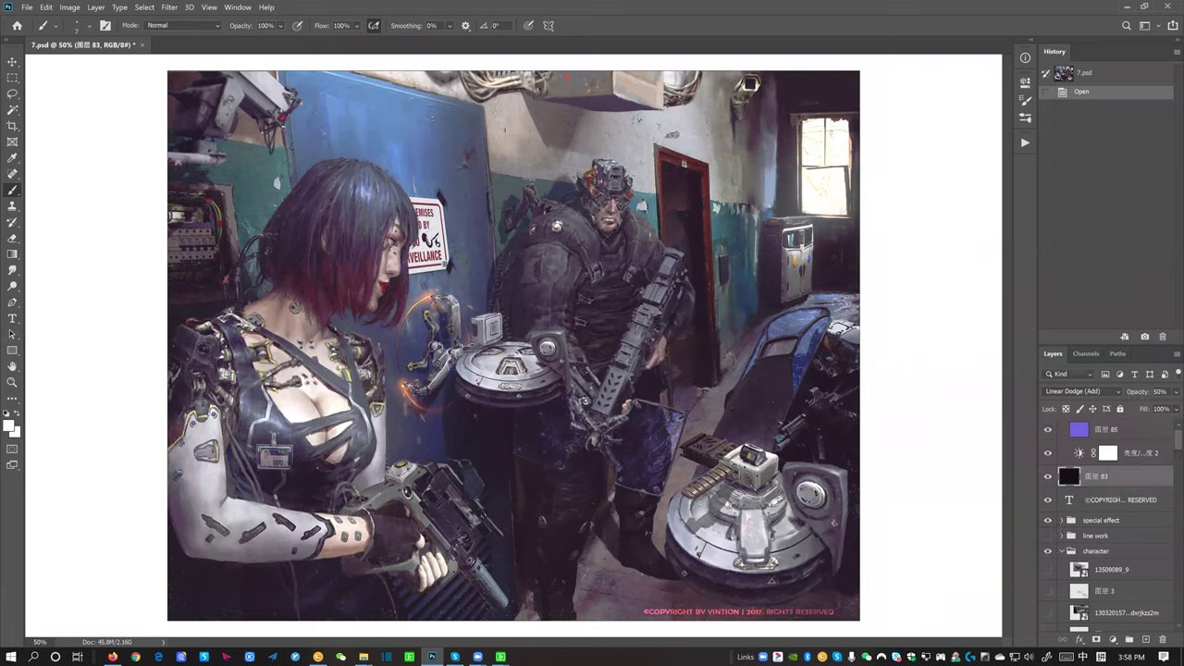
scroll(1067, 457, up, 1)
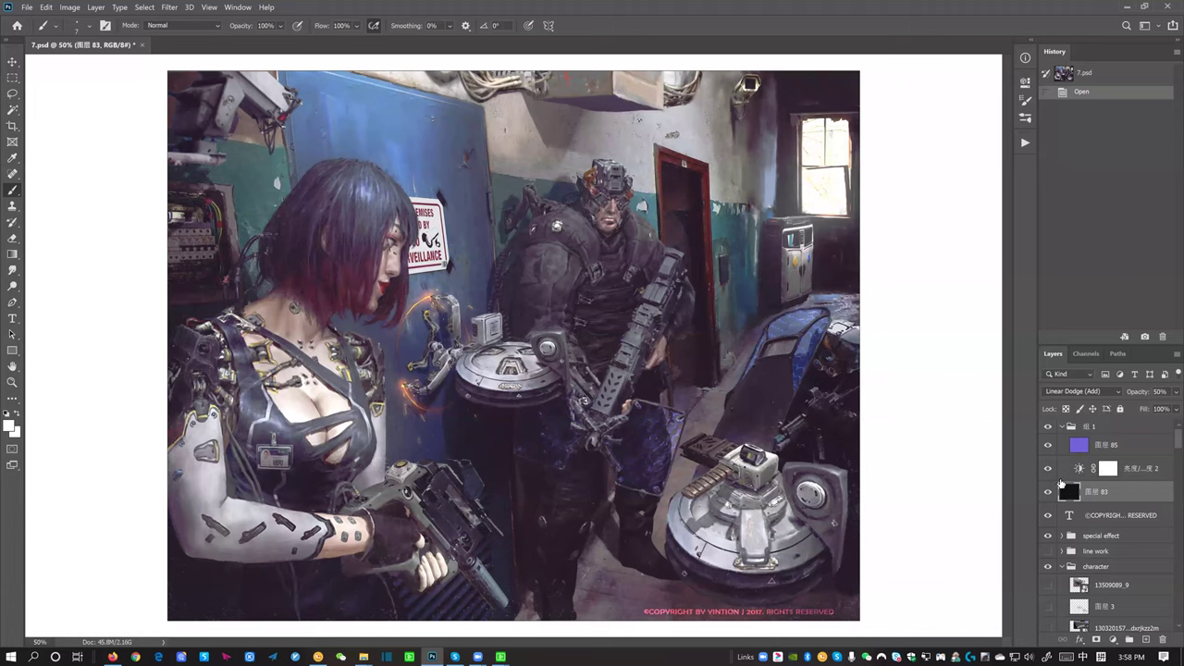
Check the effect of the second brightness adjustment layer, and collapse and hide group 组 1
click(1048, 469)
click(1047, 469)
click(1061, 427)
click(1048, 427)
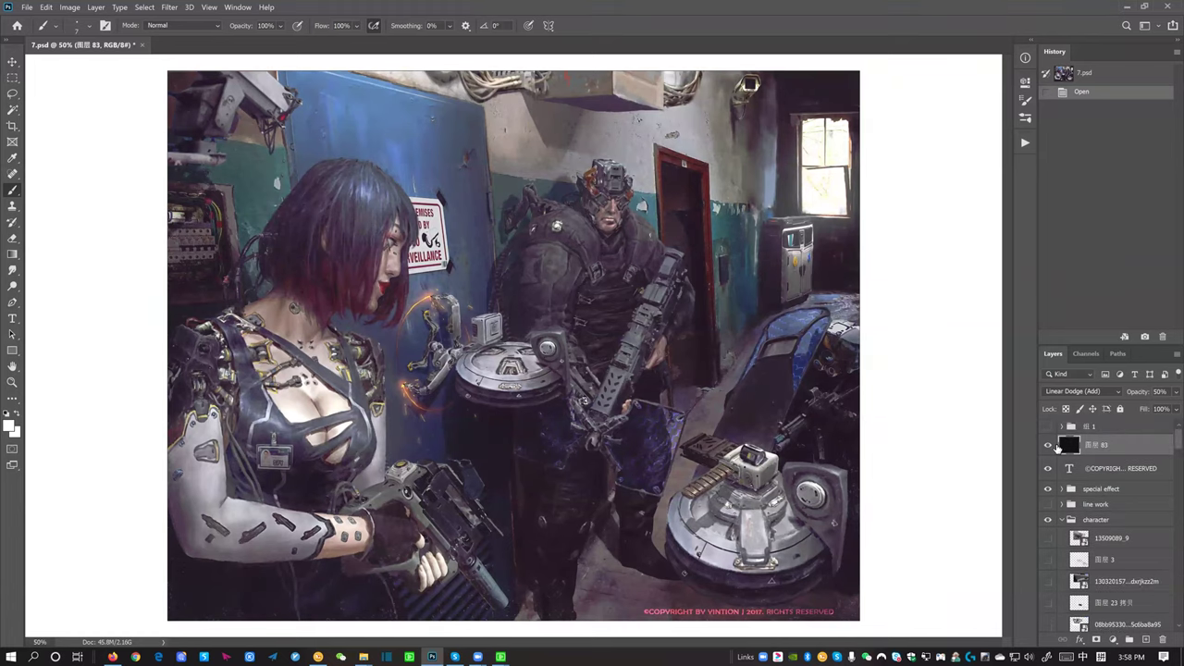
Expand the special effect group and switch layers 圖層 57, 圖層 61 and 圖層 20 拷贝 off and on to compare their effects
click(1062, 489)
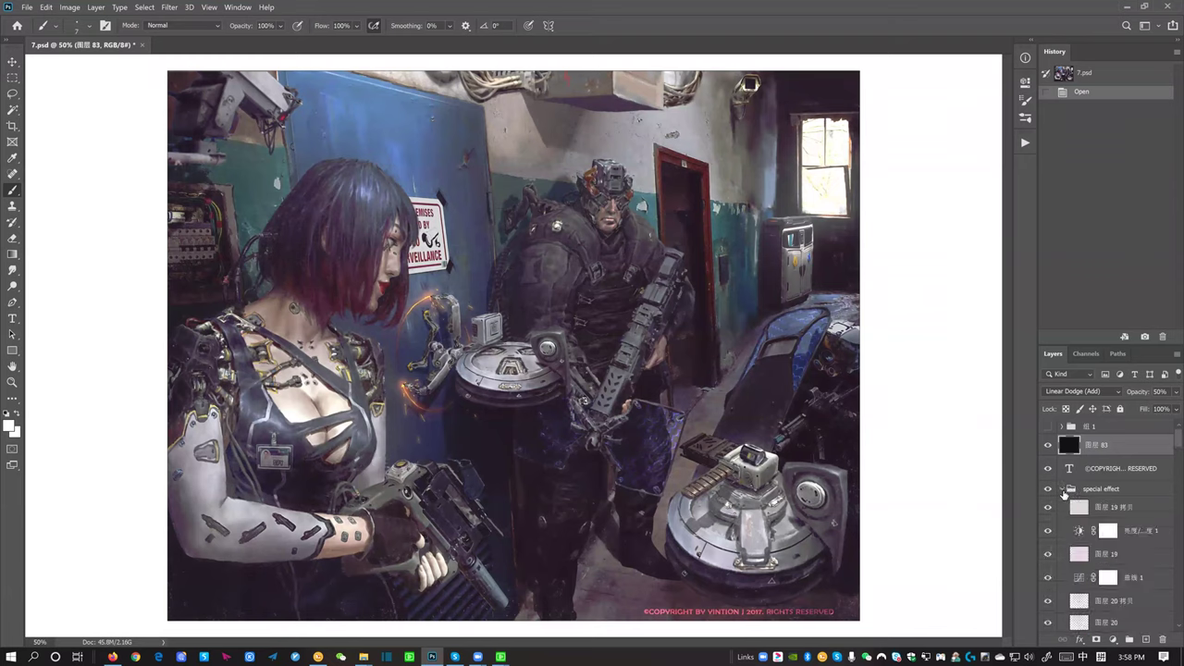
click(1063, 490)
click(1061, 536)
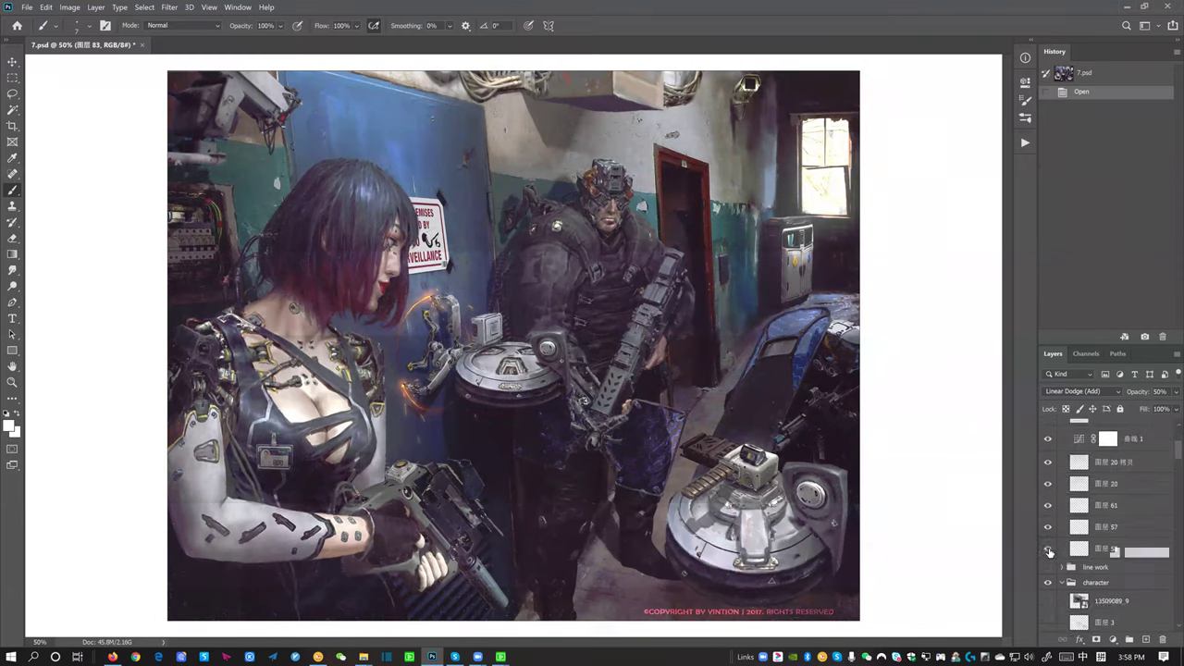
click(1048, 527)
click(1048, 527)
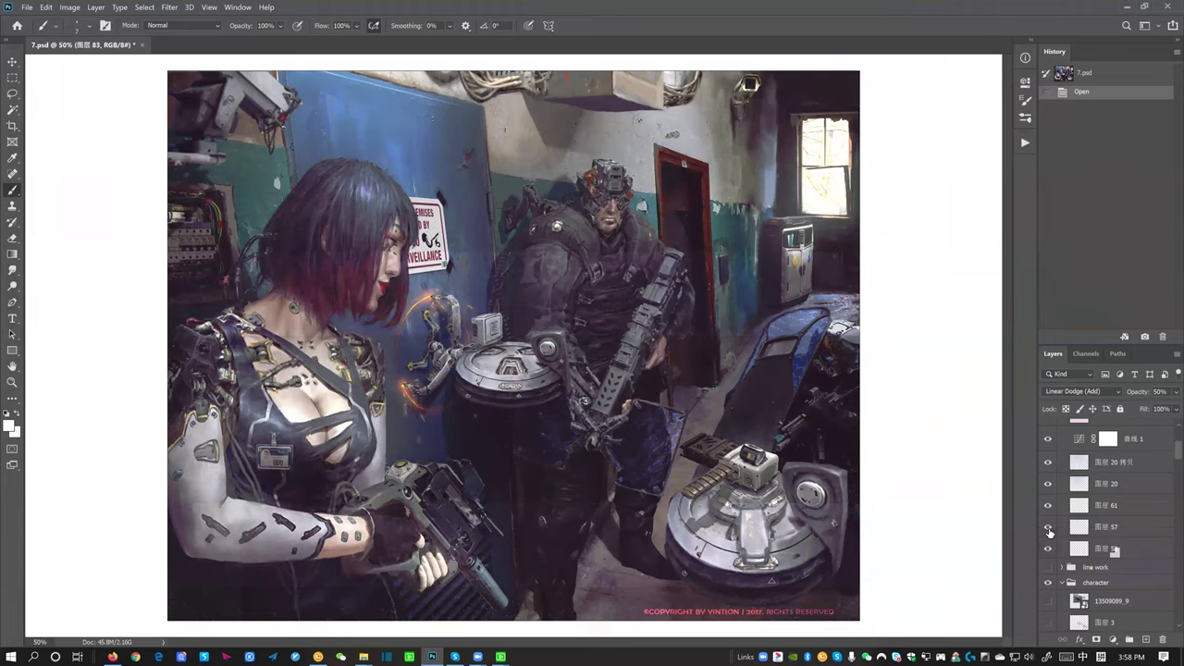
click(1049, 506)
click(1049, 506)
click(1048, 465)
click(1048, 465)
scroll(1052, 504, up, 2)
click(1049, 500)
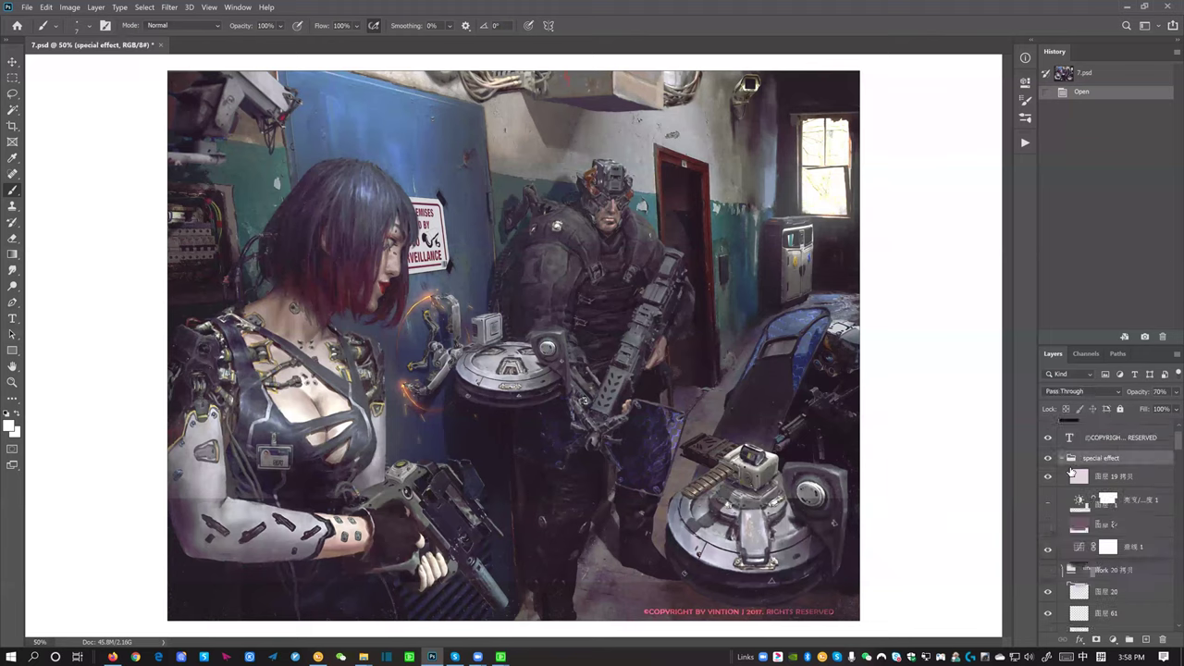
Hide and collapse the special effect group, and collapse the character group
scroll(1094, 564, down, 2)
scroll(1093, 562, up, 3)
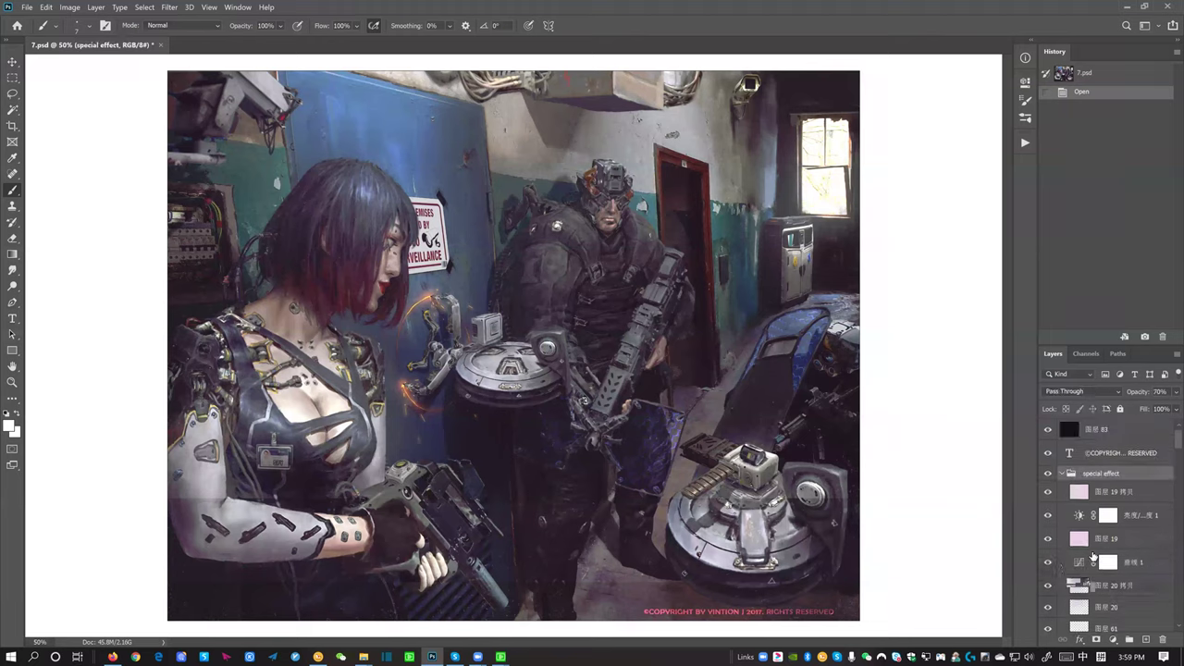
click(1047, 474)
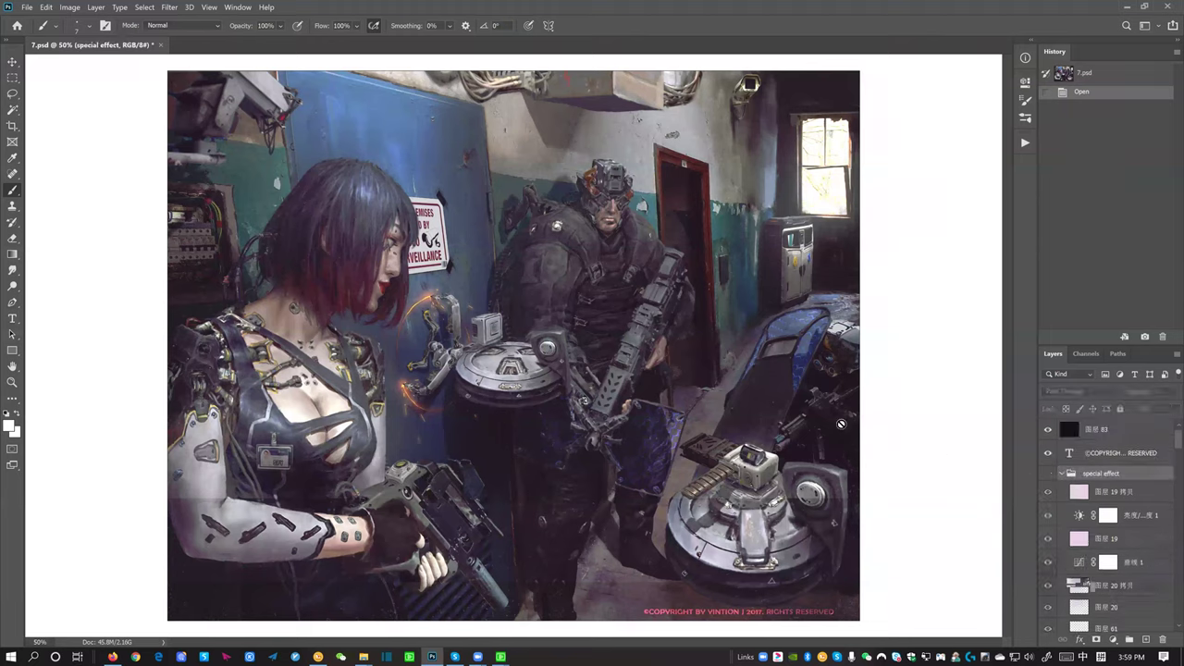
click(1065, 474)
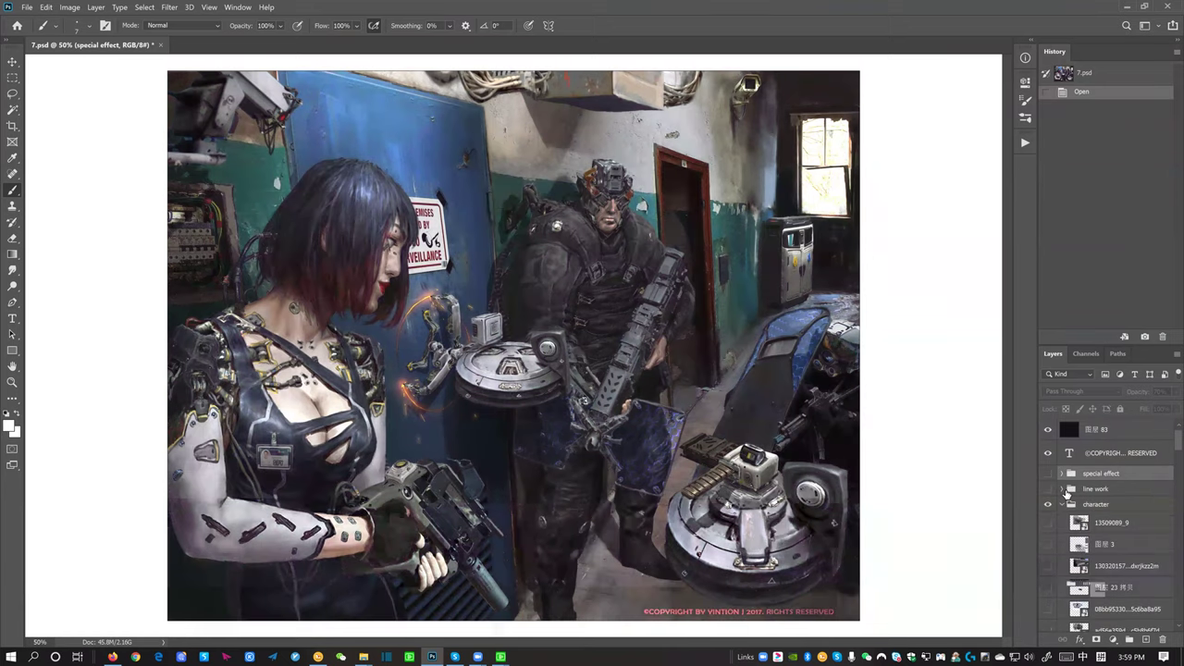
click(1061, 504)
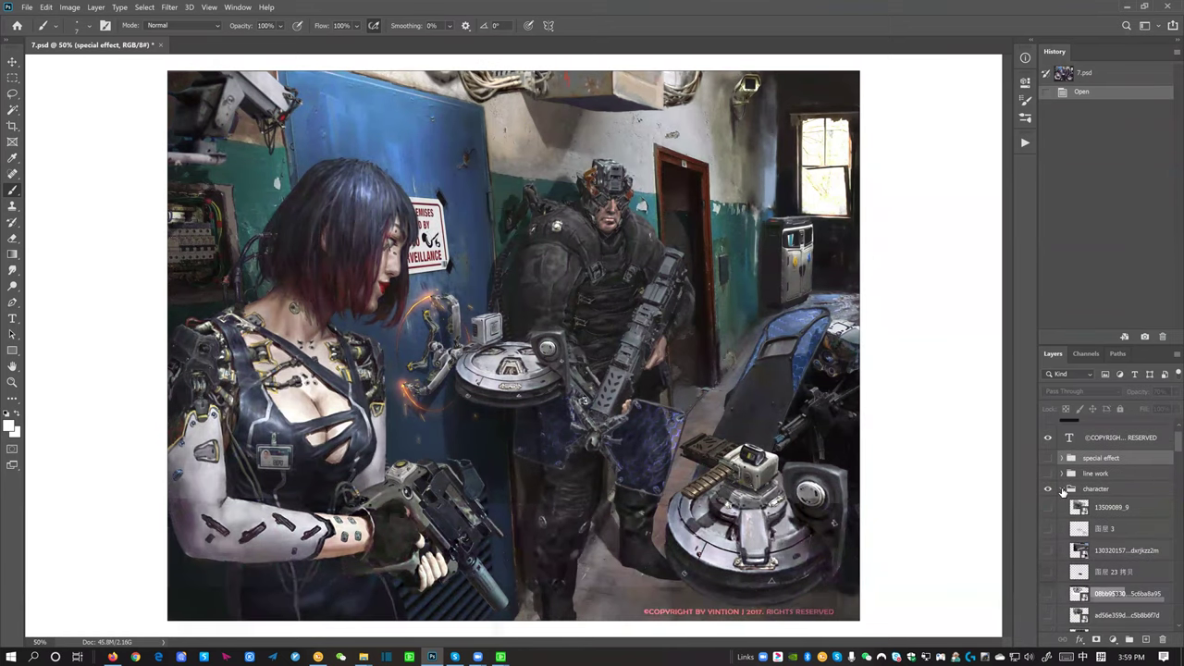
click(1059, 489)
Compare the scene with the character group switched off and on, and select the special effect group
click(1048, 490)
click(1048, 490)
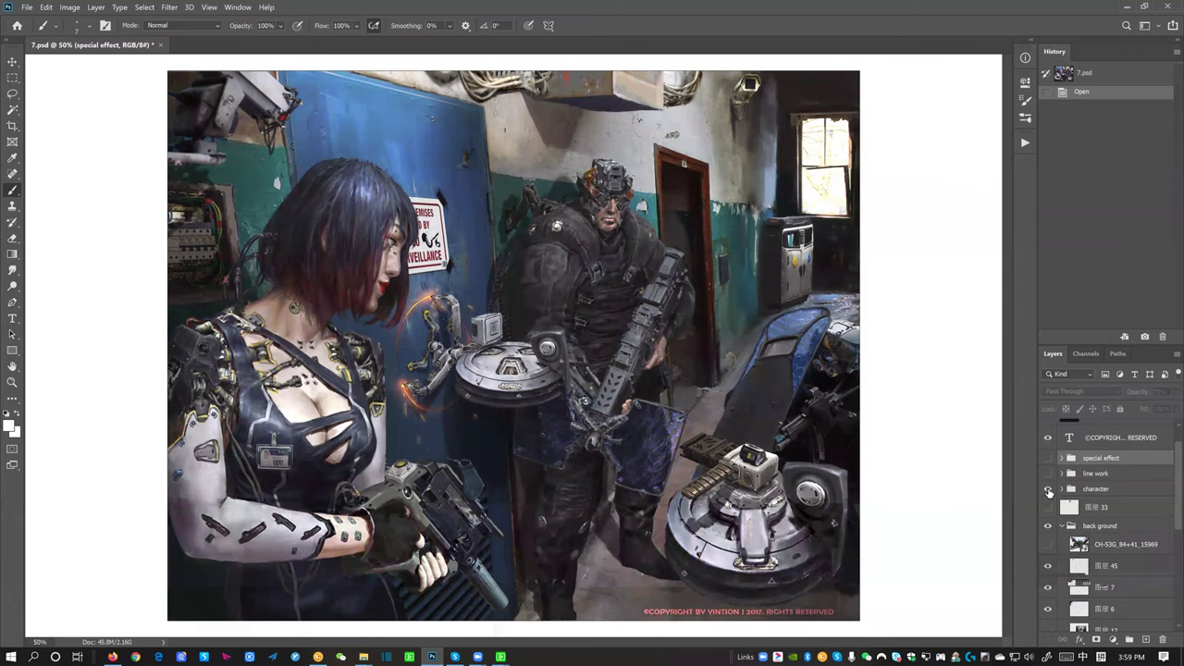
click(1048, 489)
click(1048, 489)
click(1048, 458)
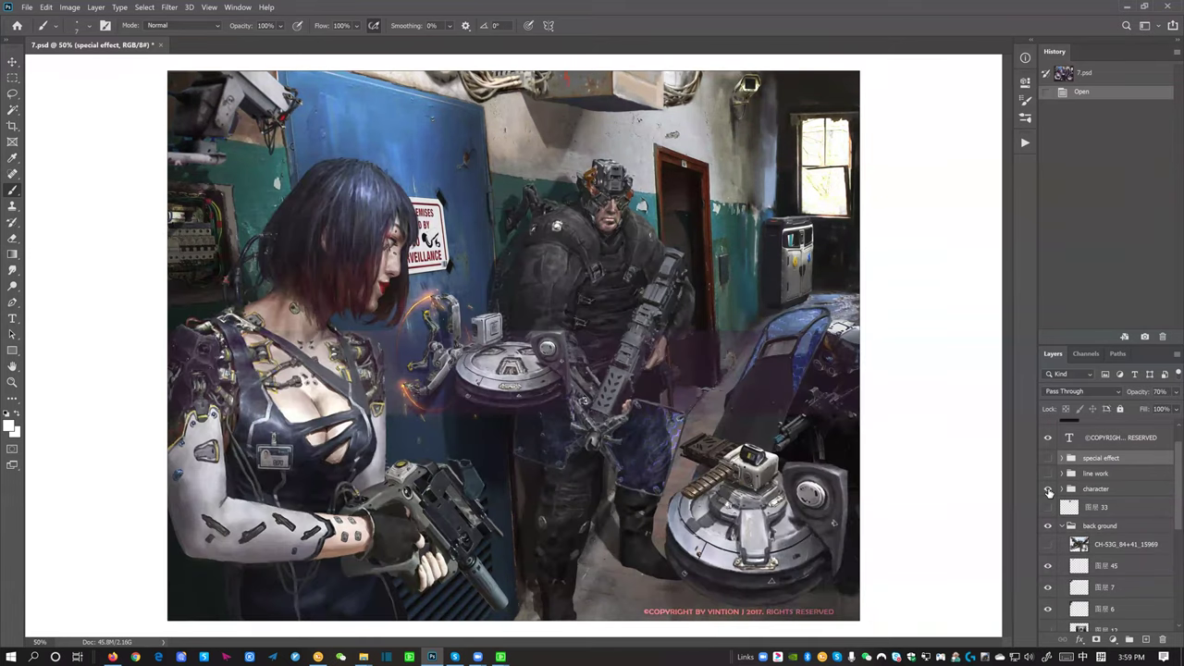
click(1047, 489)
click(1048, 489)
click(1070, 491)
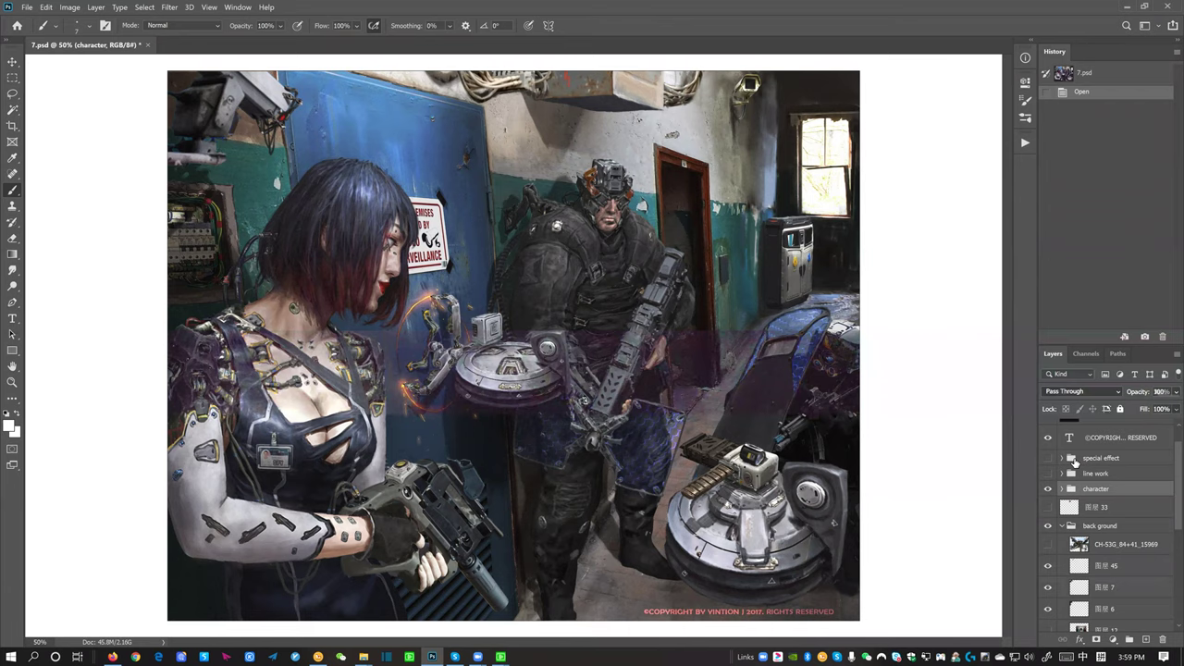
click(1073, 463)
scroll(1072, 472, up, 2)
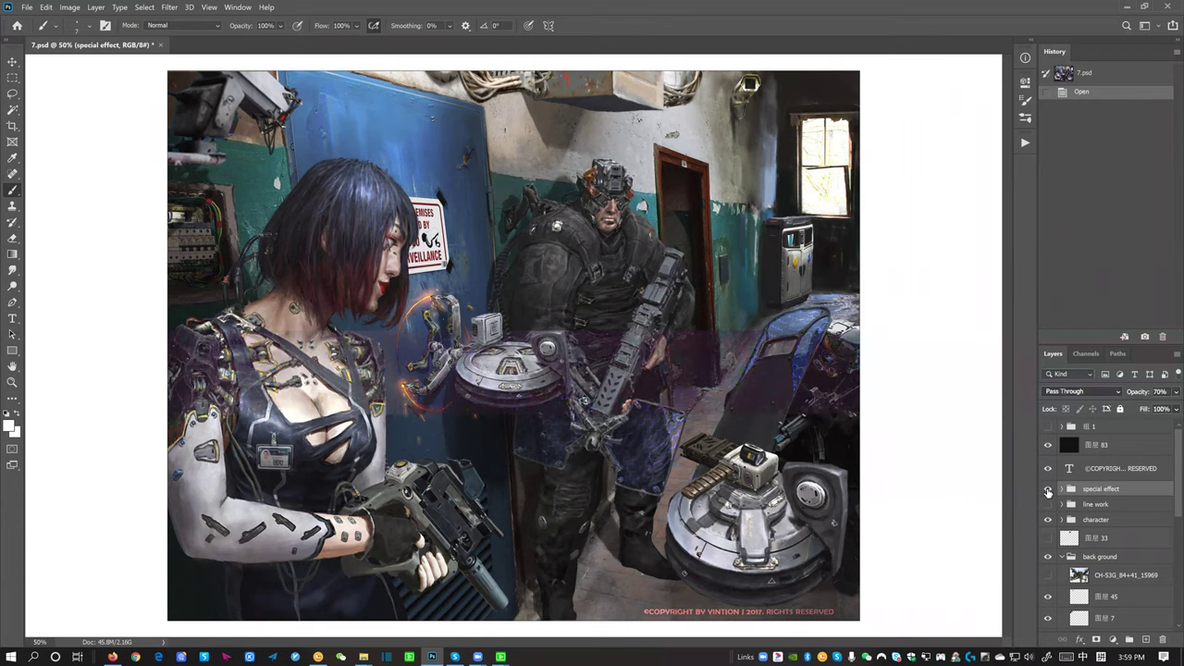
Switch the special effect group off and on repeatedly to compare the overall color and lighting
click(1047, 490)
click(1048, 490)
click(1048, 491)
click(1048, 490)
click(1048, 490)
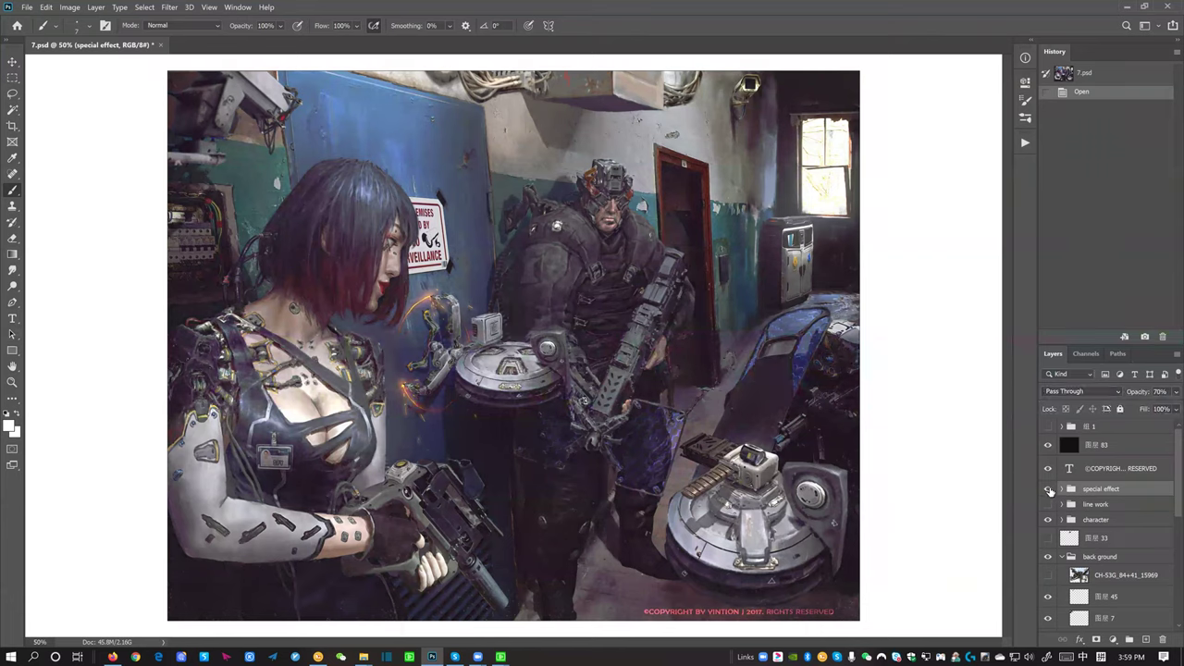
click(1047, 490)
Expand the special effect group briefly, collapse it, and compare the painting with and without its effects
click(1061, 490)
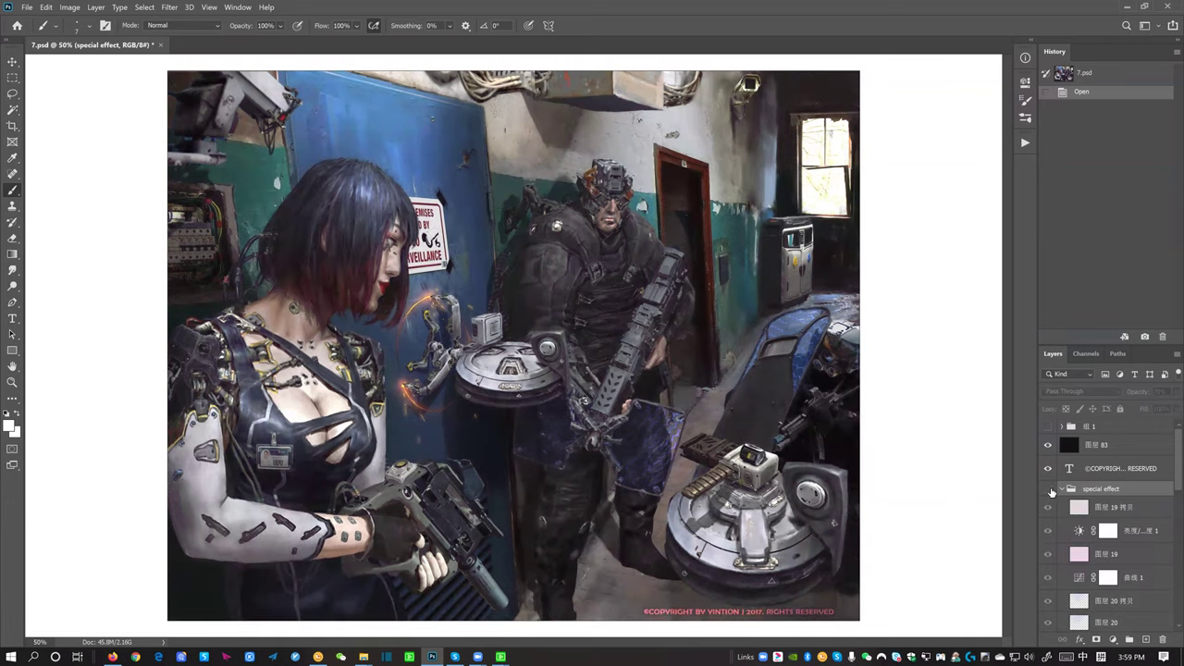
click(1048, 490)
click(1062, 489)
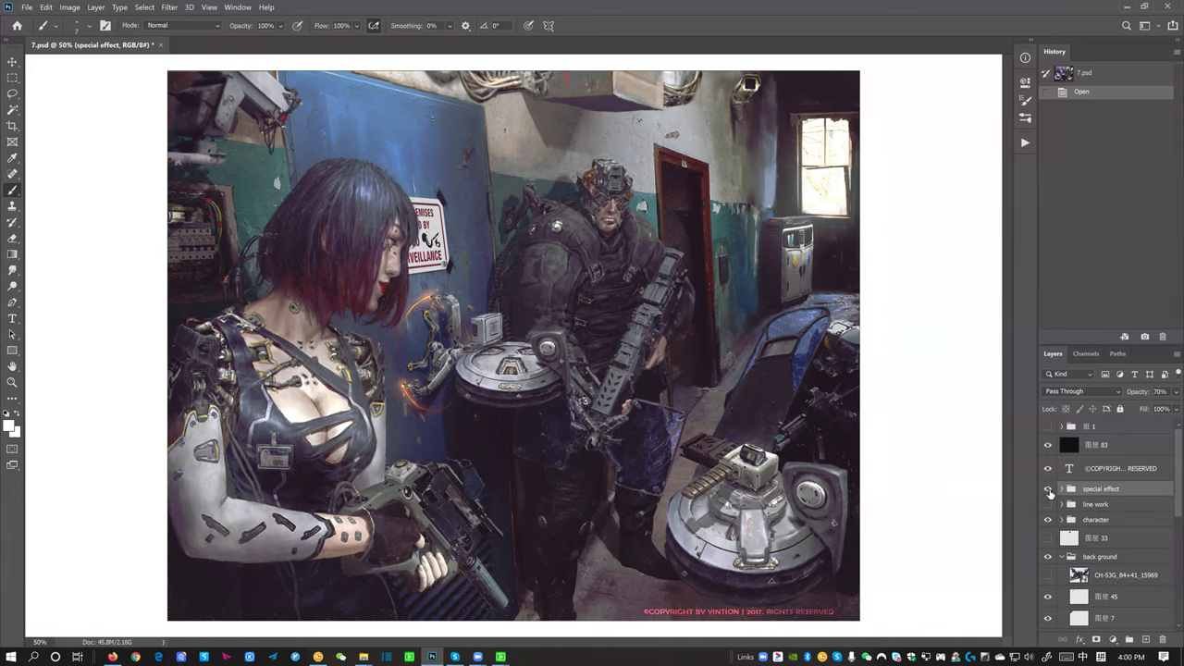
click(1048, 490)
click(1048, 490)
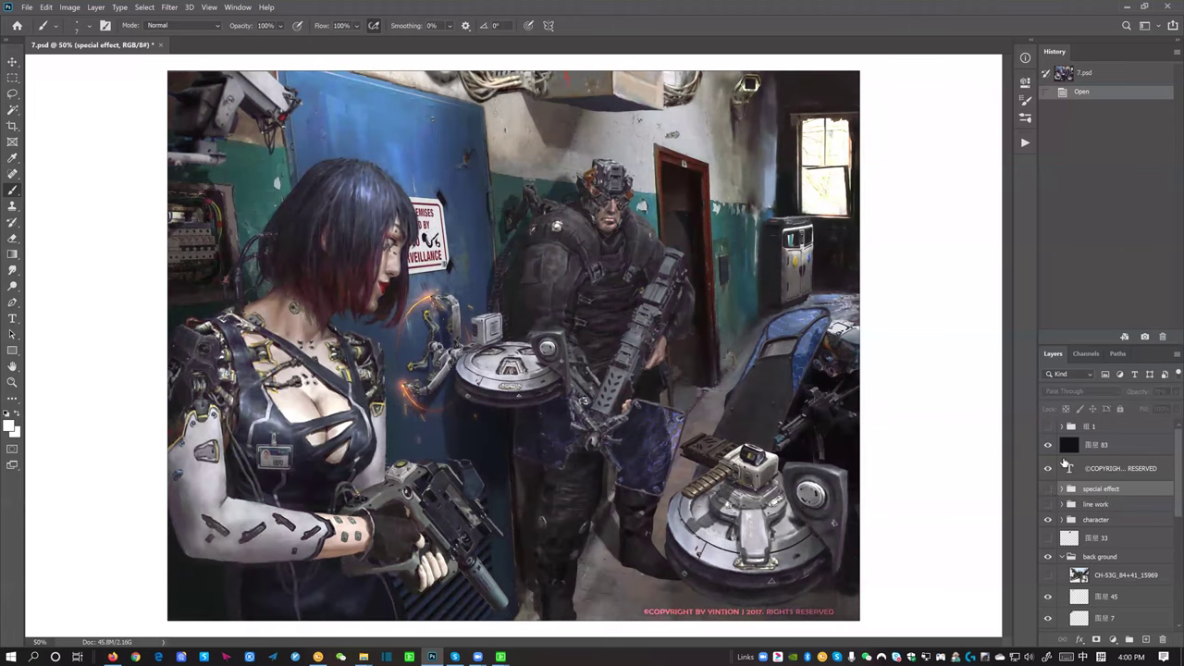
click(1048, 490)
click(1048, 488)
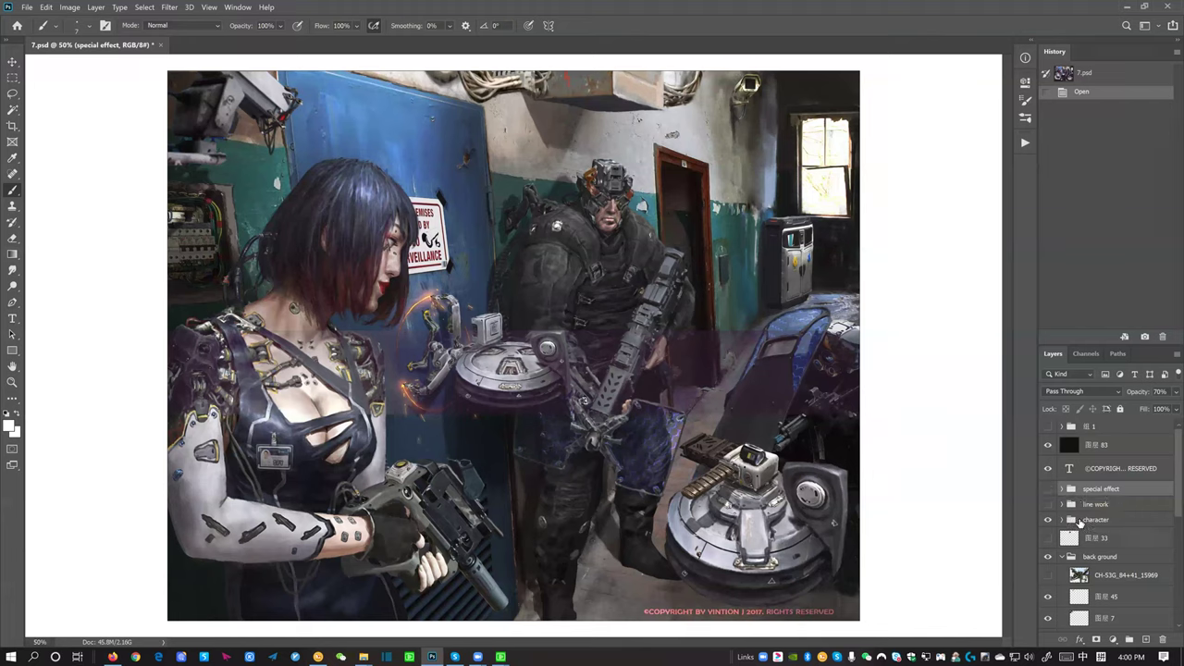
Make the special effect group visible and expand it to list its layers
click(1075, 521)
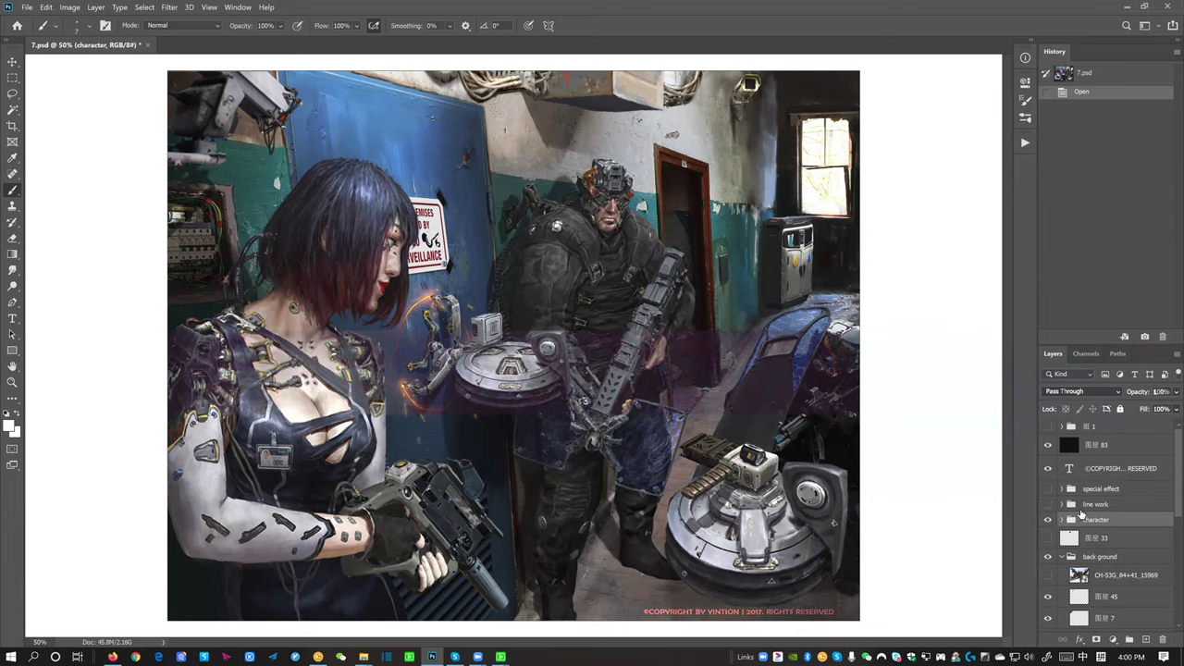
scroll(1082, 515, down, 1)
click(1073, 477)
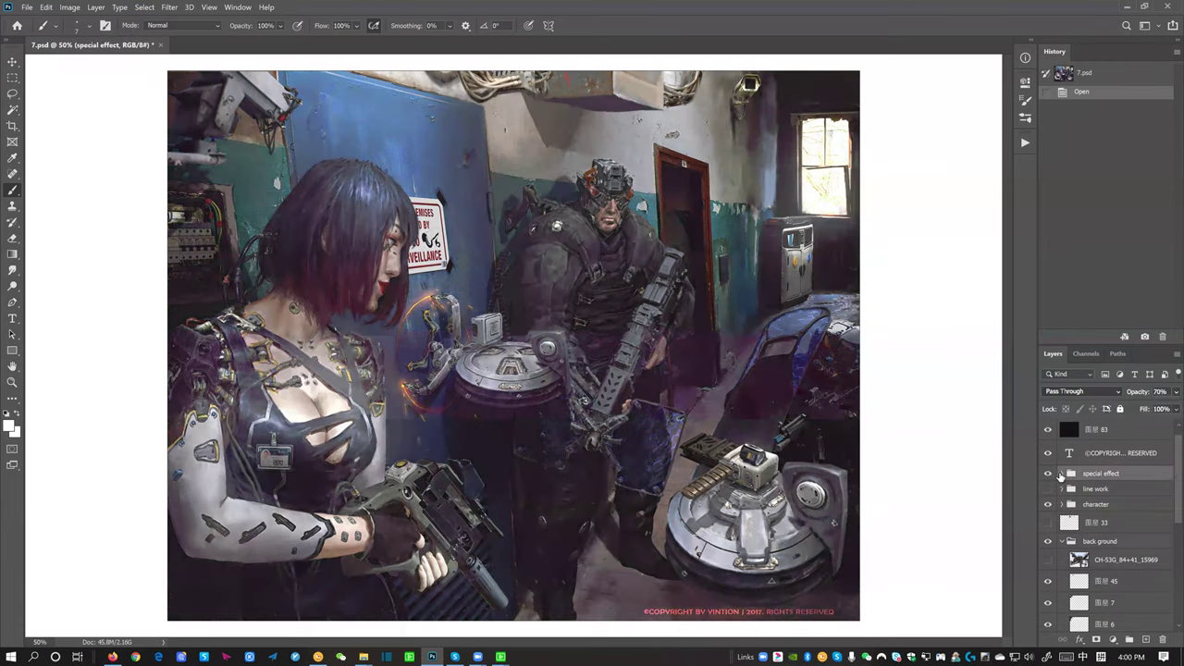
click(1062, 474)
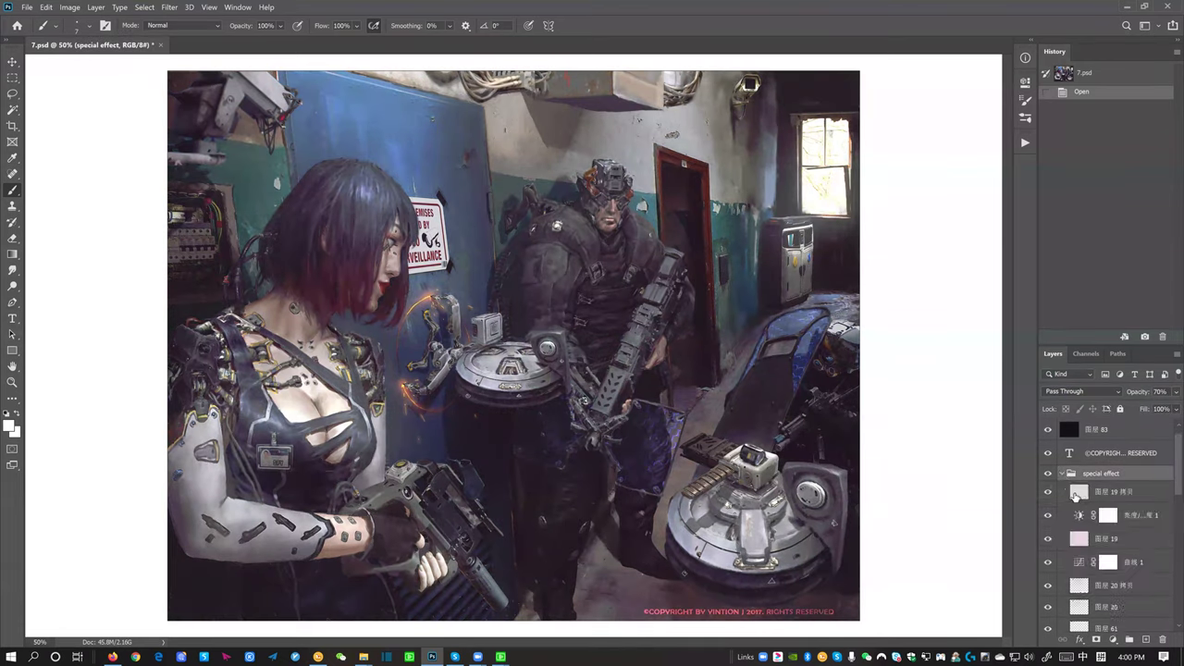
Toggle the first brightness adjustment, 圖層 19 拷贝, 圖層 19 and the 曲线 1 curves layer to compare each one's effect
click(1048, 515)
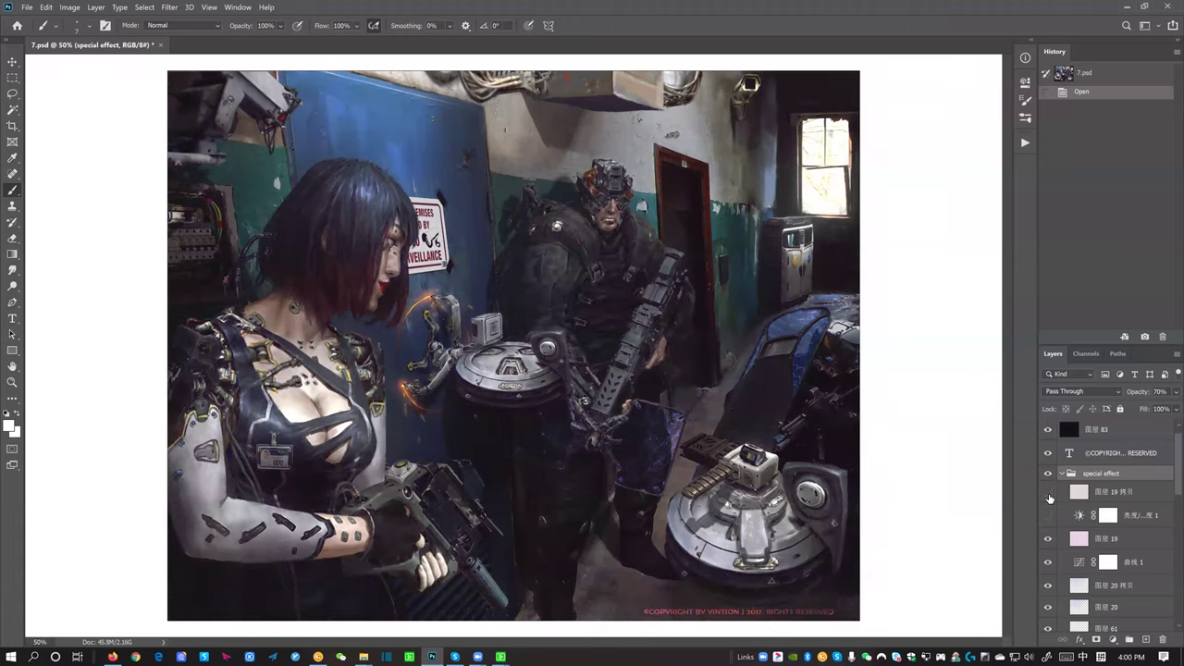
click(1048, 493)
click(1048, 493)
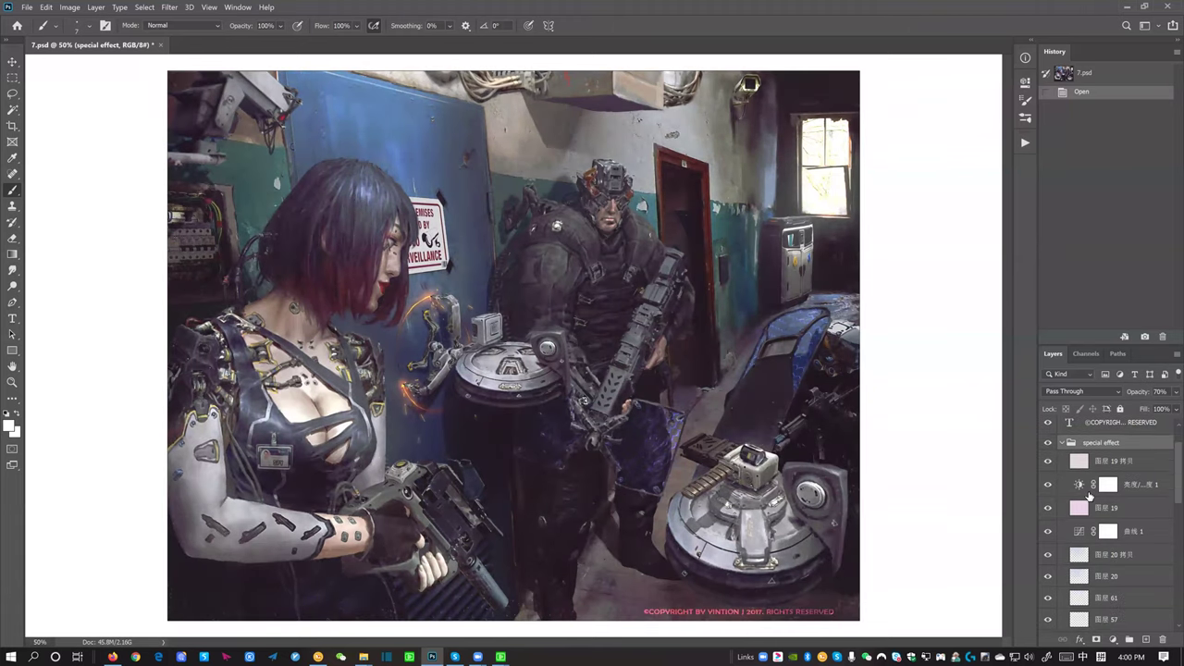
scroll(1049, 486, down, 2)
click(1048, 461)
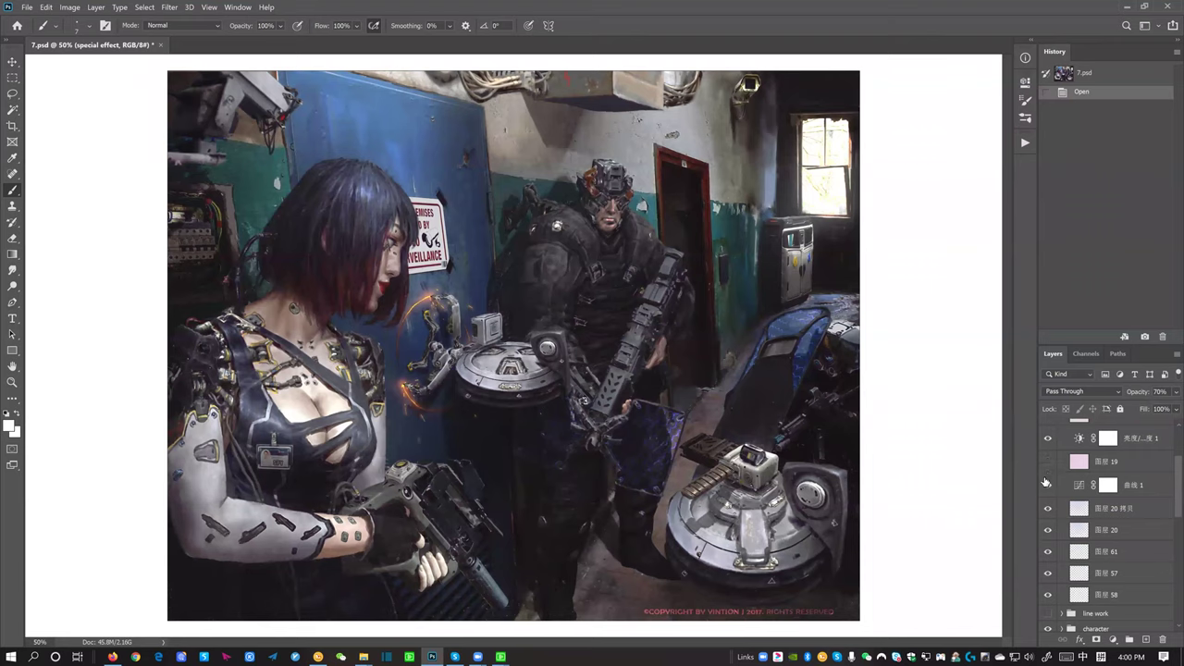
click(1049, 487)
click(1050, 491)
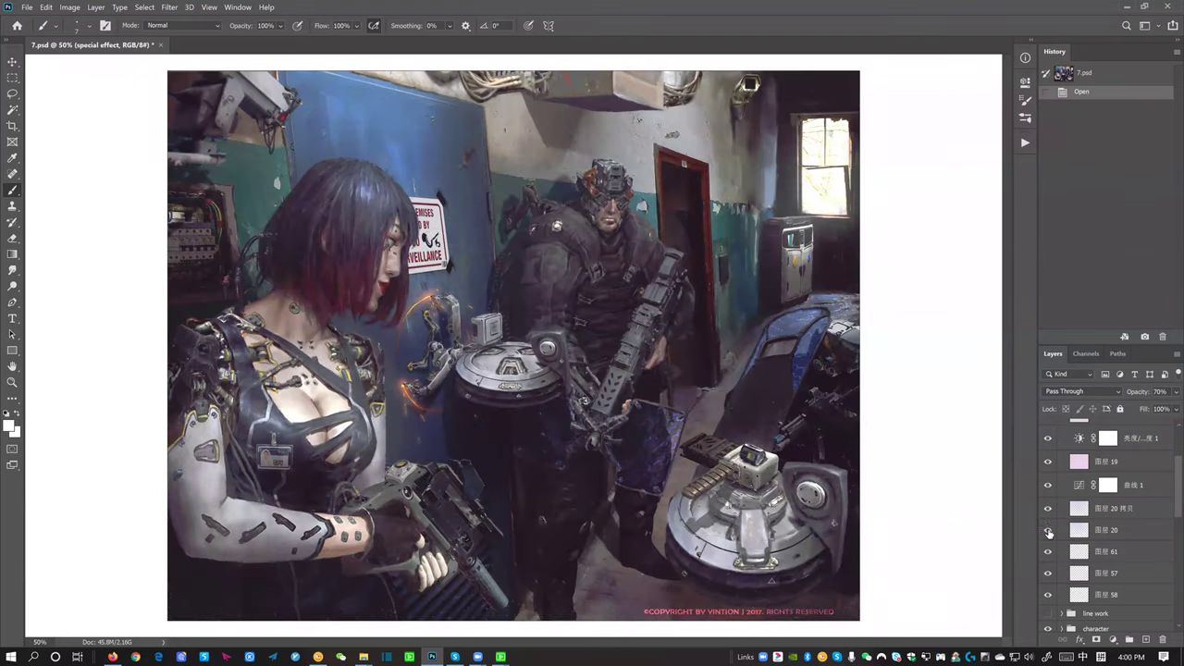
Compare the scene with layer 圖層 20 off and on, and collapse the special effect group
click(1048, 532)
click(1048, 531)
scroll(1078, 524, up, 3)
click(1061, 442)
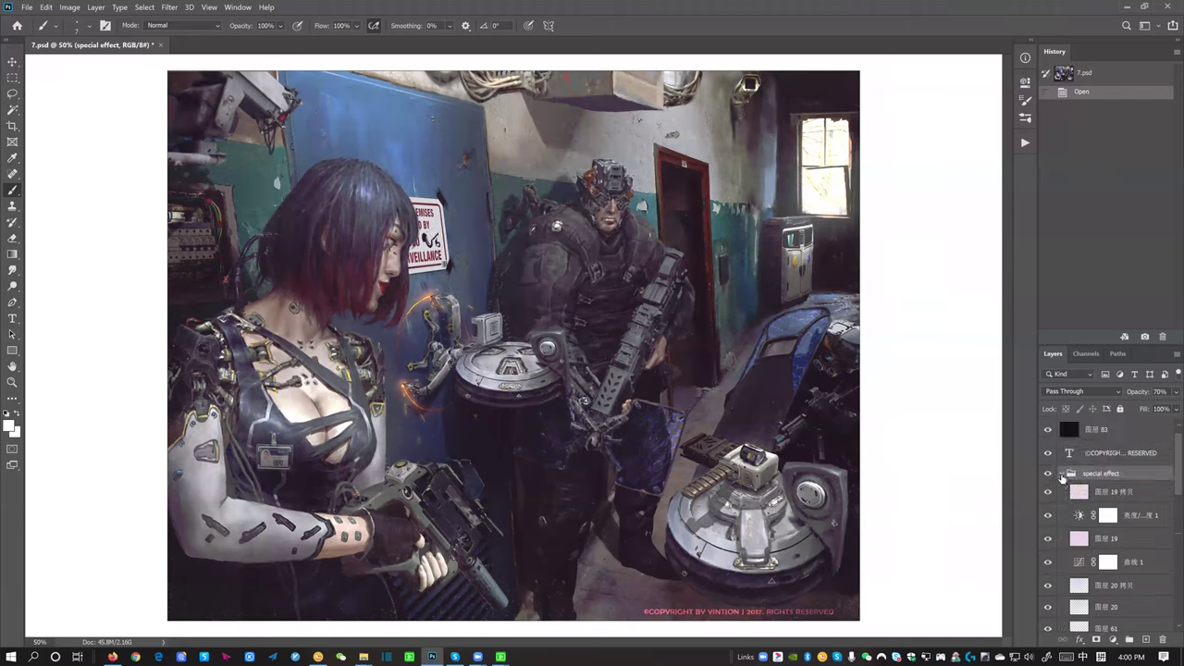
Compare the painting with the special effect group off and on, then expand the group and select layer 圖層 19 拷贝
click(1047, 473)
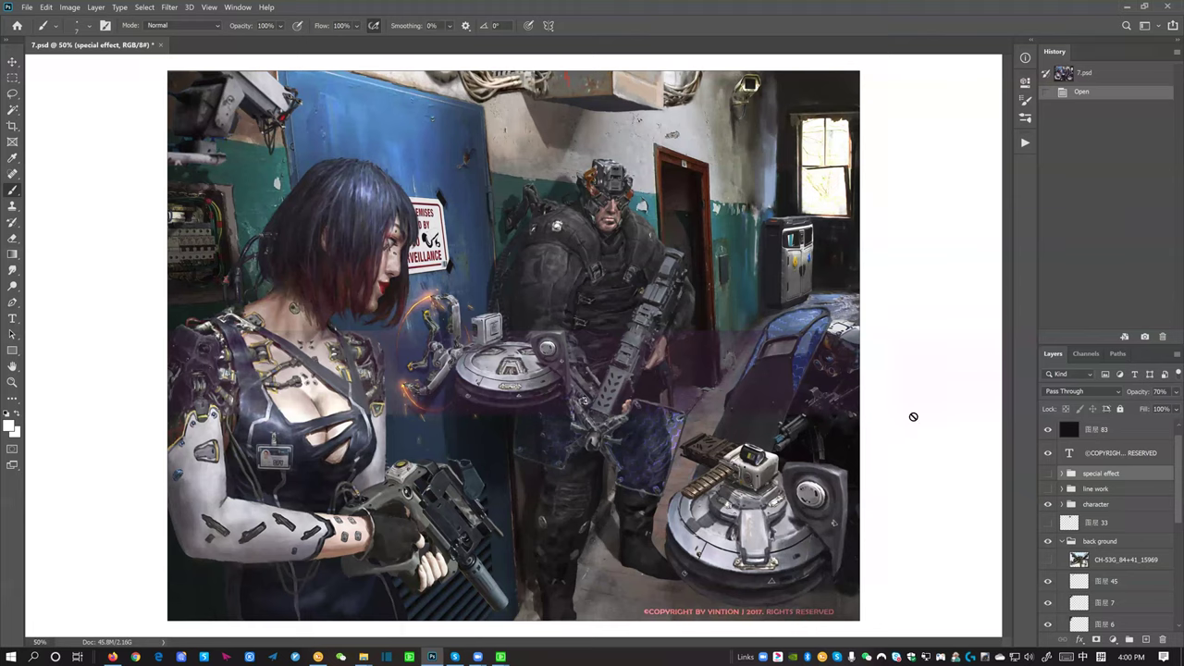
click(1048, 473)
click(1048, 491)
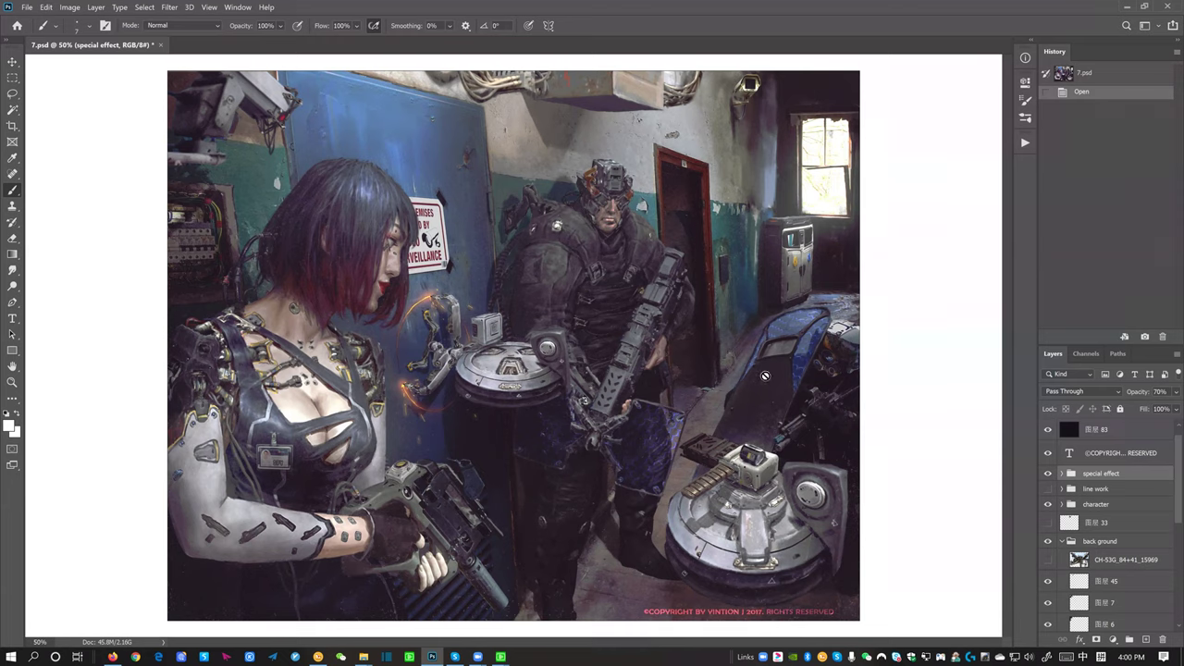
click(1061, 474)
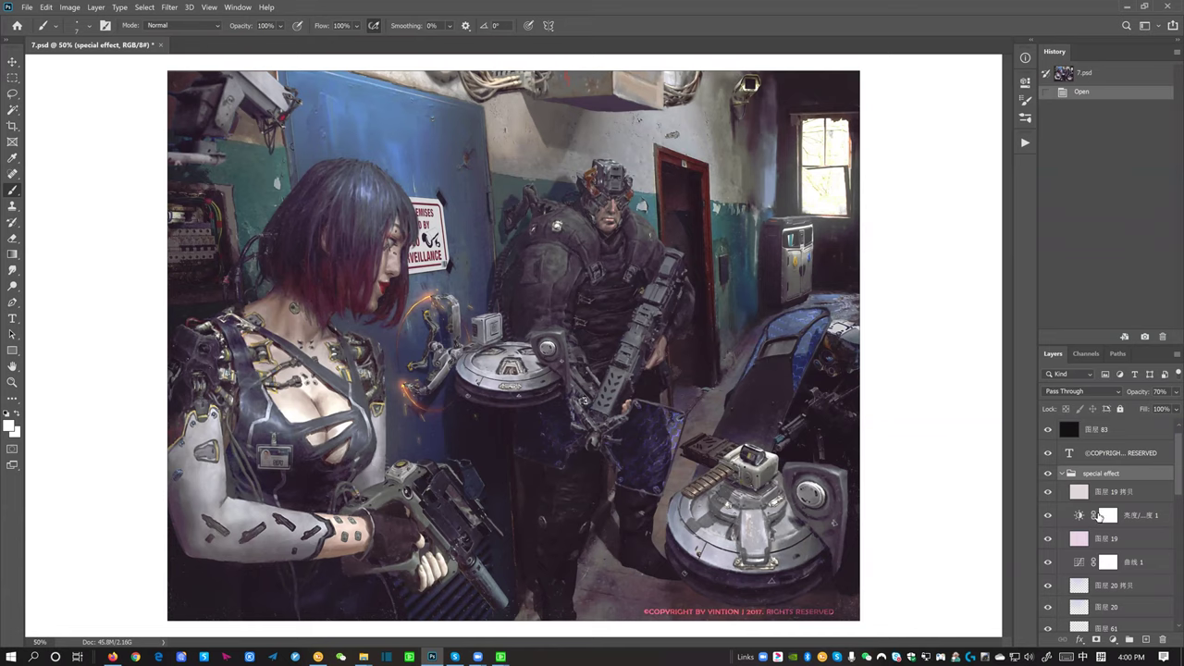
click(1080, 490)
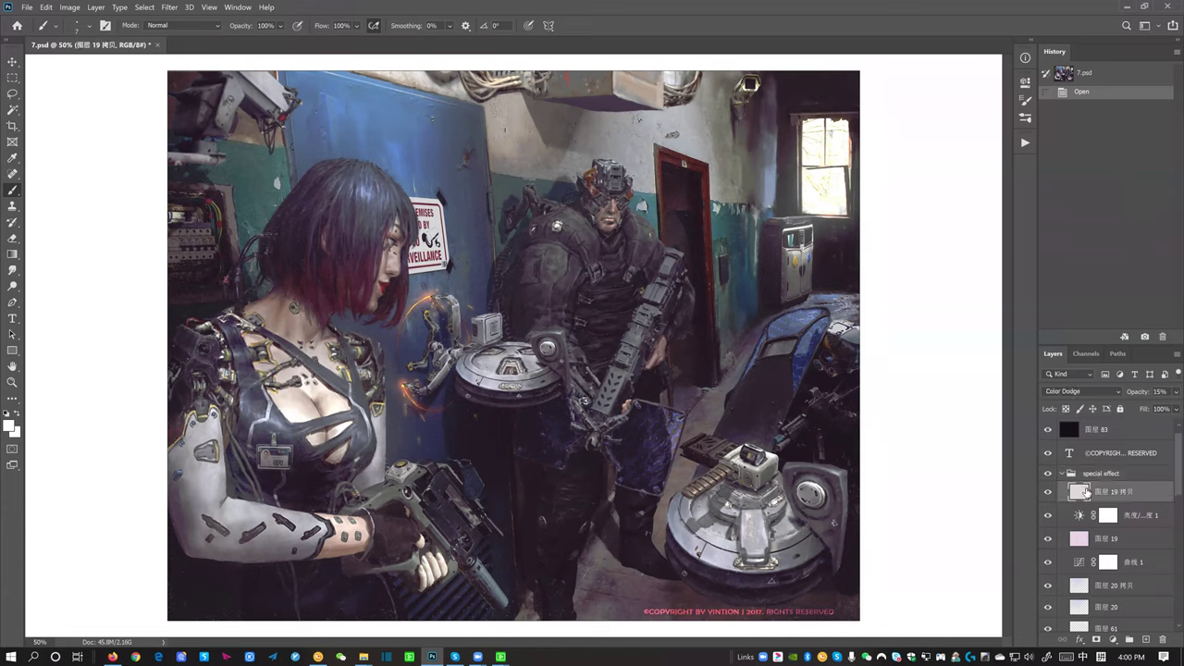
scroll(1089, 499, down, 3)
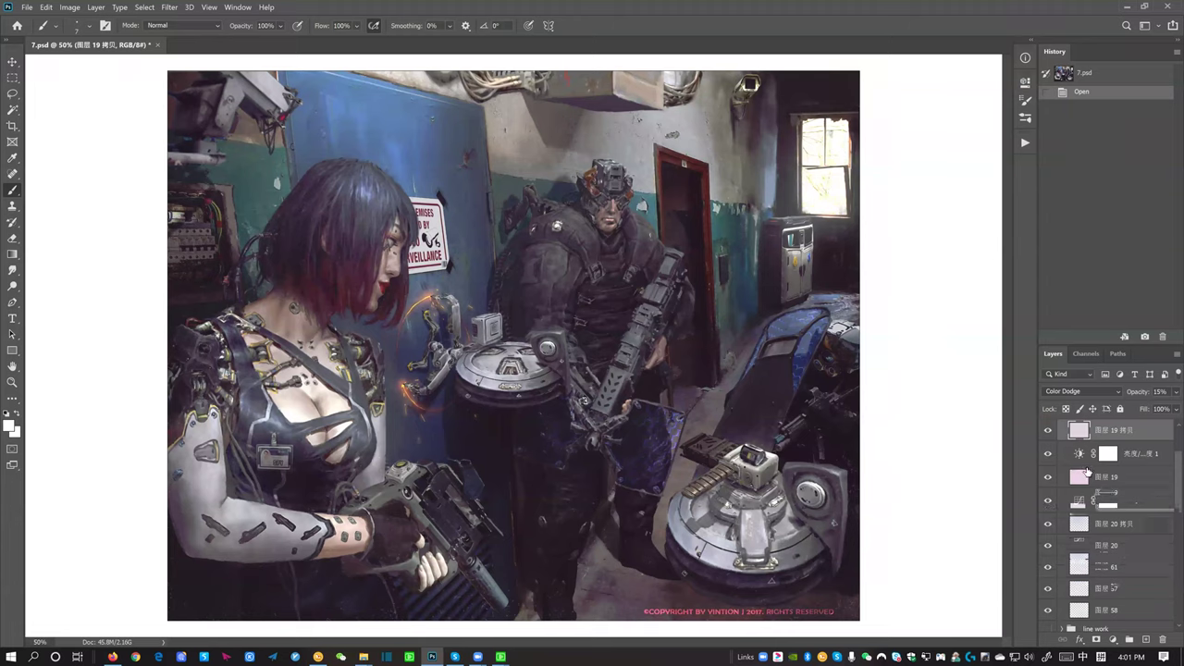
scroll(1087, 472, up, 2)
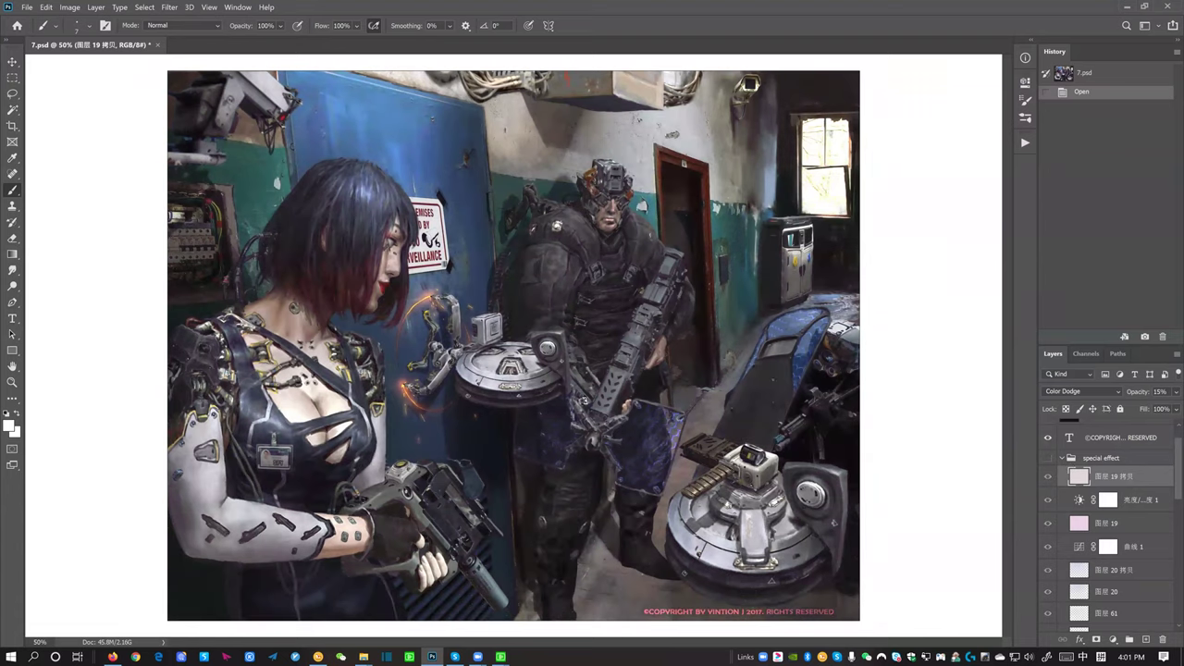
Make the special effect group visible, compare the scene with and without 圖層 19 拷贝, and leave that layer hidden
click(1051, 458)
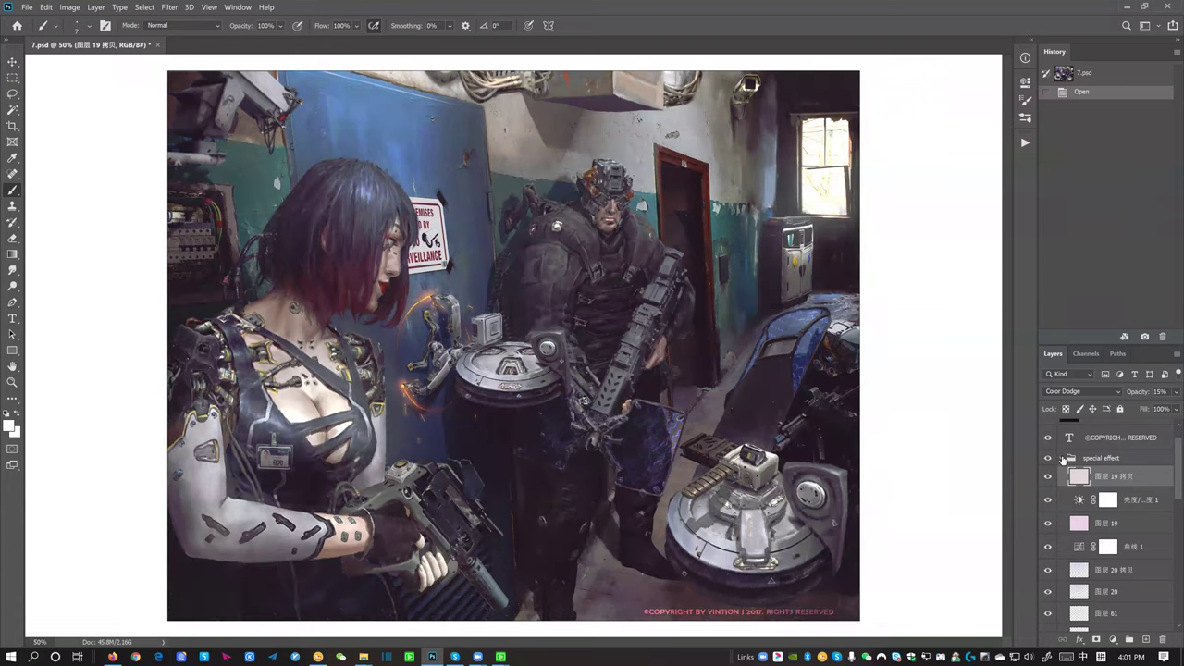
scroll(1066, 498, down, 2)
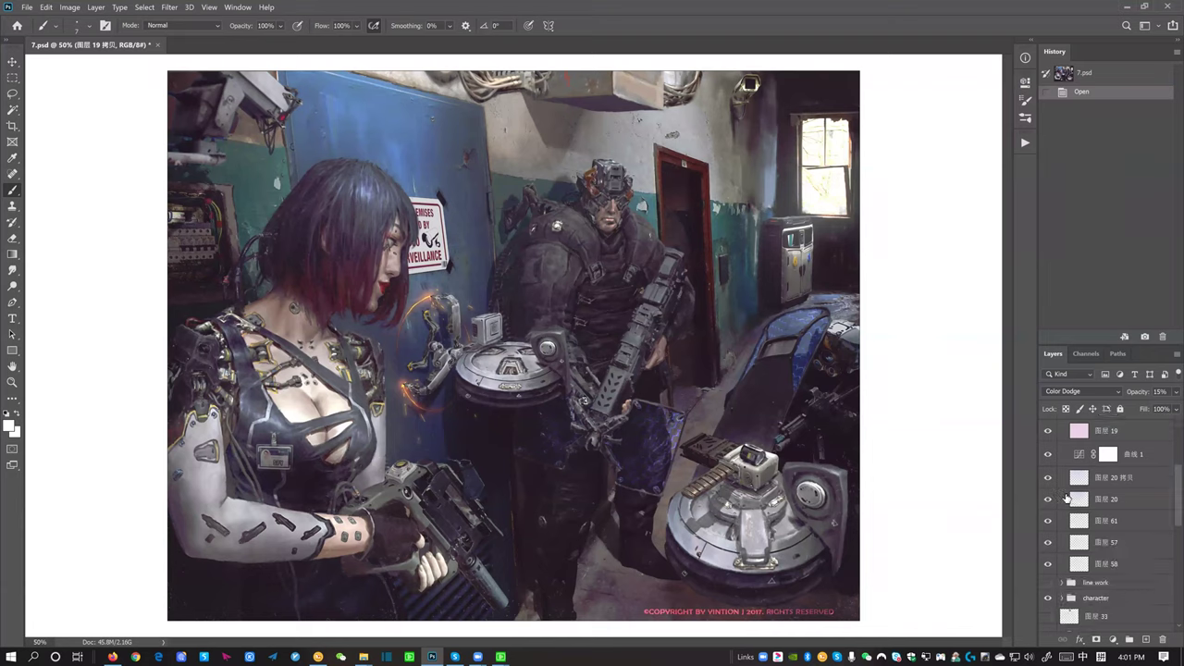
scroll(1062, 481, up, 2)
click(1049, 476)
click(1050, 476)
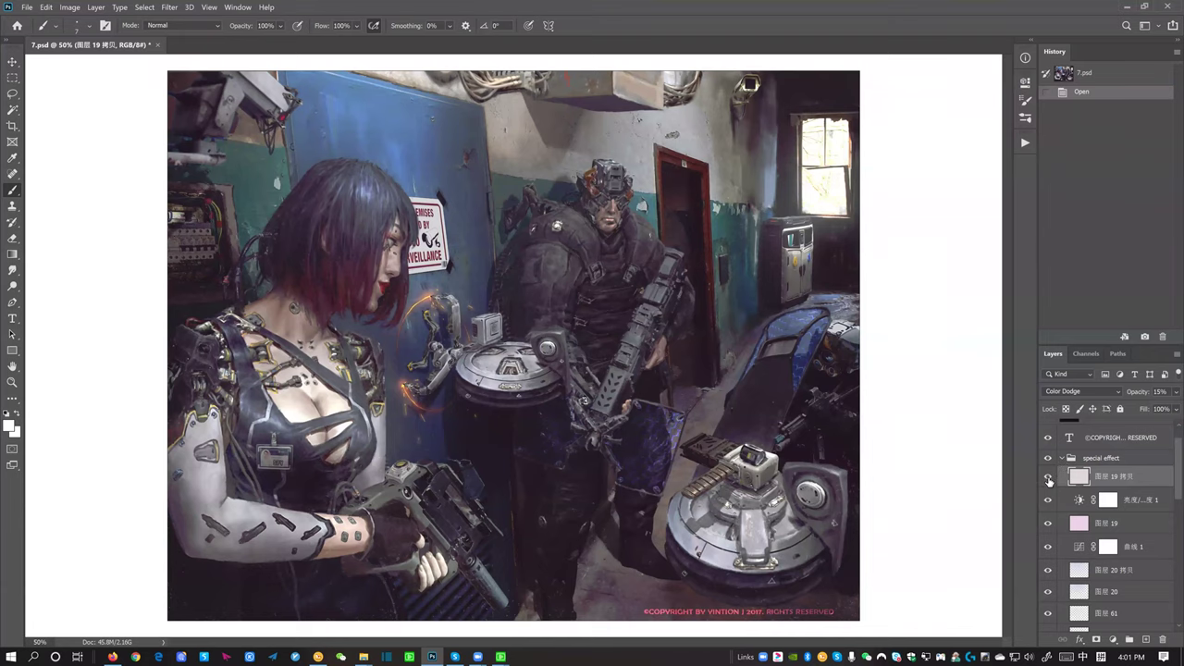
click(1048, 477)
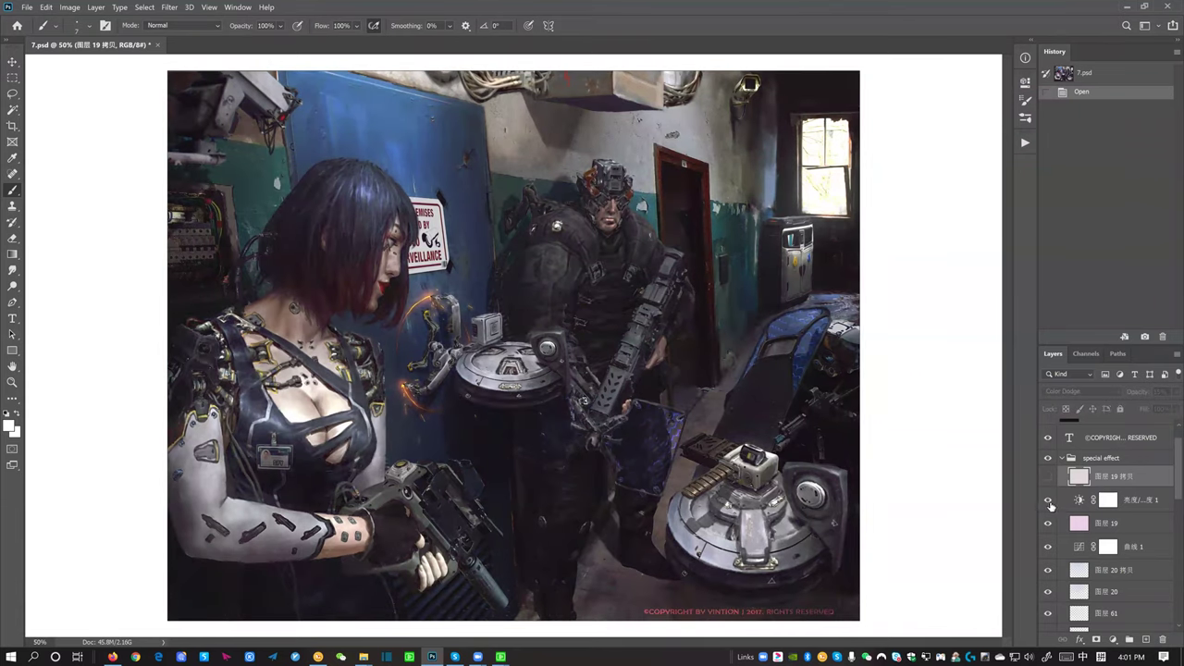
Compare the scene with the 亮度/对比度 1 adjustment off and on, and select its layer mask
click(1048, 501)
click(1049, 501)
click(1109, 505)
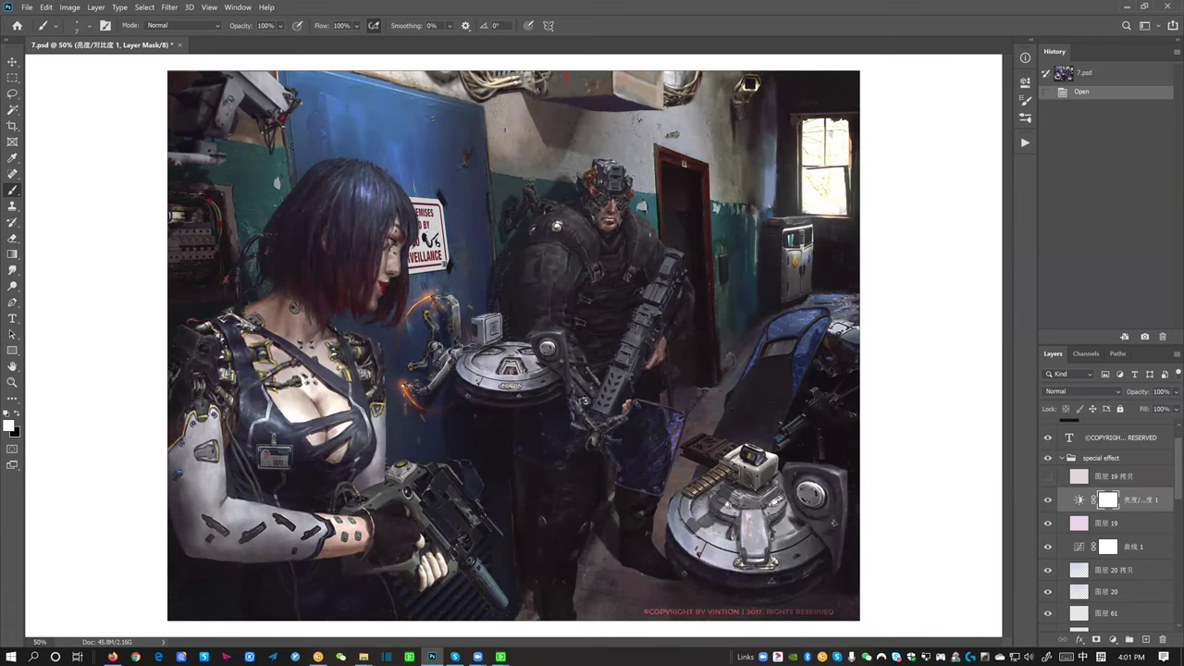
Look up Brightness/Contrast among the new adjustment layer types without adding one, and select the existing 亮度/对比度 1 adjustment
click(96, 8)
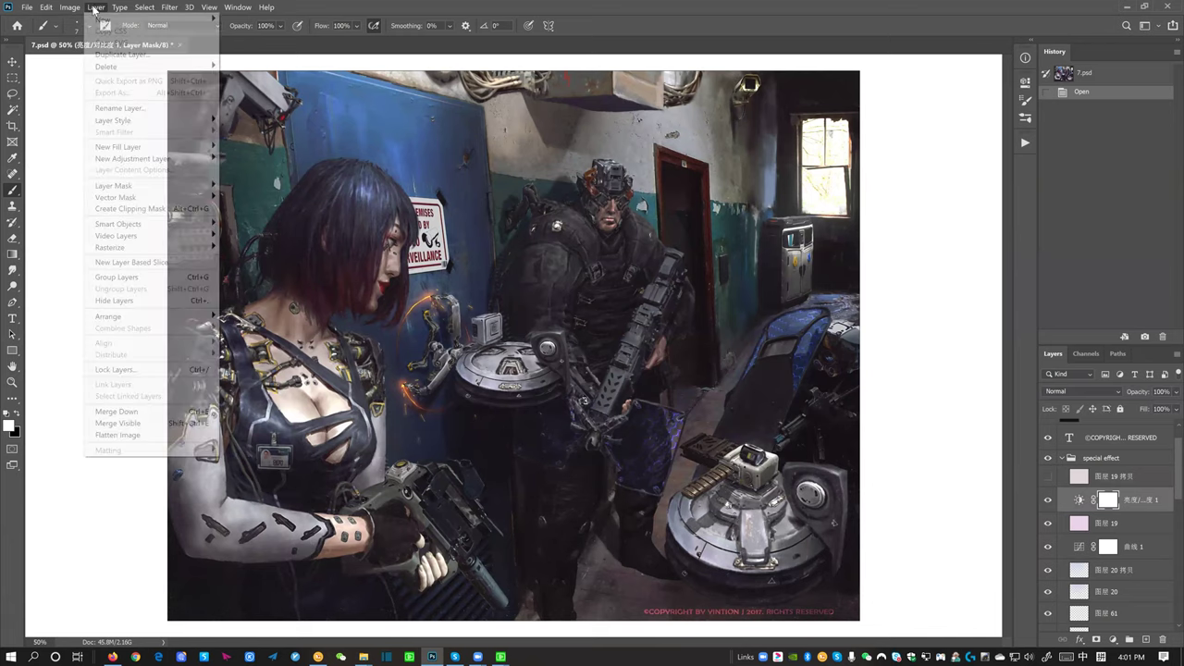
mouse_move(124, 9)
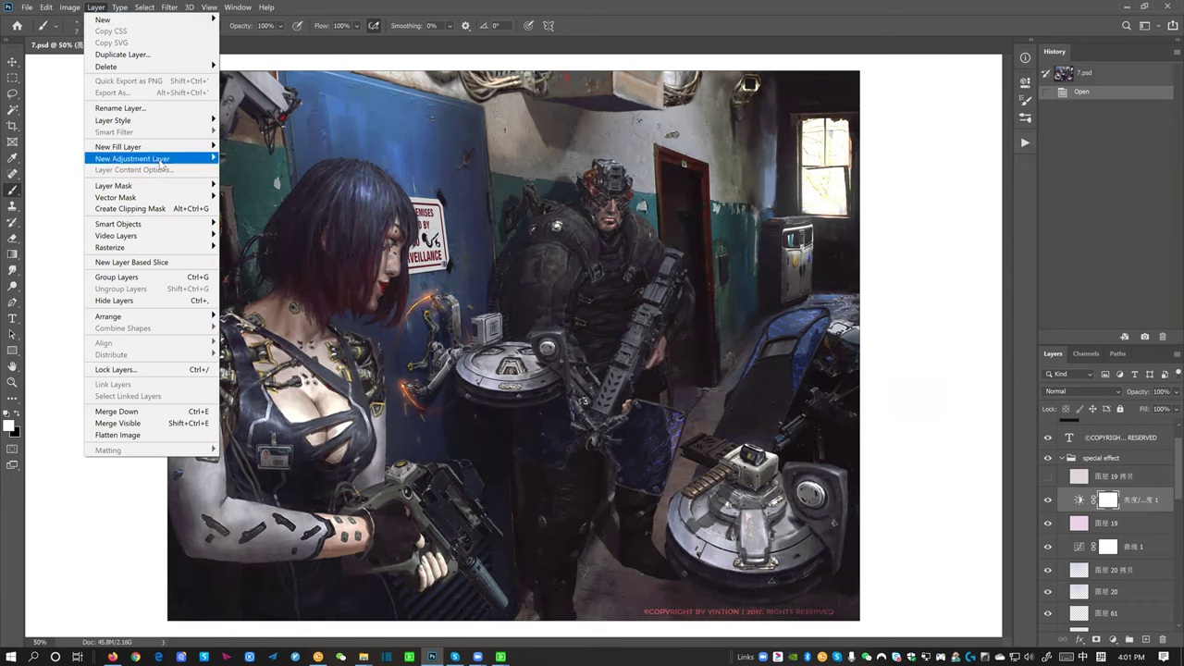
mouse_move(166, 162)
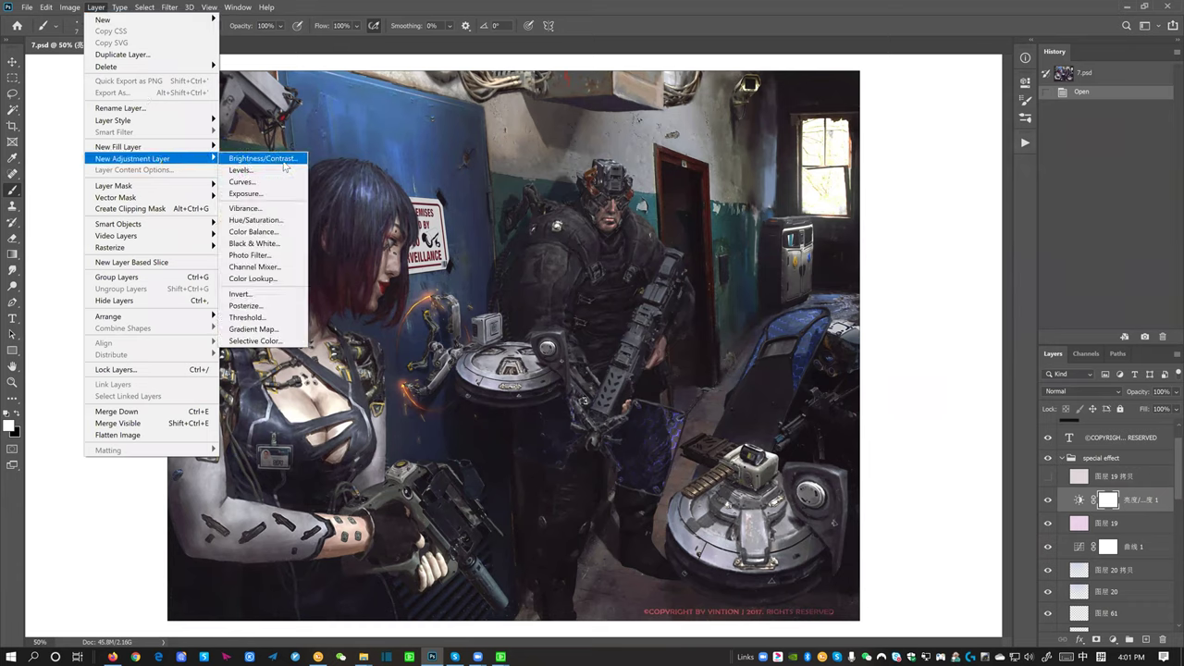
click(855, 6)
click(1079, 504)
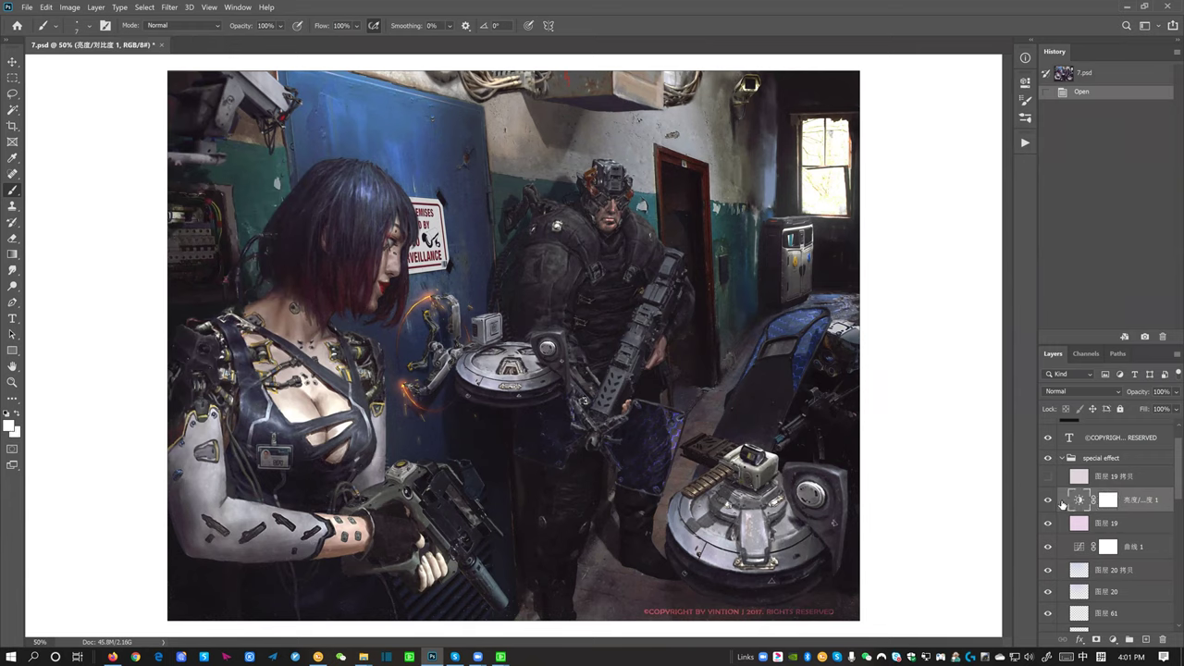
Hide the 亮度/对比度 1 adjustment, 圖層 19 and the 曲线 1 curves layer to reveal the scene without them
click(1047, 501)
click(1052, 525)
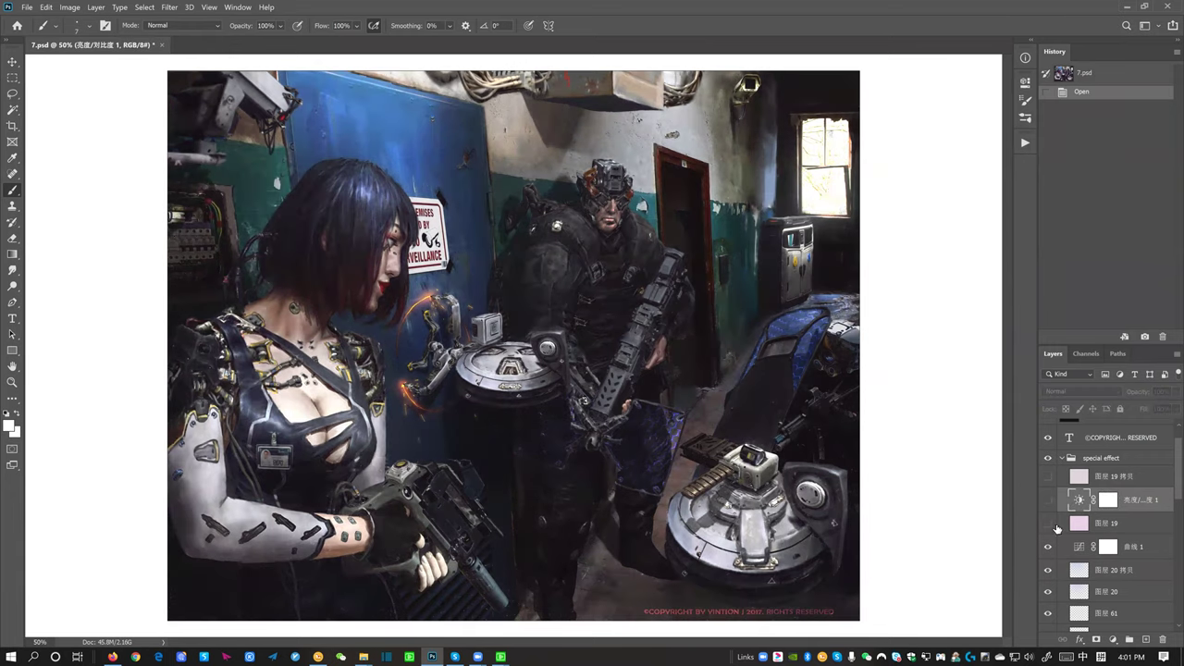
click(1052, 525)
click(1049, 548)
click(1075, 555)
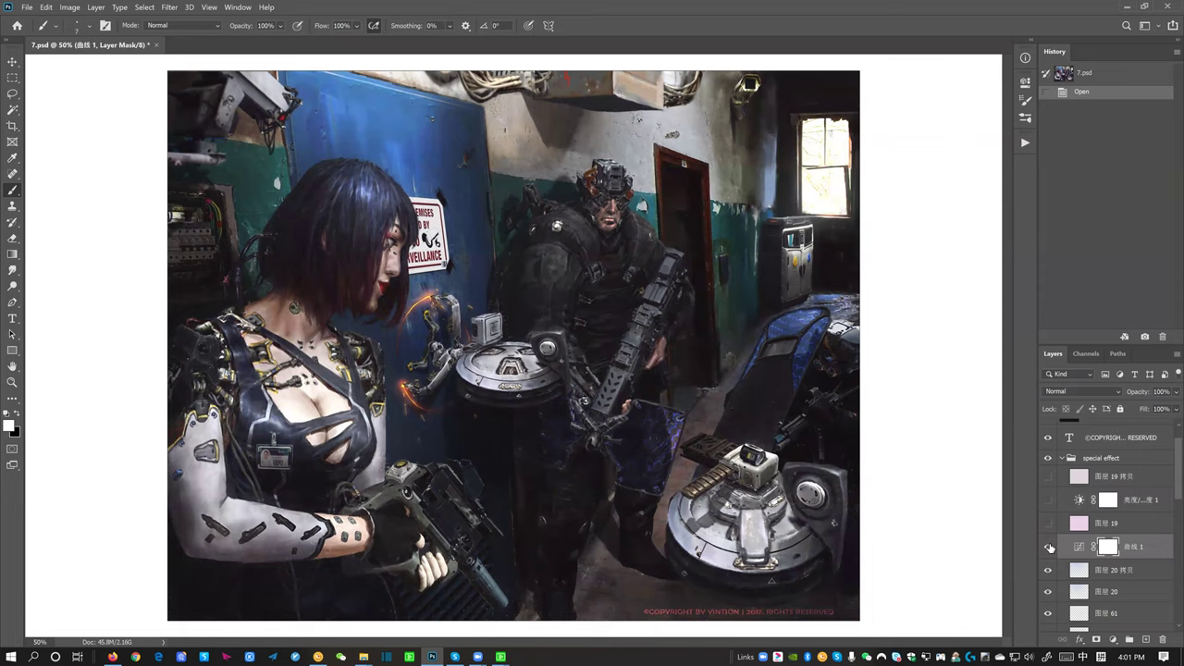
scroll(1049, 546, down, 1)
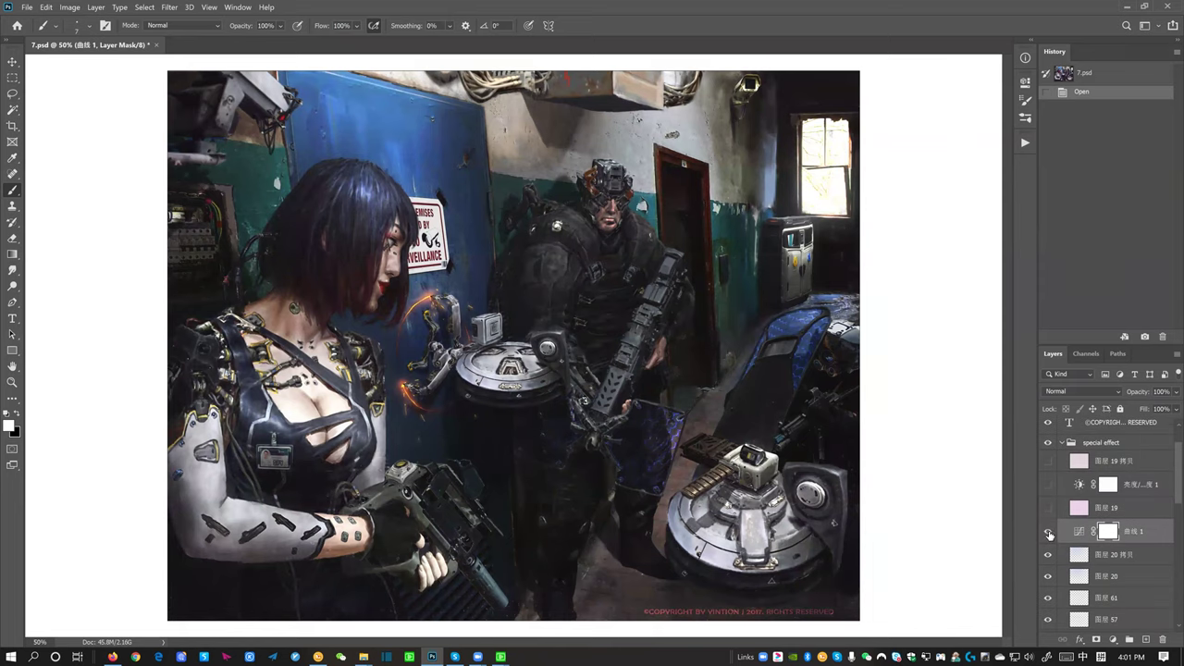
click(1048, 531)
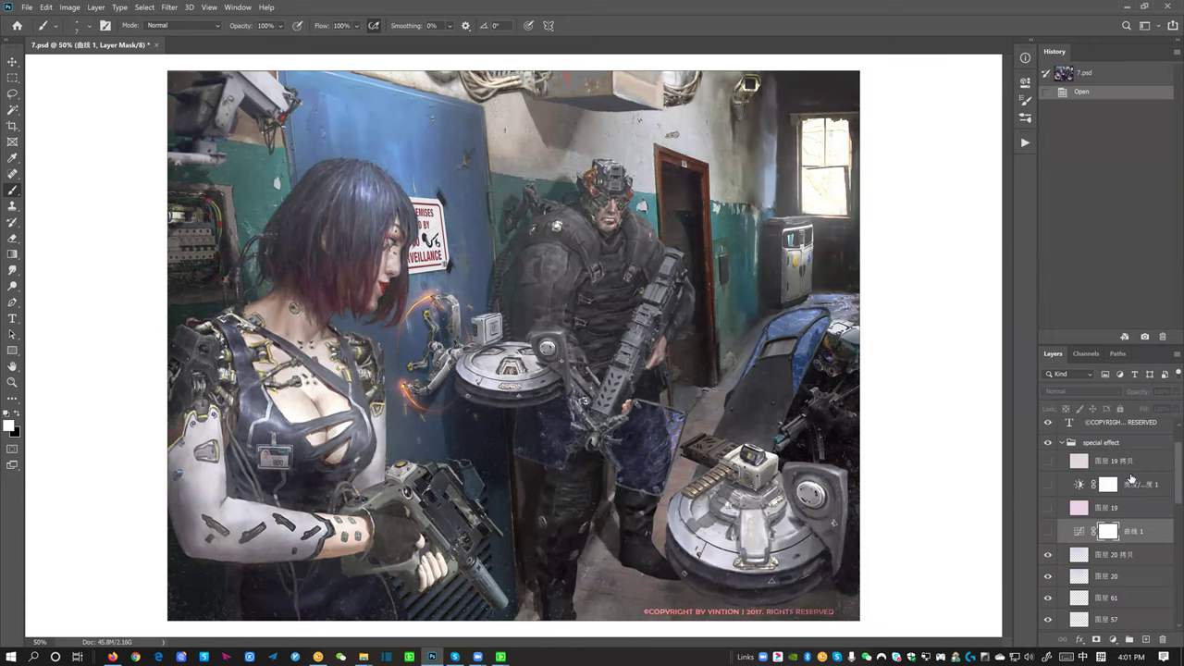
Compare the scene with 圖層 20 拷贝 off and on, then hide both 圖層 20 拷贝 and 圖層 20
scroll(1096, 546, down, 2)
click(1082, 529)
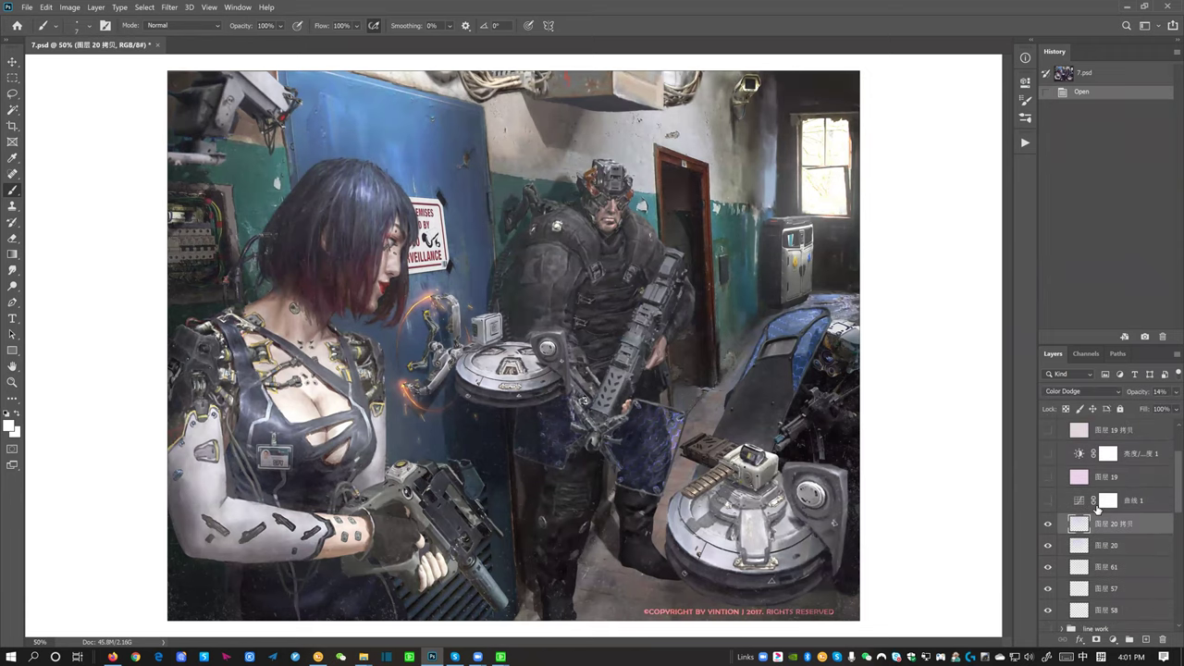
click(1047, 527)
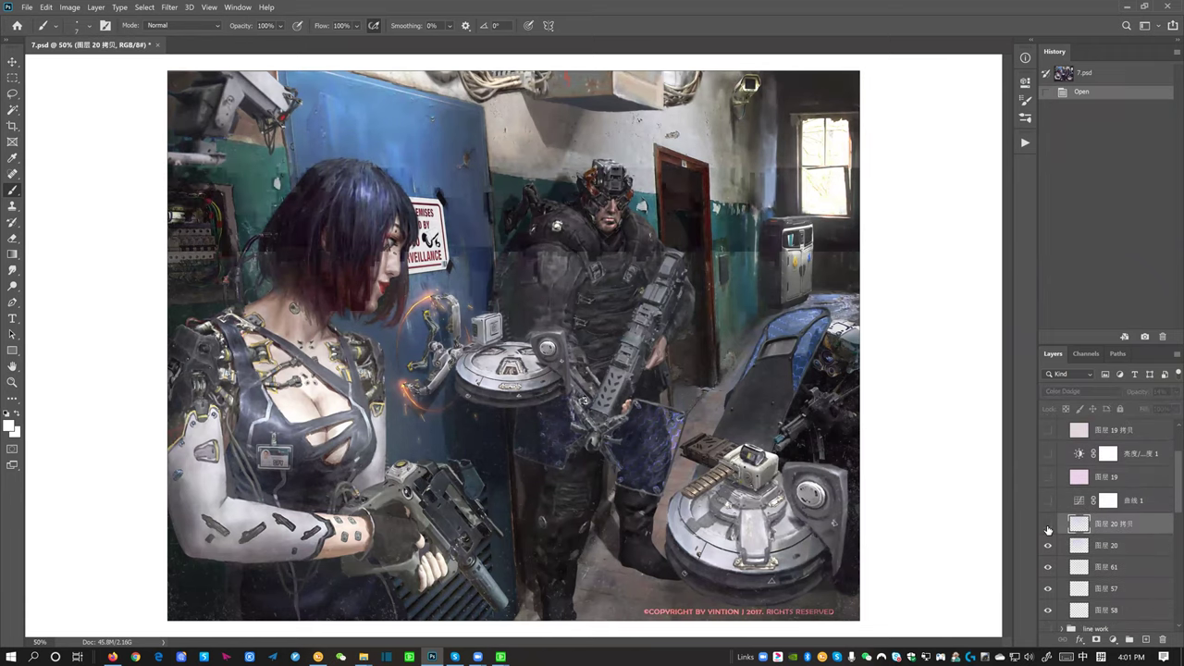
click(1048, 526)
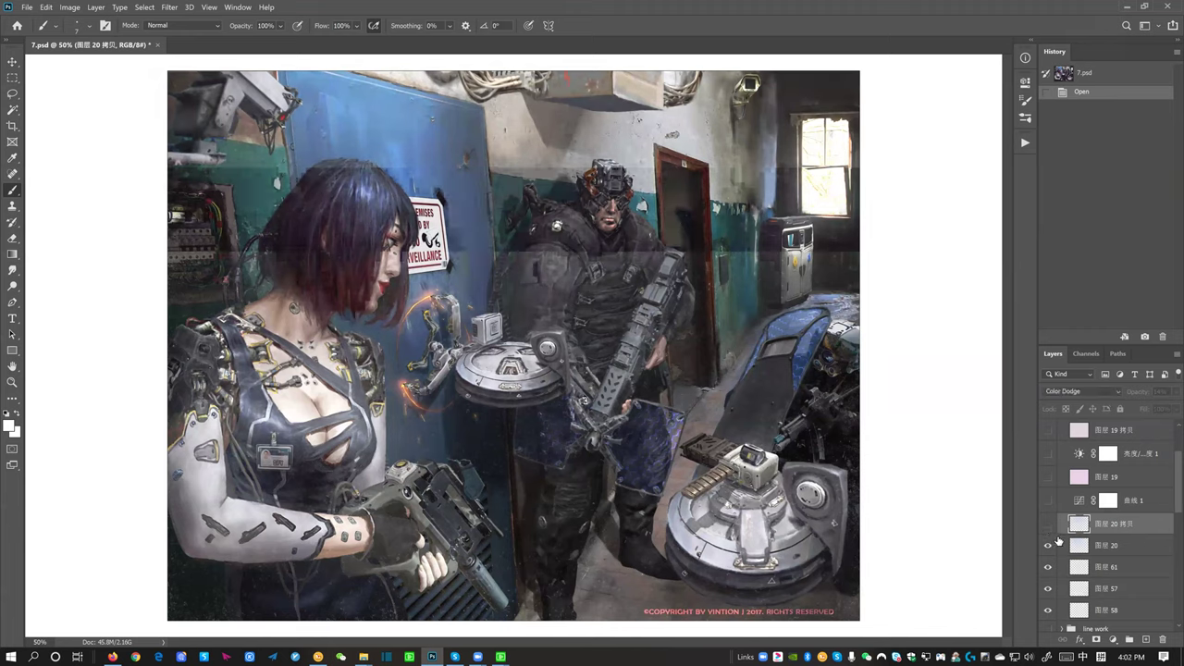
click(1050, 526)
click(1075, 551)
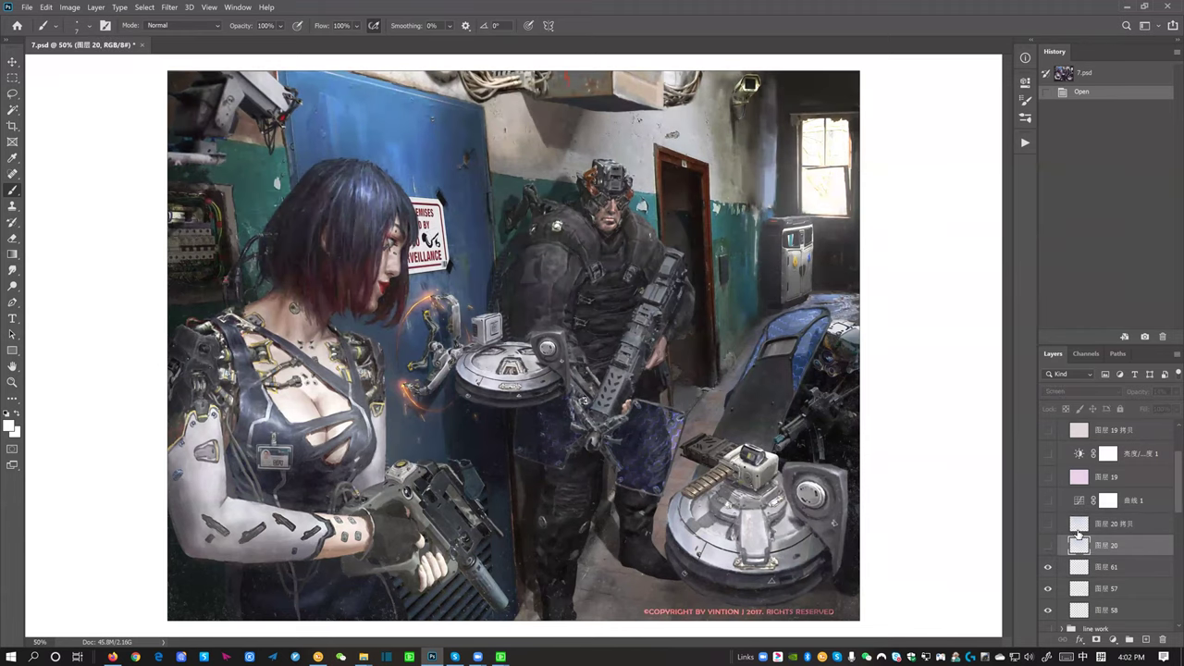
Compare the scene with 圖層 61 off and on, and leave the layer hidden
scroll(1077, 523, down, 2)
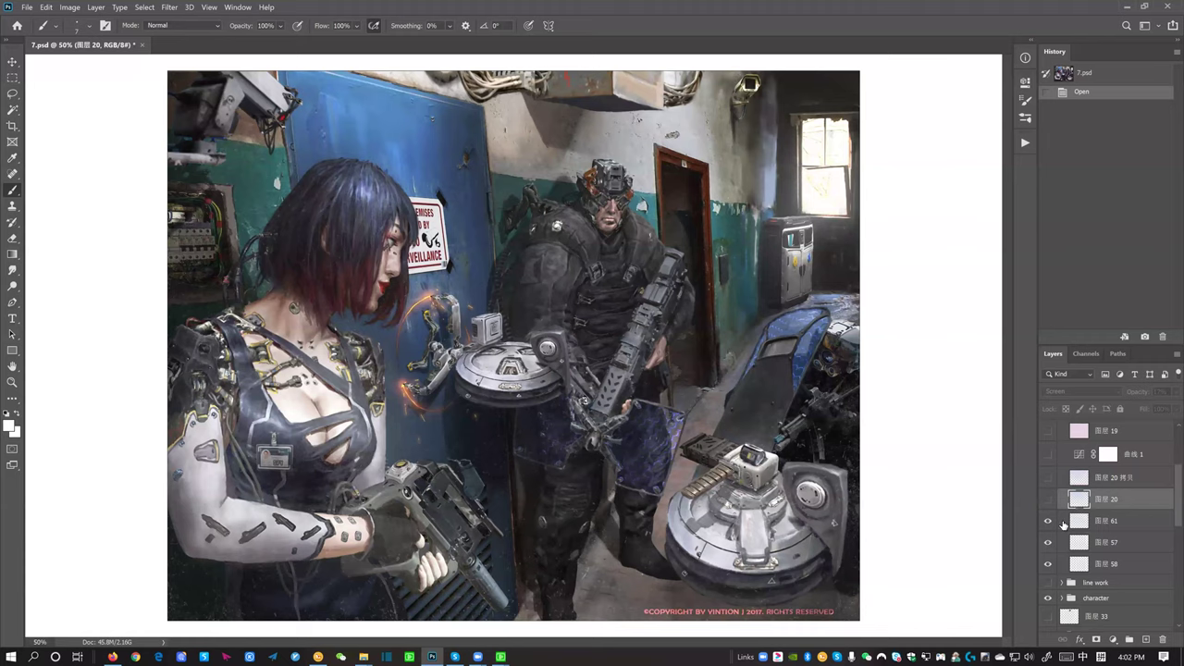
click(1048, 522)
click(1048, 521)
click(1050, 523)
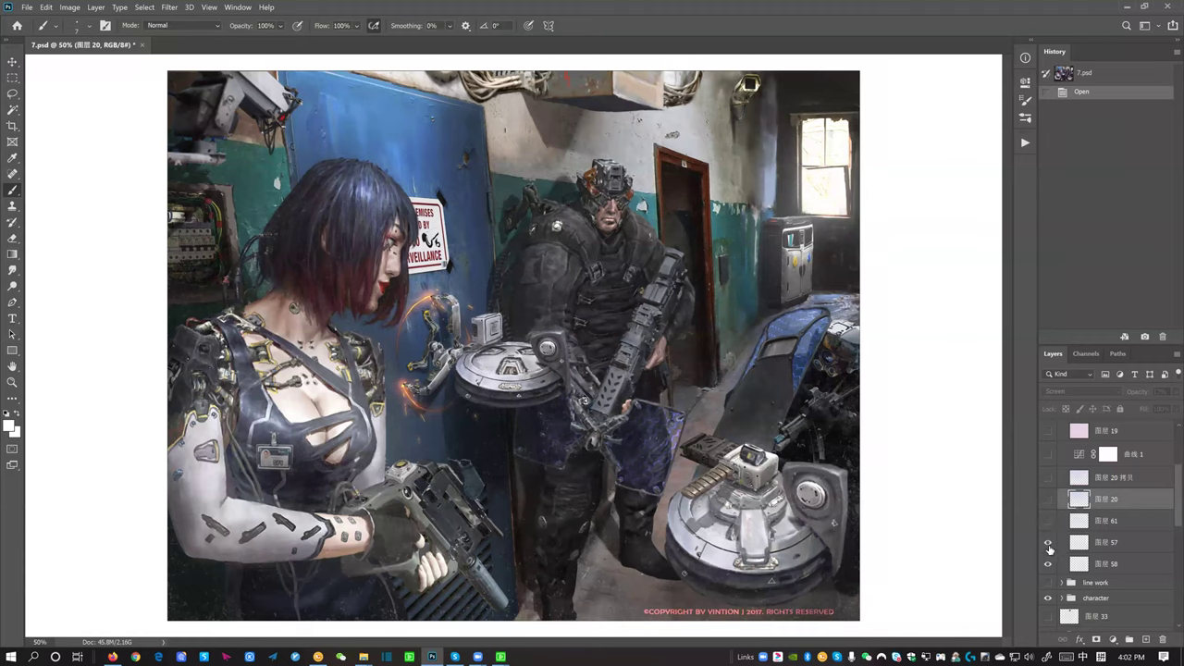
Hide 圖層 57, toggle 圖層 58 repeatedly to compare its effect, and leave 圖層 58 hidden
click(1049, 543)
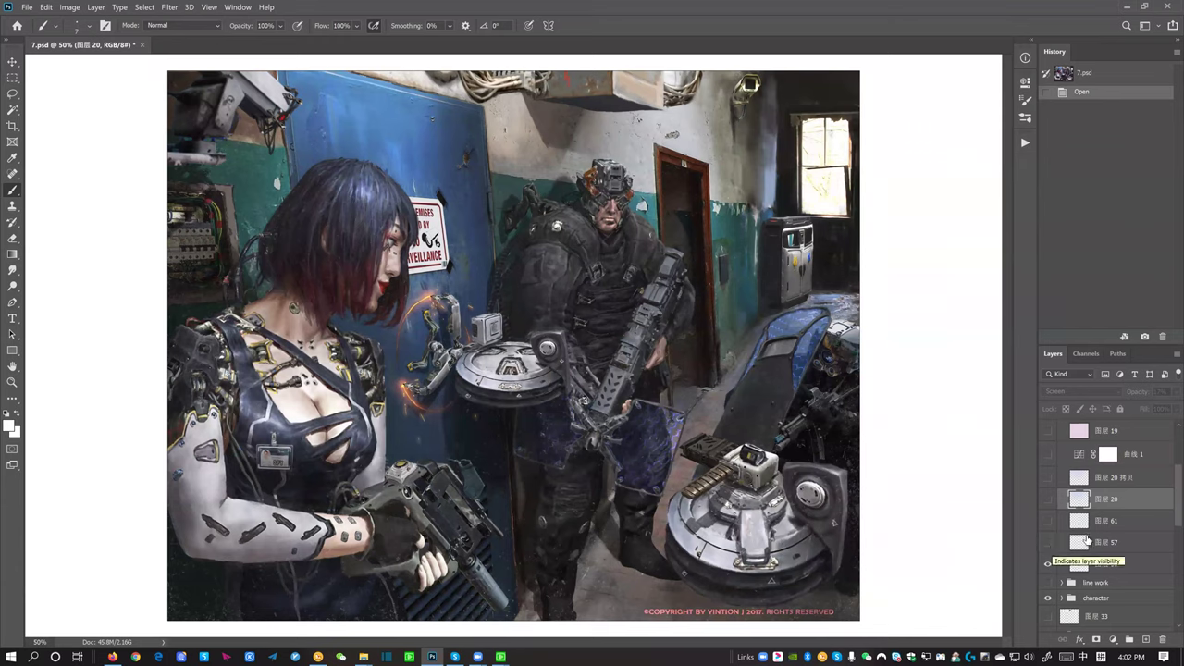
click(1059, 563)
click(1047, 566)
click(1047, 566)
click(1047, 566)
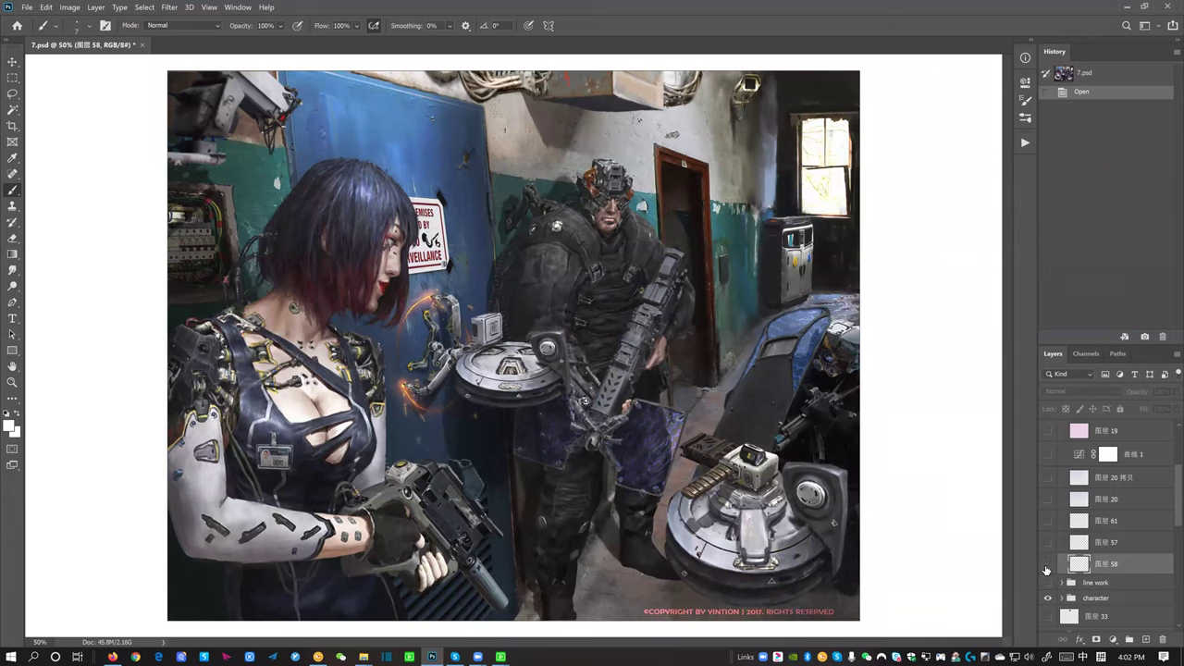
click(1048, 566)
click(1047, 566)
Toggle 圖層 57 repeatedly to compare the scene with and without its effect
click(1048, 544)
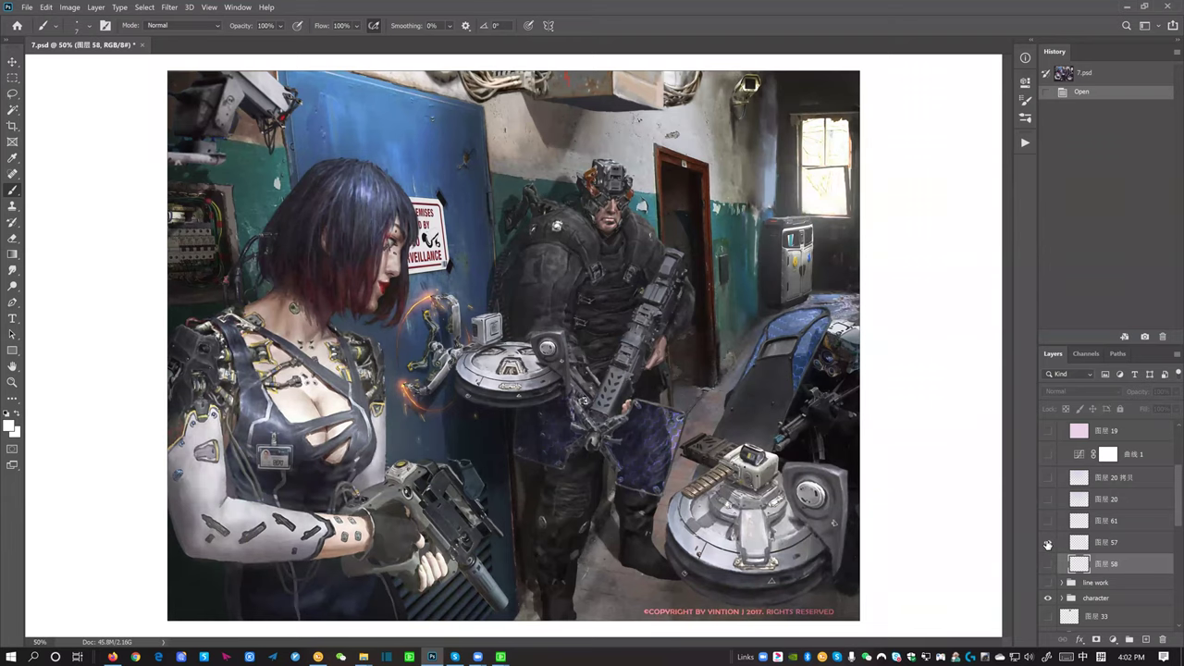
click(1048, 542)
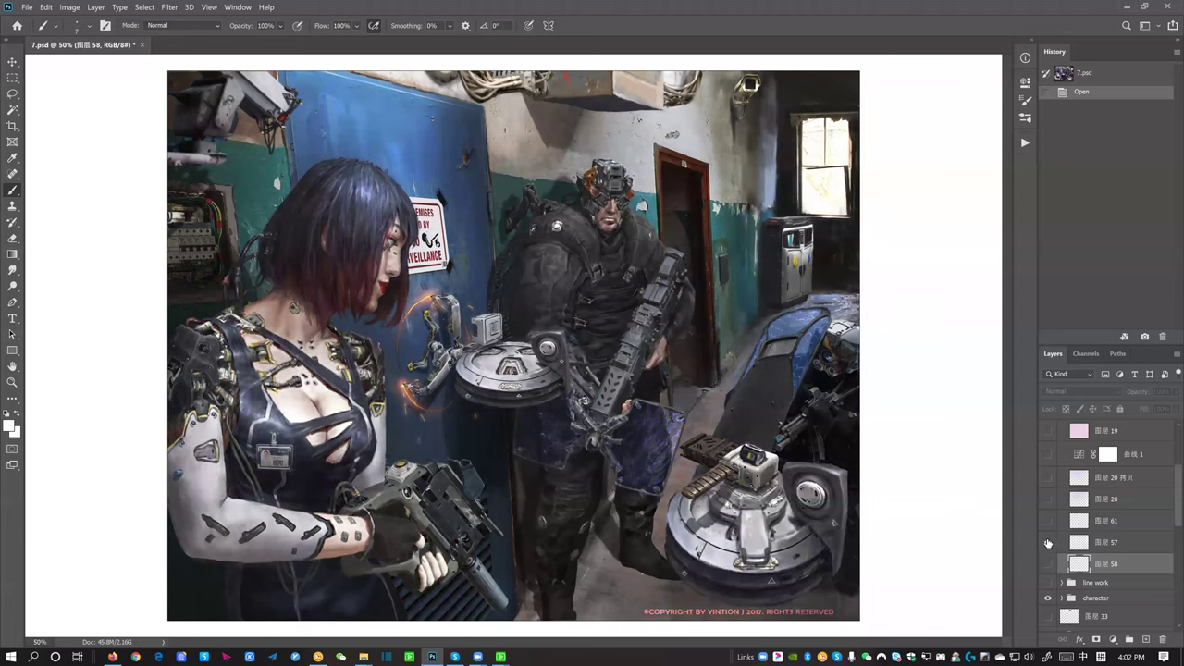
click(1047, 540)
click(1047, 544)
click(1048, 544)
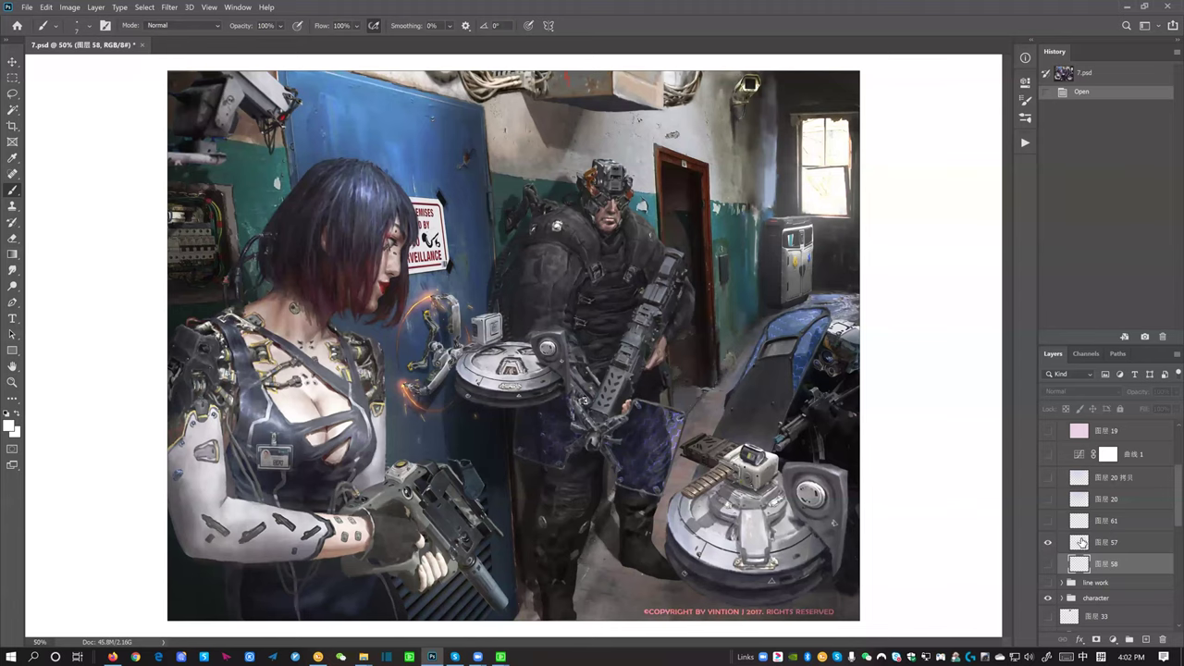
Select 圖層 57 and examine the available blending modes, keeping it set to Color Dodge
click(1080, 543)
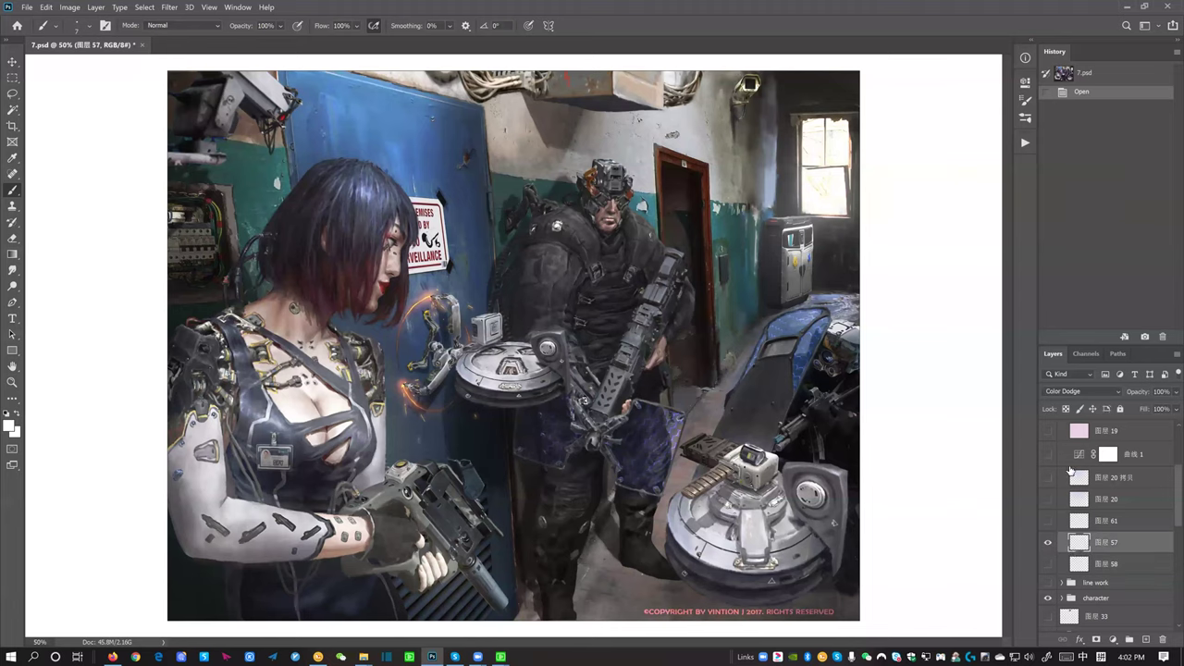
click(1078, 394)
click(1091, 283)
click(1098, 398)
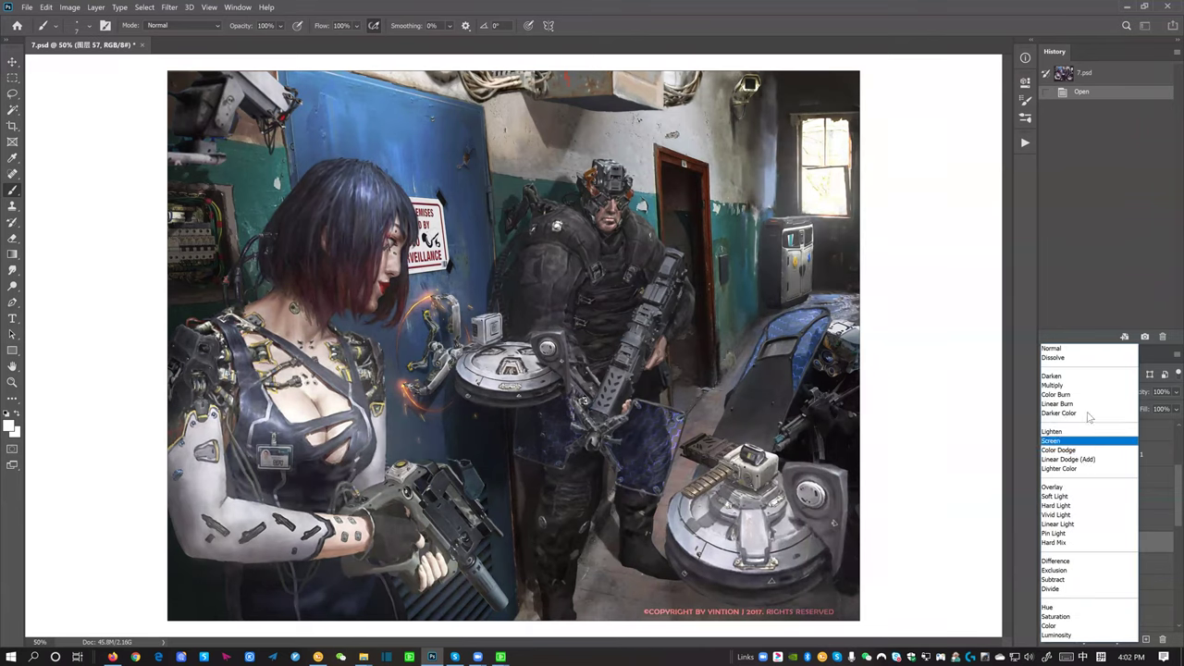
click(1081, 330)
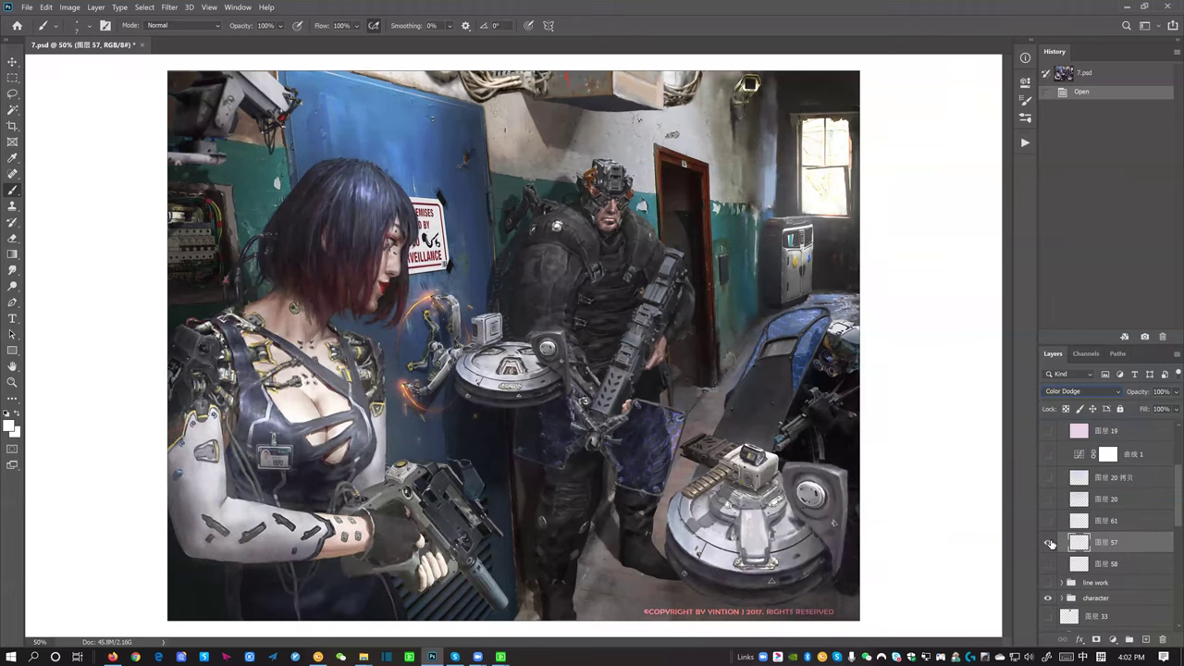
Hide 圖層 57, then select 圖層 61 and make it visible
click(1048, 544)
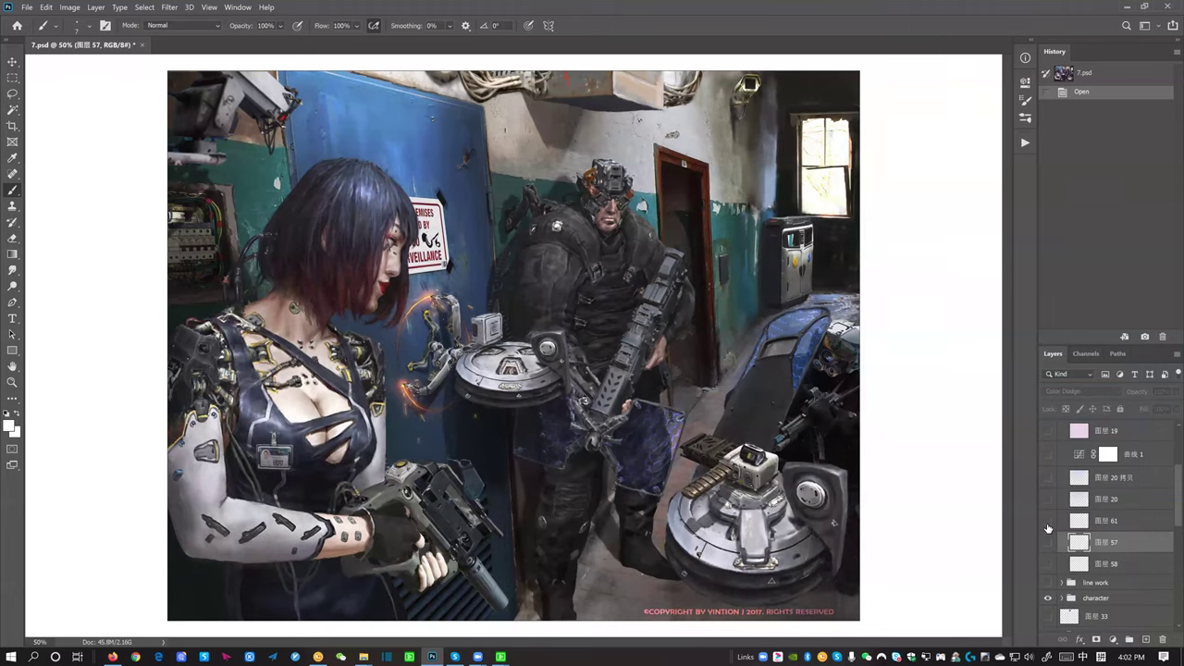
click(1064, 523)
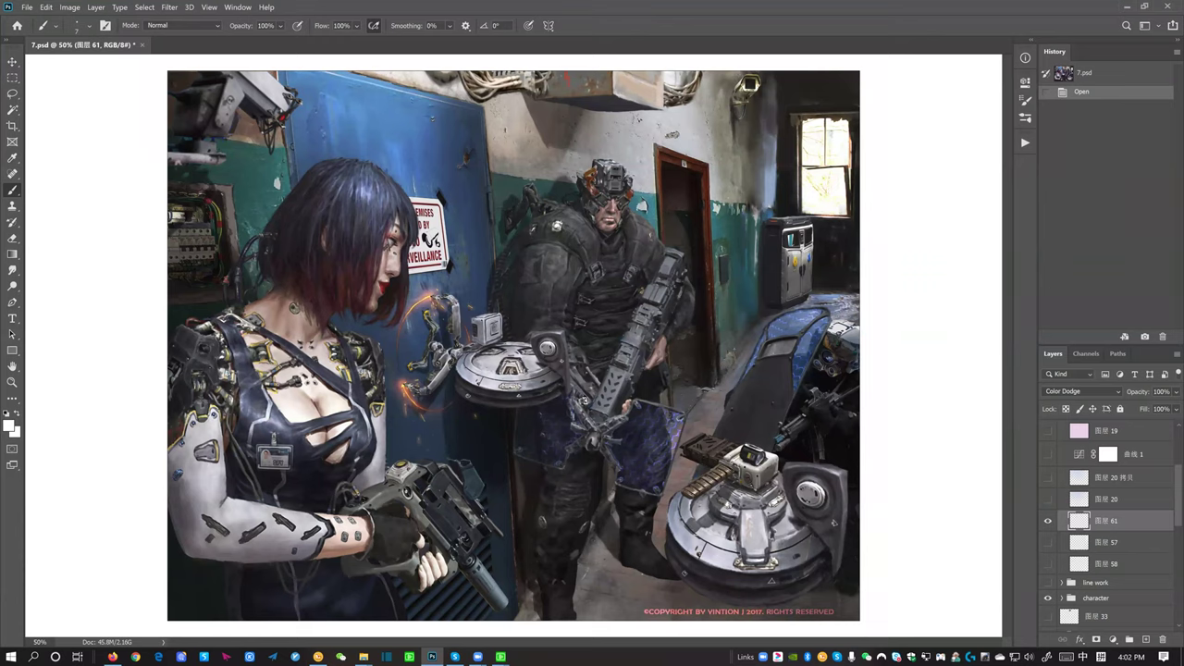
Examine the robots, the blue riot shield and the hexagon-patterned shield of the armored soldier at 100% zoom
key(ctrl+plus)
key(ctrl+plus)
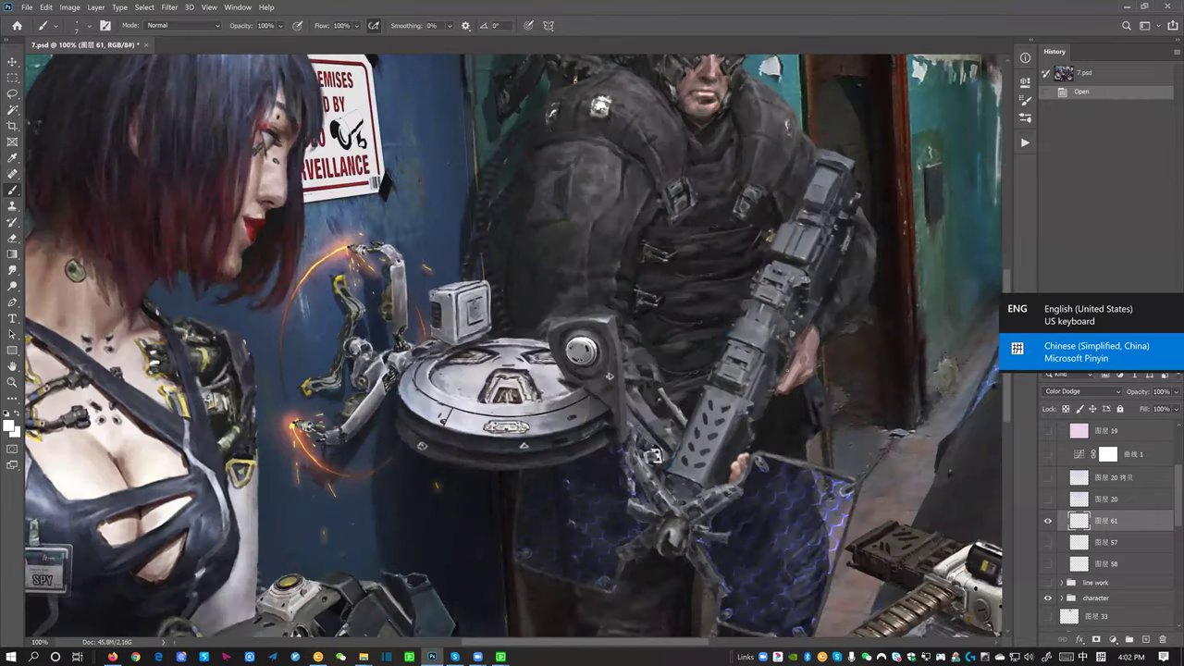
scroll(612, 296, up, 1)
scroll(638, 278, right, 1)
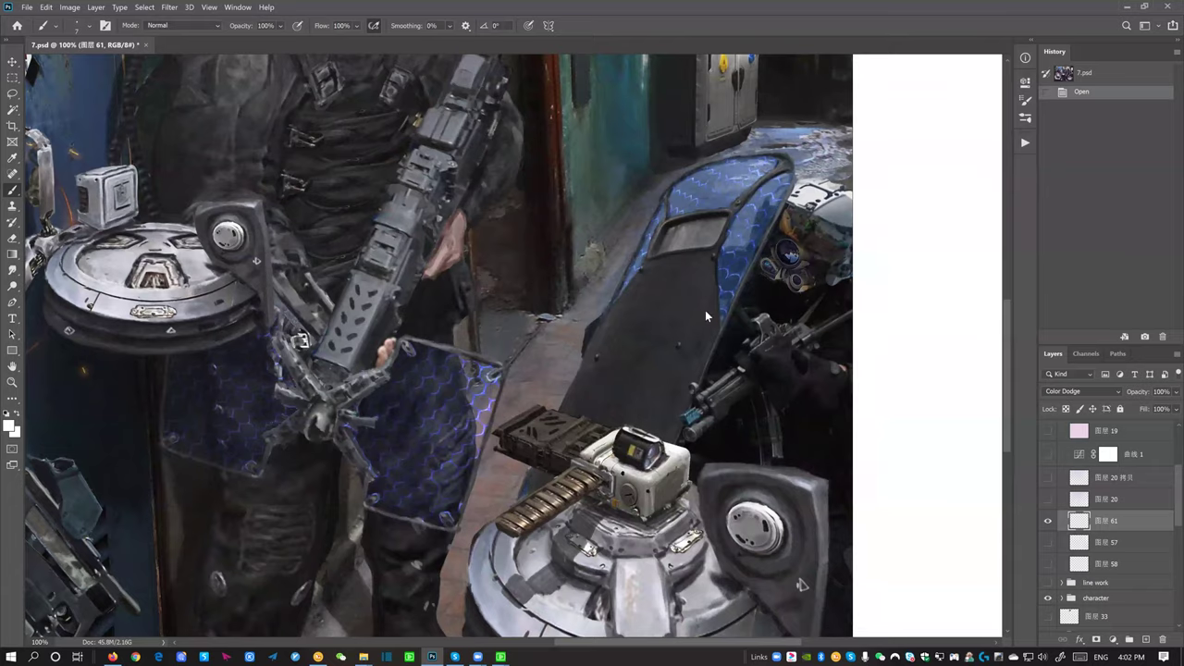
scroll(703, 309, up, 2)
scroll(700, 309, right, 1)
scroll(676, 294, up, 1)
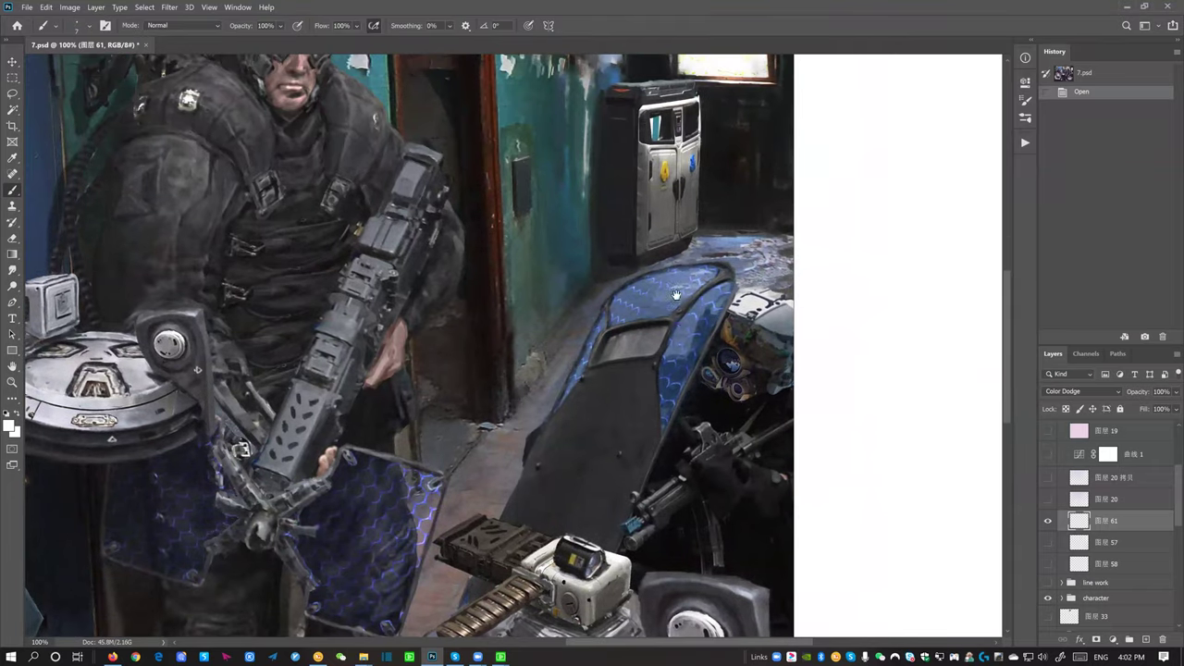
key(v)
scroll(676, 294, up, 1)
scroll(490, 398, down, 2)
scroll(490, 398, left, 1)
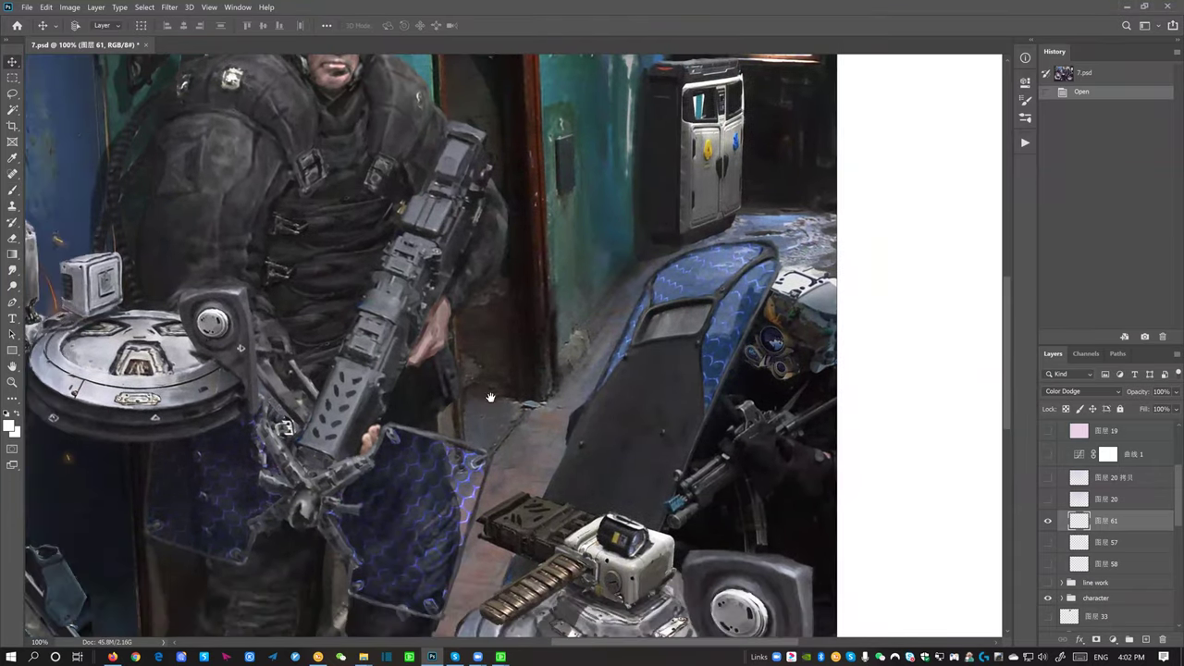
scroll(518, 445, down, 2)
scroll(517, 445, left, 1)
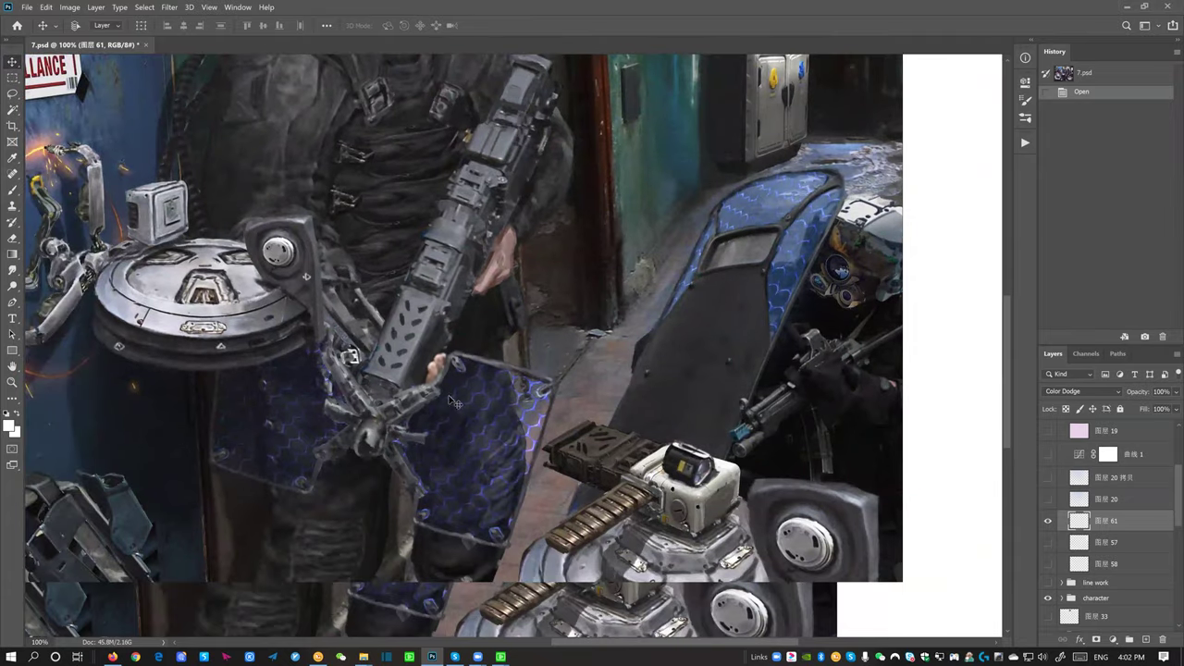
Find the layers beneath the soldier's blue hexagon shield by selecting 圖層 83, 圖層 64 拷貝 2 and 圖層 64 拷貝 in turn
right_click(505, 416)
click(550, 420)
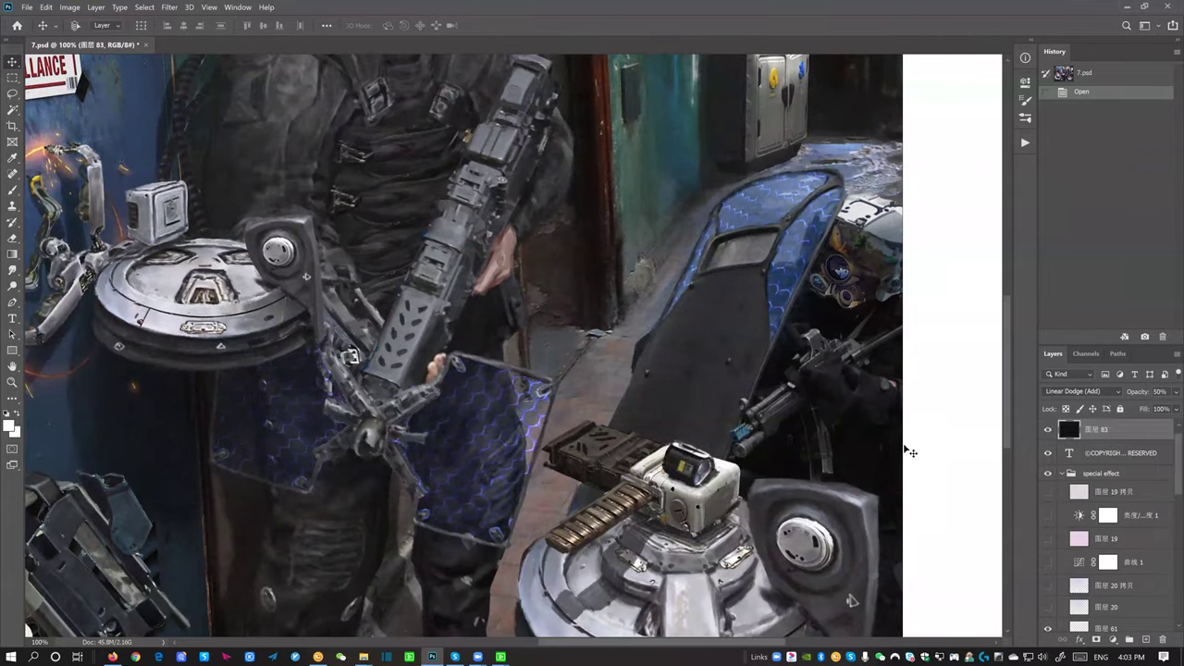
right_click(501, 423)
click(553, 452)
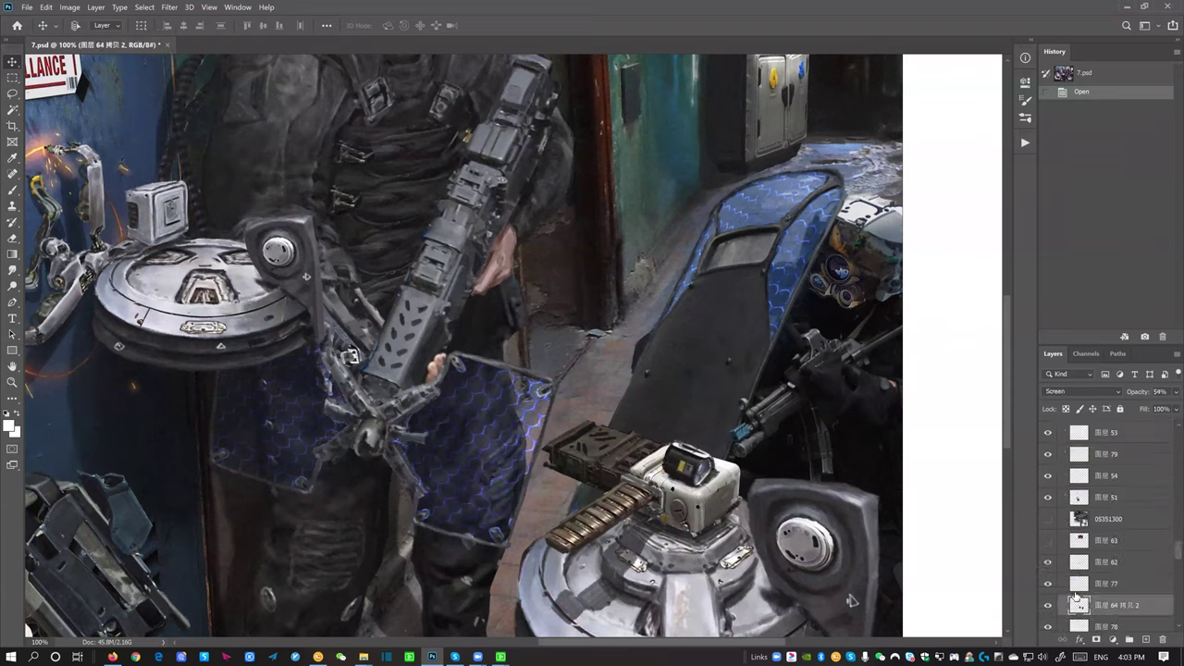
scroll(1048, 595, down, 1)
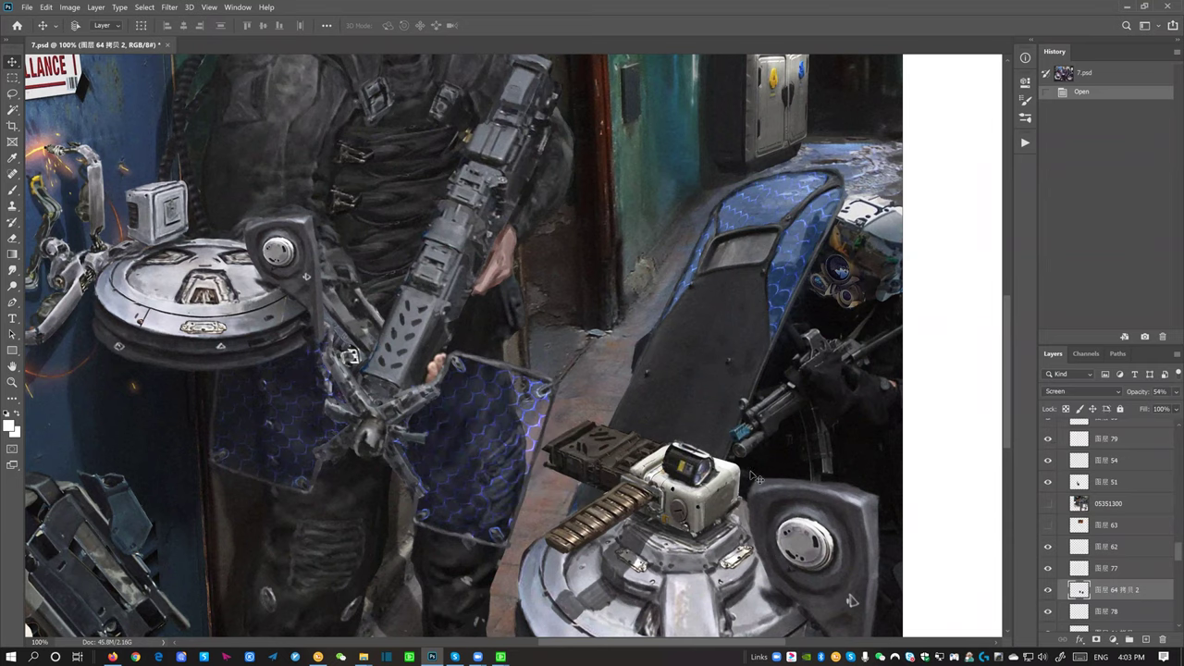
right_click(518, 423)
click(558, 457)
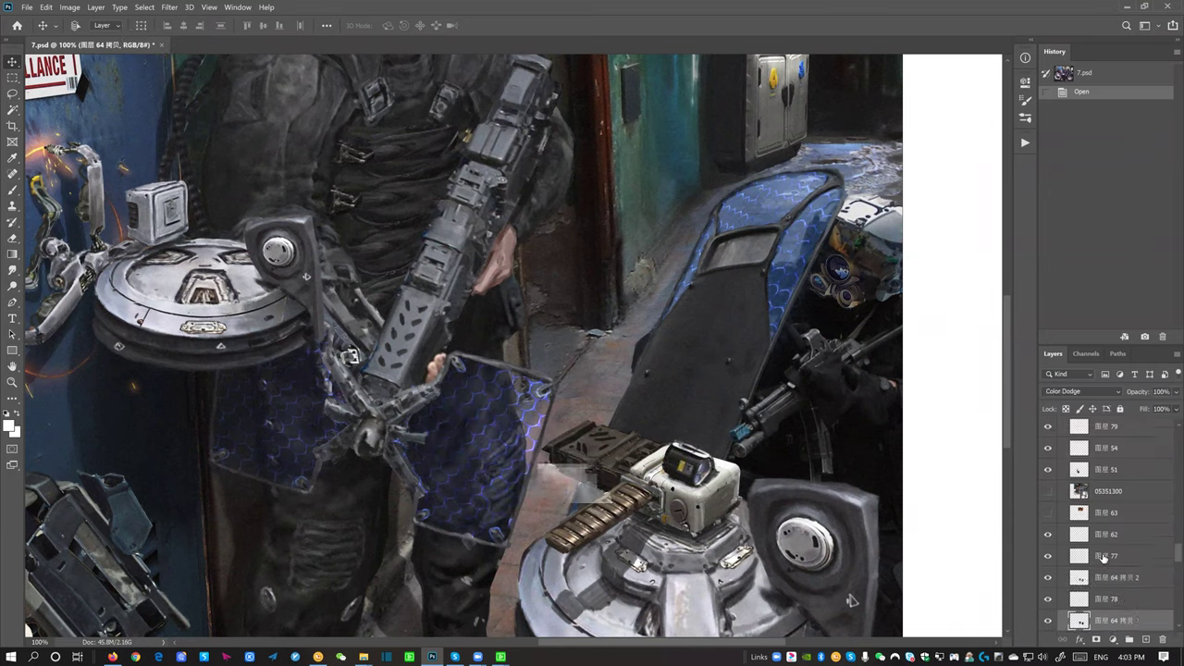
Toggle 圖層 64 拷貝 to compare the shield, and move its hexagon pattern up and away from the shield
click(1048, 620)
click(1048, 620)
drag(537, 430, 611, 316)
Show and select the honeycomb photo on 圖層 63 and compare it with the hexagon pattern used for the shield
scroll(647, 306, up, 5)
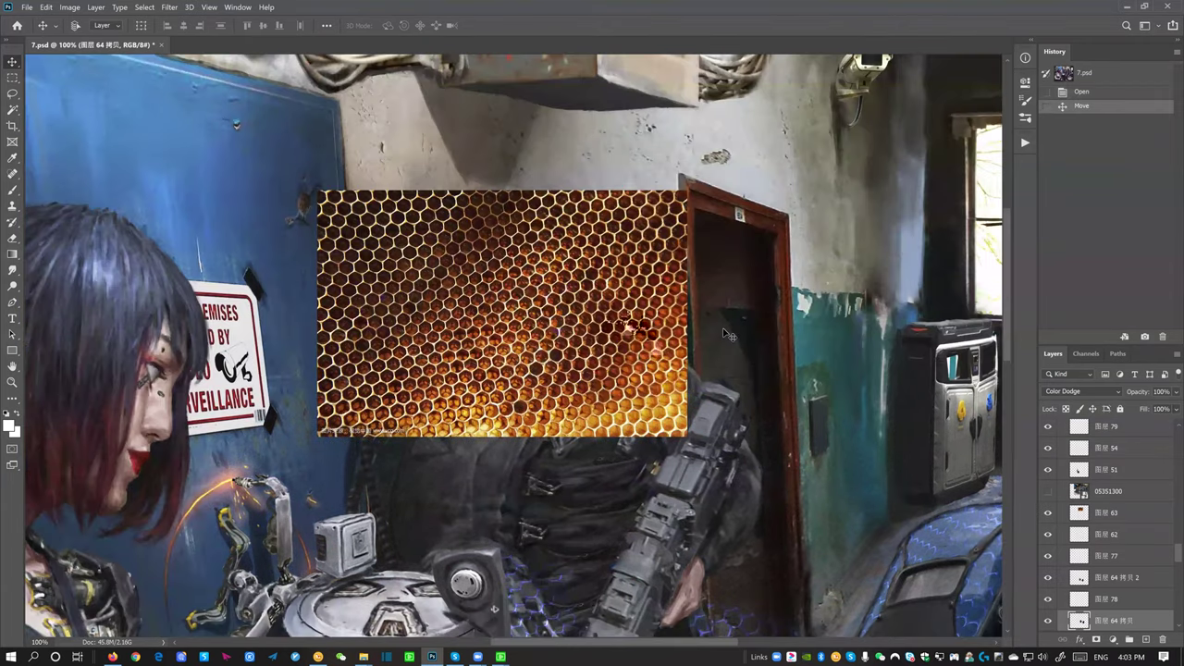
scroll(724, 333, up, 1)
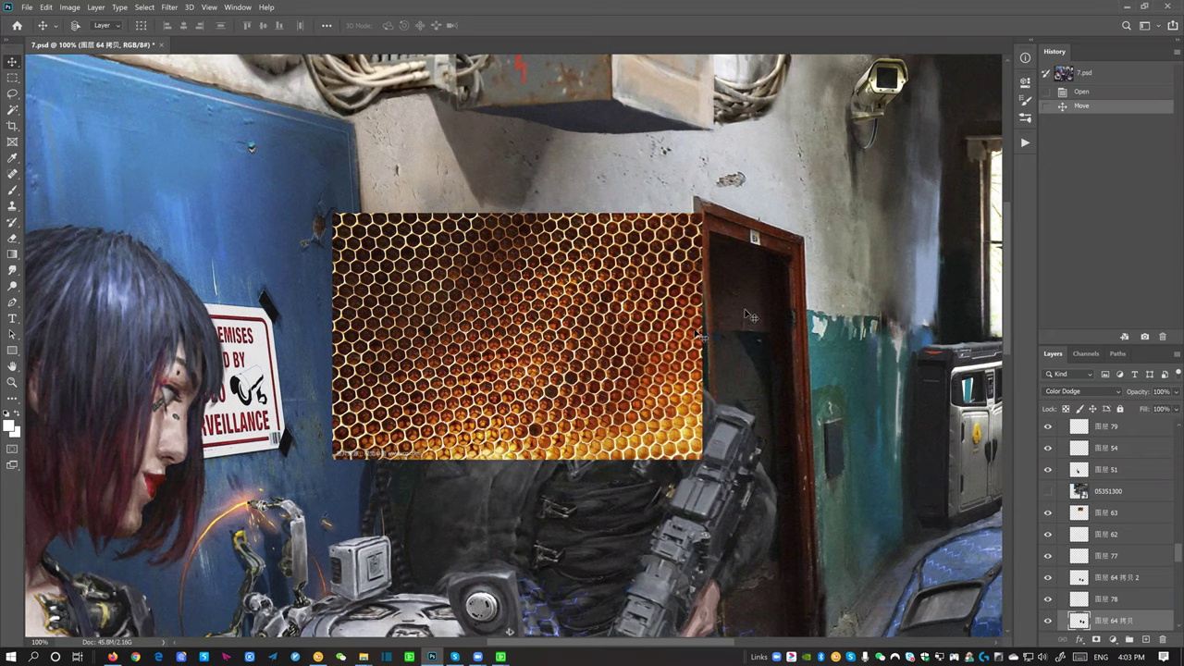
click(1080, 514)
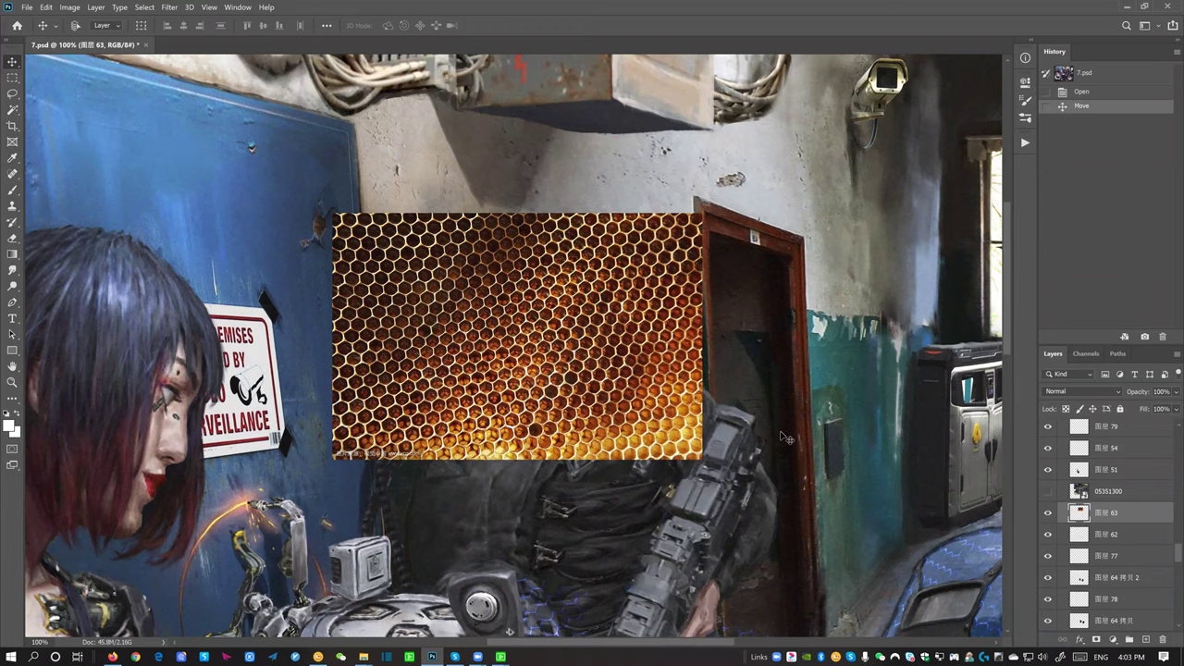
scroll(749, 448, down, 1)
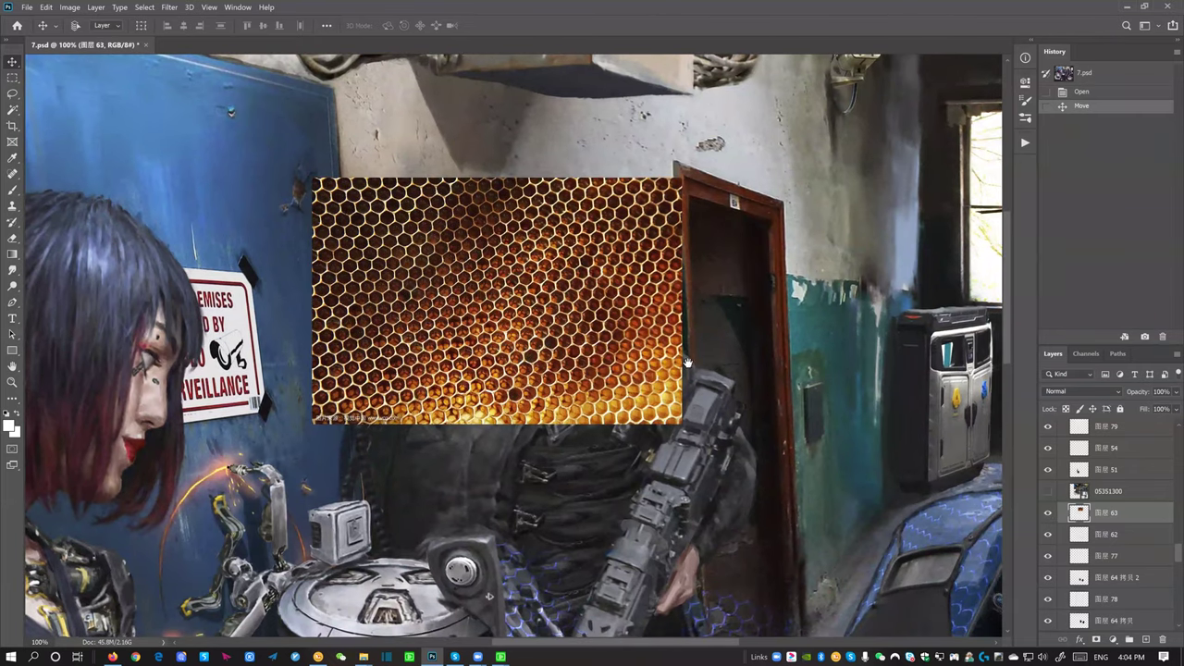
scroll(688, 365, down, 2)
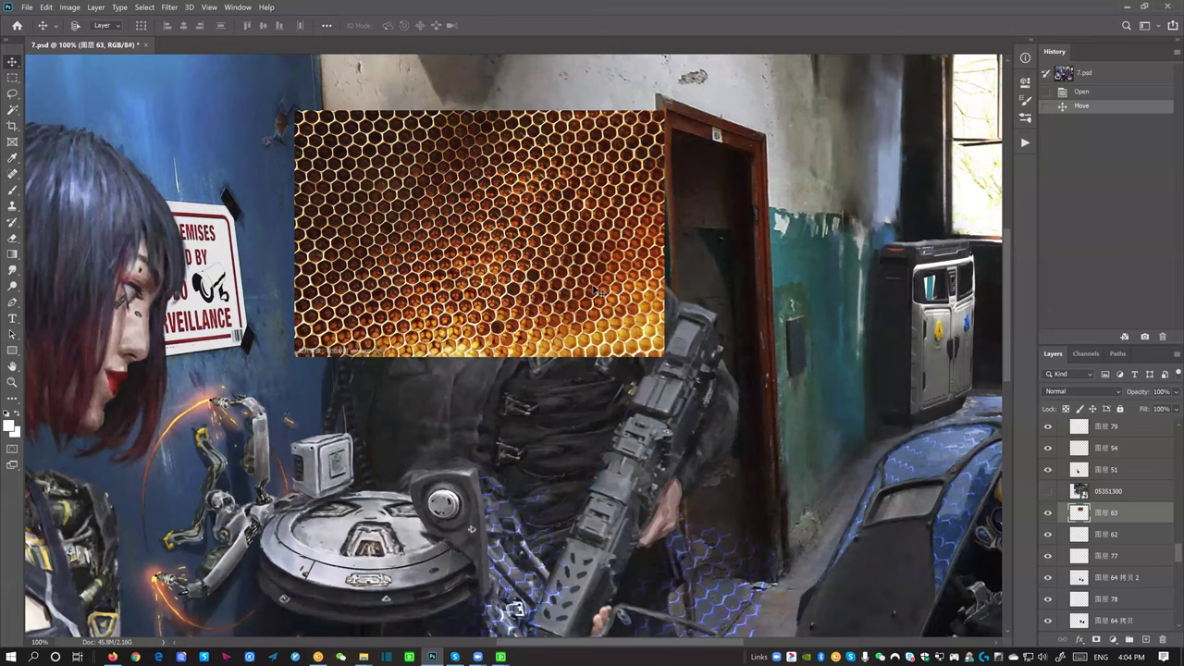
scroll(680, 349, up, 2)
scroll(974, 346, down, 3)
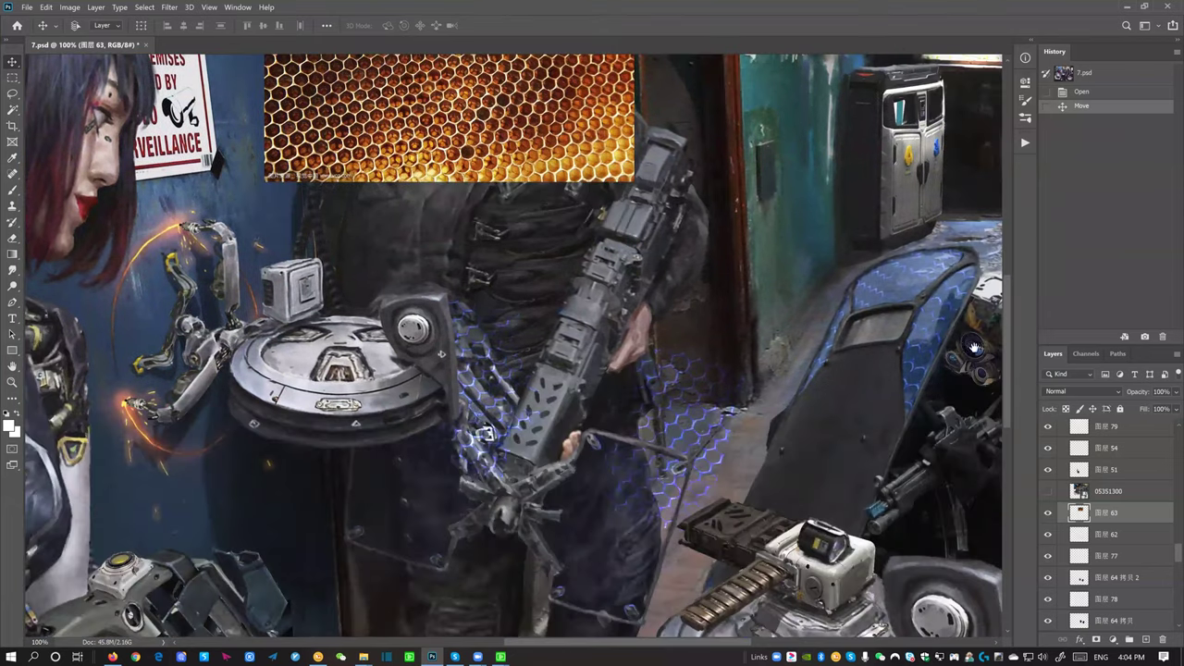
Undo the move of the hexagon pattern and hide the honeycomb photo on 圖層 63
click(1077, 93)
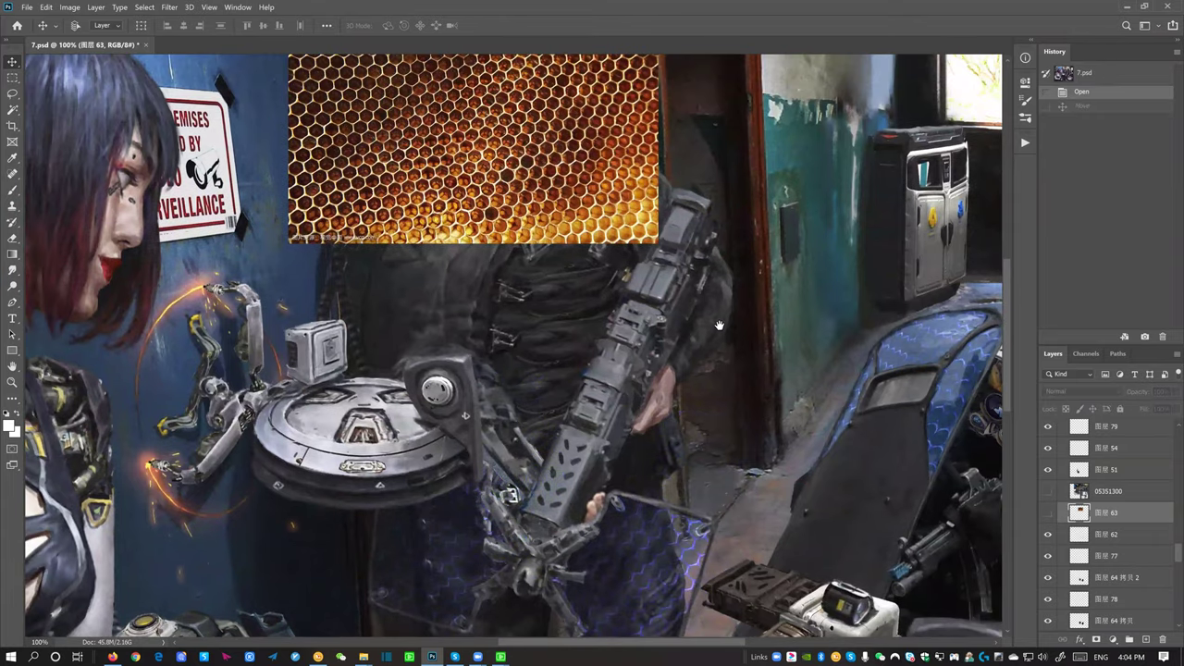
drag(719, 326, 738, 282)
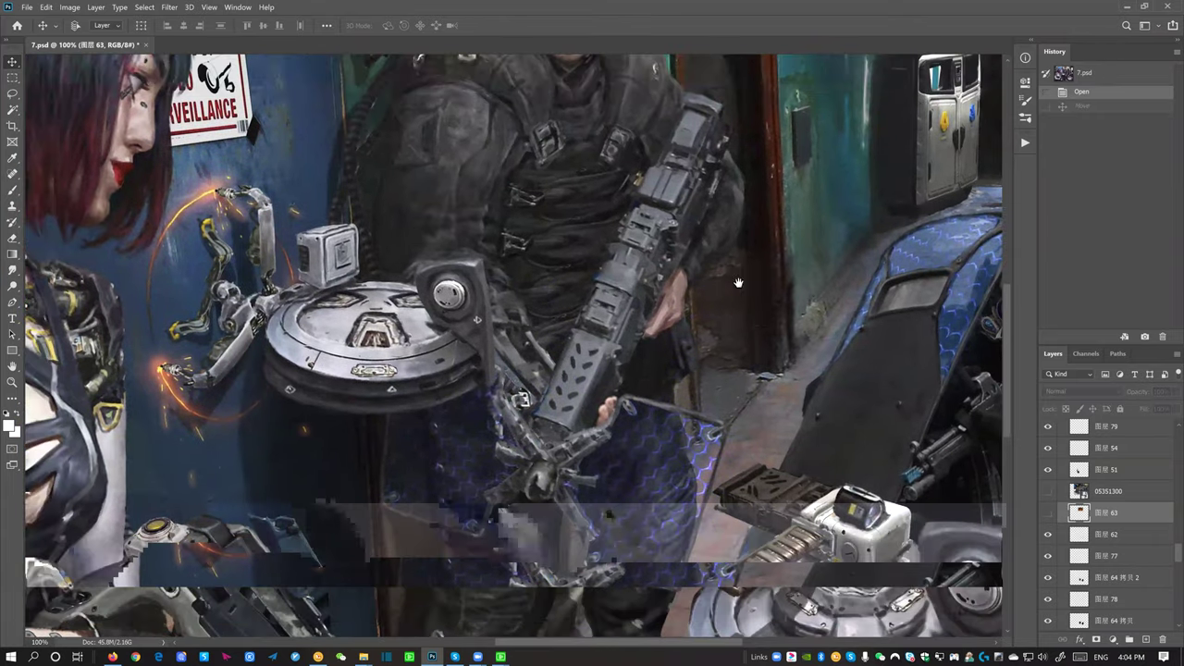
drag(757, 325, 733, 311)
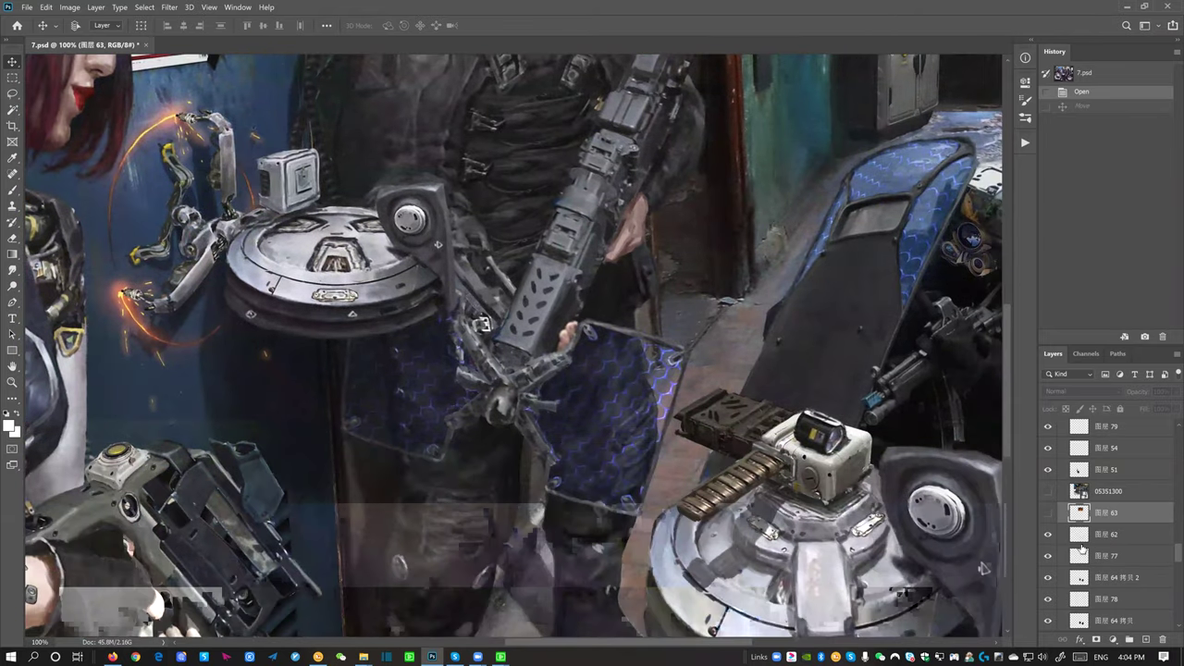
Select the shield's 圖層 64 拷貝 2 and review the shield within the wider scene at 66.7% zoom
ctrl+click(652, 425)
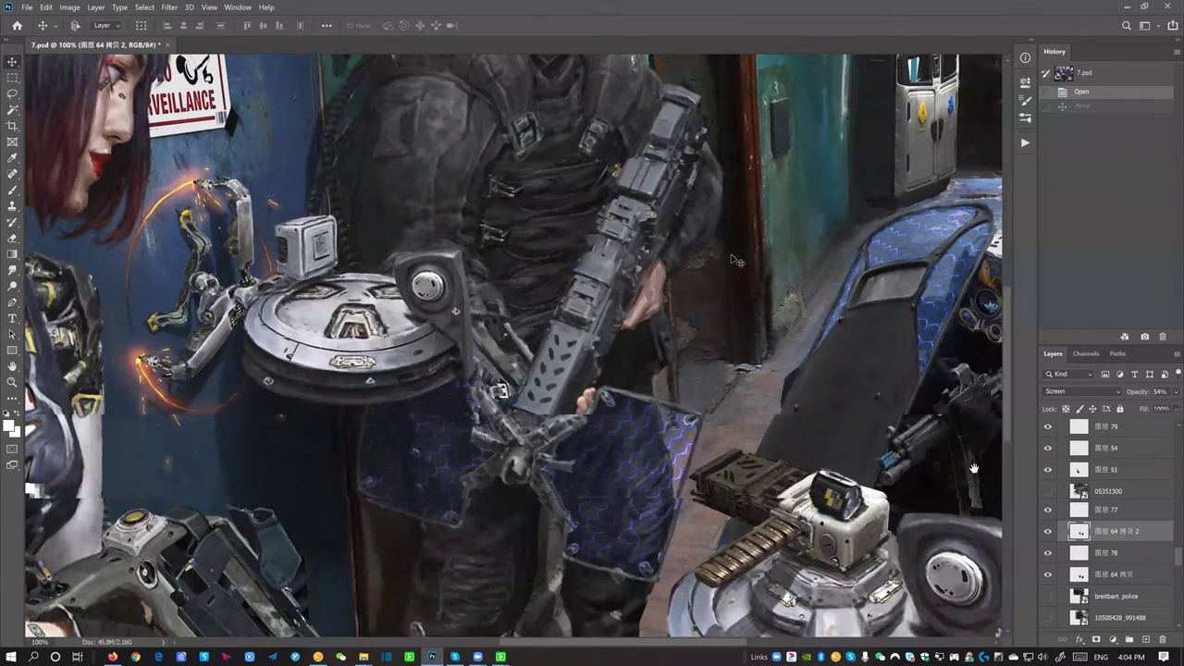
key(ctrl+minus)
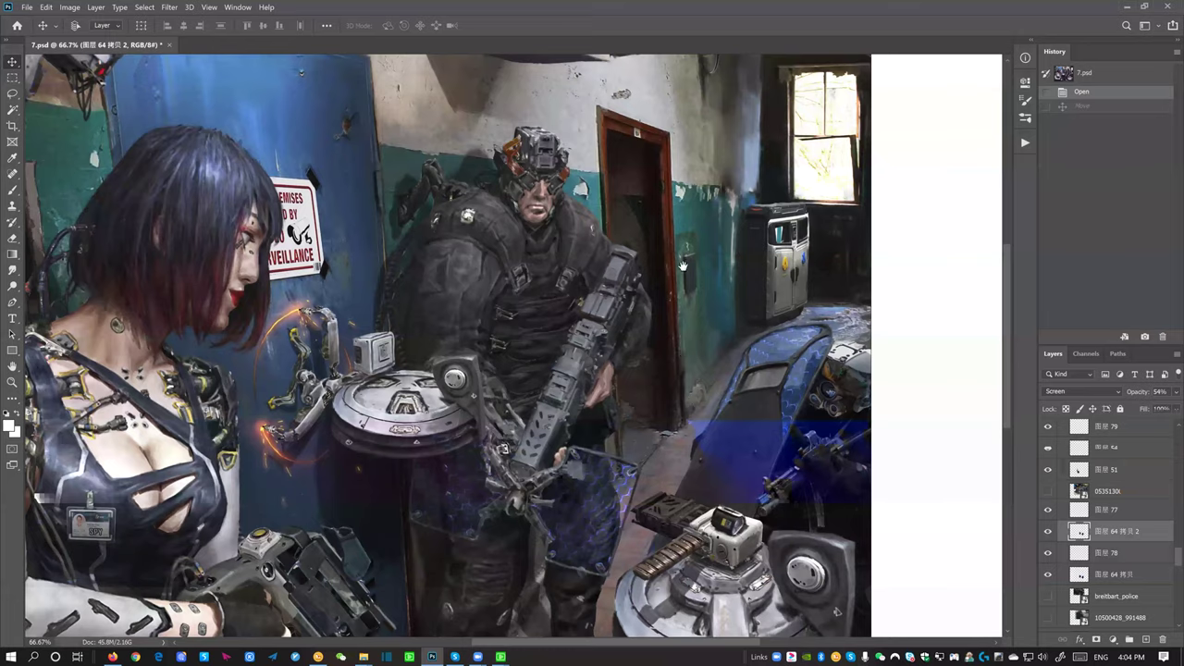
drag(682, 267, 769, 246)
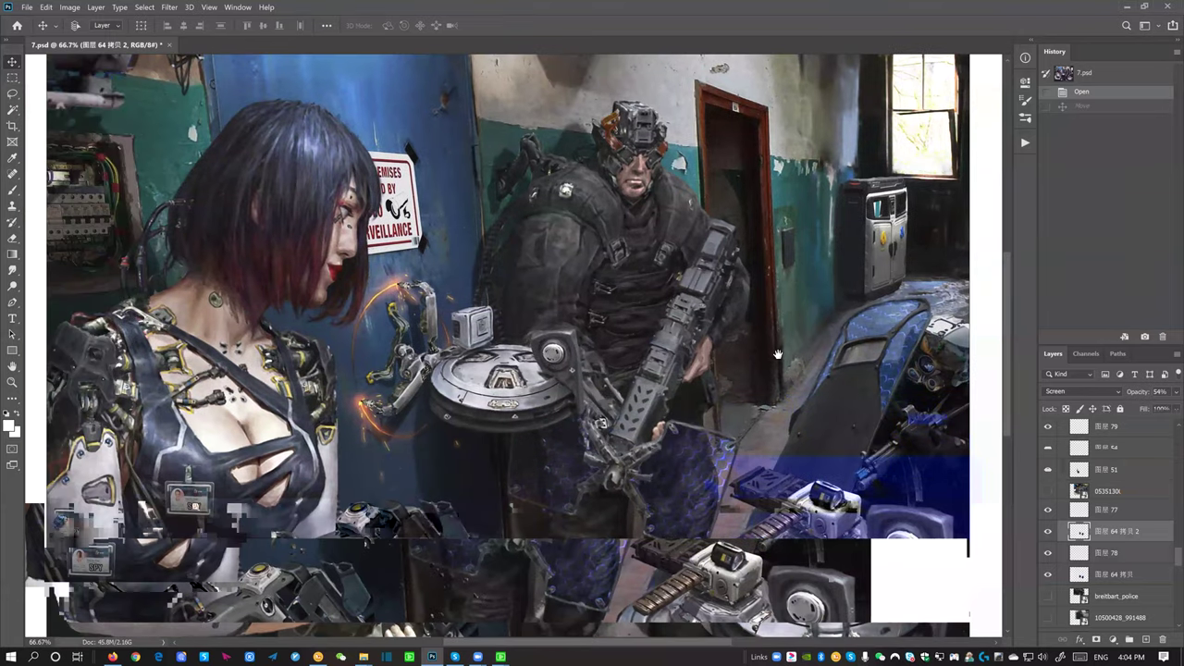
drag(778, 354, 755, 403)
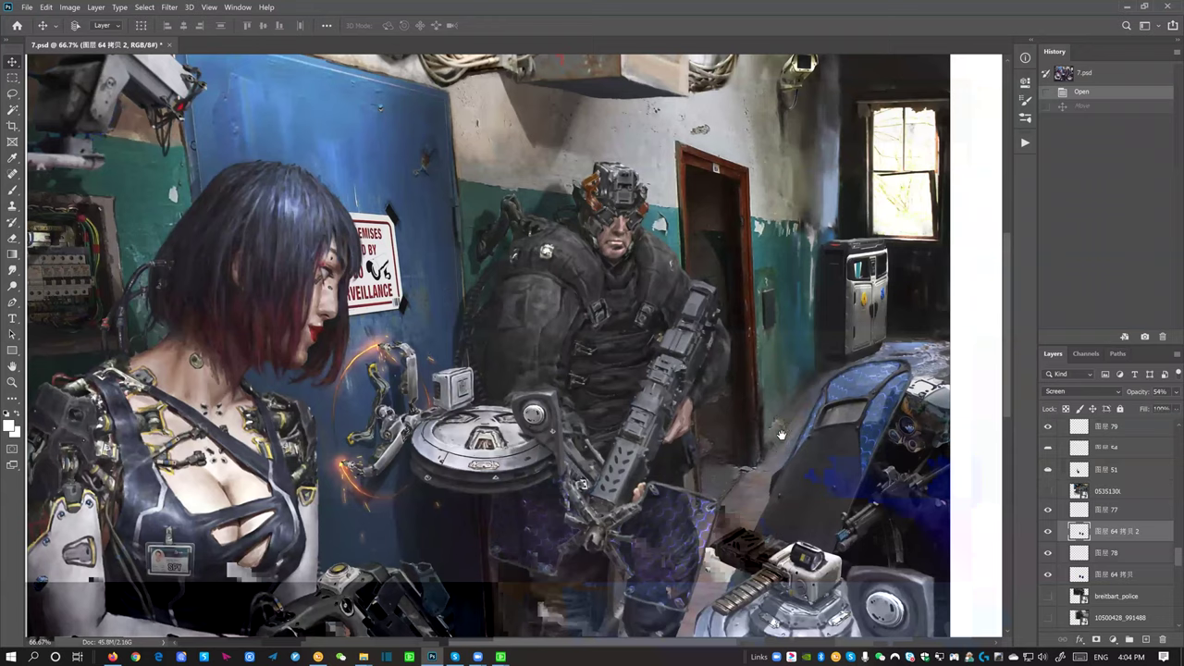
drag(757, 349, 764, 330)
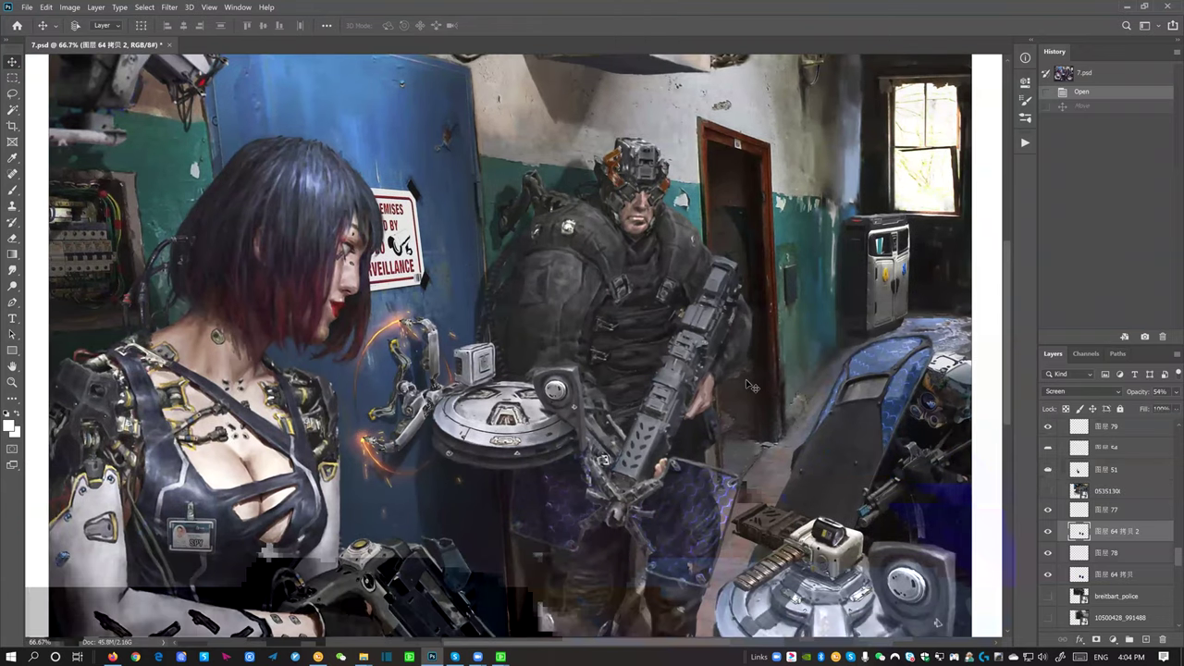
scroll(753, 384, down, 2)
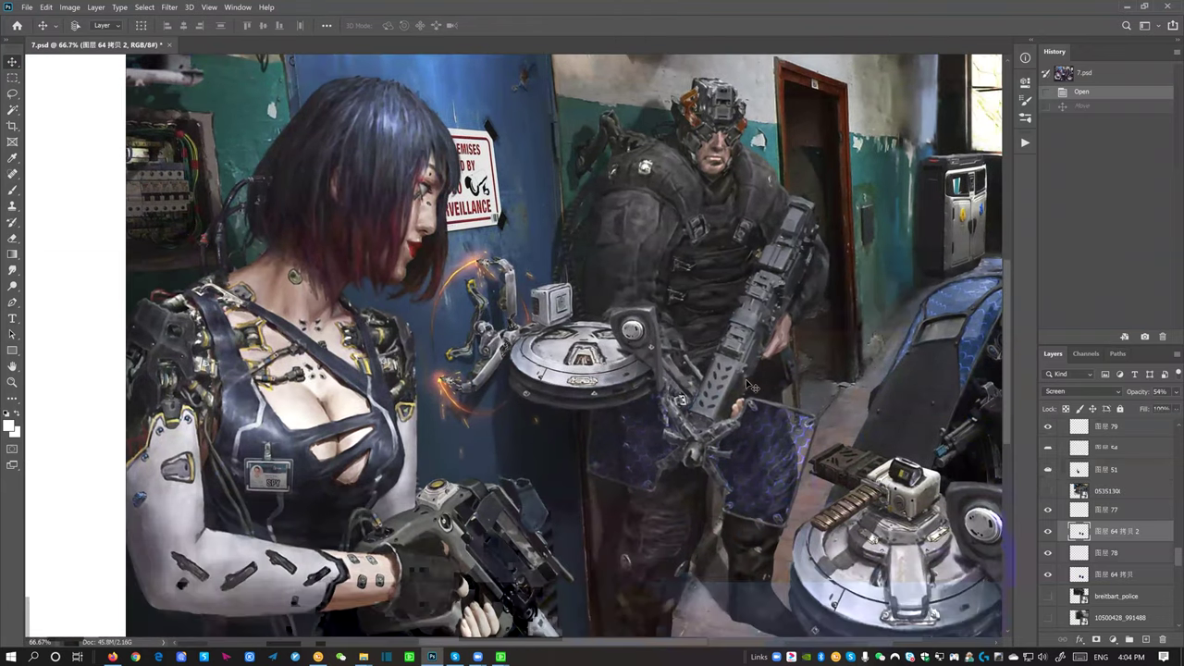
Select 圖層 55 from the orange sparks by the robot arms and toggle it to compare the scene with and without it
right_click(442, 383)
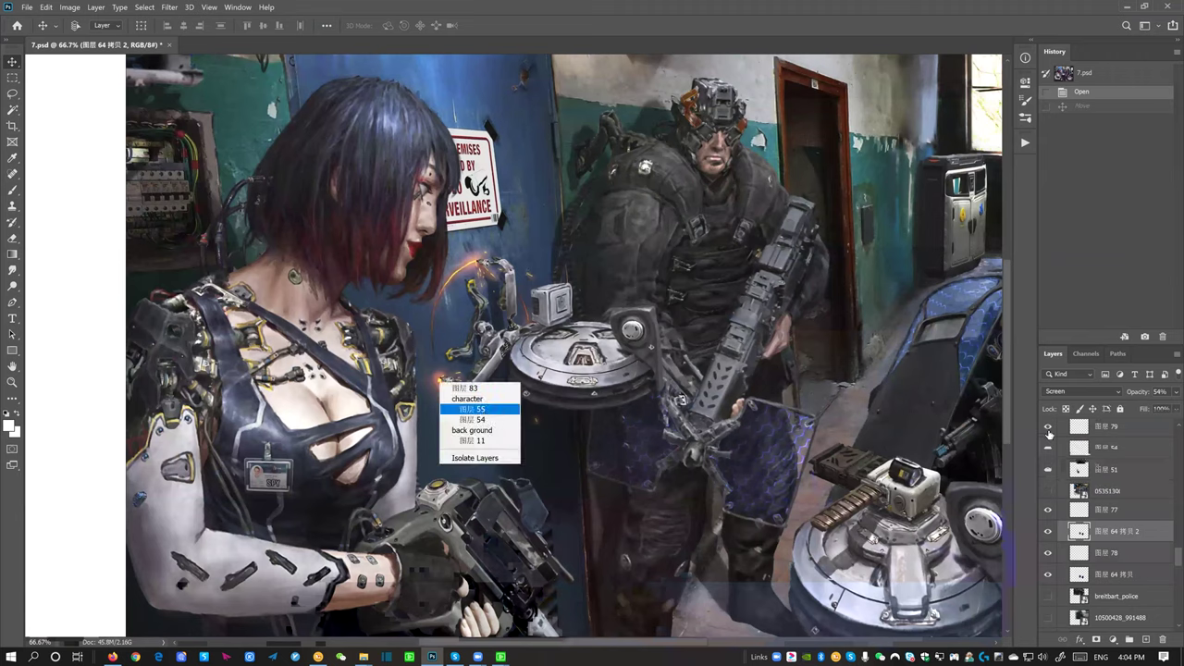
key(Return)
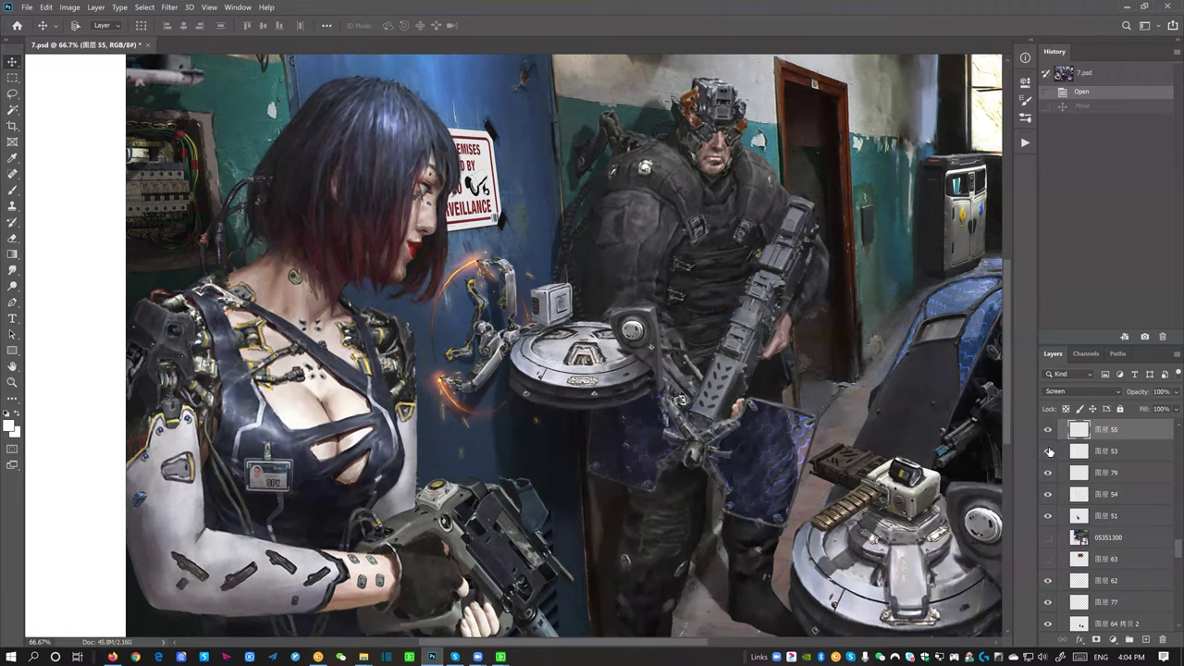
click(1076, 455)
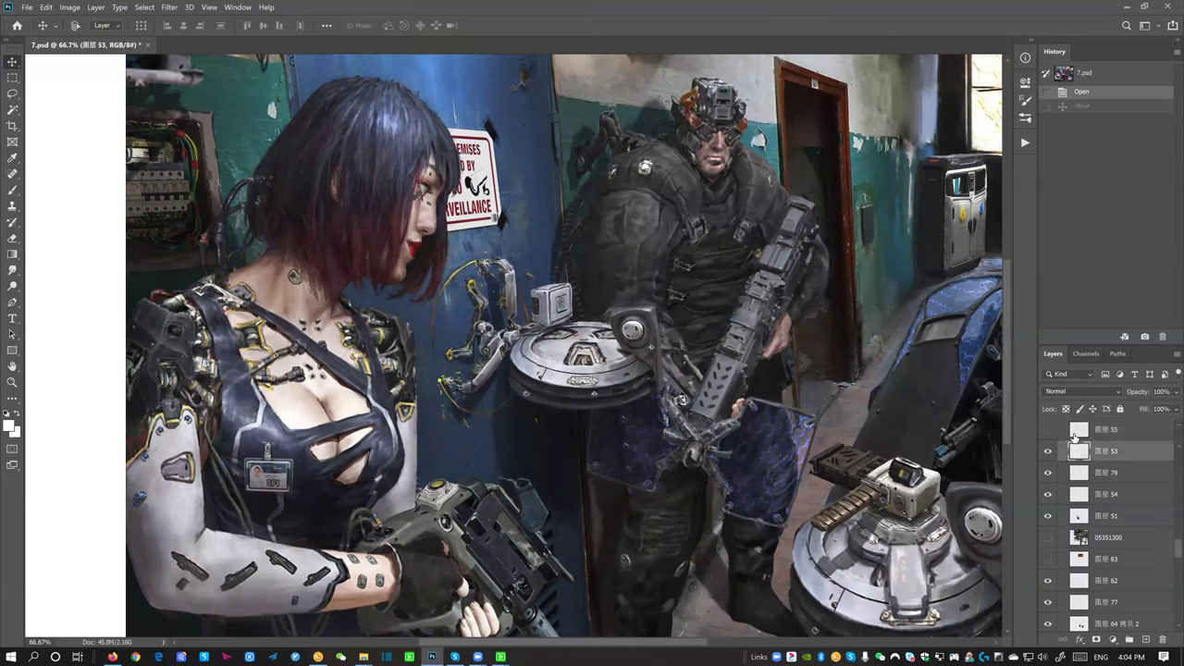
click(1049, 434)
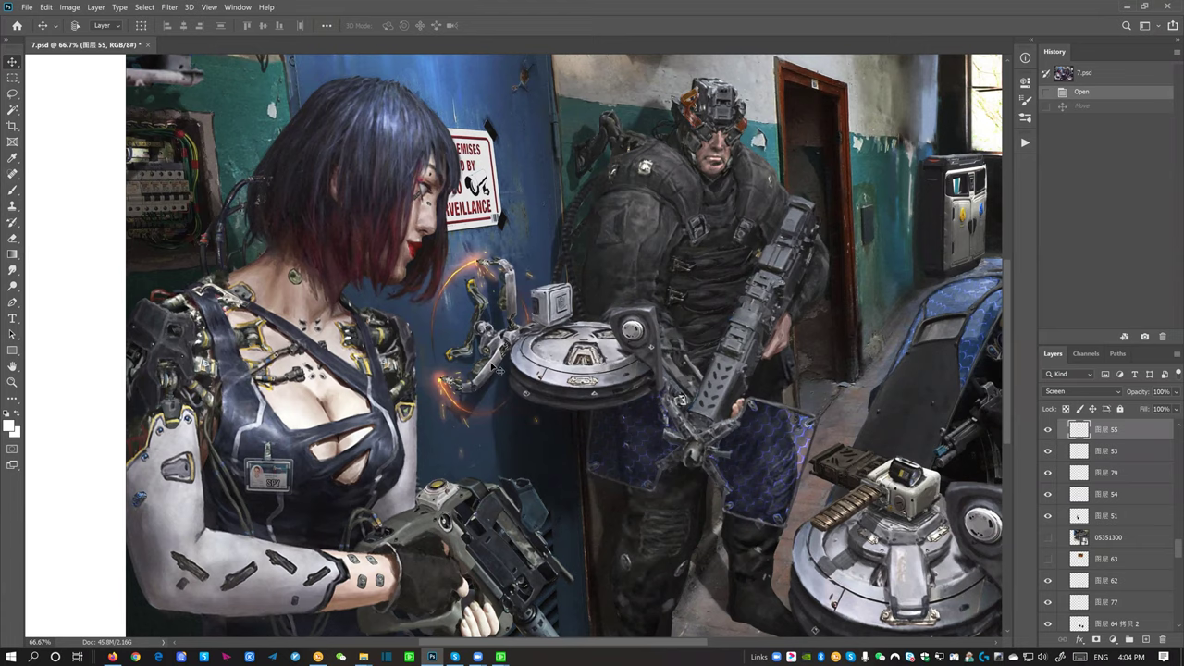
drag(496, 369, 525, 395)
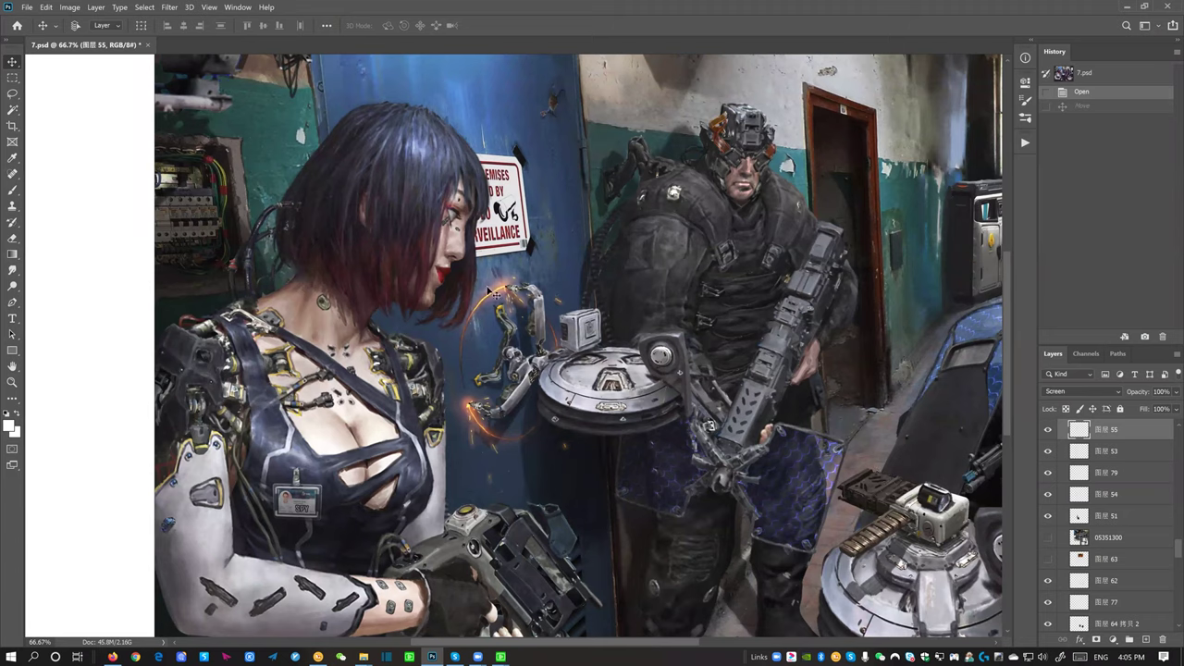
click(1048, 429)
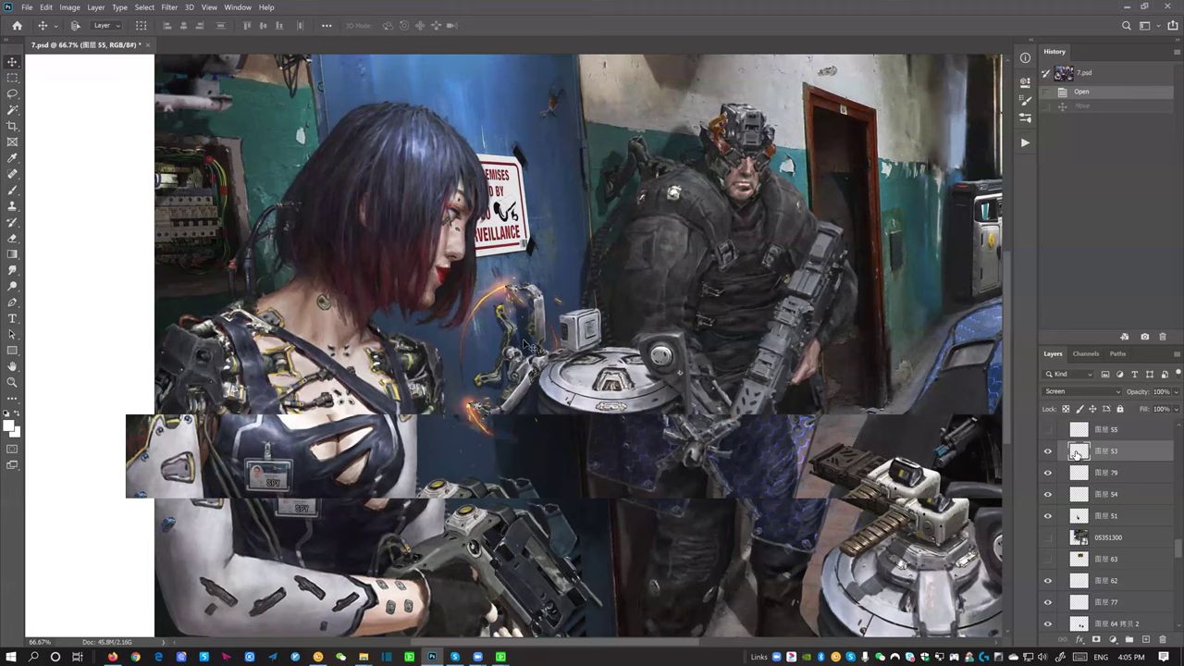
key(shift+Down)
key(shift+Down)
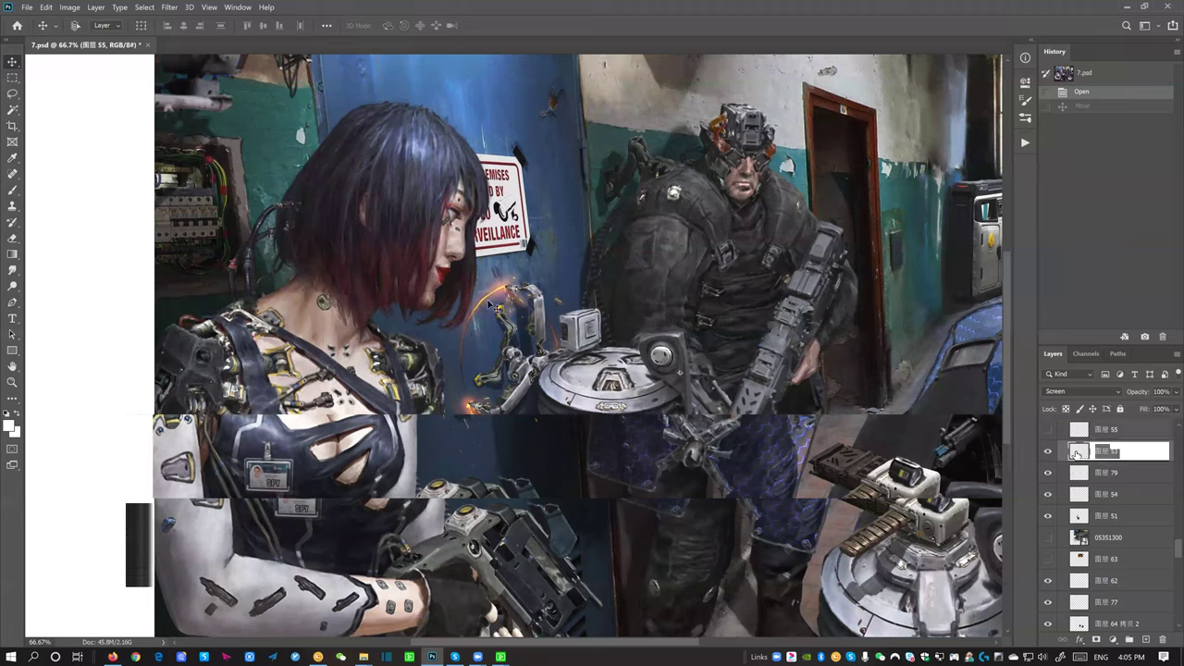
key(shift+Down)
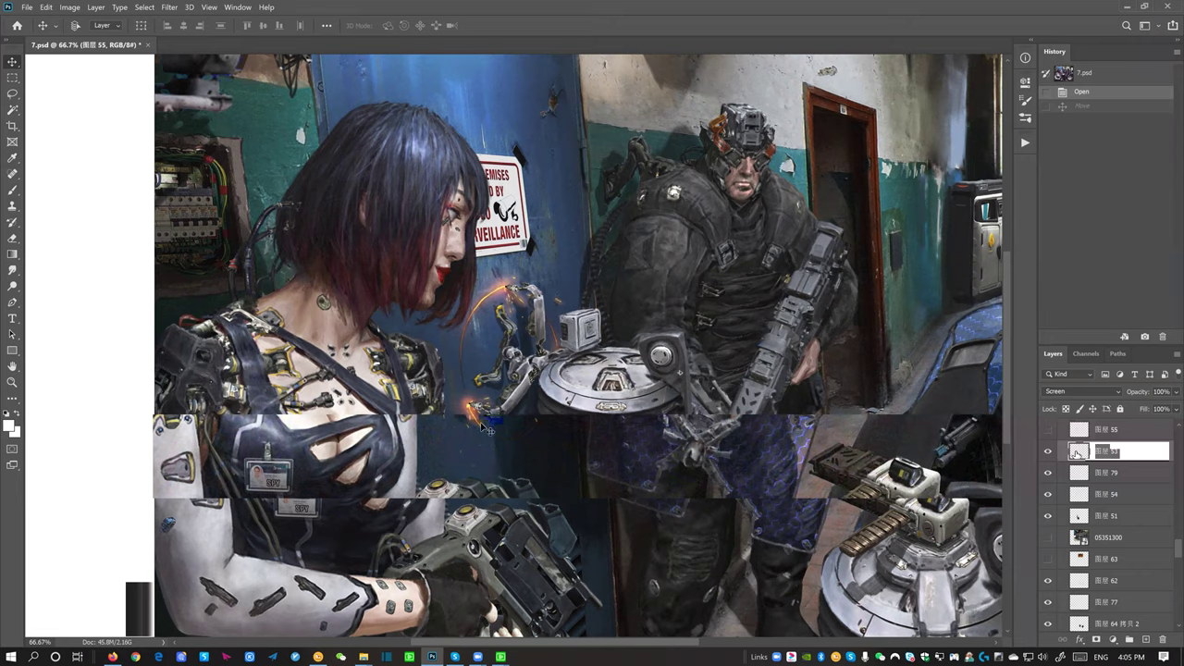
Move the spark effect on 圖層 55 away from the robot arms, and undo the move
drag(593, 273, 715, 331)
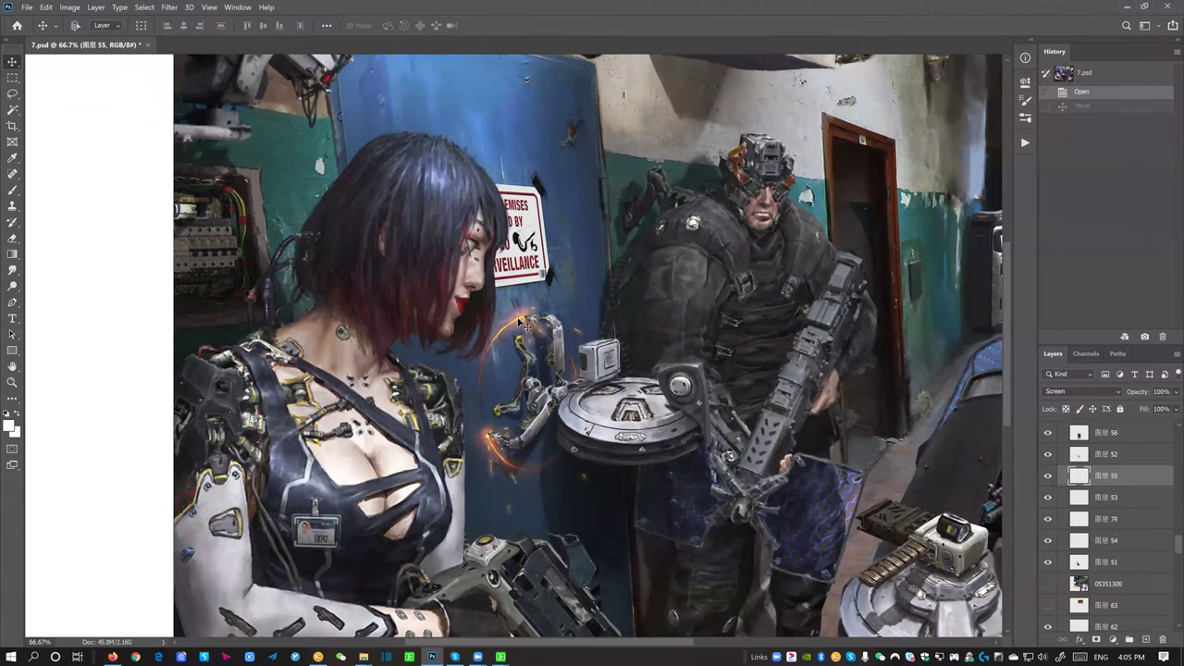
drag(581, 251, 608, 281)
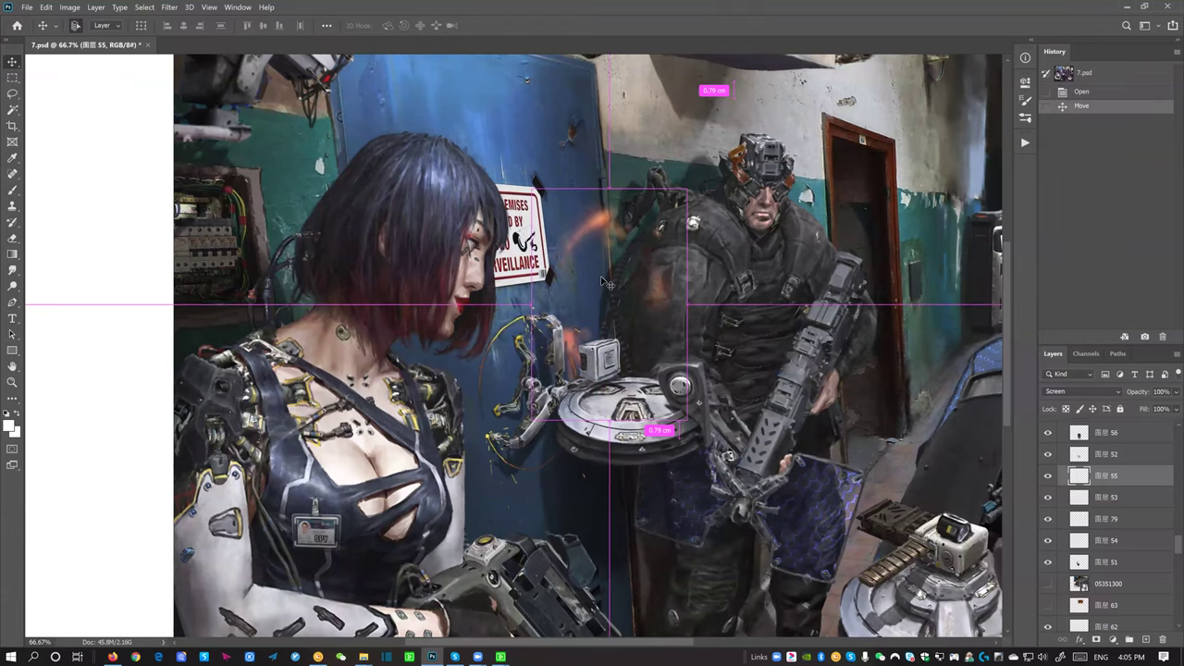
key(ctrl+z)
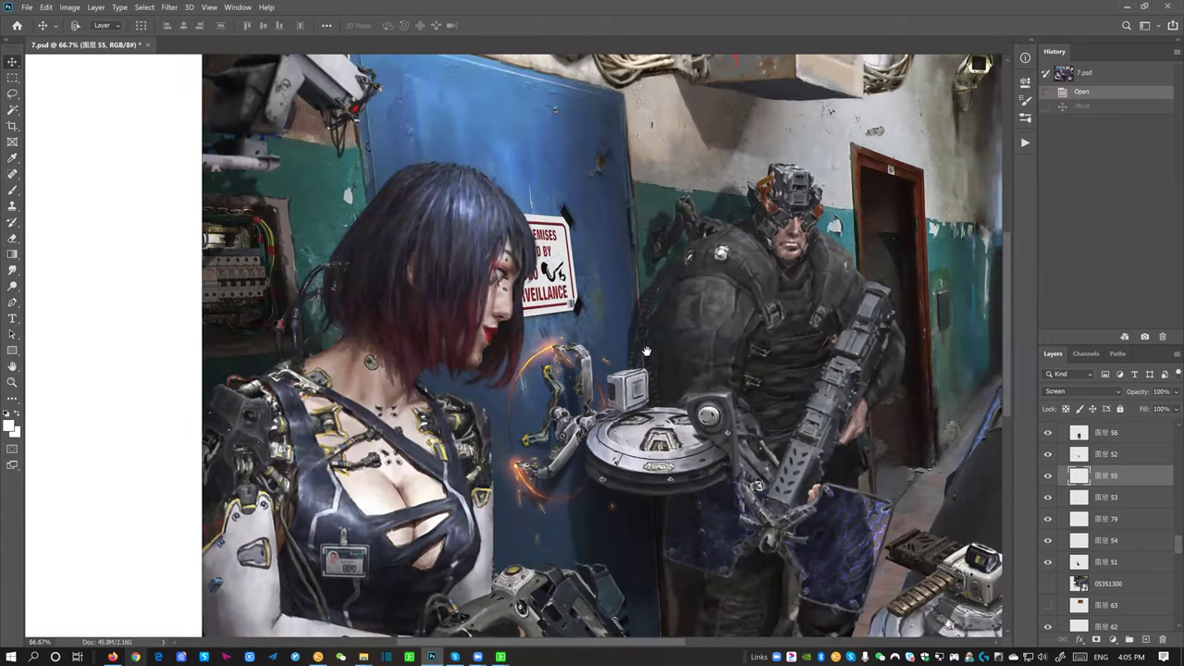
Hide the orange glow on 圖層 55 and check the neighbouring layers 圖層 52 and 圖層 79 against the scene
scroll(646, 351, down, 3)
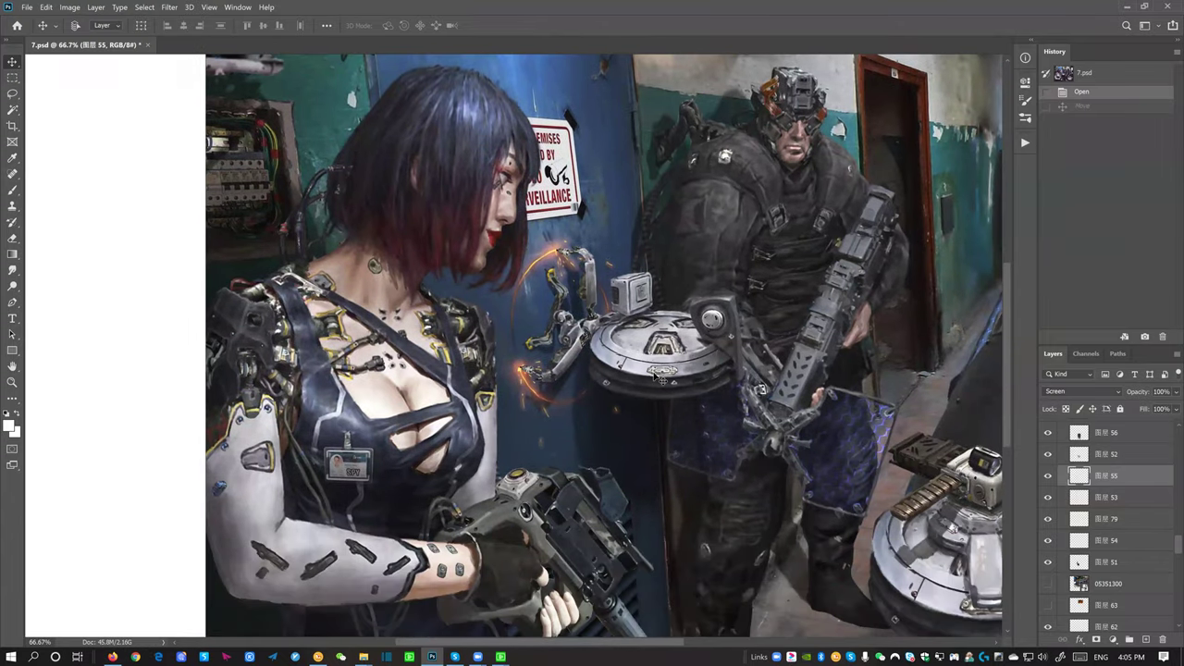
click(1048, 475)
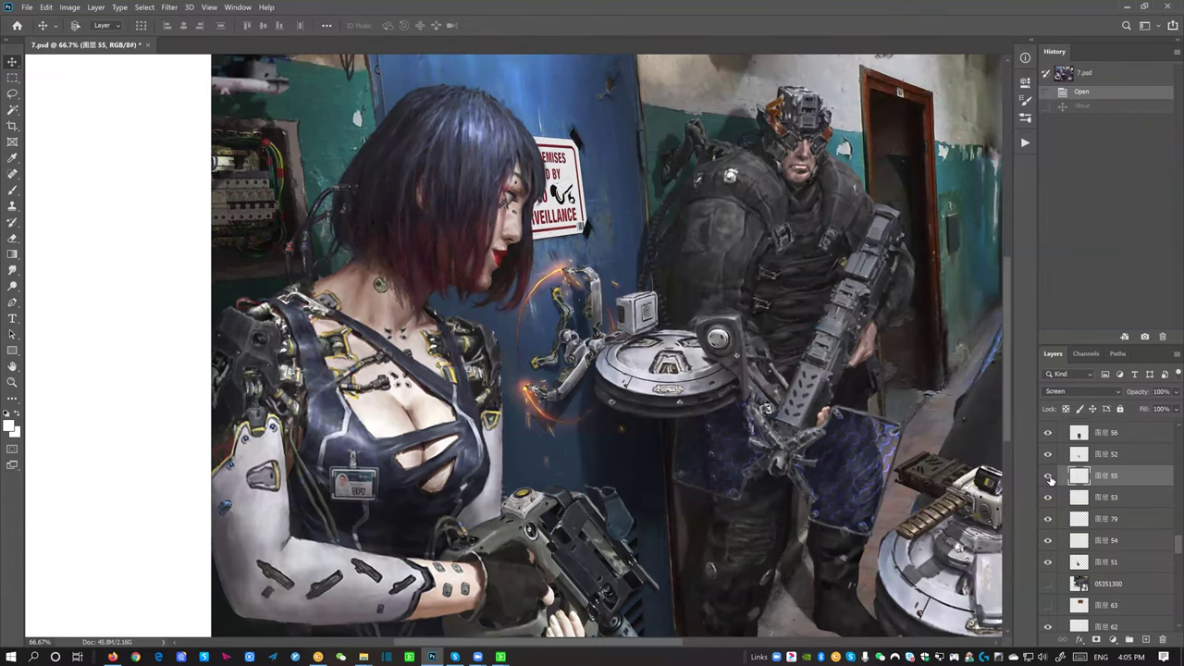
click(1048, 476)
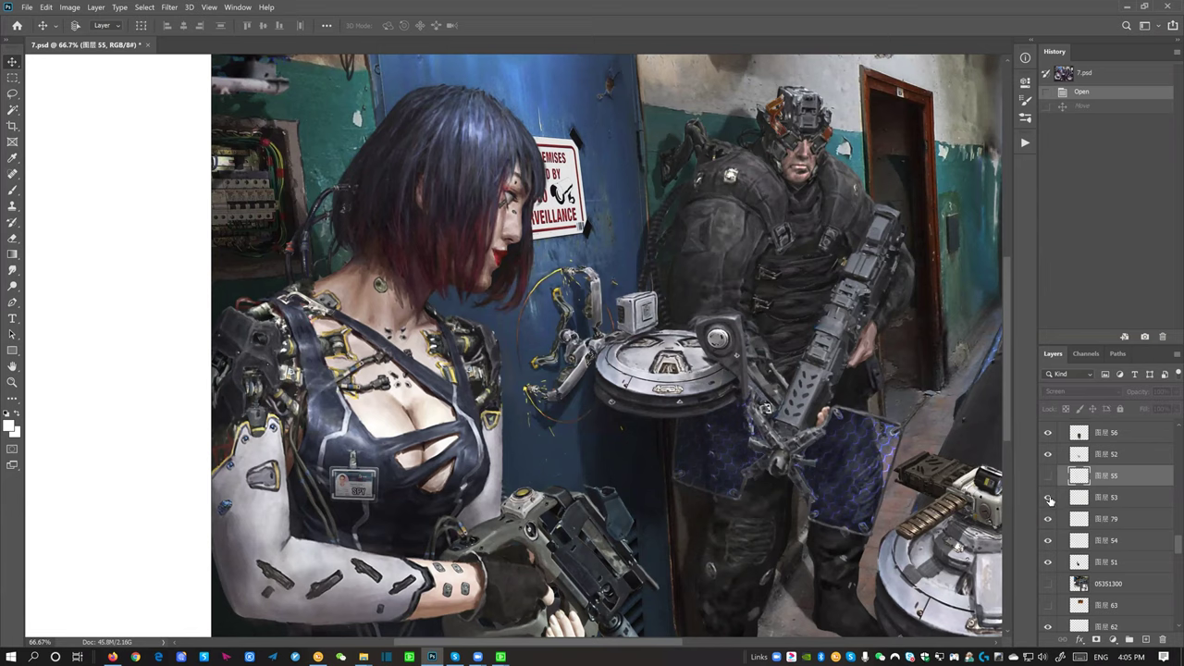
click(1048, 454)
click(1048, 454)
click(1048, 518)
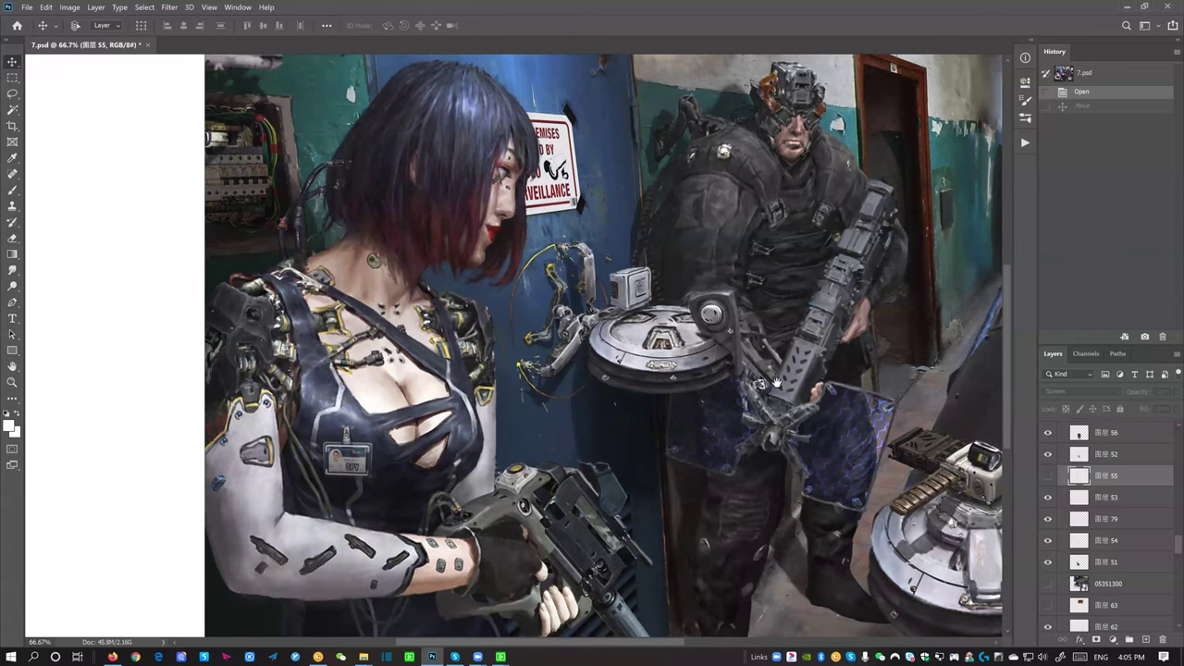
Inspect the robot arms without the glow, and turn 圖層 55 back on to compare
drag(784, 407, 781, 387)
drag(781, 288, 756, 238)
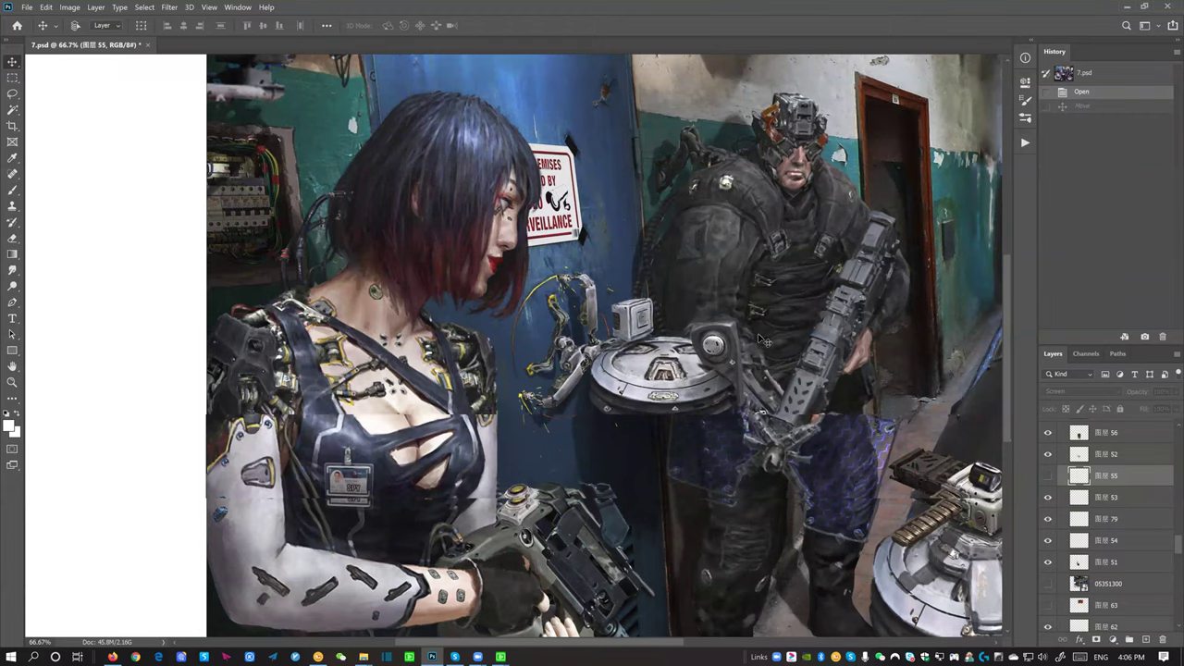
drag(566, 304, 564, 317)
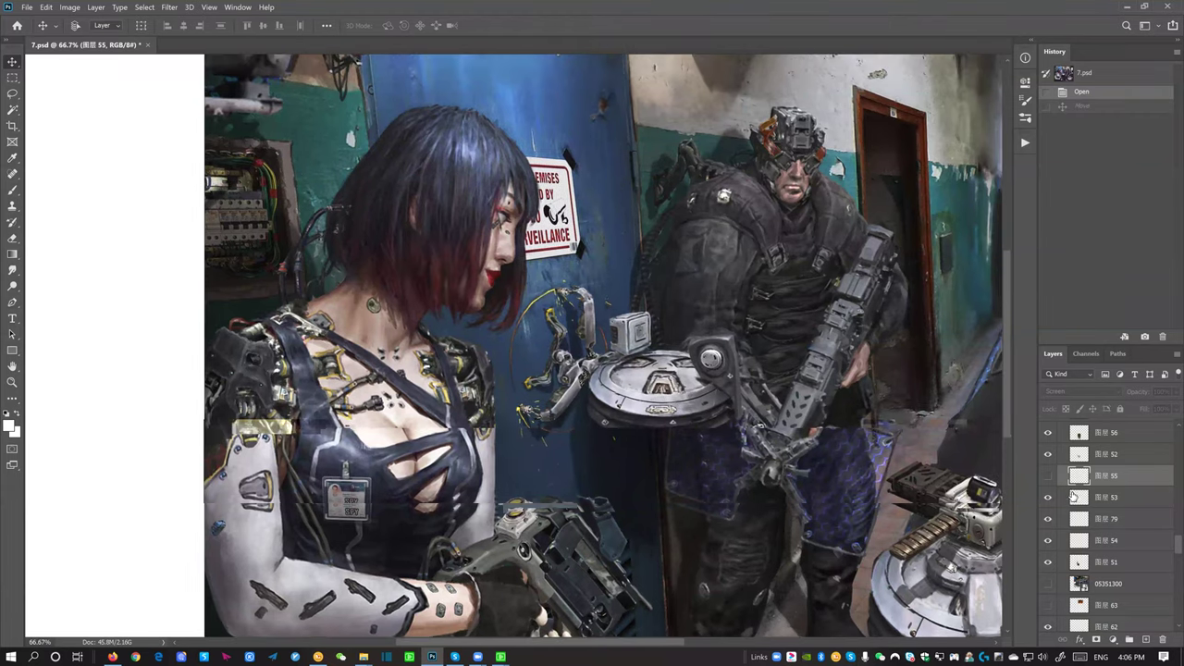
click(1048, 476)
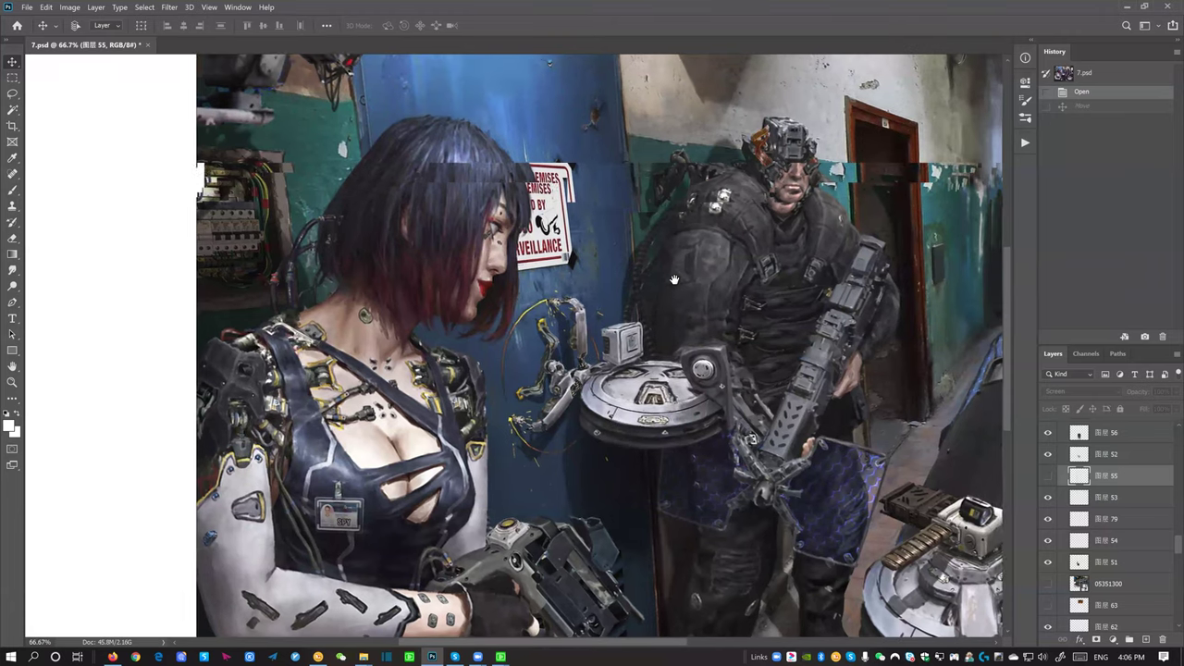
drag(683, 268, 675, 279)
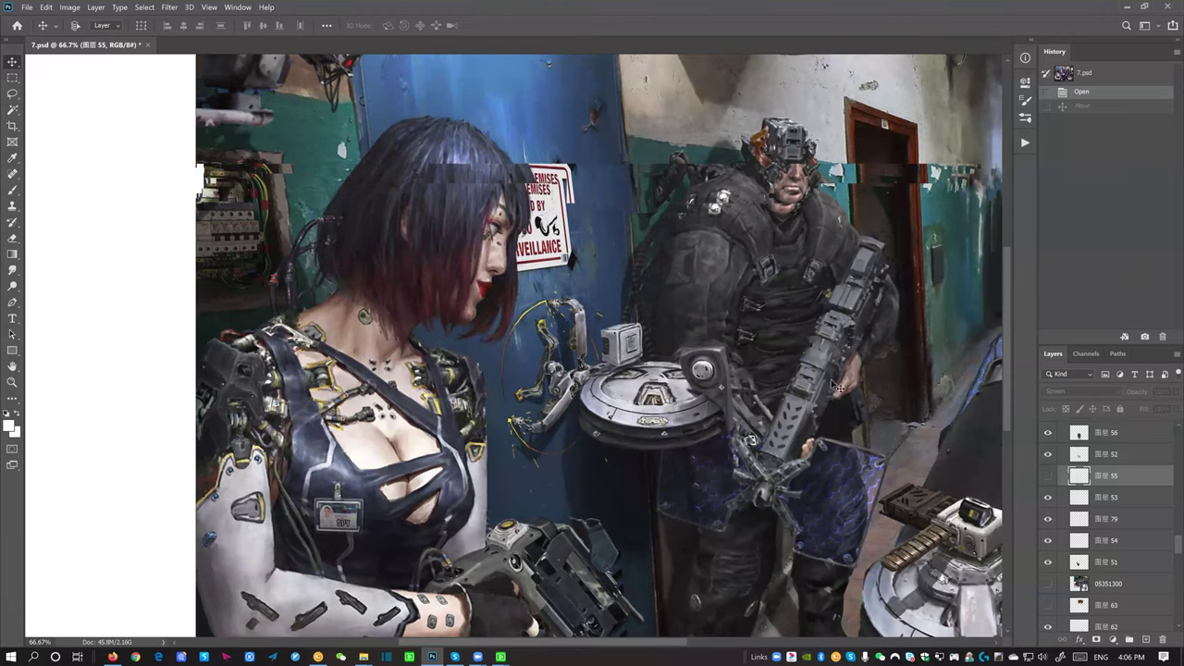
click(1047, 476)
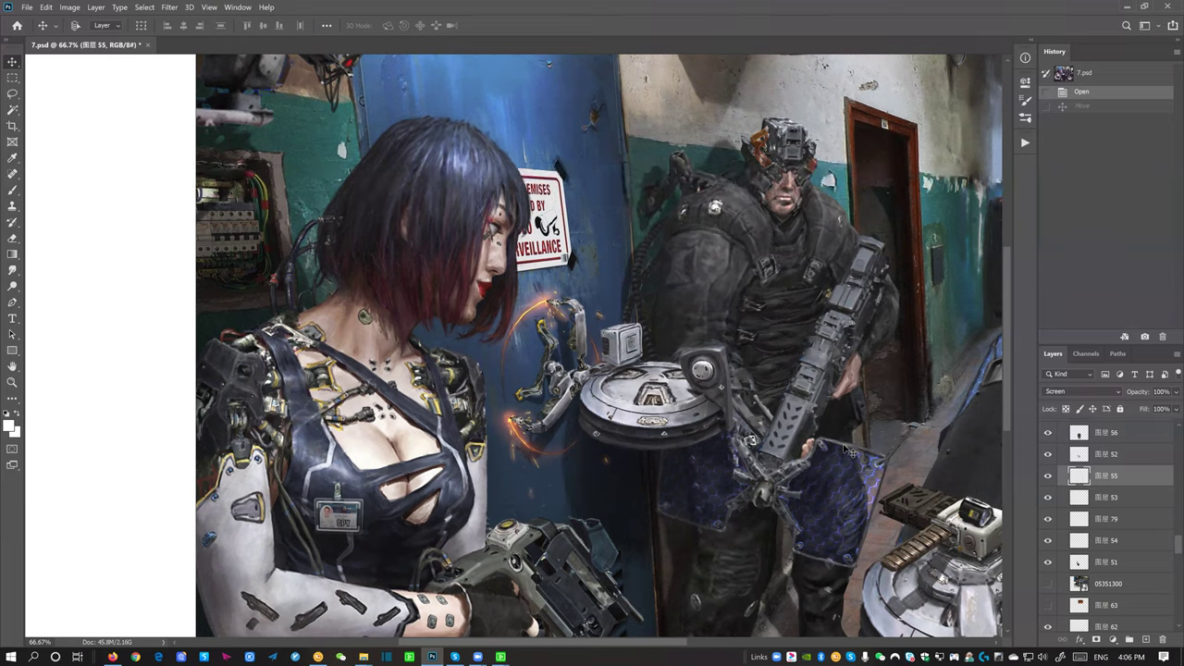
Examine the robot arm sparks at 97.6% zoom with 圖層 55 hidden, toggling 圖層 53 off and on
scroll(820, 389, down, 2)
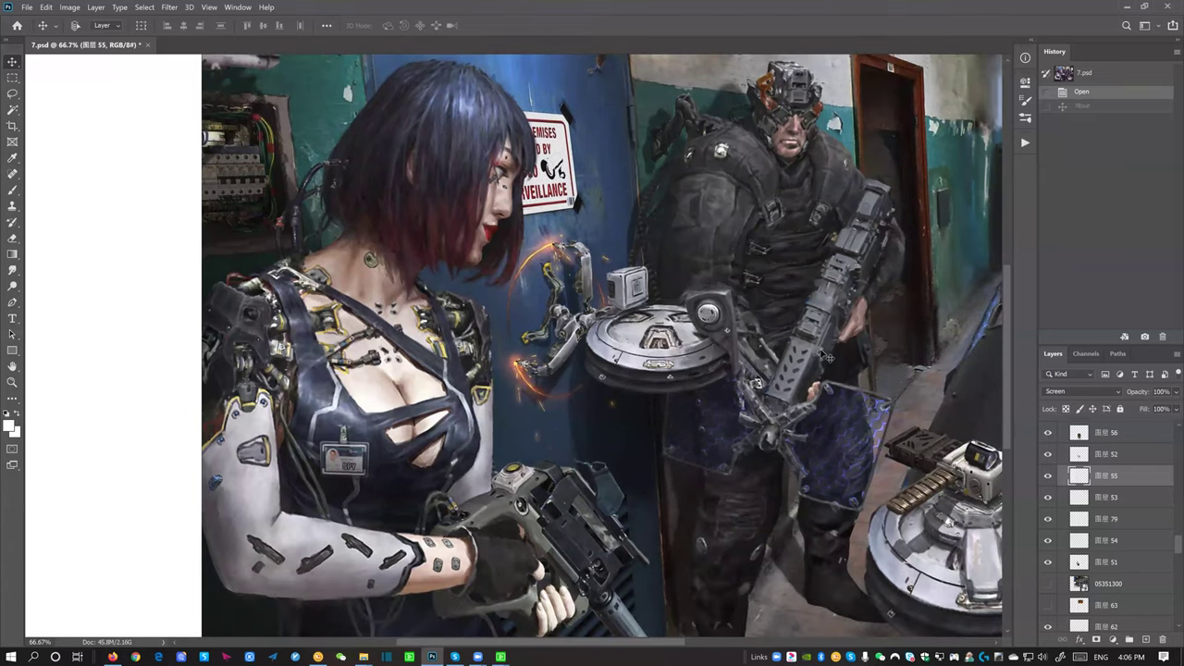
scroll(826, 357, down, 1)
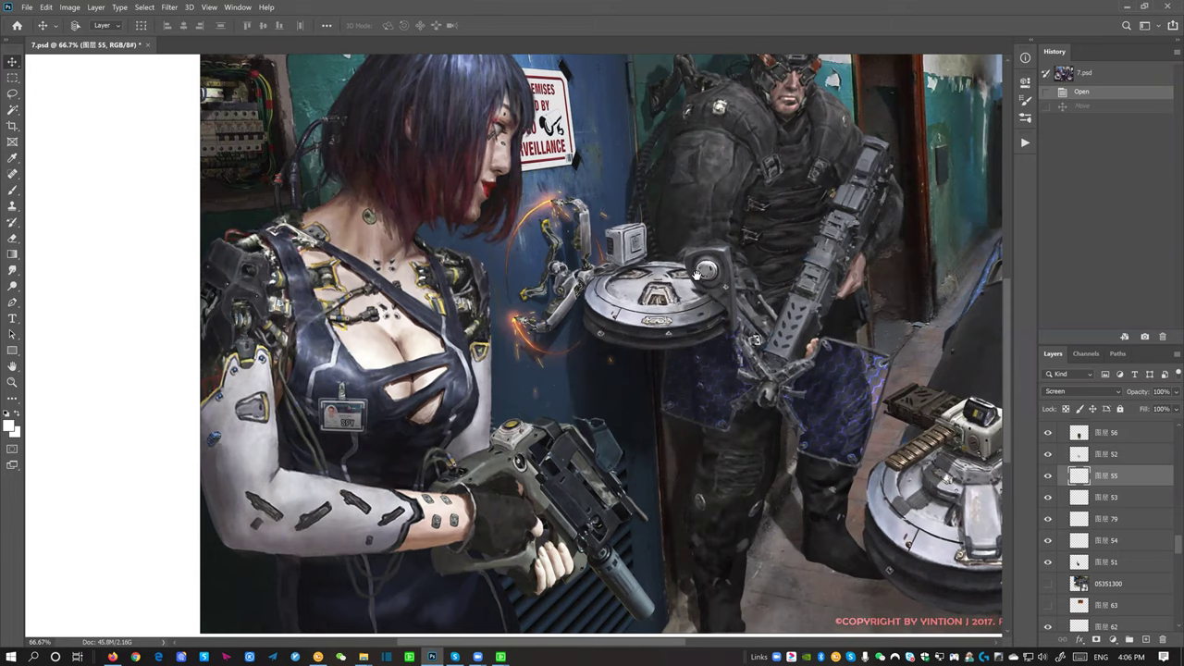
scroll(698, 273, down, 1)
scroll(701, 248, up, 2)
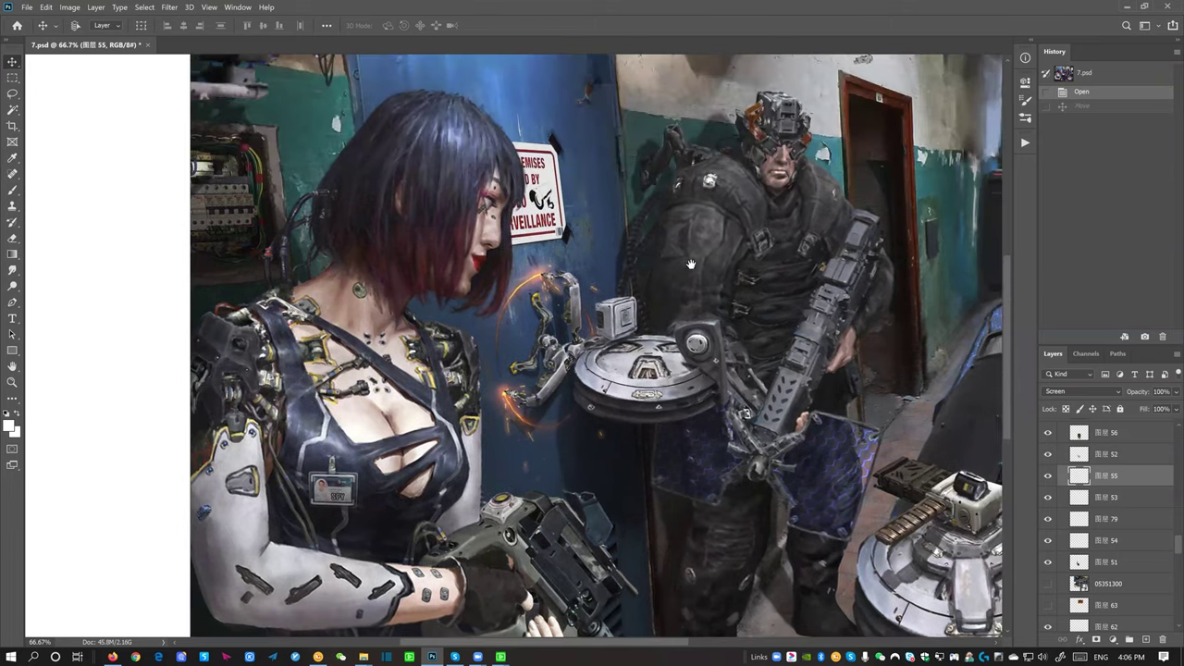
scroll(665, 273, up, 2)
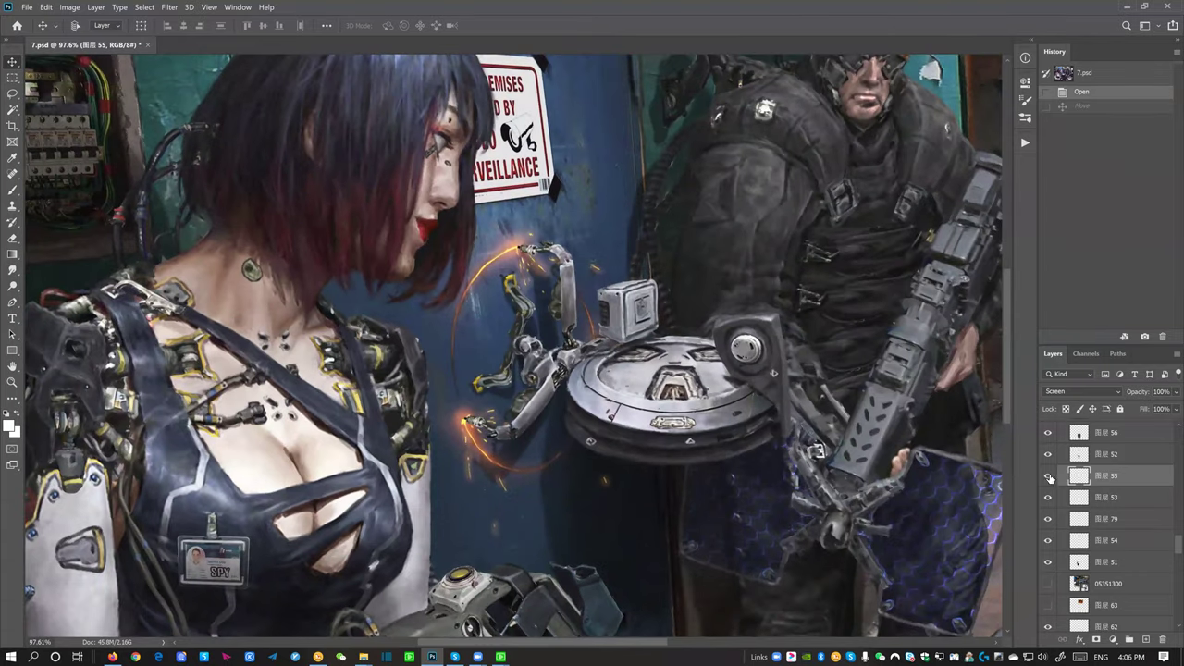
click(1048, 475)
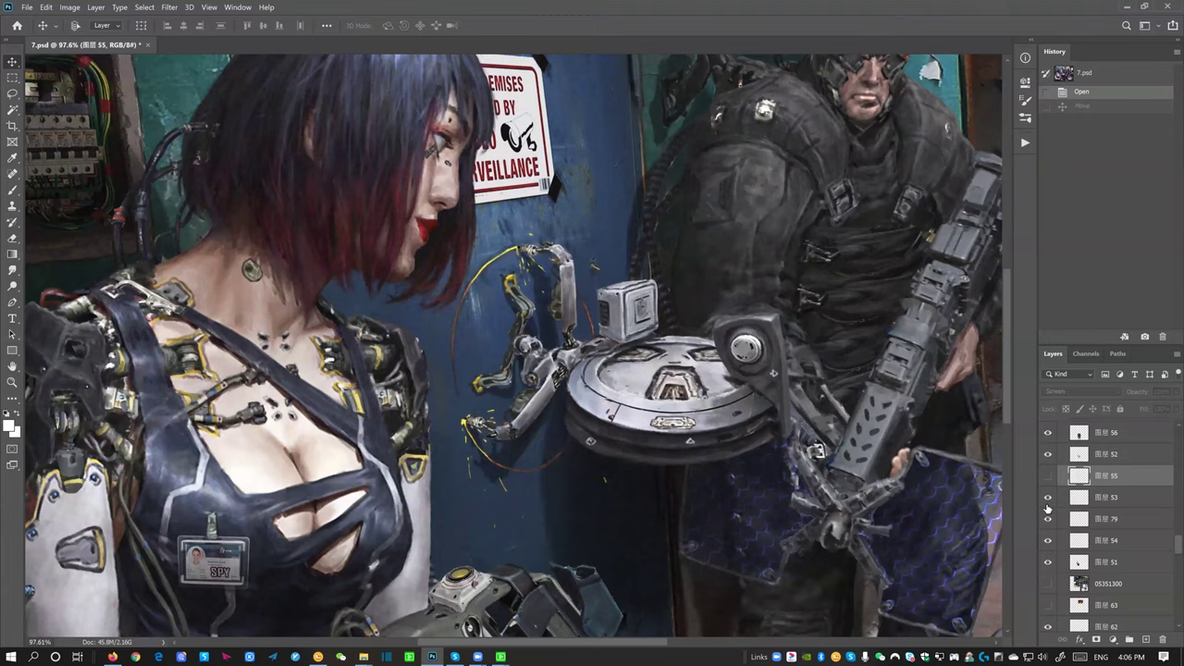
click(1047, 502)
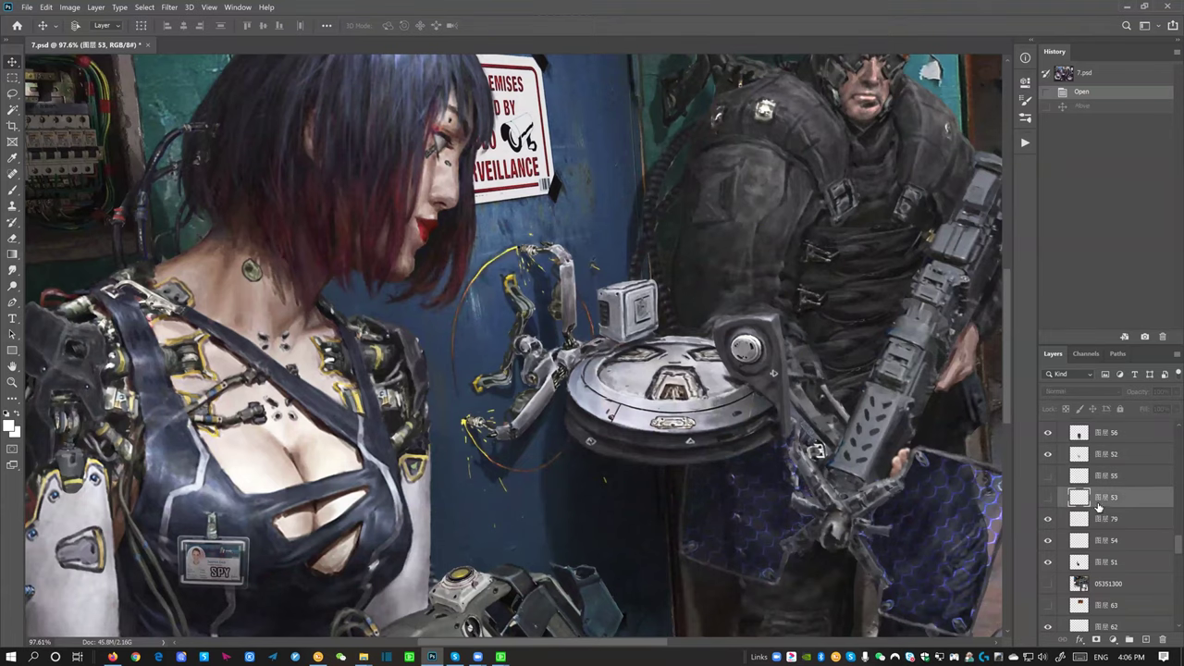
click(1048, 497)
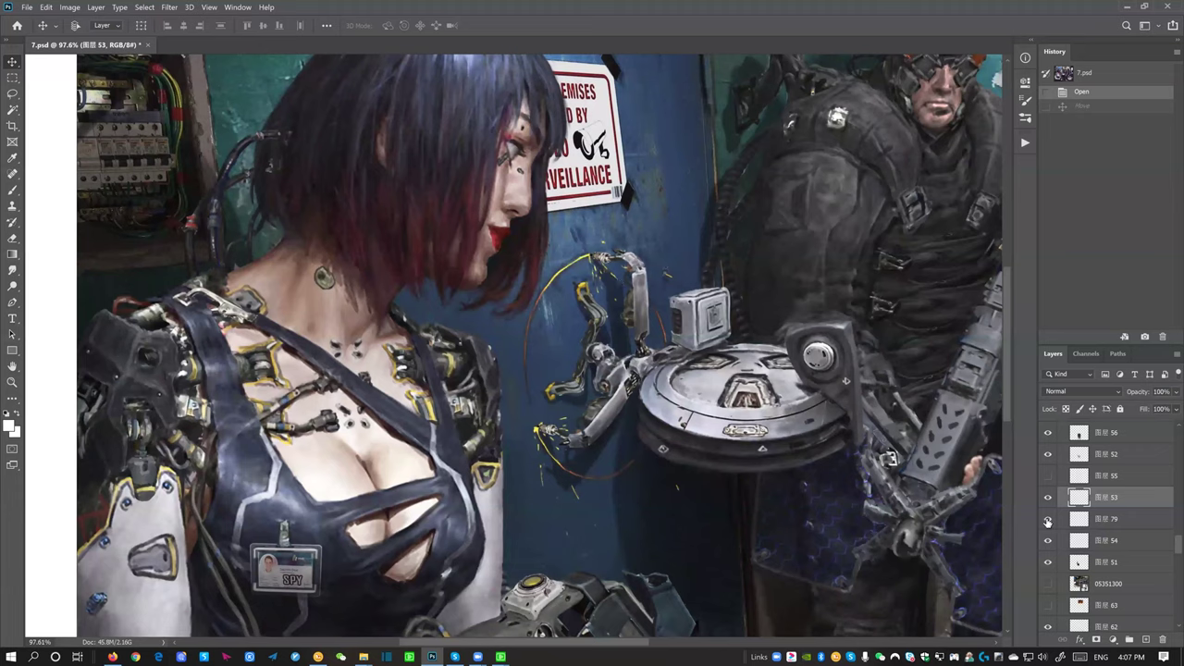
Toggle 圖層 79 repeatedly to examine its contribution to the robot arm sparks, leaving it visible
click(1047, 520)
click(1048, 521)
click(1047, 520)
click(1048, 520)
click(1048, 516)
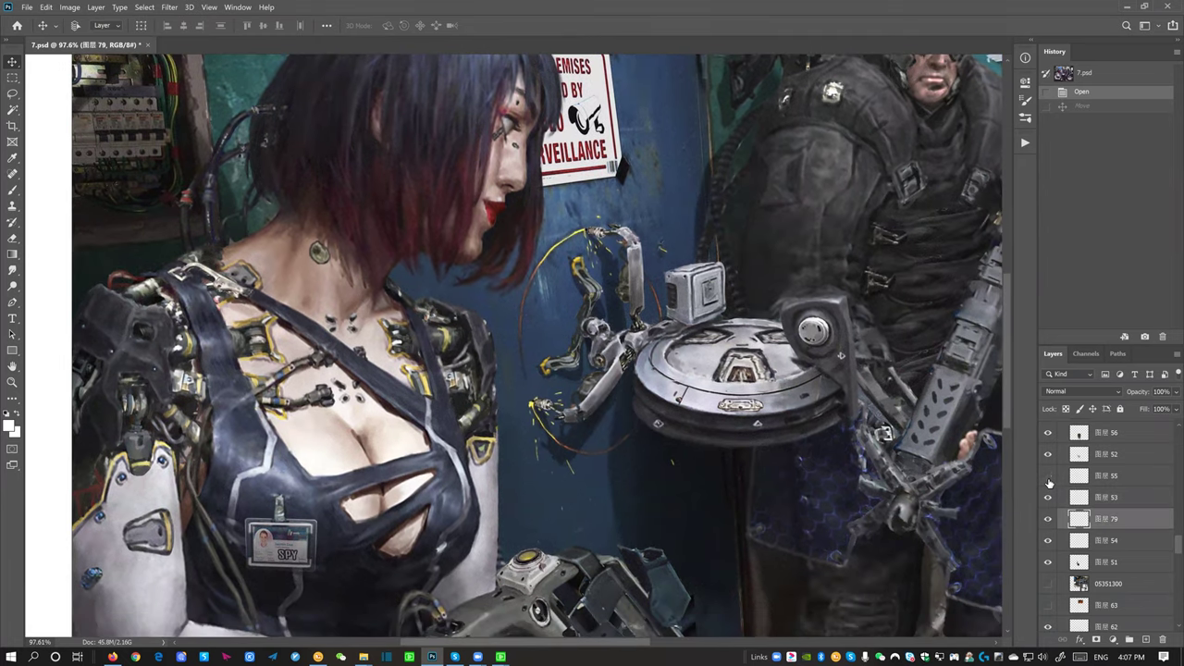
Select 圖層 55 and toggle its orange glow to compare the sparks, leaving the layer visible
click(1048, 477)
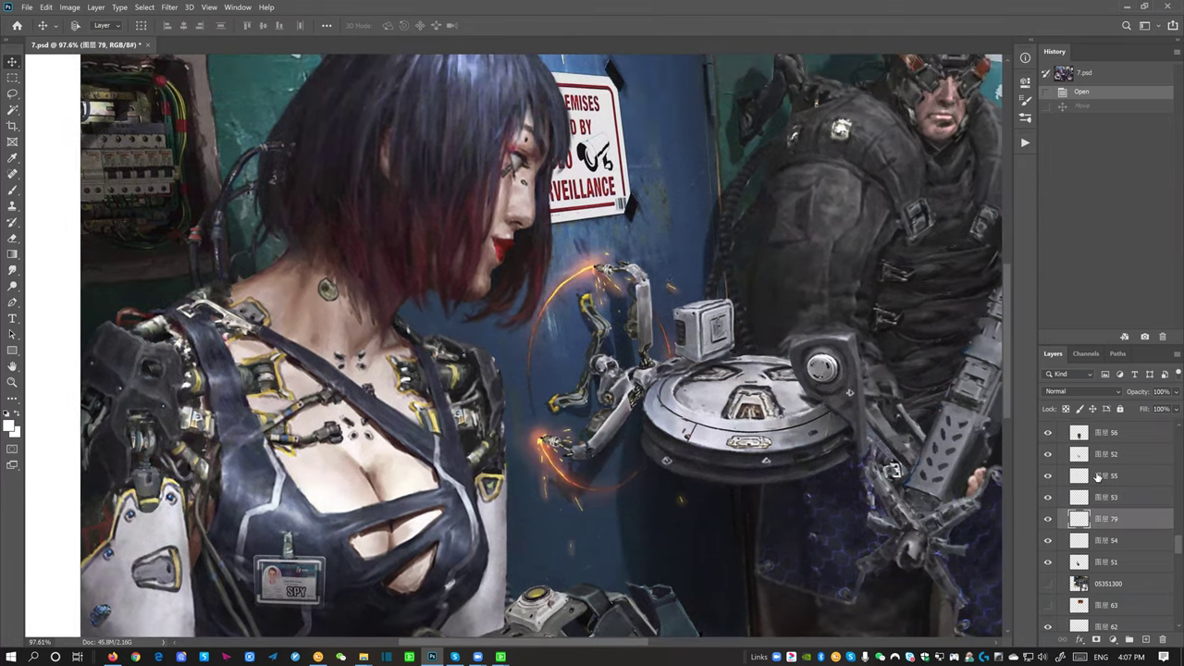
click(1061, 475)
click(1047, 477)
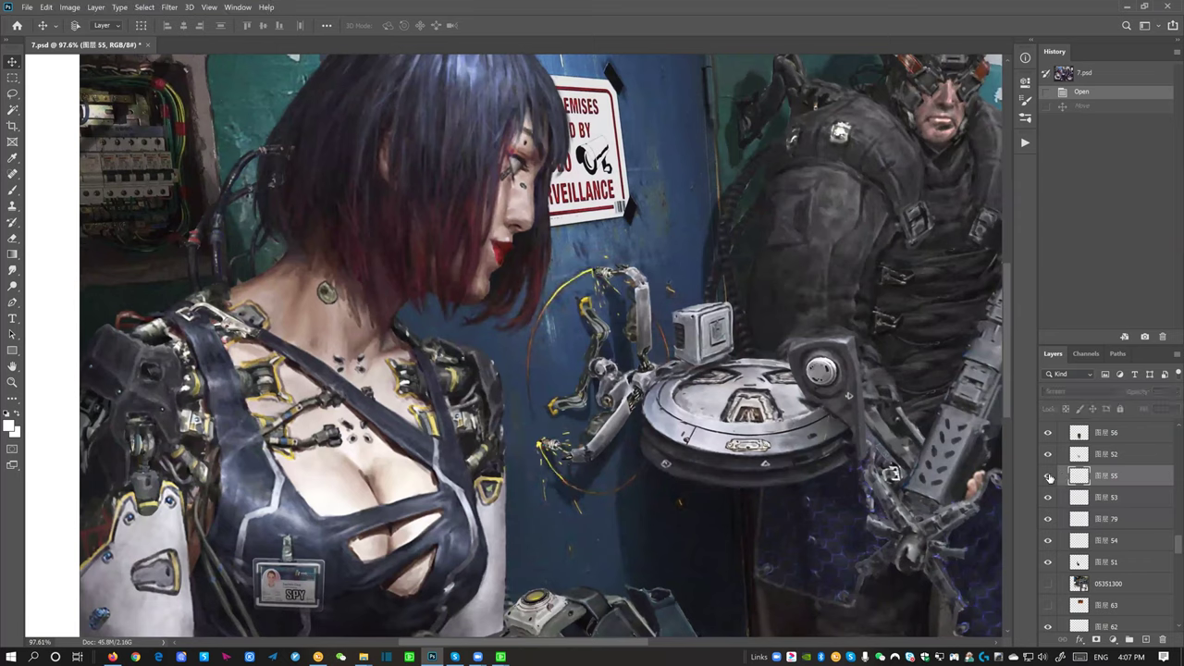
click(1047, 477)
click(1047, 477)
click(1048, 478)
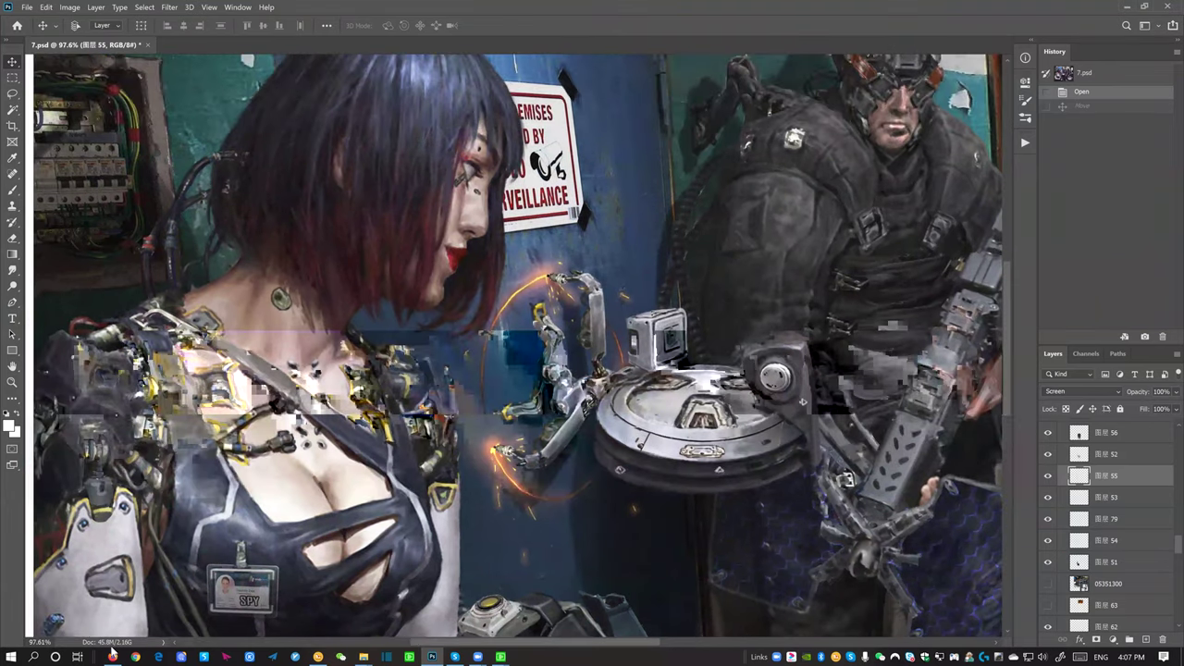
Switch to Firefox, review the open ArtStation artworks through "busting !!", and return to Photoshop
click(111, 655)
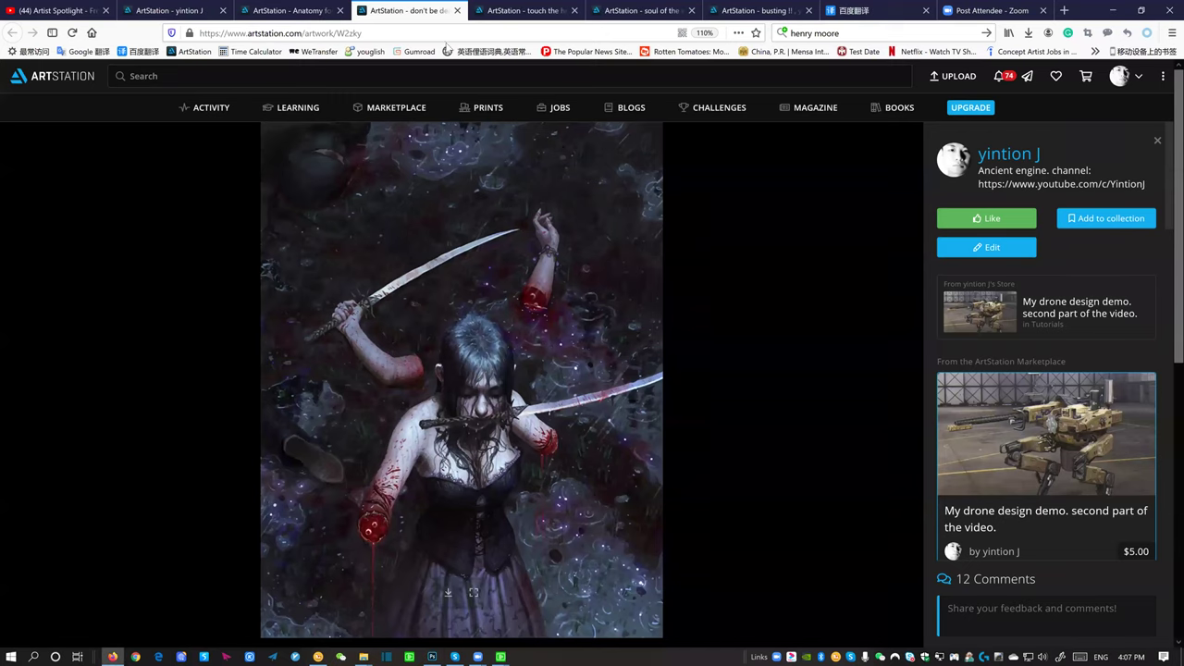
click(507, 11)
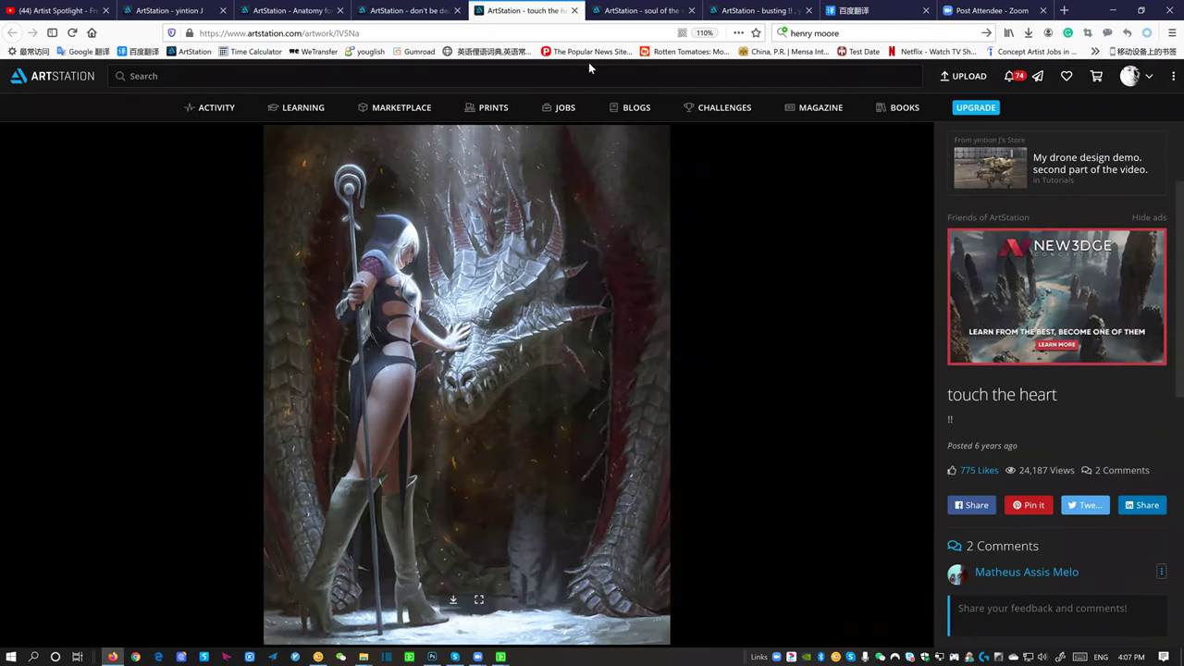
click(647, 10)
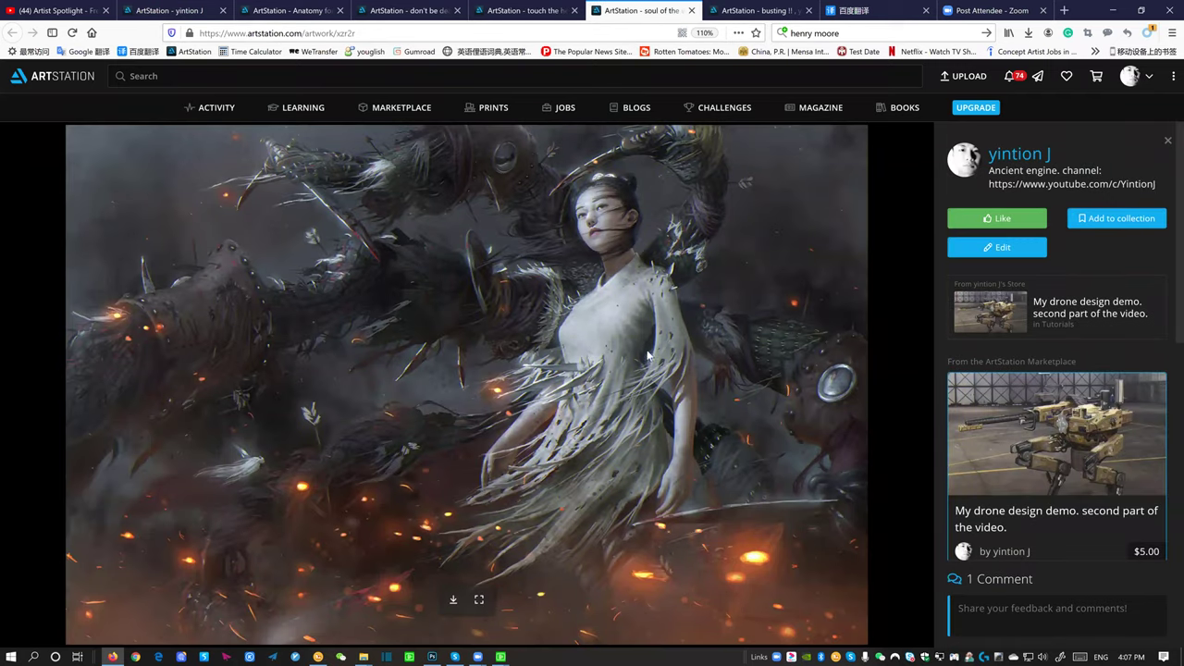
click(754, 10)
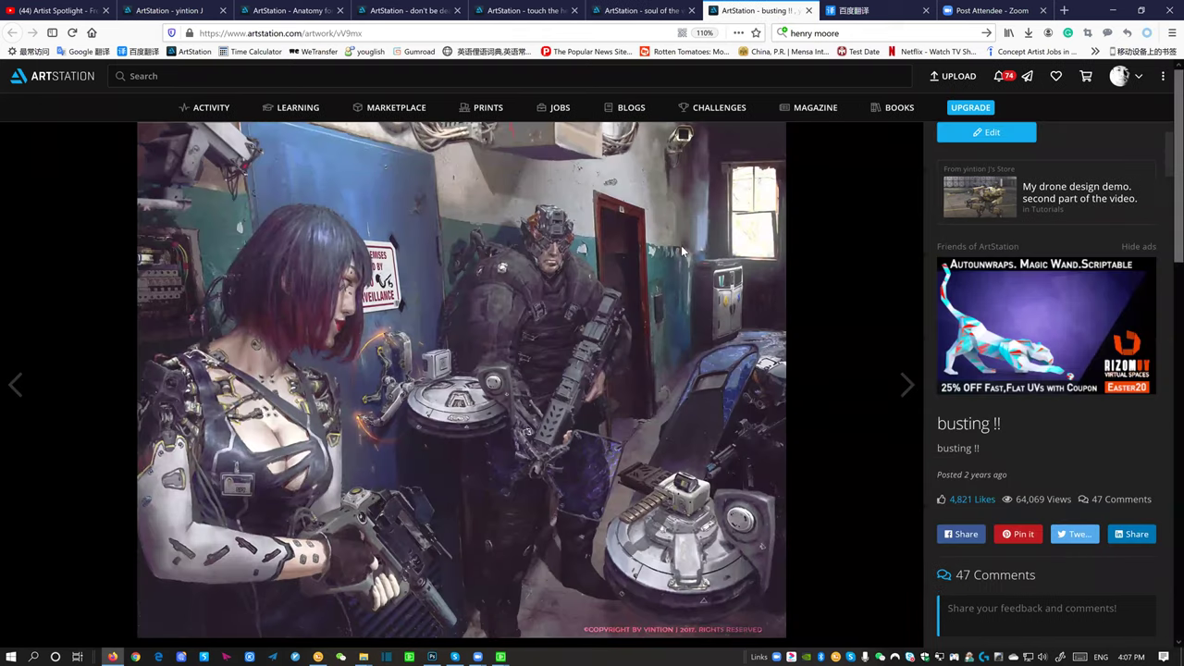
click(1114, 10)
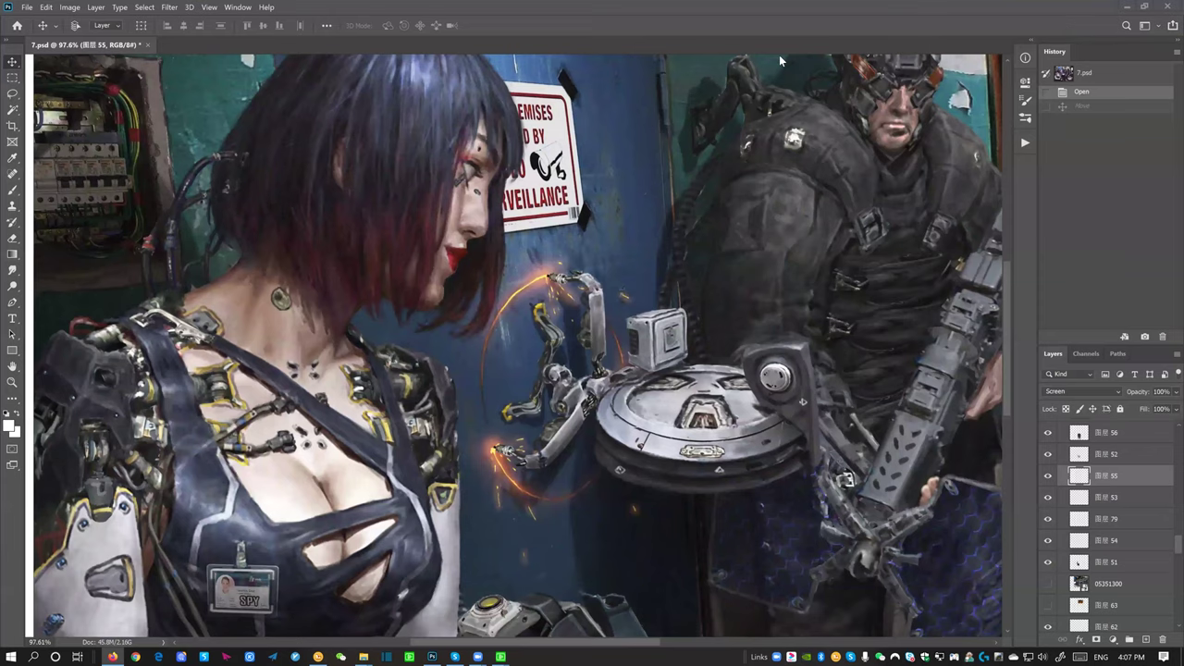
Collapse the special effect and character groups and hide the character group, viewing the whole scene at 50%
scroll(647, 205, up, 1)
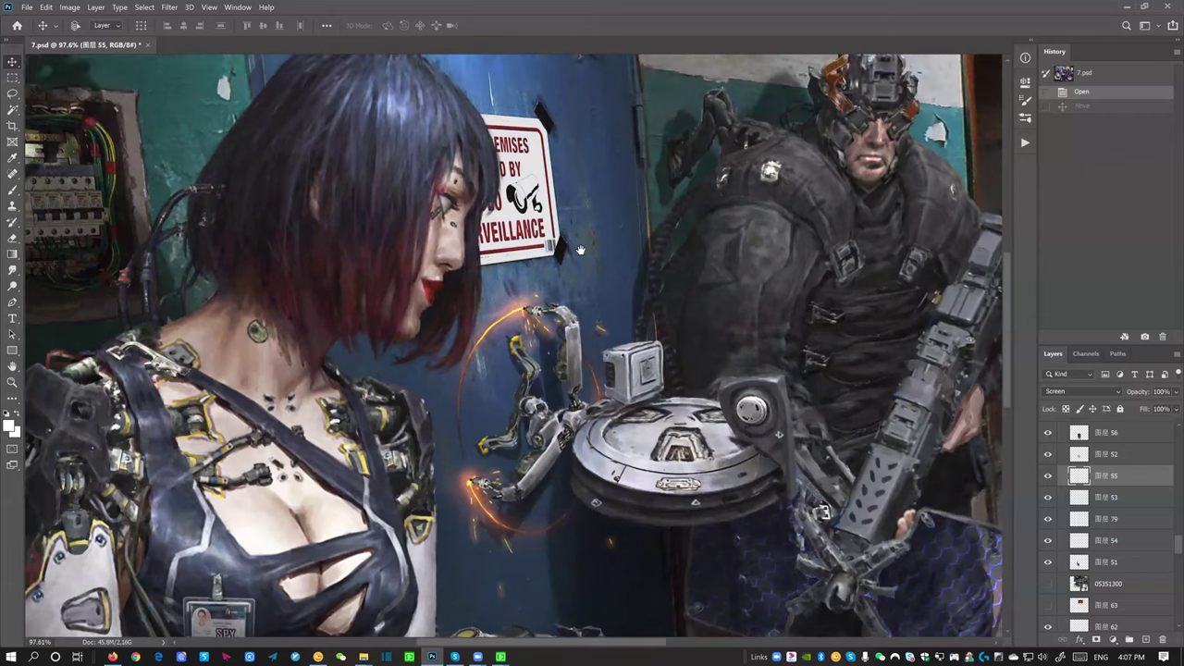
scroll(545, 247, down, 2)
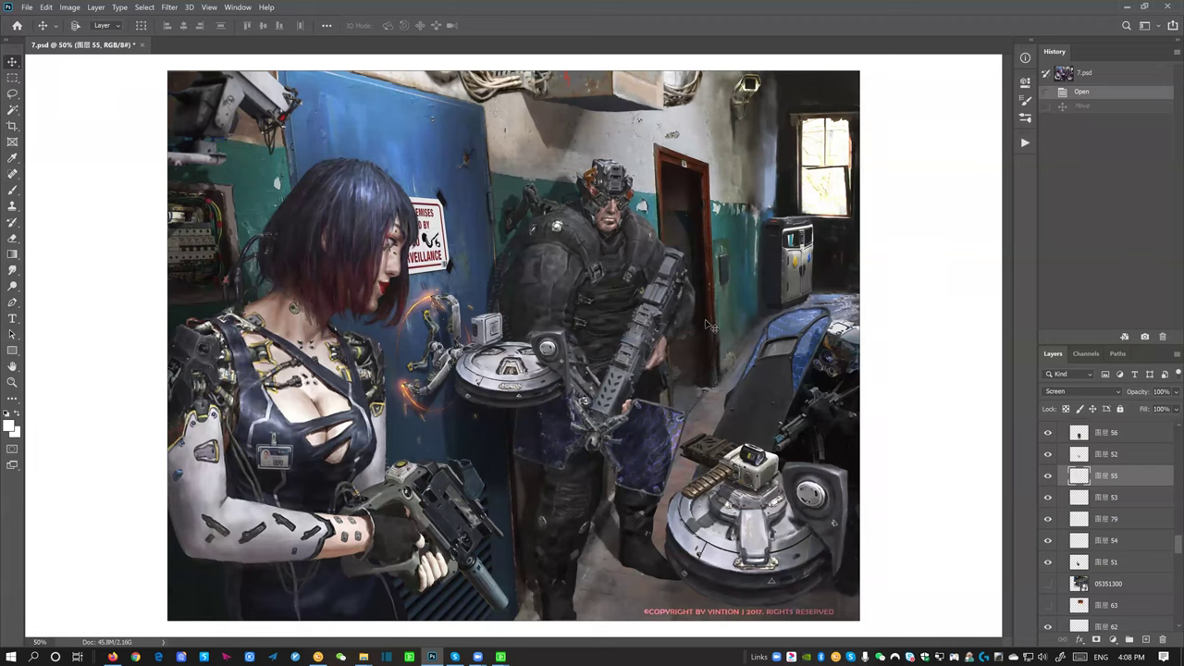
drag(1165, 544, 1165, 426)
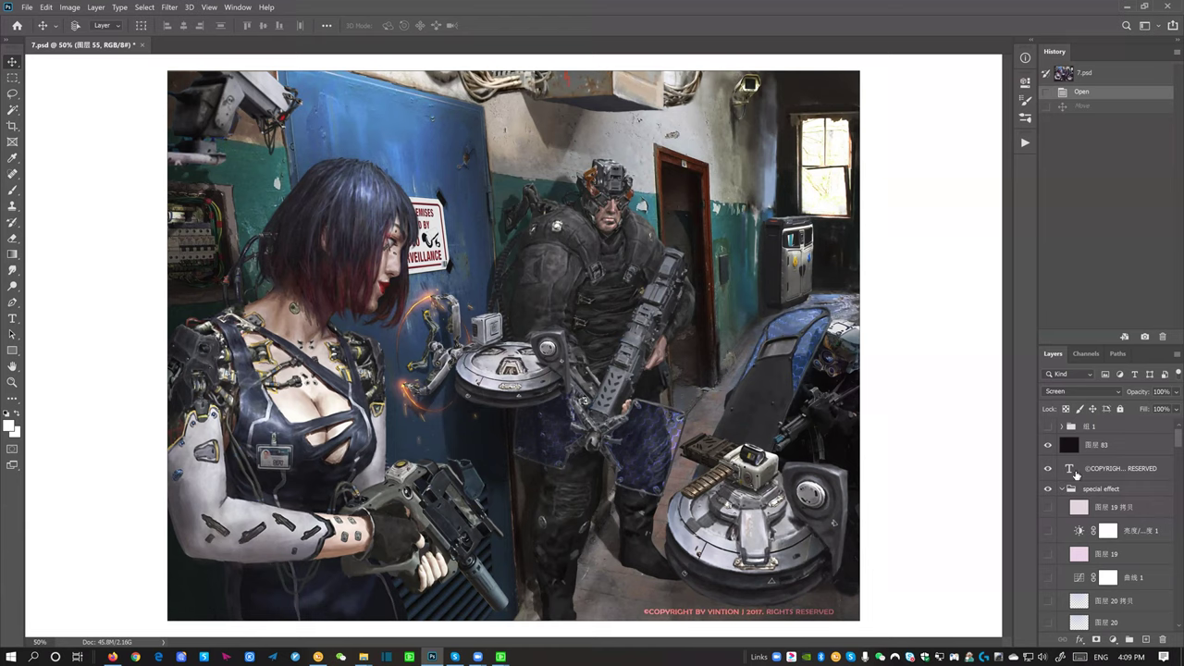
click(1060, 489)
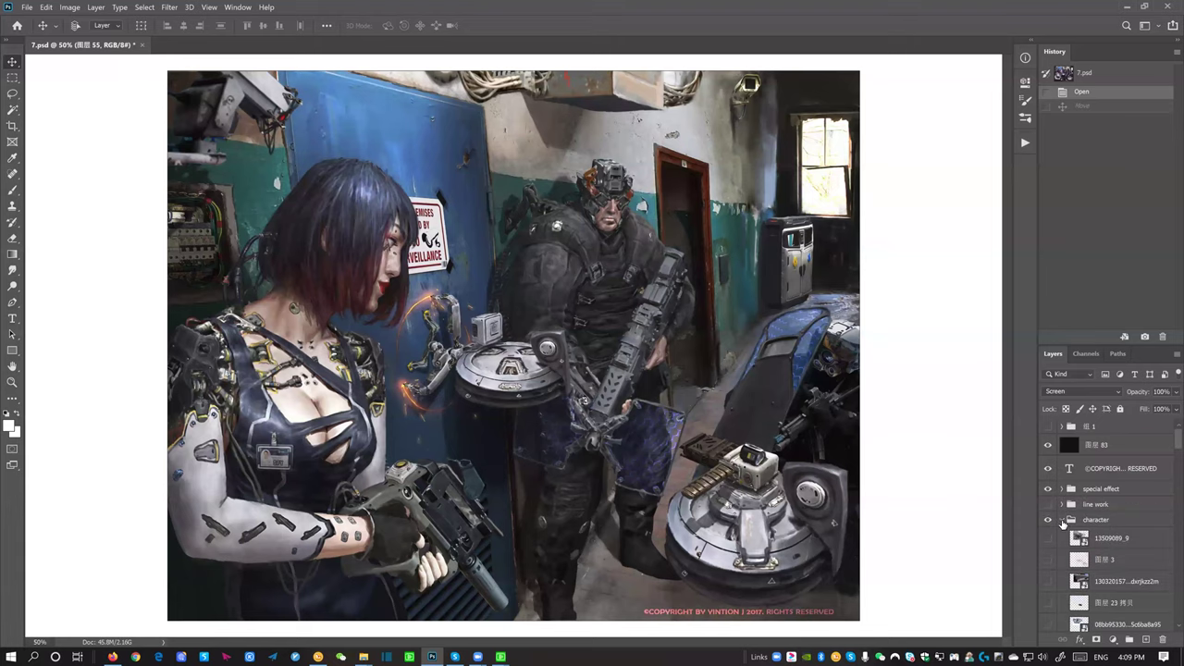
click(1060, 520)
click(1047, 520)
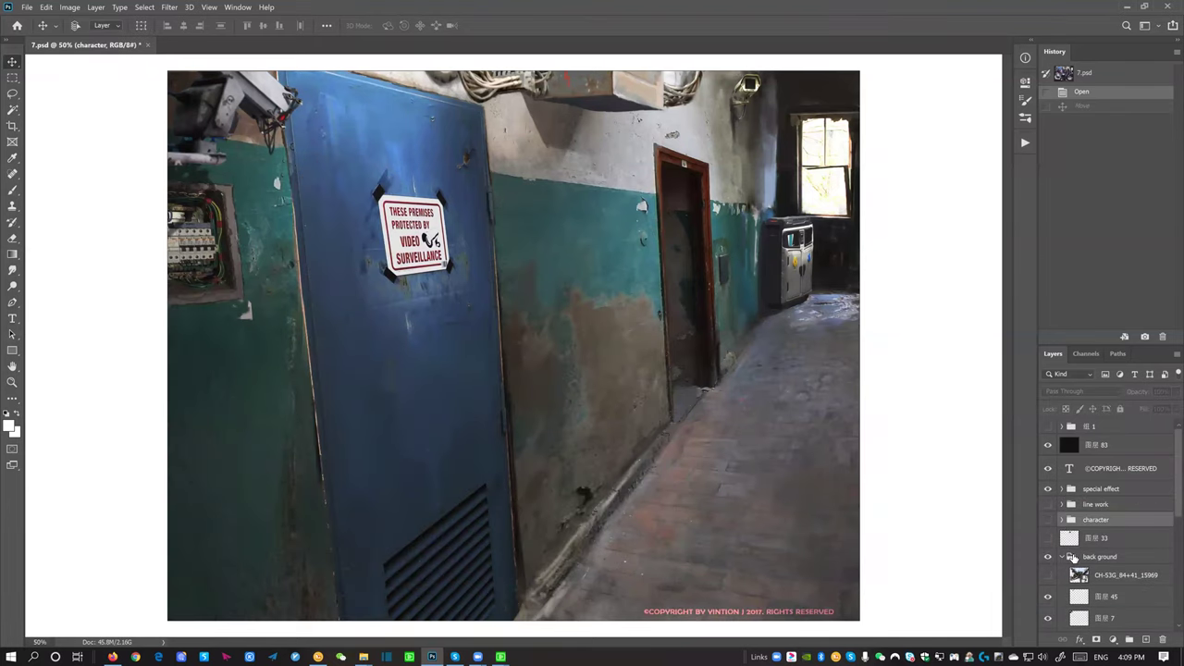
Show the corridor photo on 圖層 12 in the back ground group, shift it sideways, and hide it again
scroll(1072, 557, down, 2)
scroll(1070, 547, down, 3)
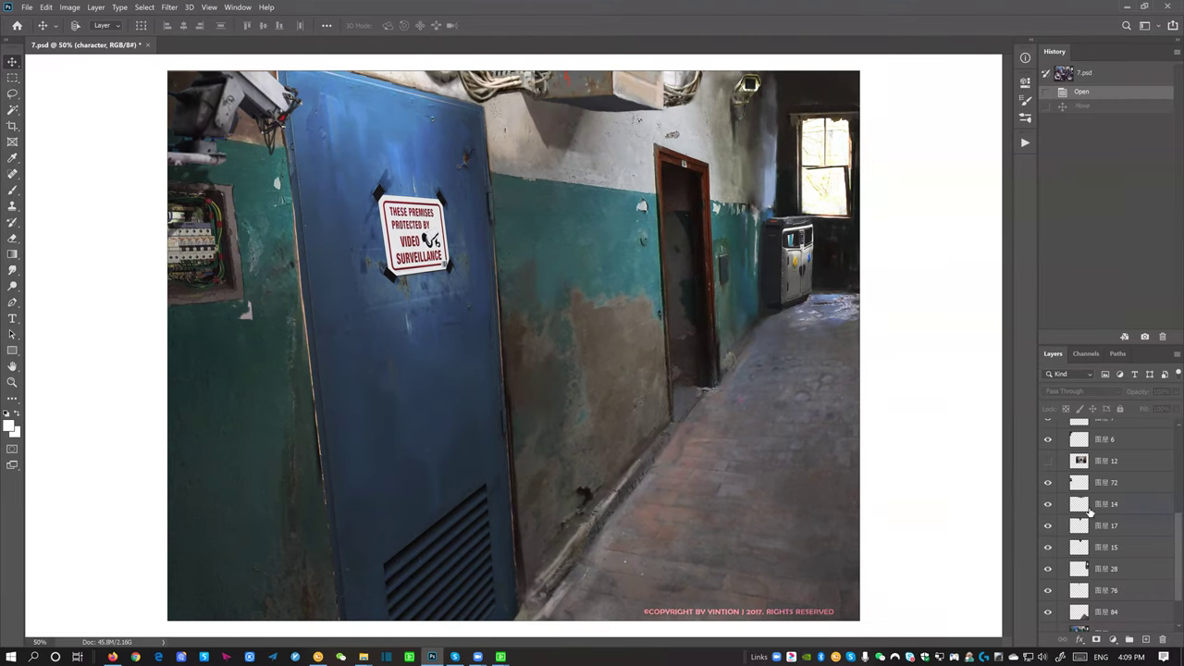
click(1048, 460)
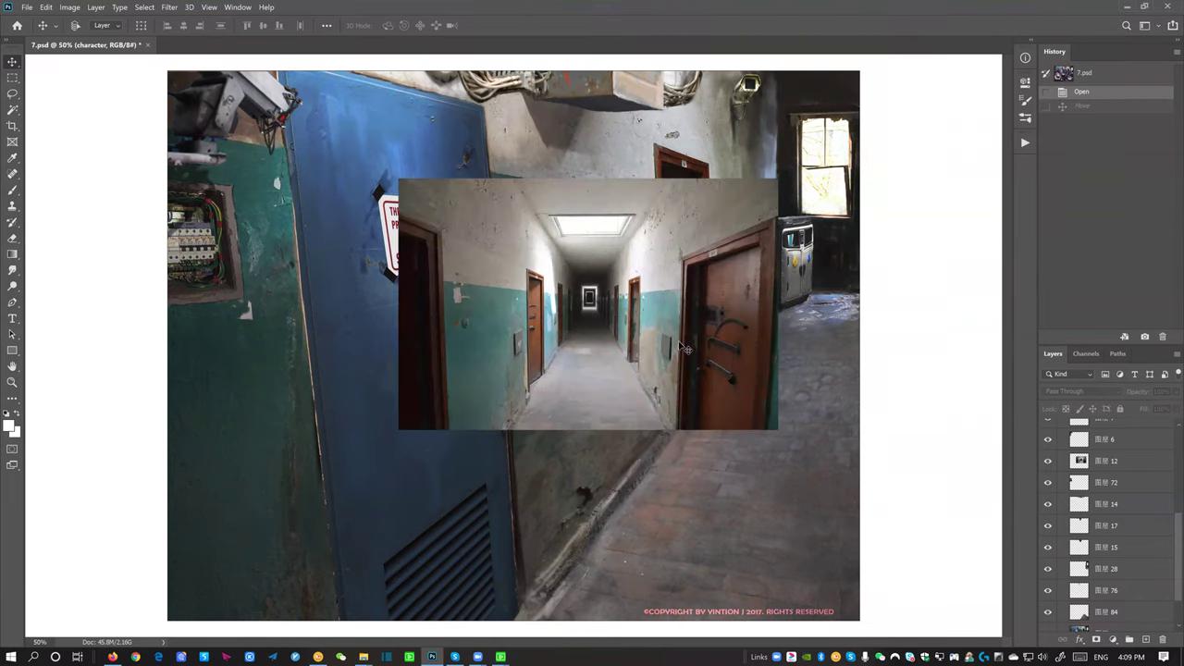
drag(664, 354, 722, 358)
click(1046, 460)
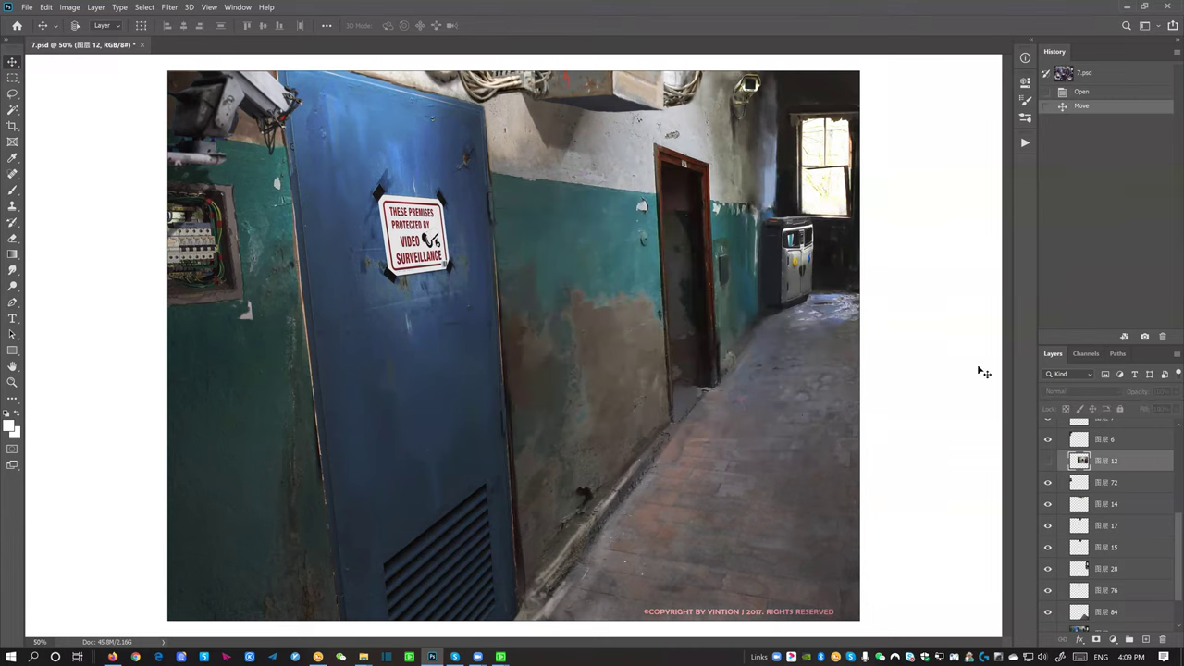
Toggle 圖層 28, 圖層 15 and 圖層 14 in the back ground group to compare the corridor details they add
scroll(1110, 518, down, 2)
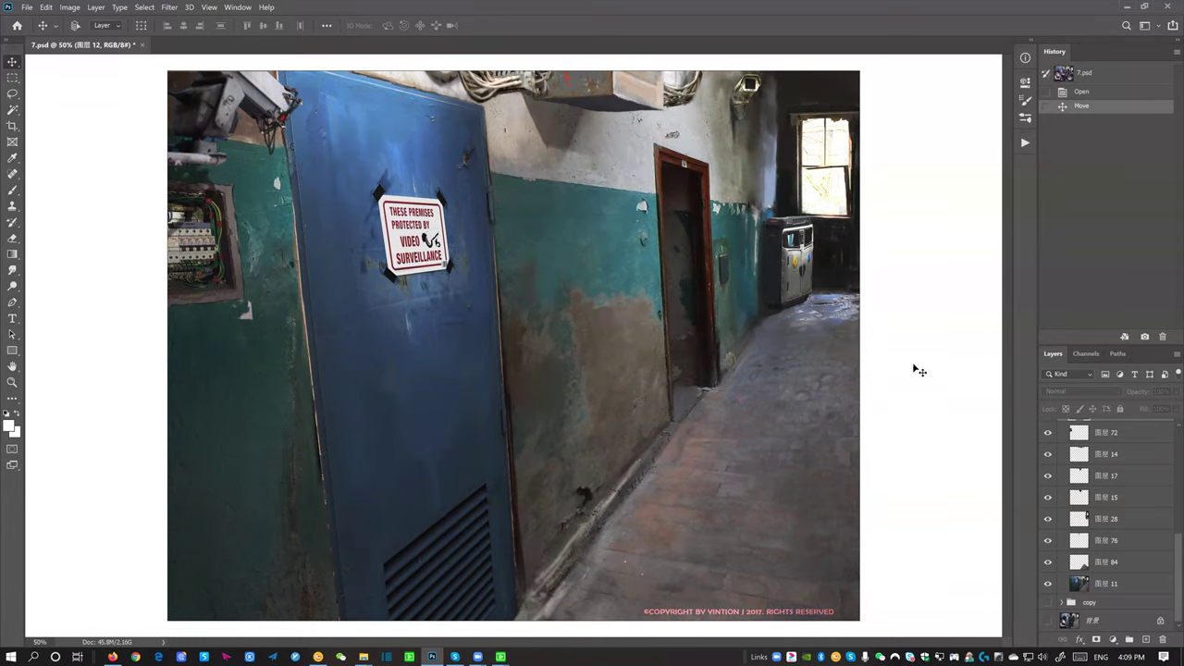
click(1048, 519)
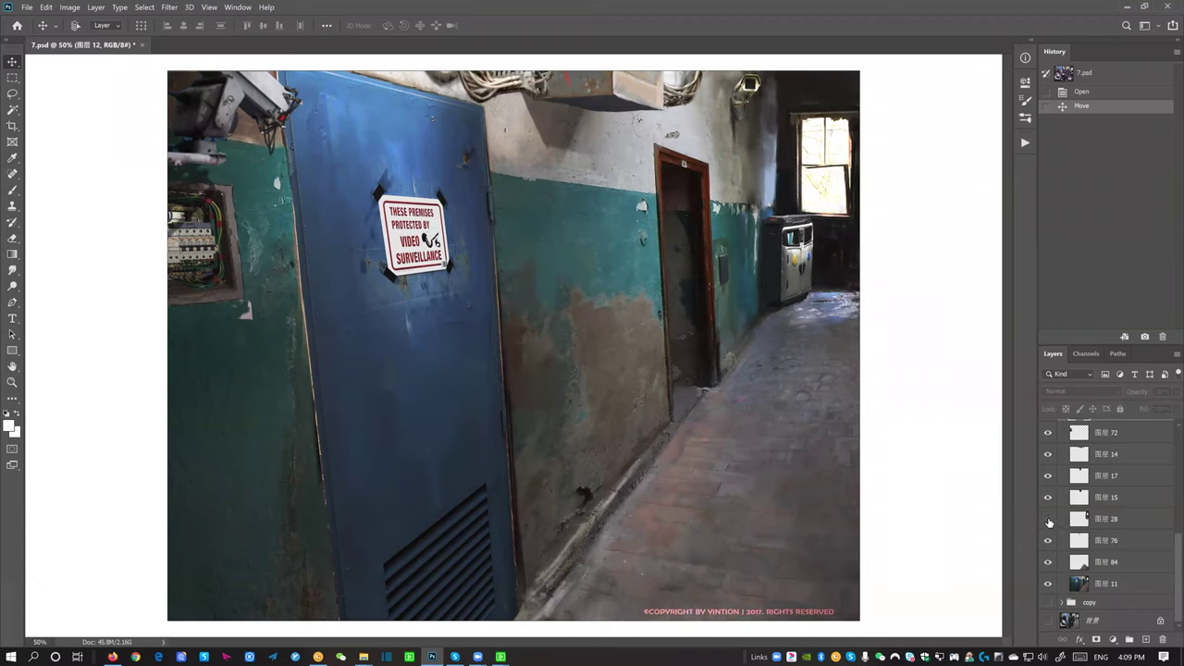
click(1048, 499)
click(1048, 499)
click(1047, 501)
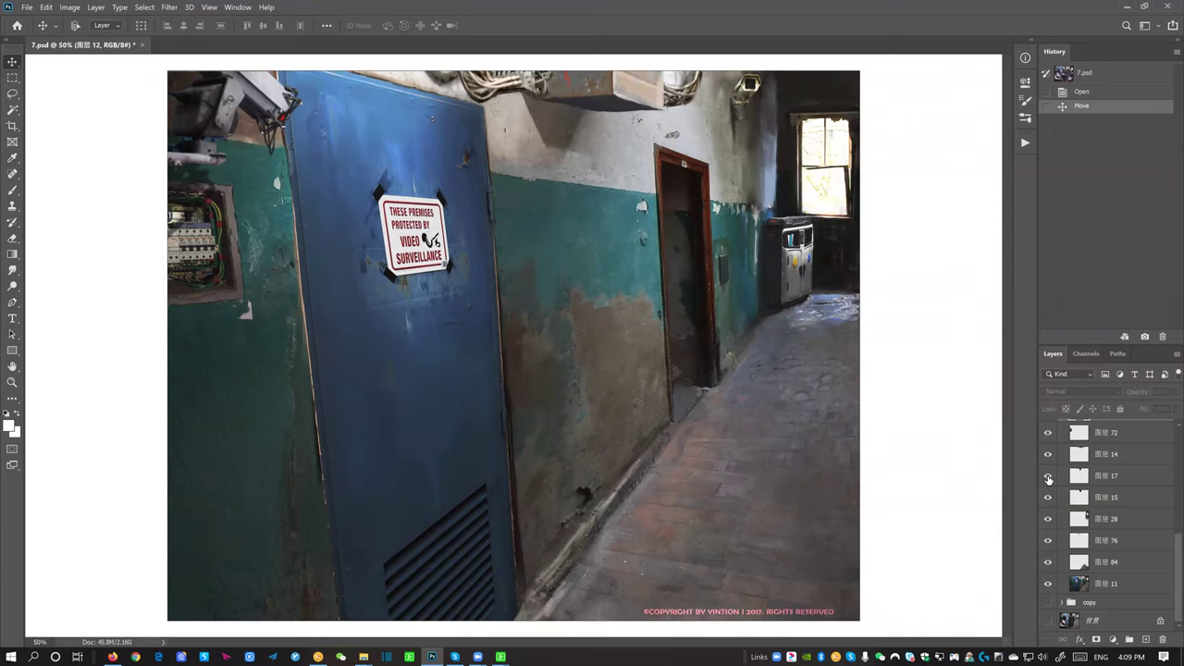
scroll(1050, 478, up, 1)
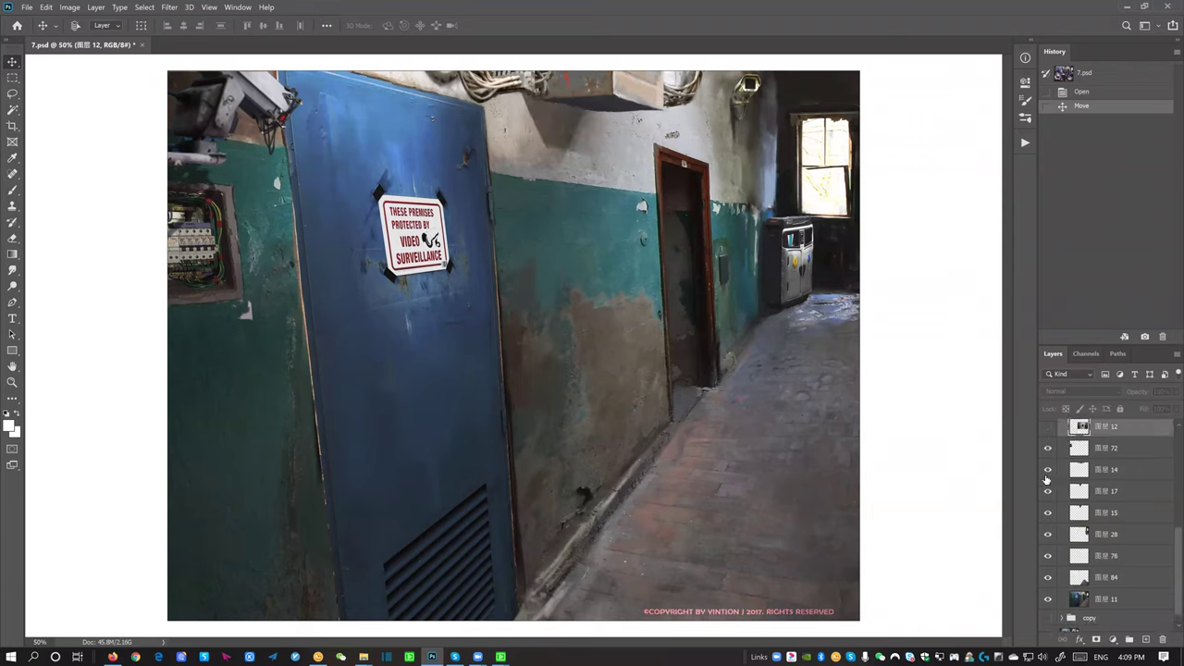
click(1047, 474)
click(1047, 472)
scroll(1048, 473, up, 1)
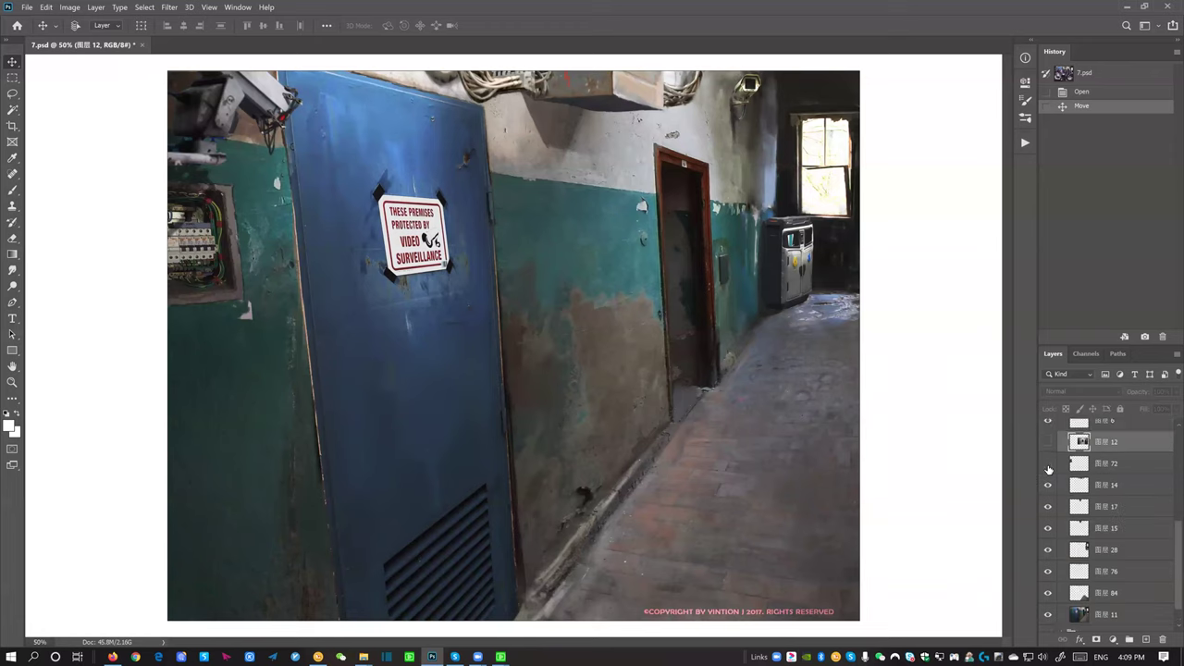
Toggle 圖層 72 repeatedly to compare the electrical box on the green wall, leaving the layer hidden
click(1047, 463)
click(1048, 464)
click(1047, 465)
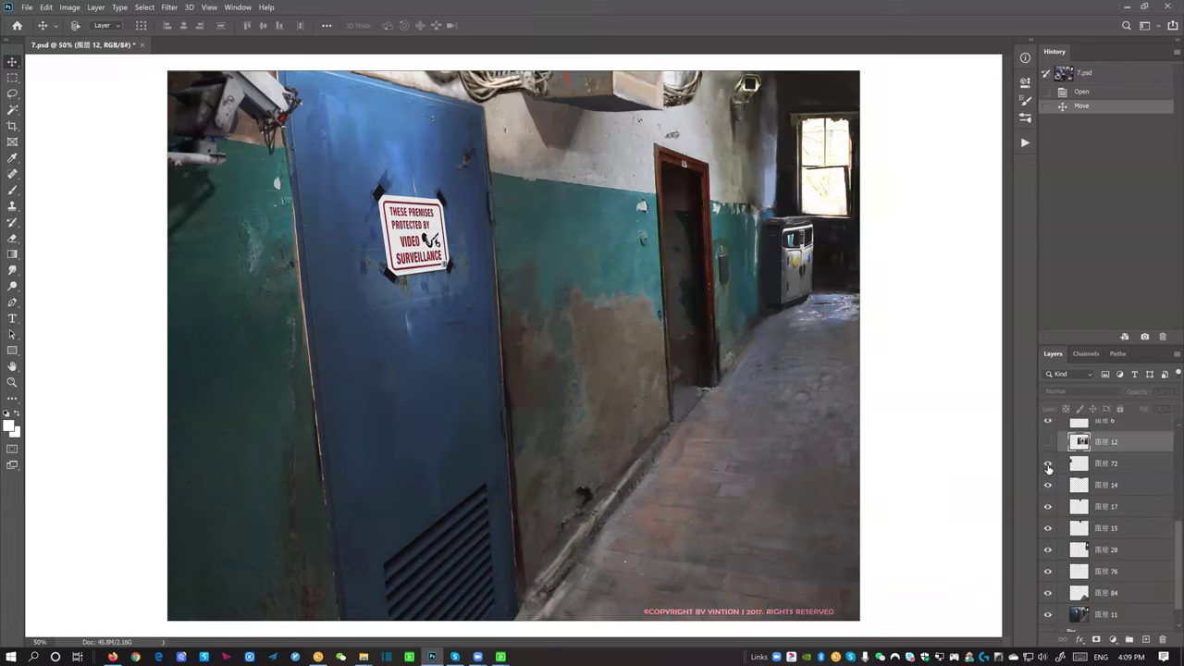
click(1048, 466)
click(1048, 466)
click(1048, 466)
scroll(1071, 472, up, 2)
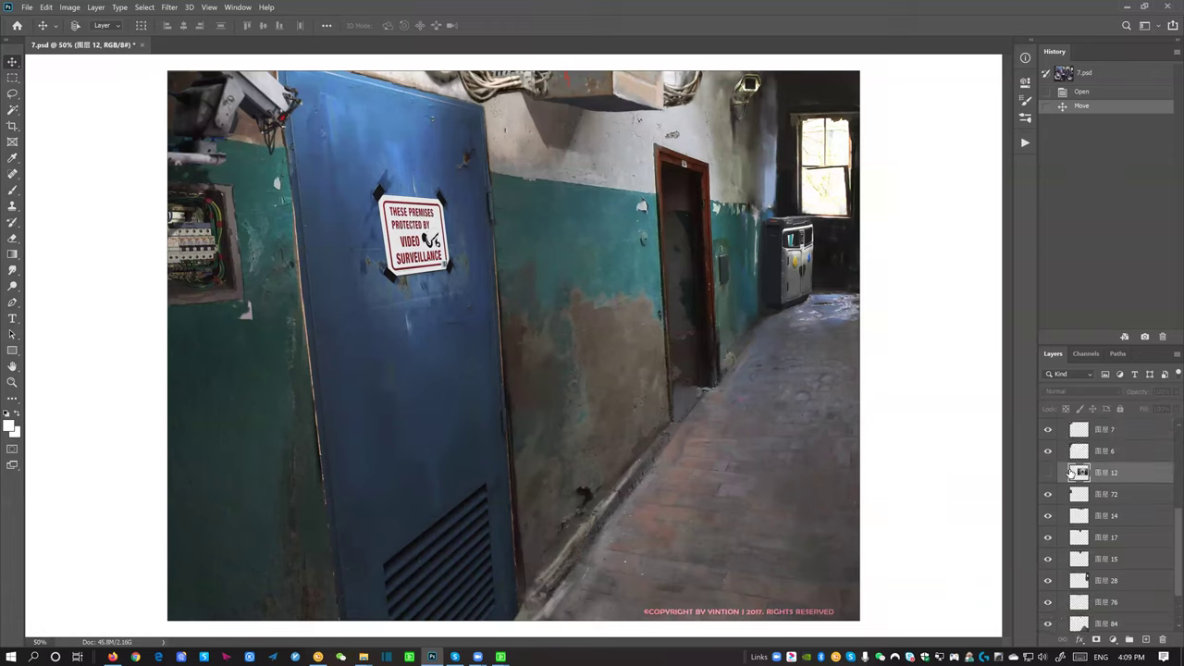
click(1047, 495)
click(1046, 494)
click(1046, 496)
Toggle 圖層 6, 圖層 7 and 圖層 45 to examine the surveillance camera and its cables, leaving them visible
scroll(1046, 495, up, 1)
click(1047, 468)
click(1047, 468)
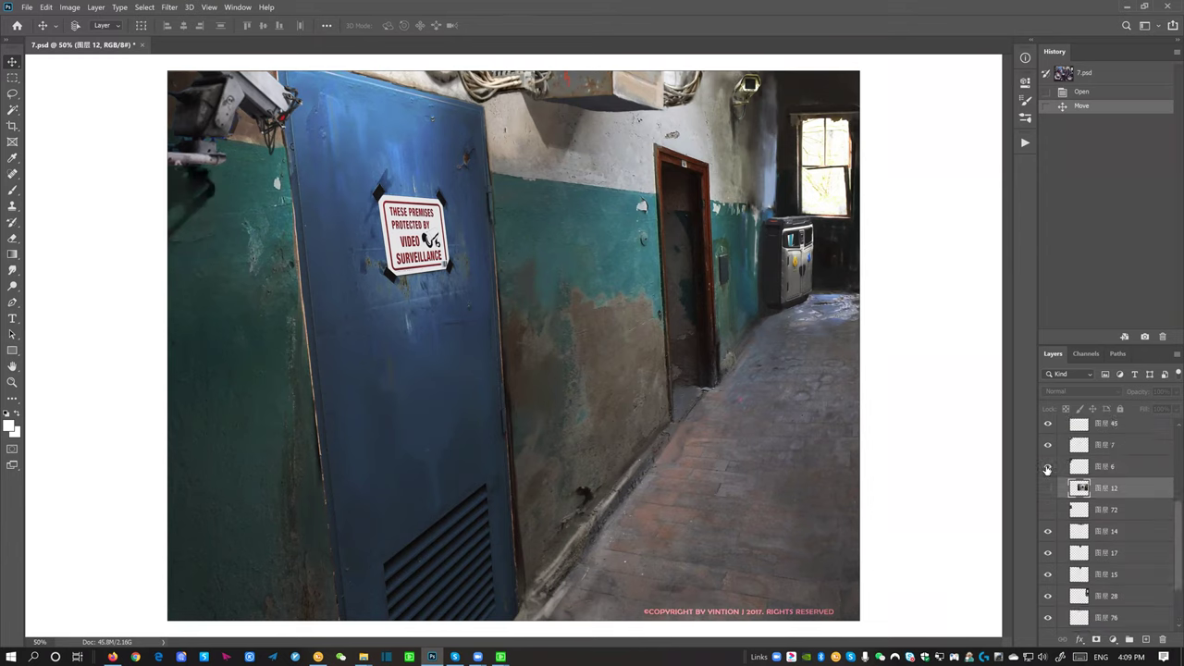
click(1046, 446)
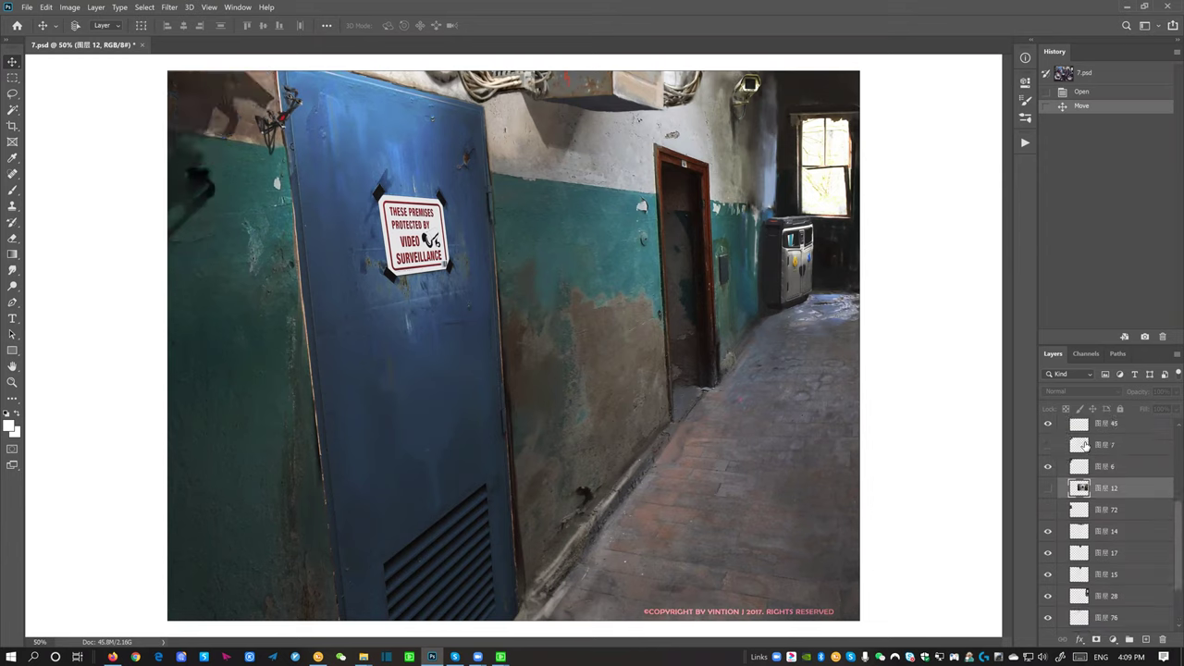
click(1047, 446)
scroll(1047, 467, up, 3)
click(1048, 485)
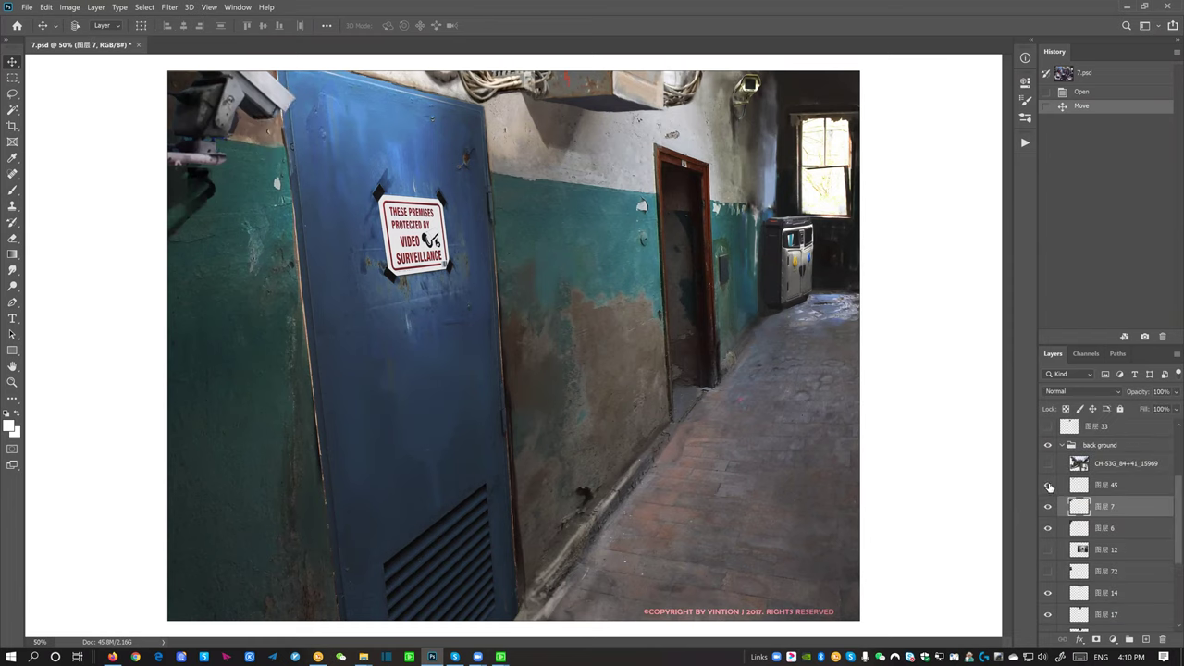
click(1048, 485)
Pick 圖層 28 and 圖層 11 at the corridor window, compare 圖層 28 on and off, and view 圖層 11 on its own
right_click(822, 166)
click(852, 170)
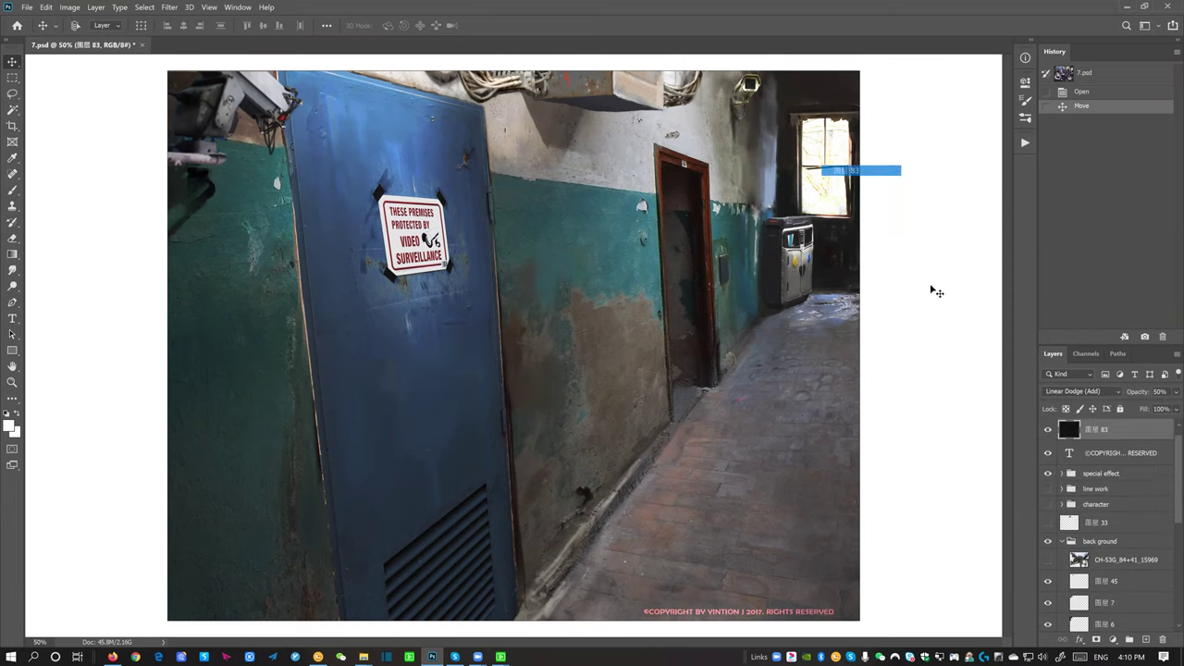
right_click(837, 174)
click(878, 201)
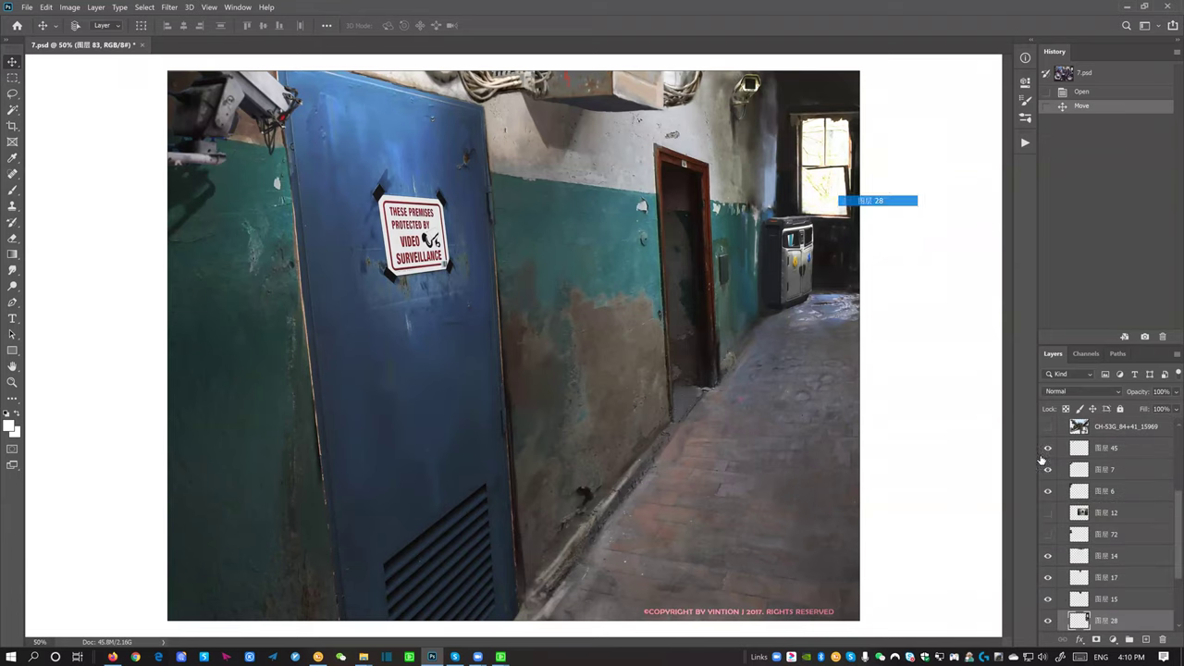
click(1049, 620)
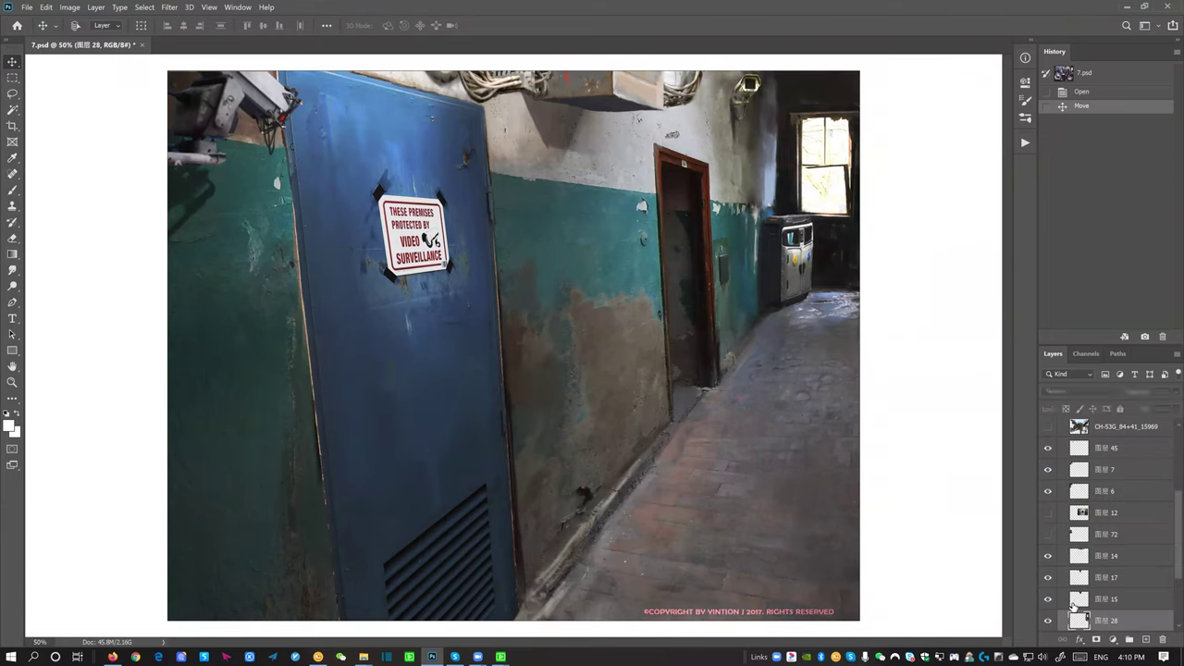
right_click(837, 173)
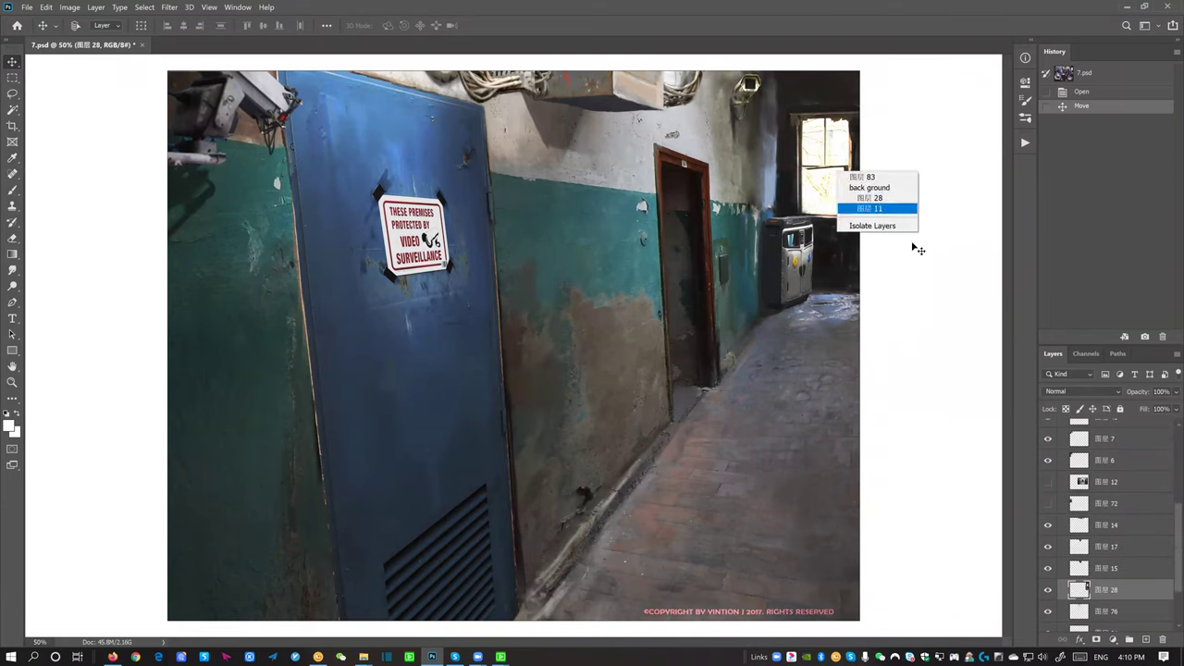
click(877, 208)
alt+click(1050, 623)
alt+click(1050, 623)
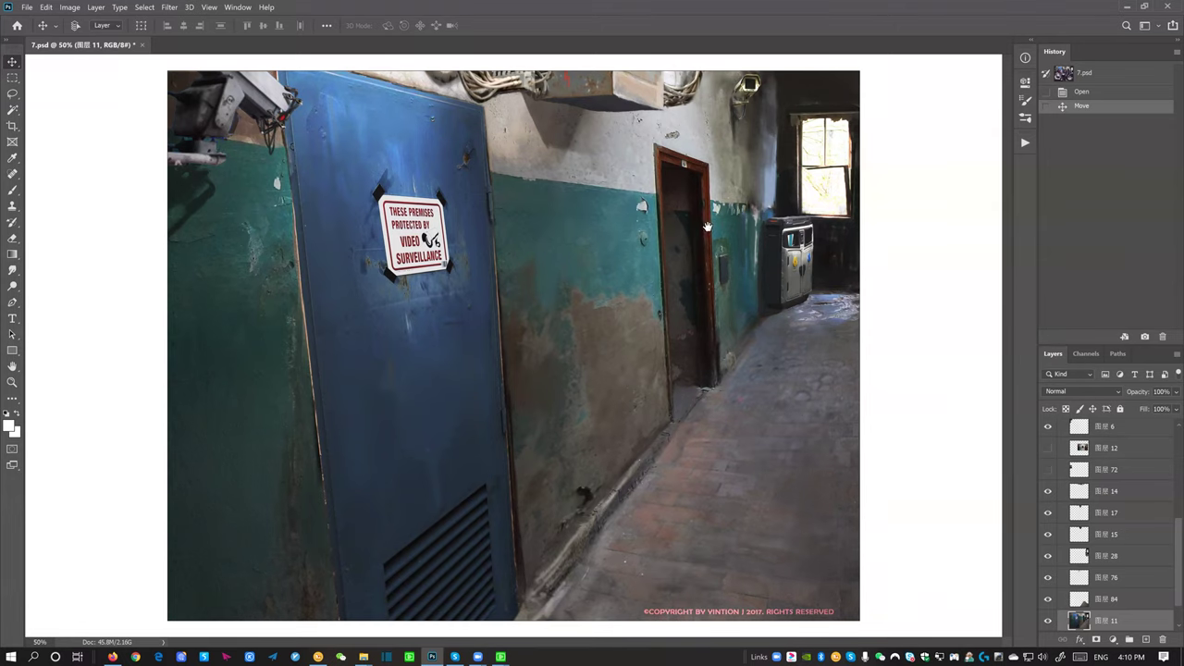
Show and expand the character group, and look through its layers down to the back ground group and back
scroll(1082, 479, up, 8)
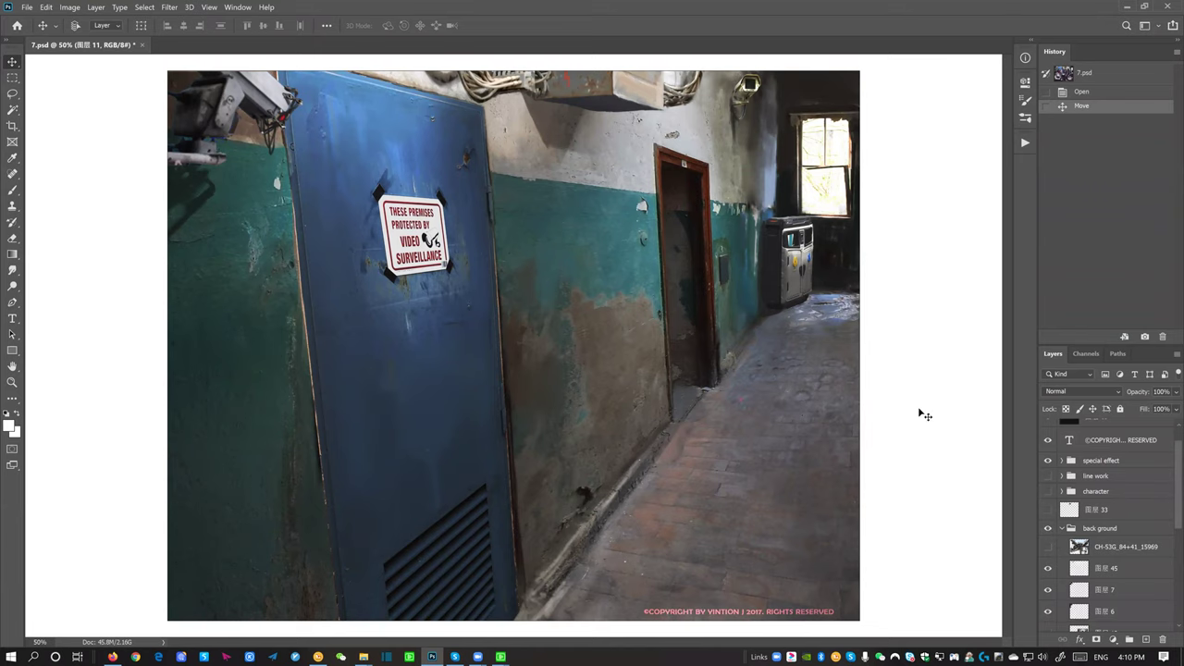
click(1047, 491)
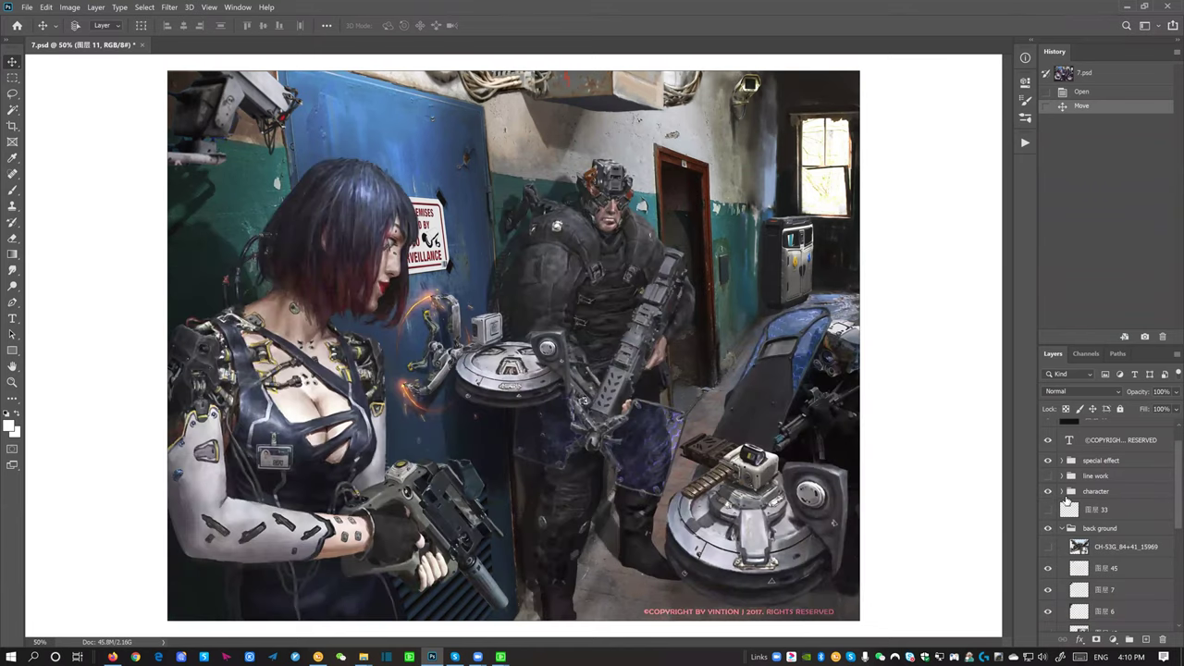
scroll(1110, 518, down, 10)
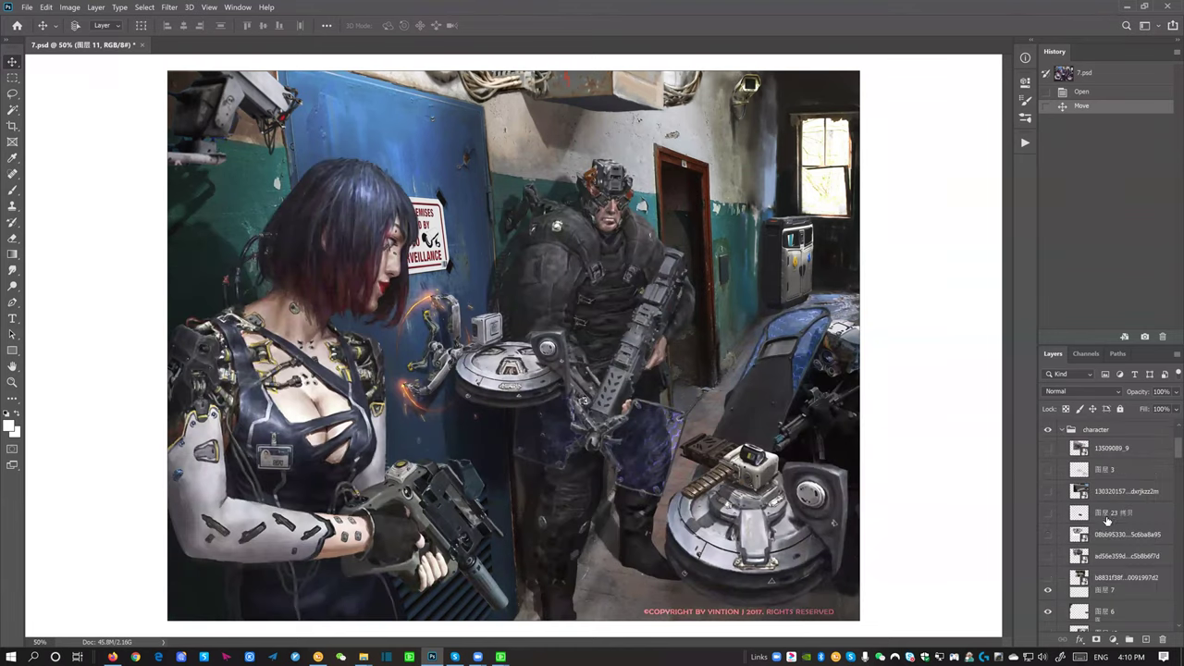
scroll(1165, 555, down, 5)
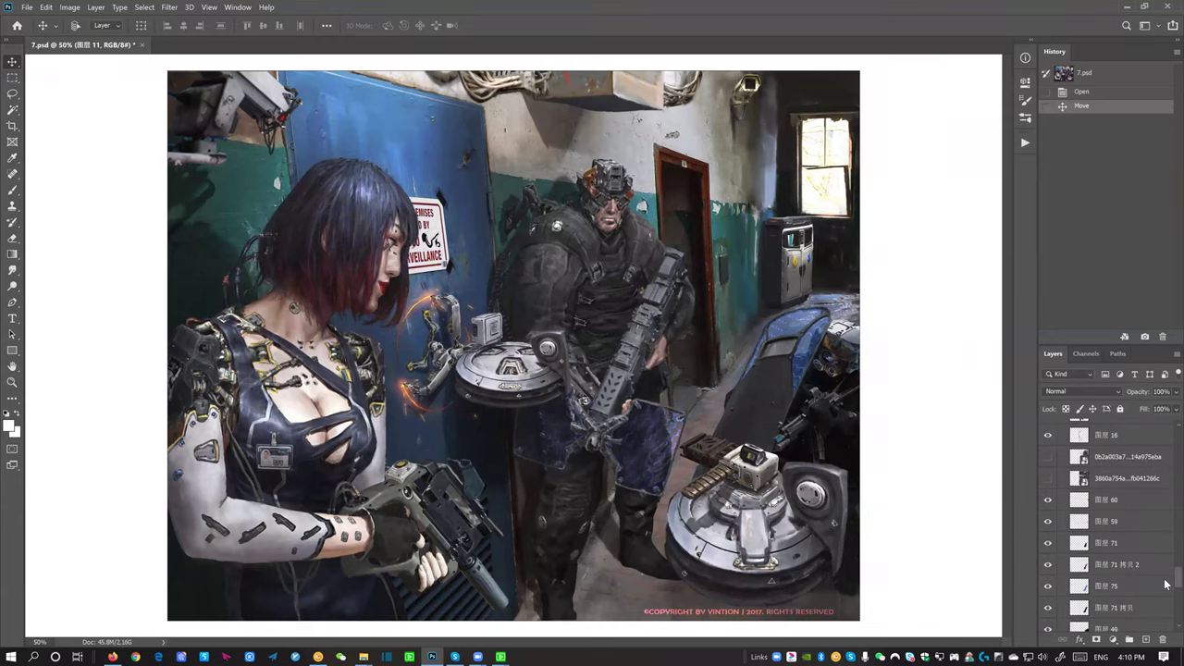
scroll(1165, 596, down, 5)
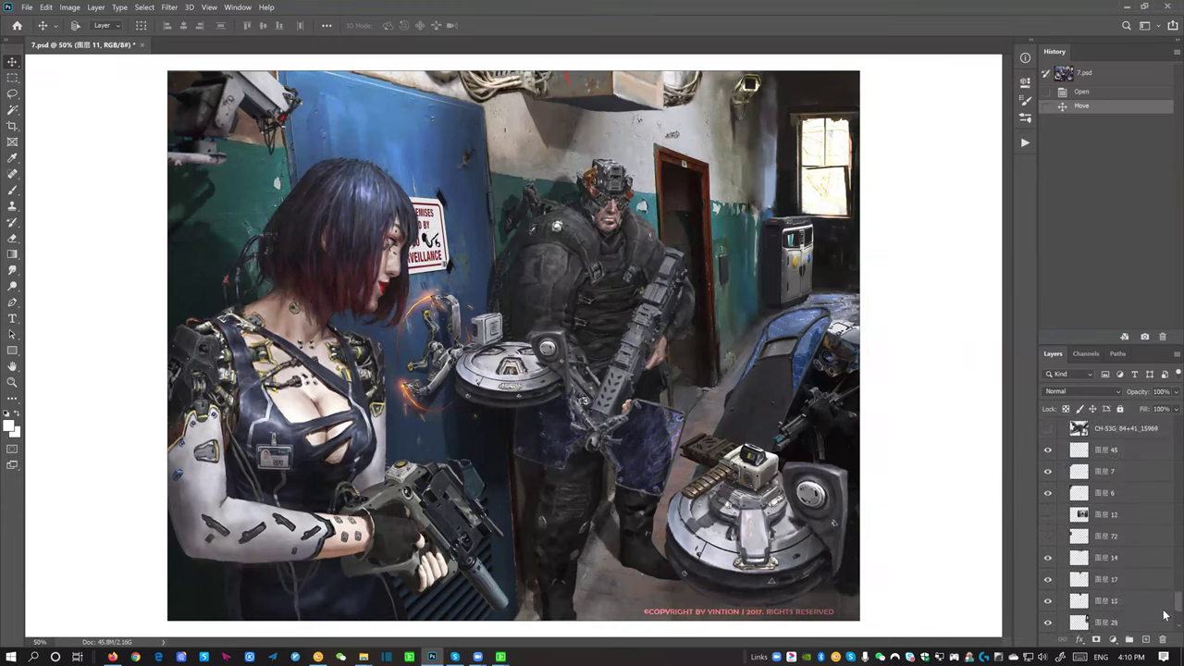
scroll(1164, 611, up, 3)
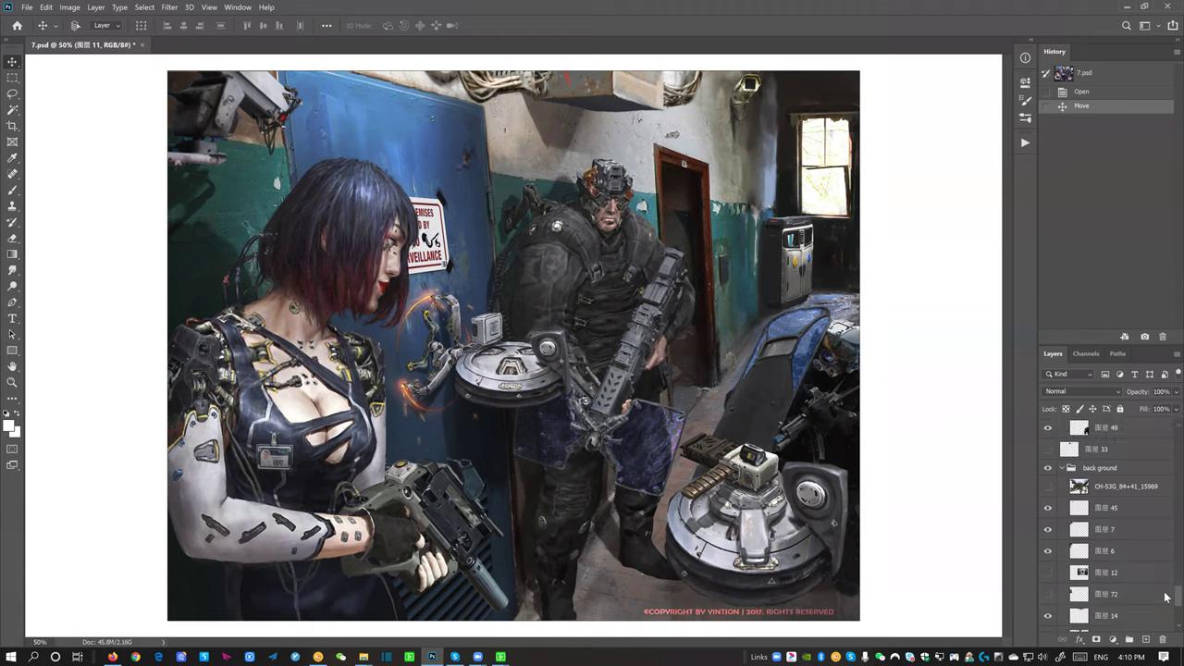
scroll(1112, 561, up, 1)
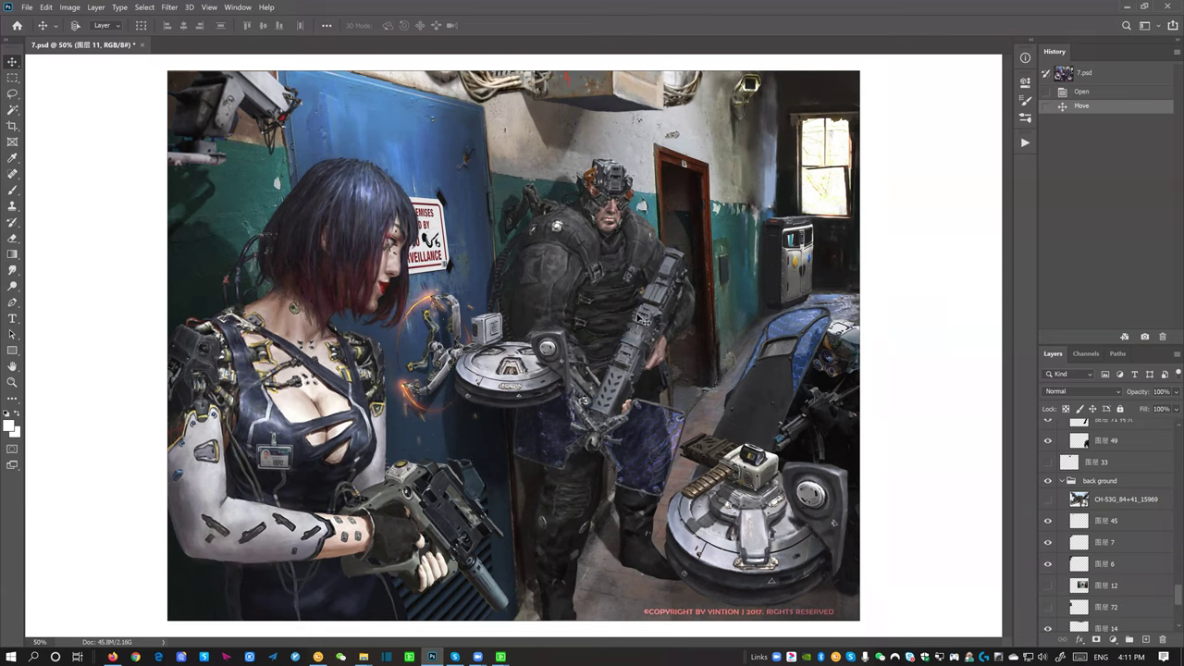
scroll(1106, 490, up, 5)
scroll(1108, 492, up, 8)
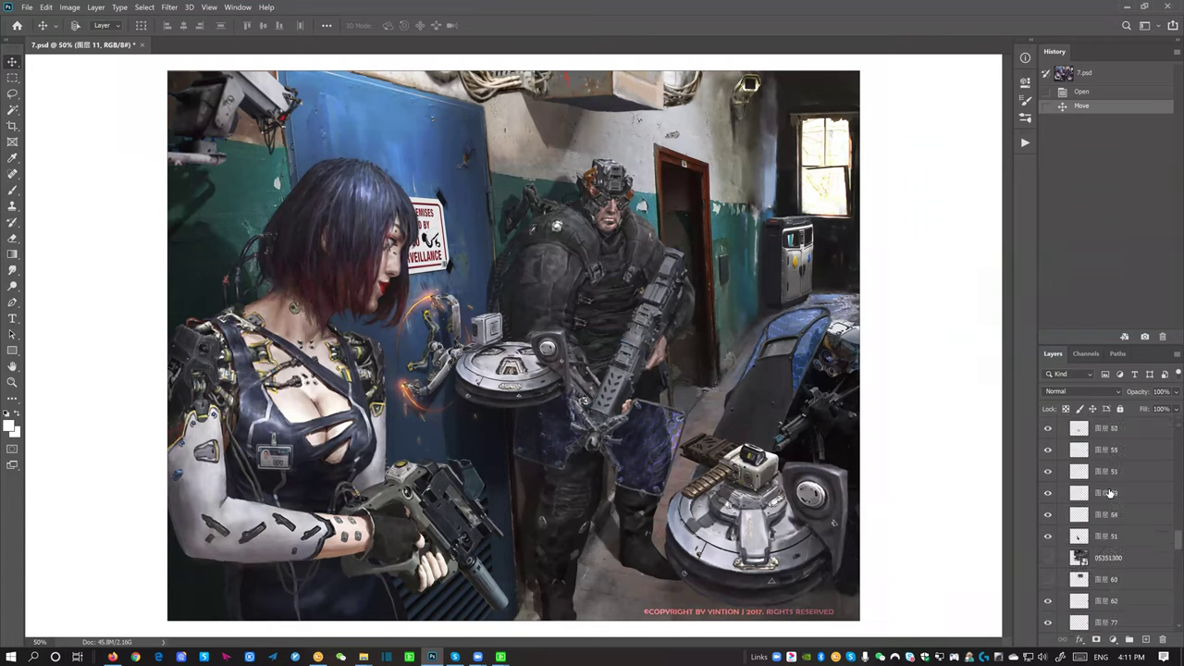
scroll(1108, 494, up, 8)
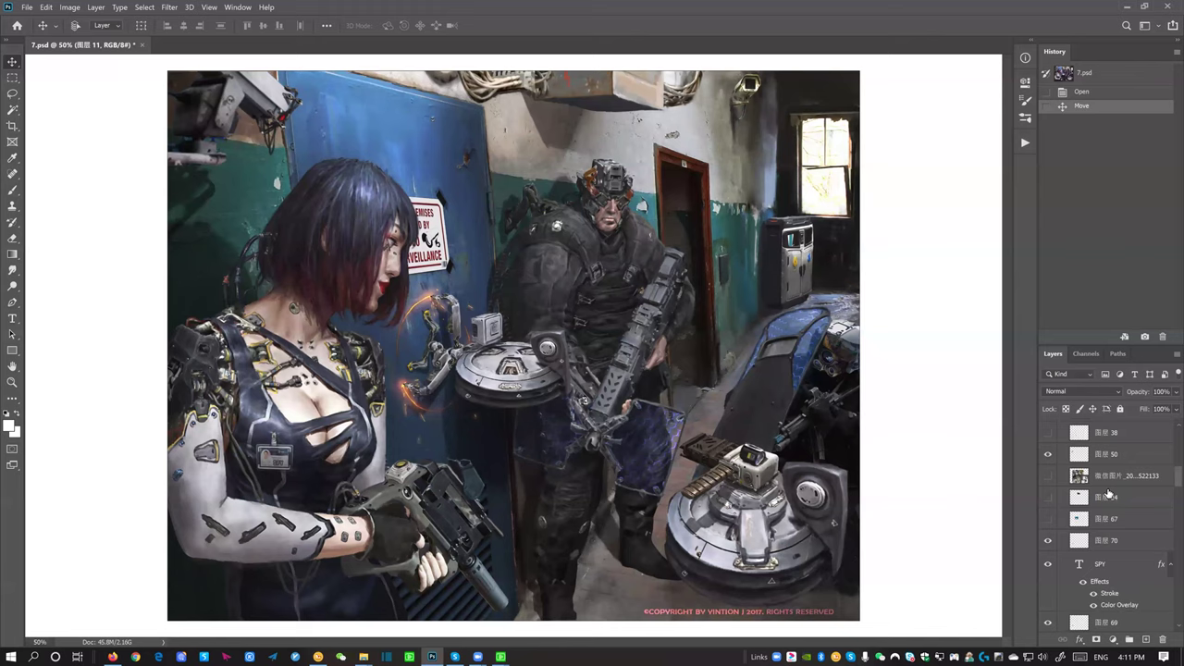
scroll(1108, 494, up, 8)
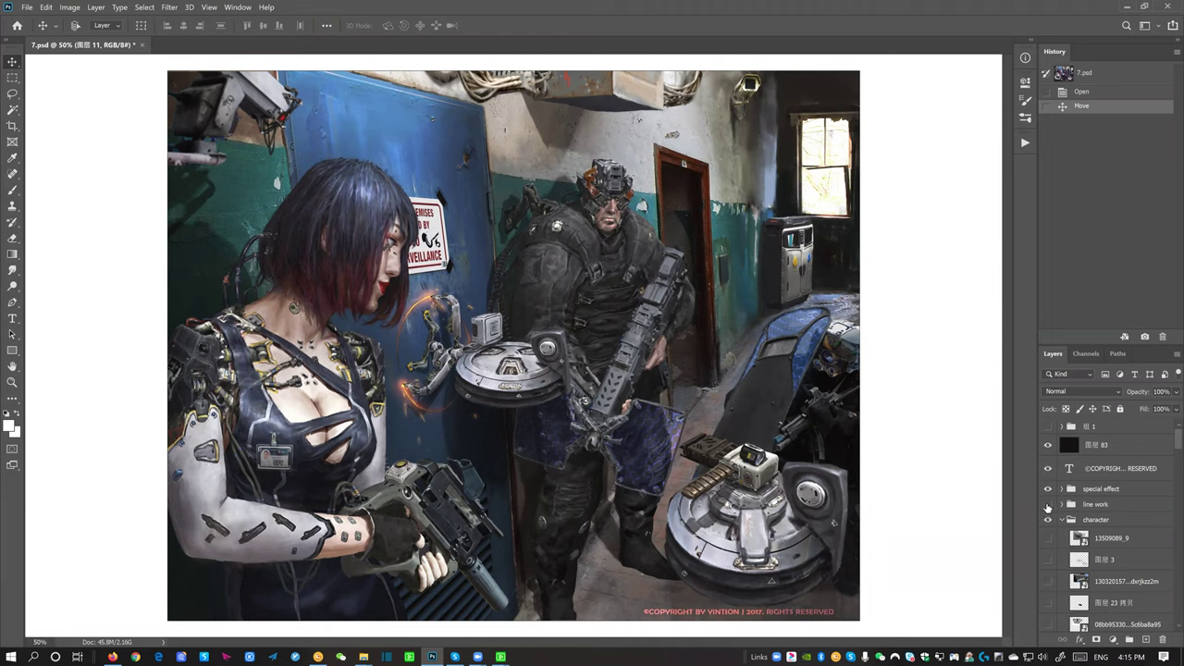
Switch to GeeImageViewer, view the full-body humanoid robot reference image, and close the viewer
click(1065, 504)
click(1070, 479)
click(363, 656)
key(alt+Tab)
click(500, 656)
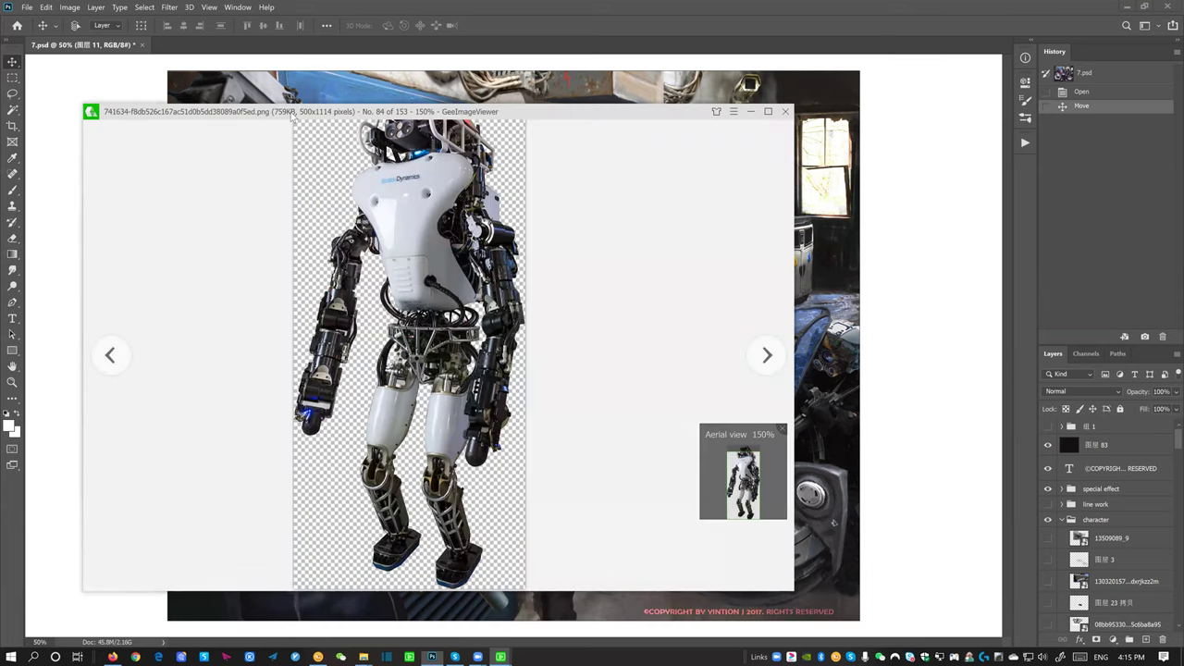
key(Escape)
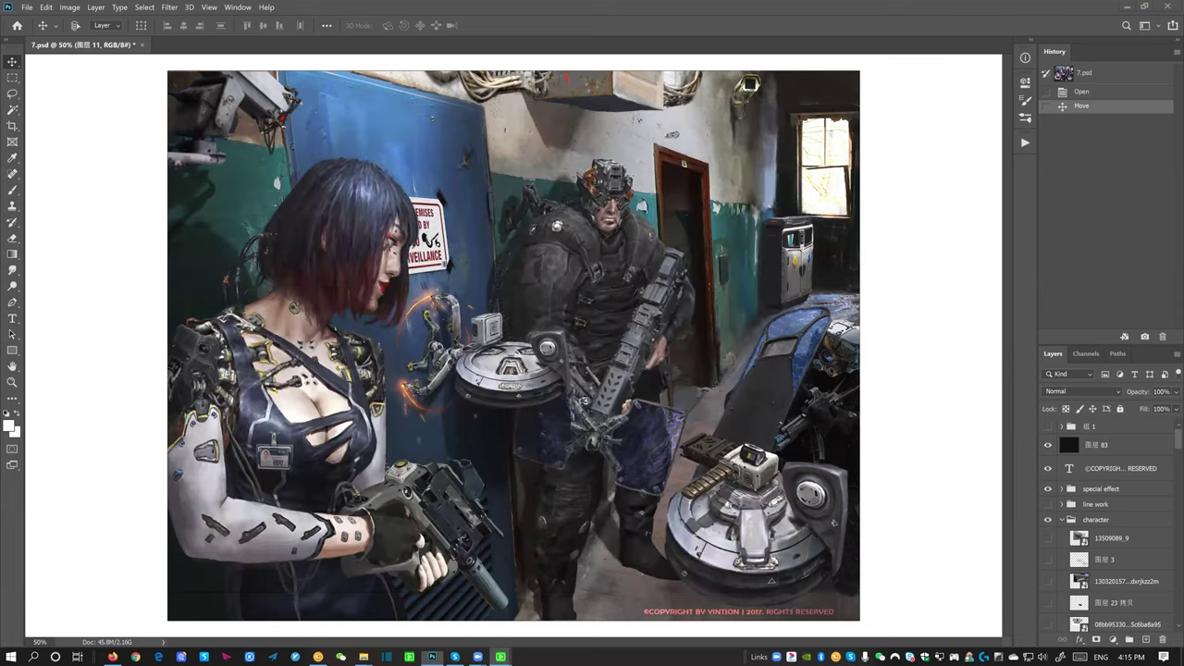
Switch to File Explorer and look through the 1work folder's PSD files from its end back to around 158
click(363, 656)
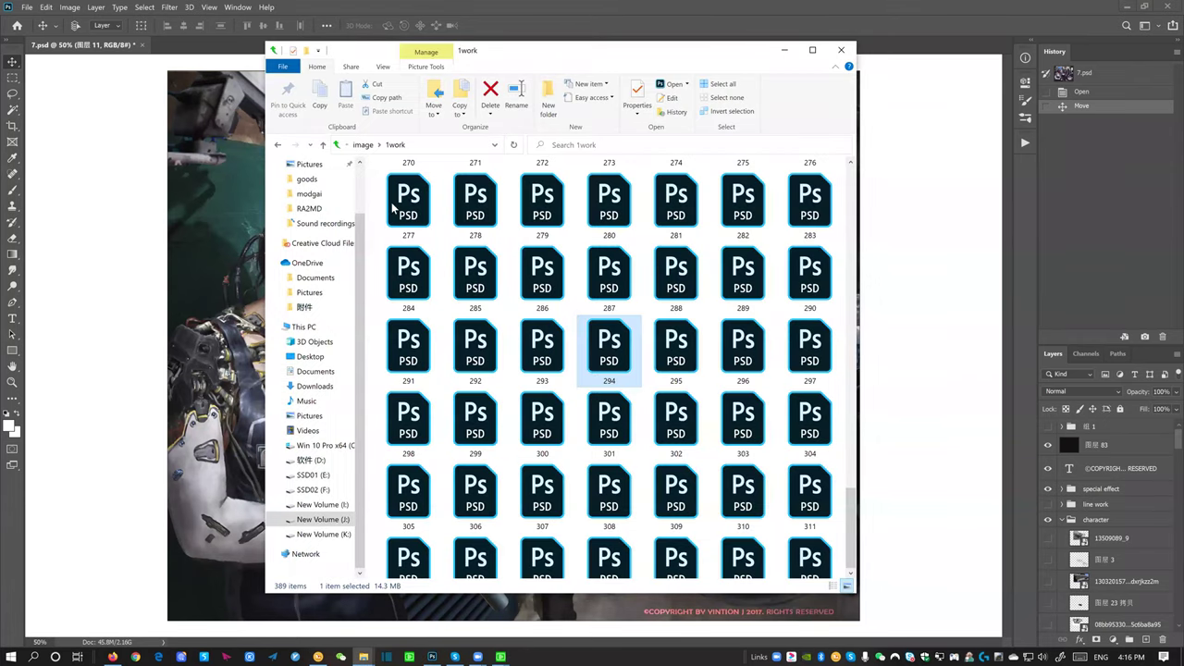
scroll(776, 355, down, 5)
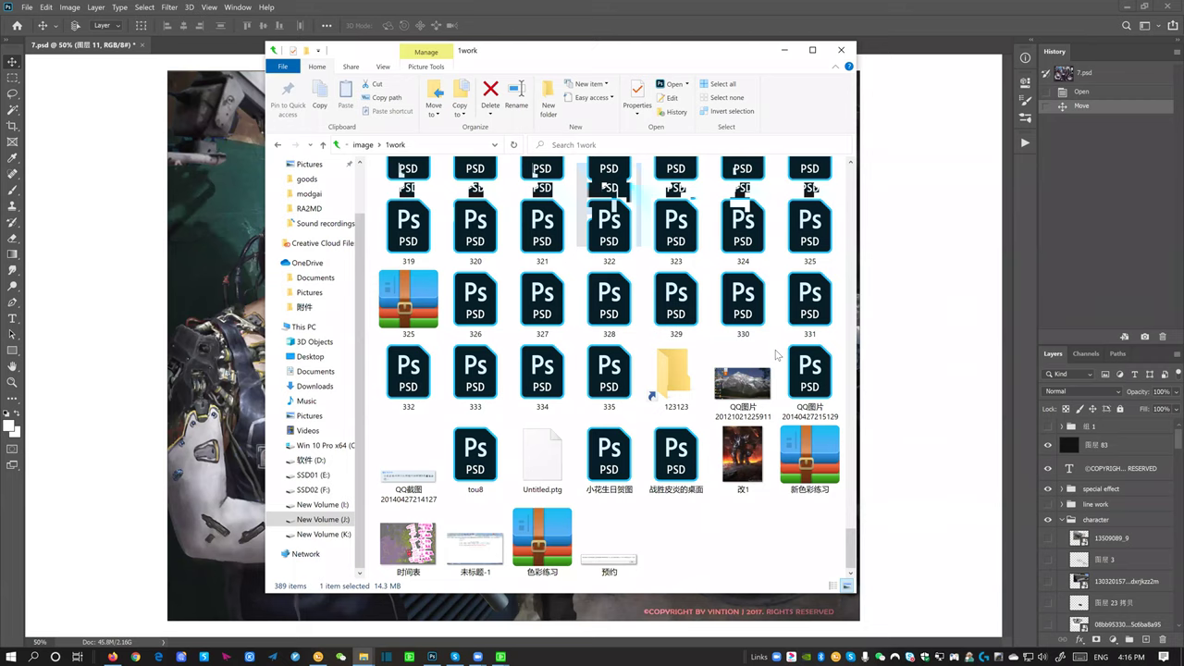
click(738, 516)
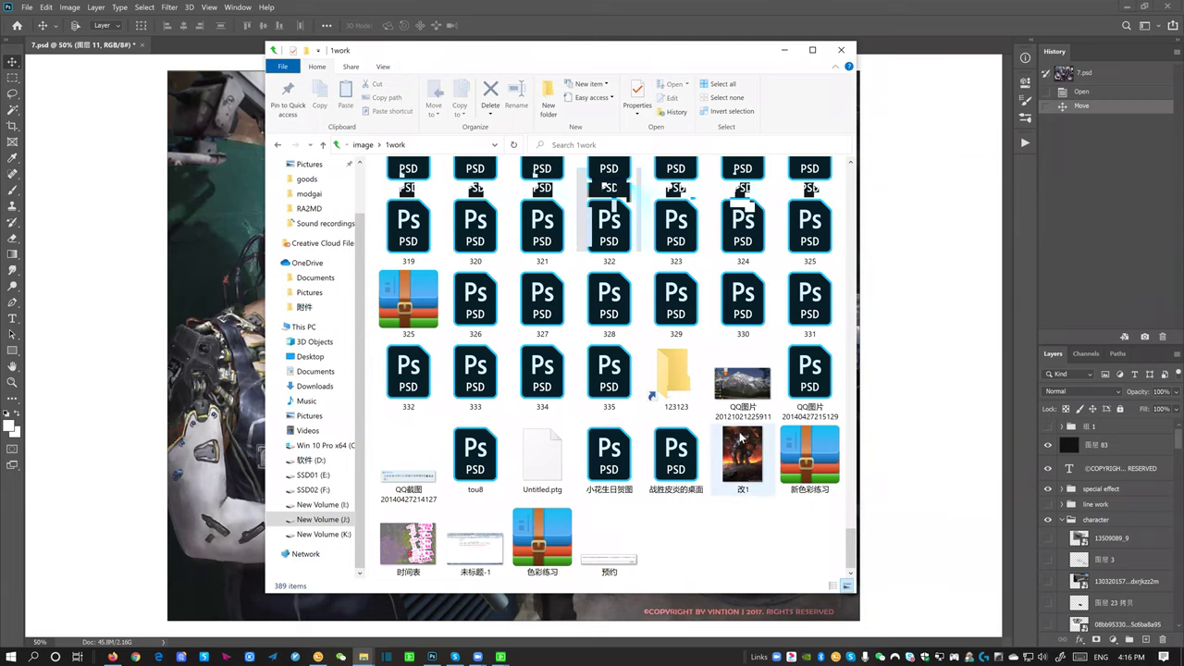
scroll(740, 435, up, 8)
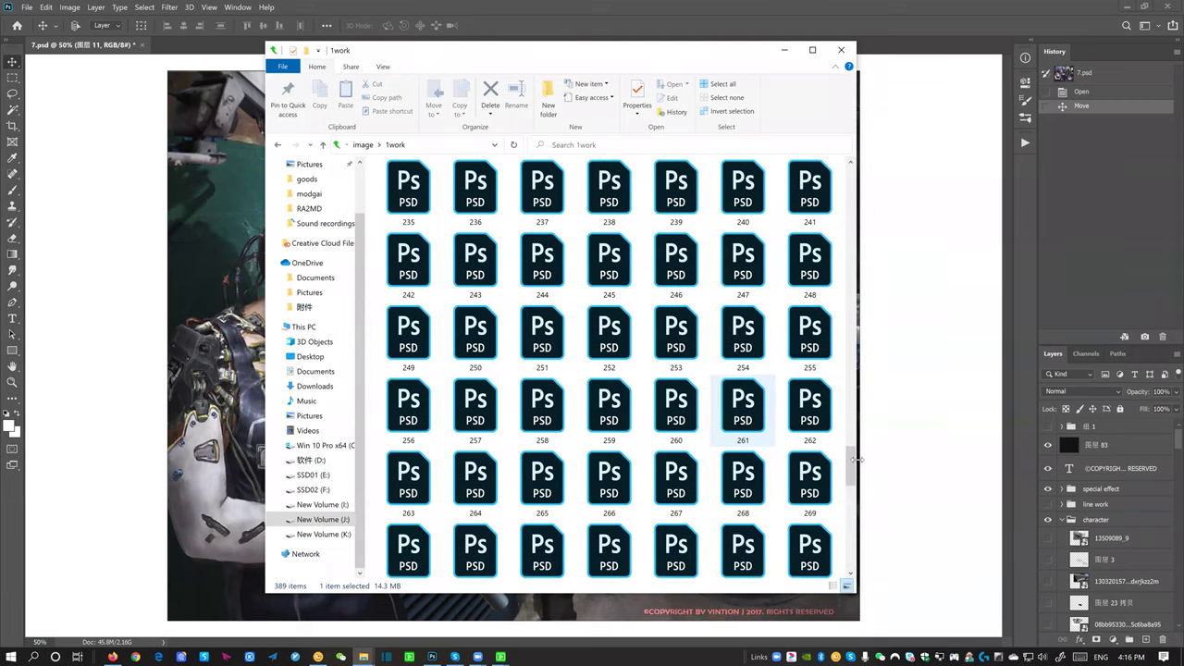
drag(853, 462, 845, 513)
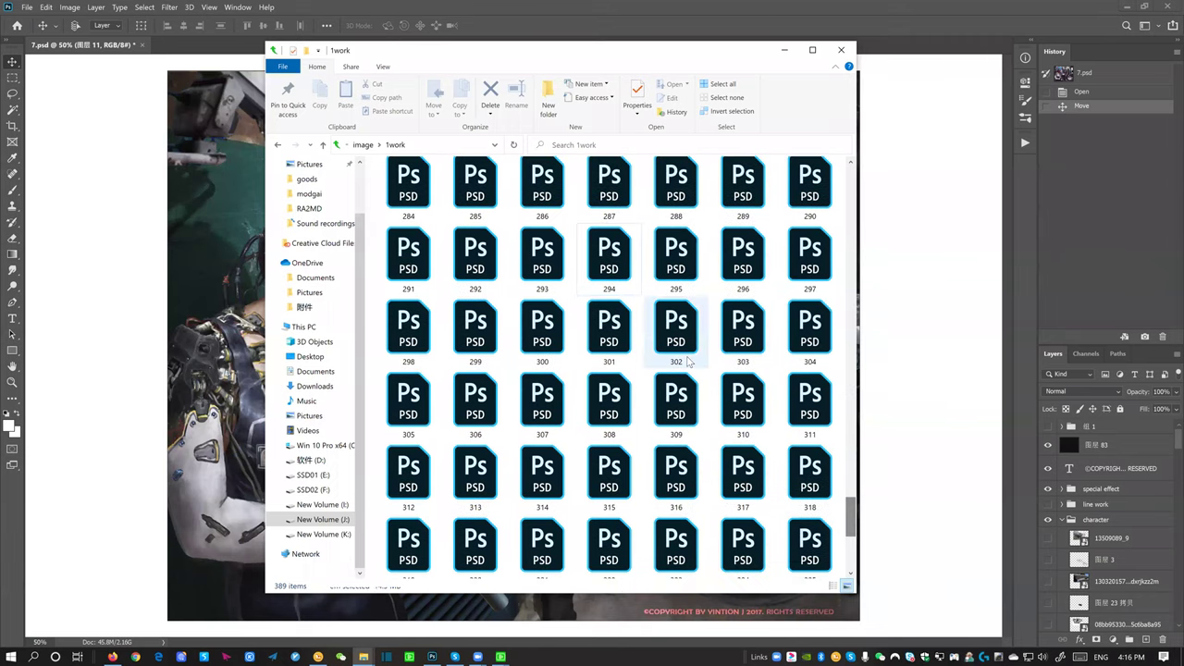
scroll(852, 514, down, 2)
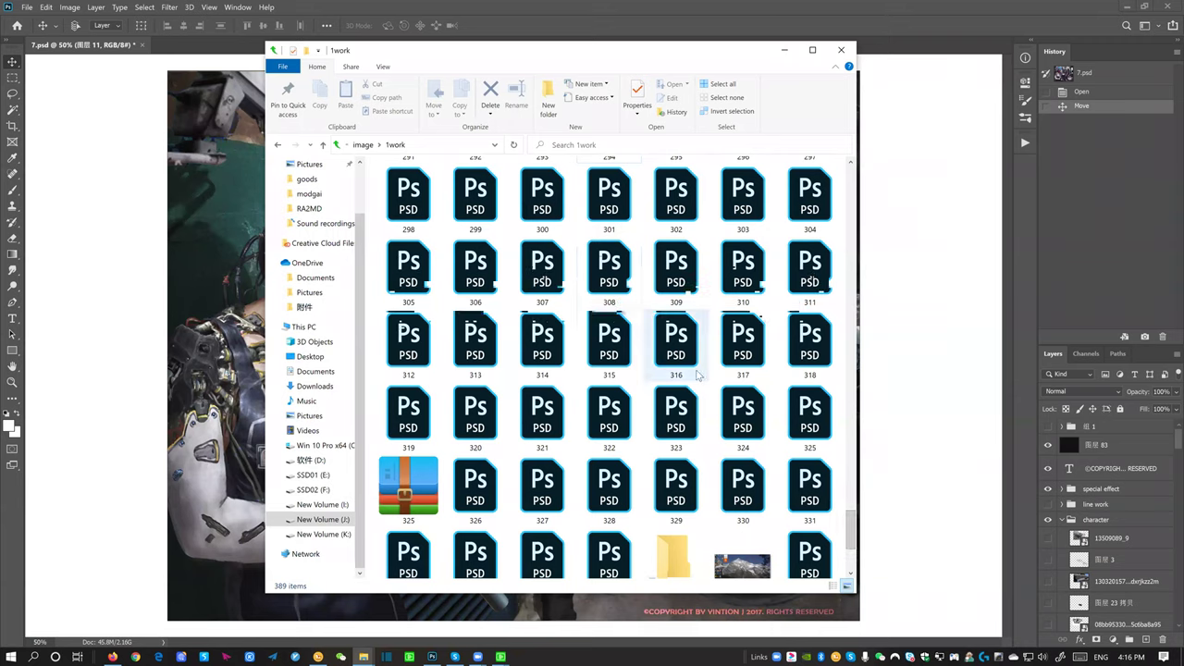
scroll(704, 366, up, 6)
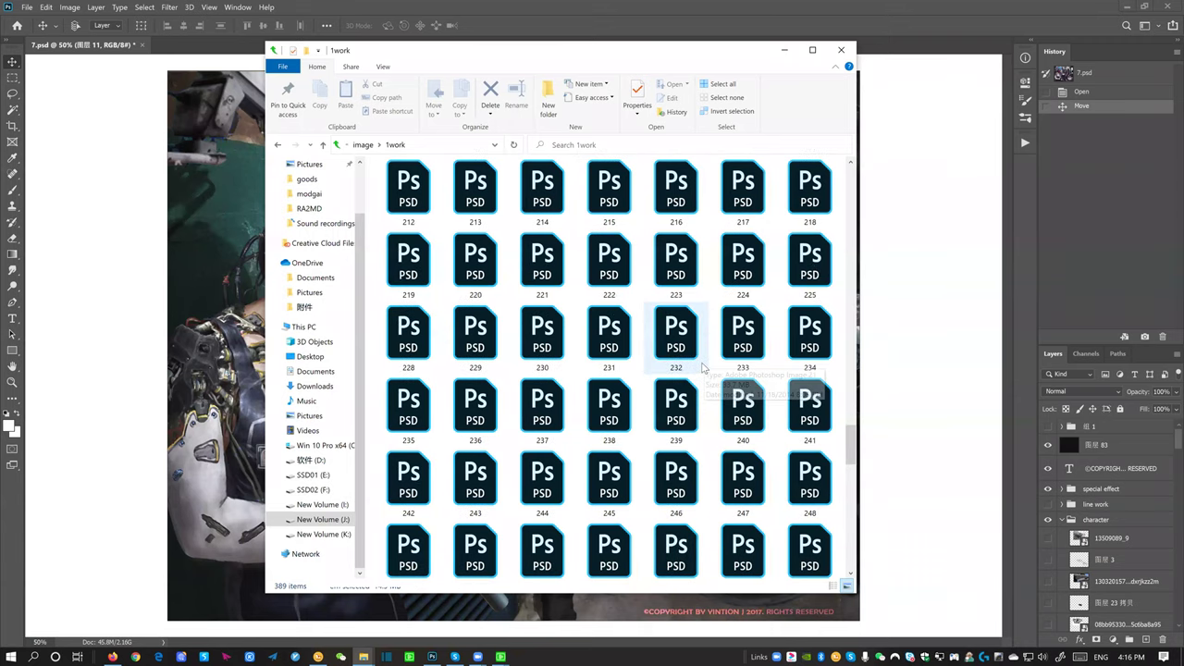
scroll(705, 366, up, 4)
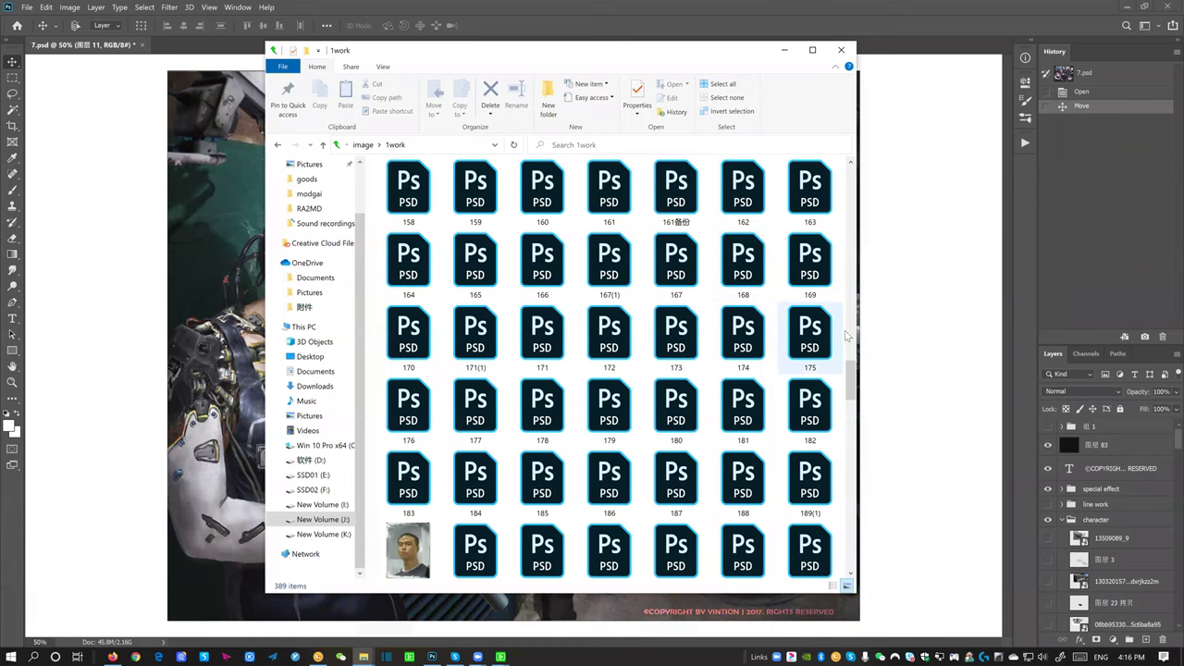
scroll(767, 370, down, 1)
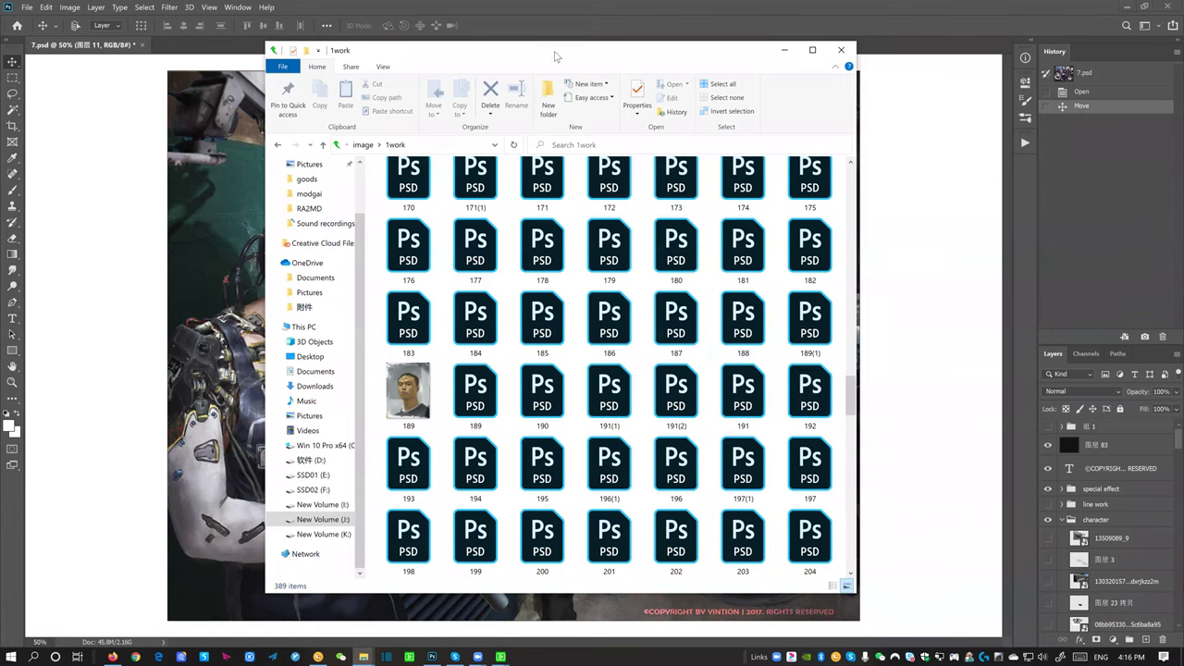
Look through the 1work folder down to its last items again, then back up to the files around 118
drag(555, 53, 537, 52)
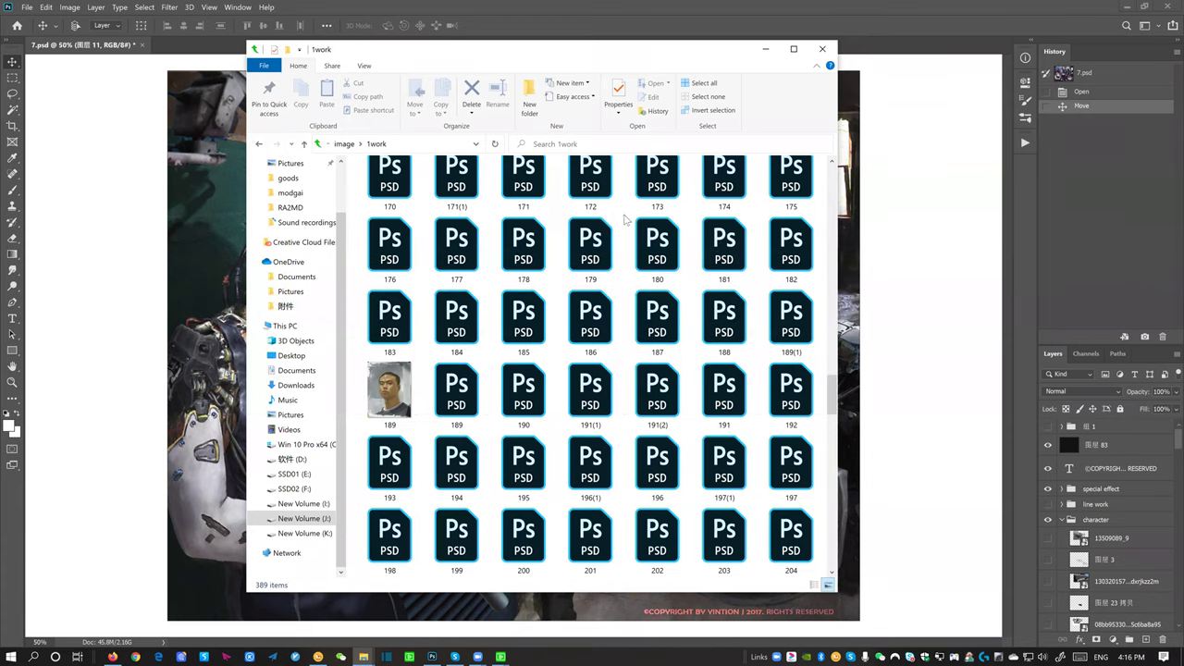
scroll(626, 223, down, 5)
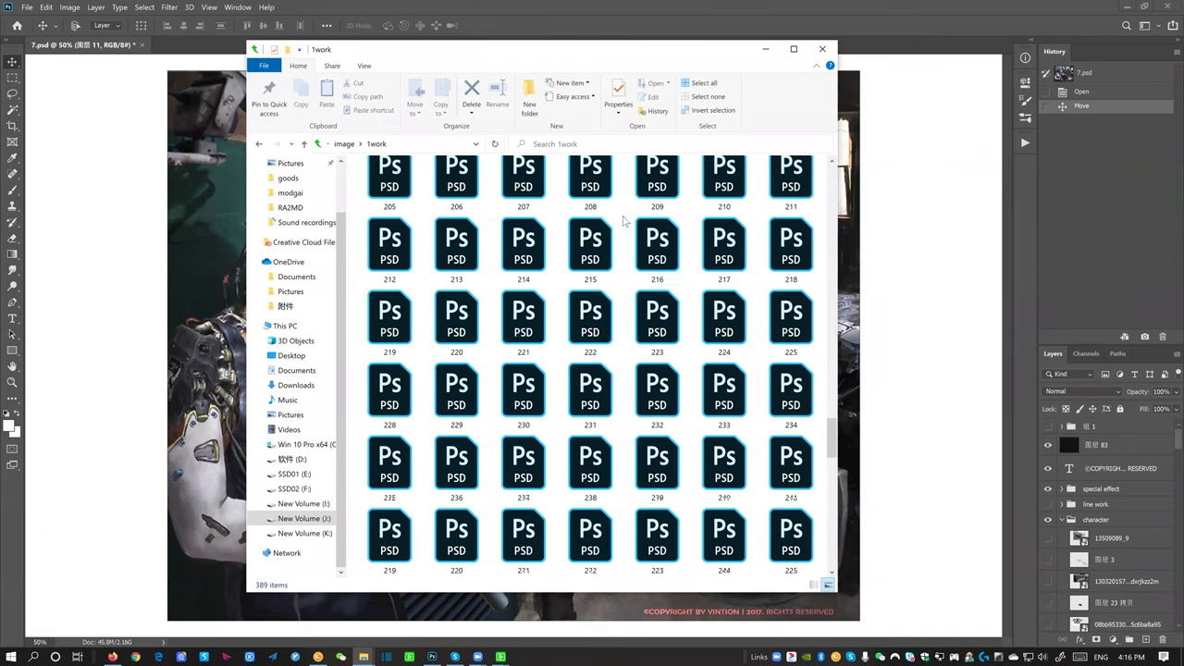
scroll(625, 222, down, 15)
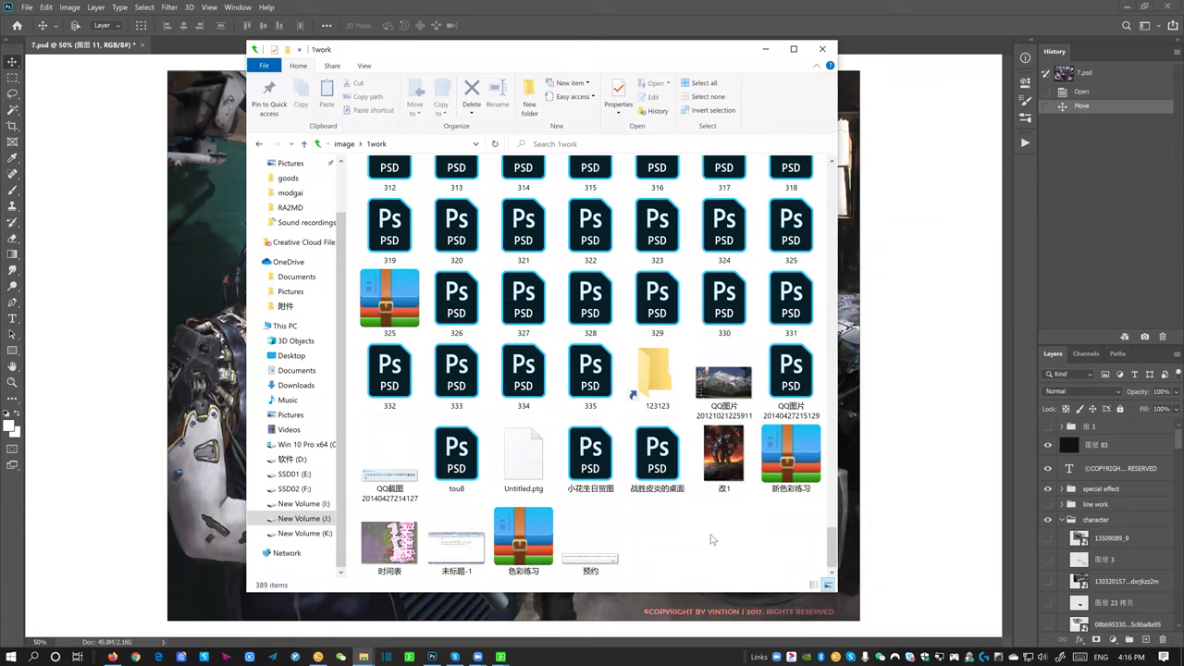
scroll(676, 444, up, 5)
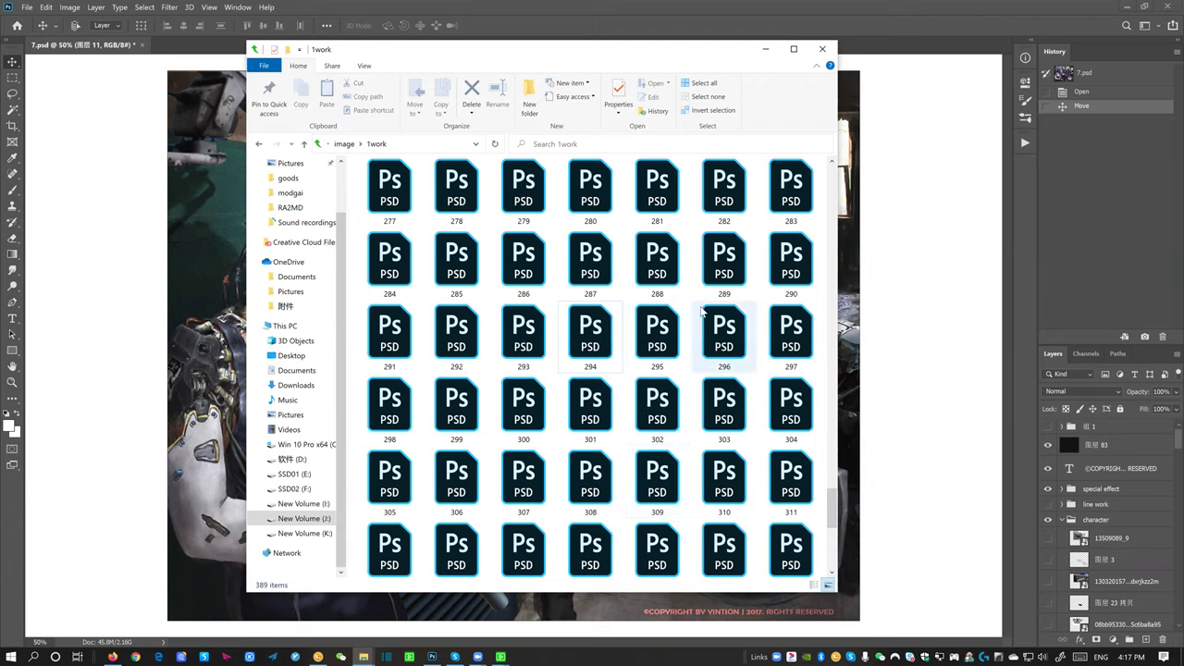
scroll(638, 426, down, 5)
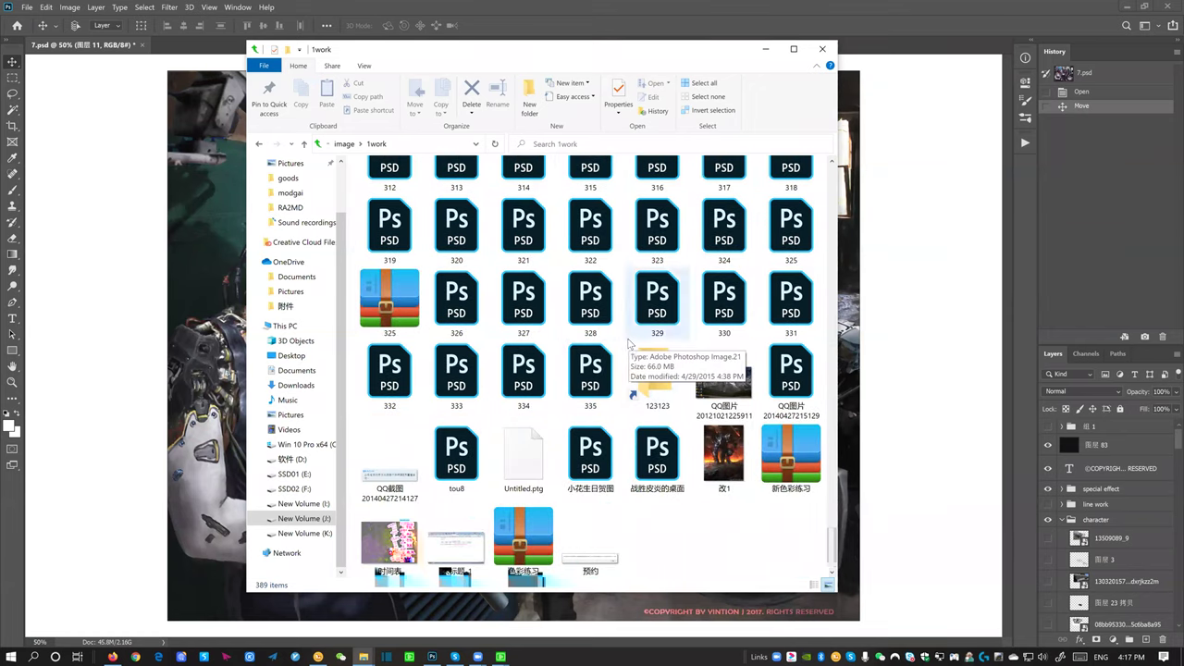
scroll(621, 344, up, 5)
scroll(622, 342, up, 9)
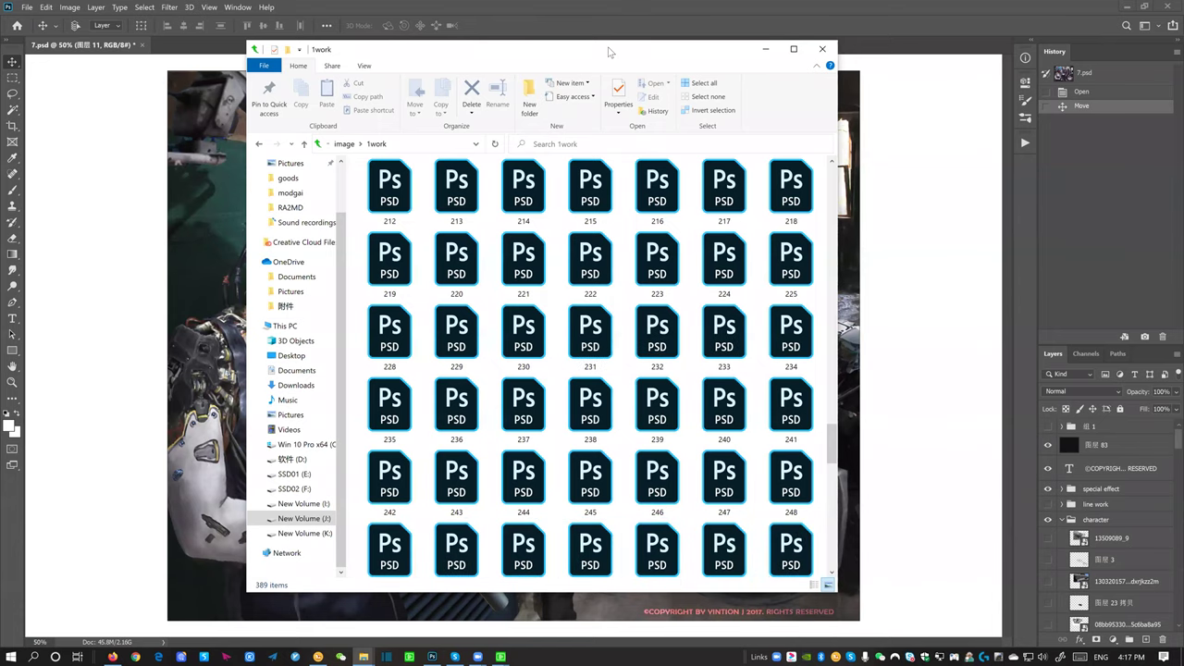
drag(609, 52, 531, 59)
scroll(524, 293, up, 13)
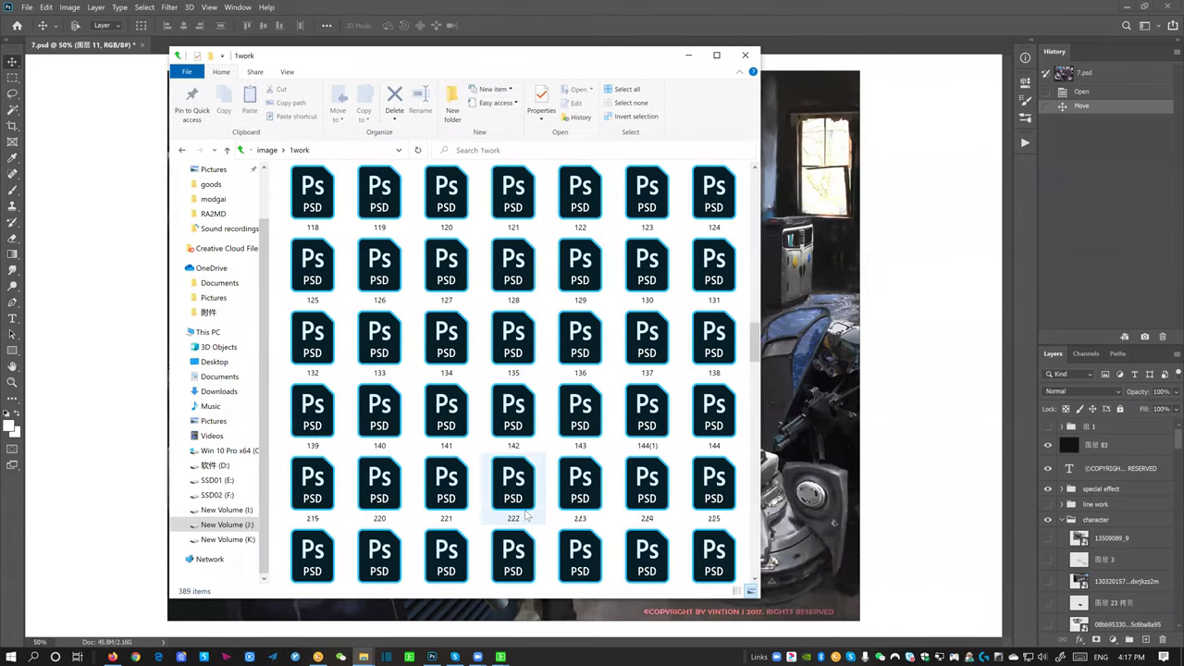
View 135.psd from the 1work folder in GeeImageViewer and page forward through the paintings to 159.psd
click(500, 655)
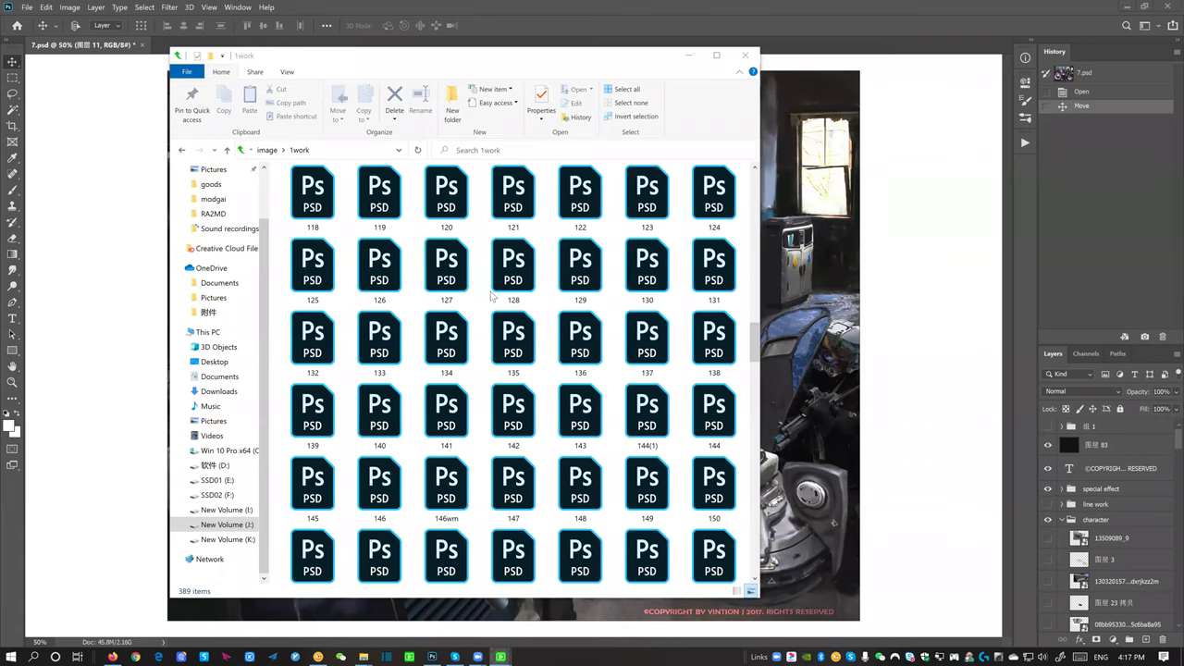
click(542, 368)
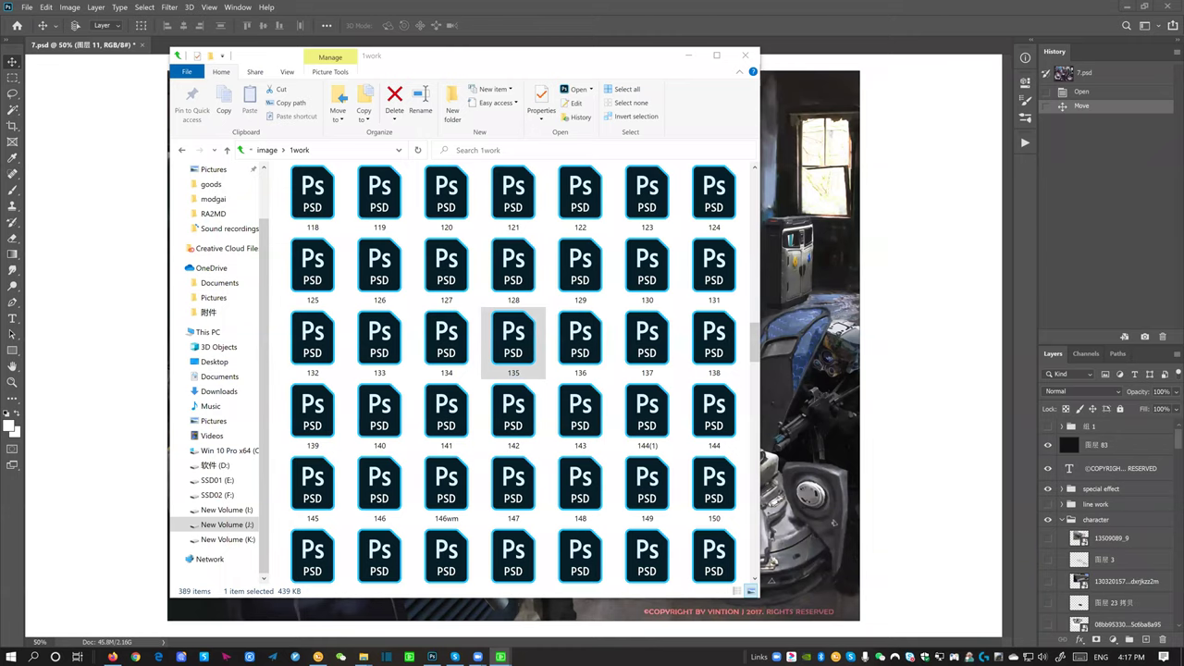
key(Return)
click(637, 354)
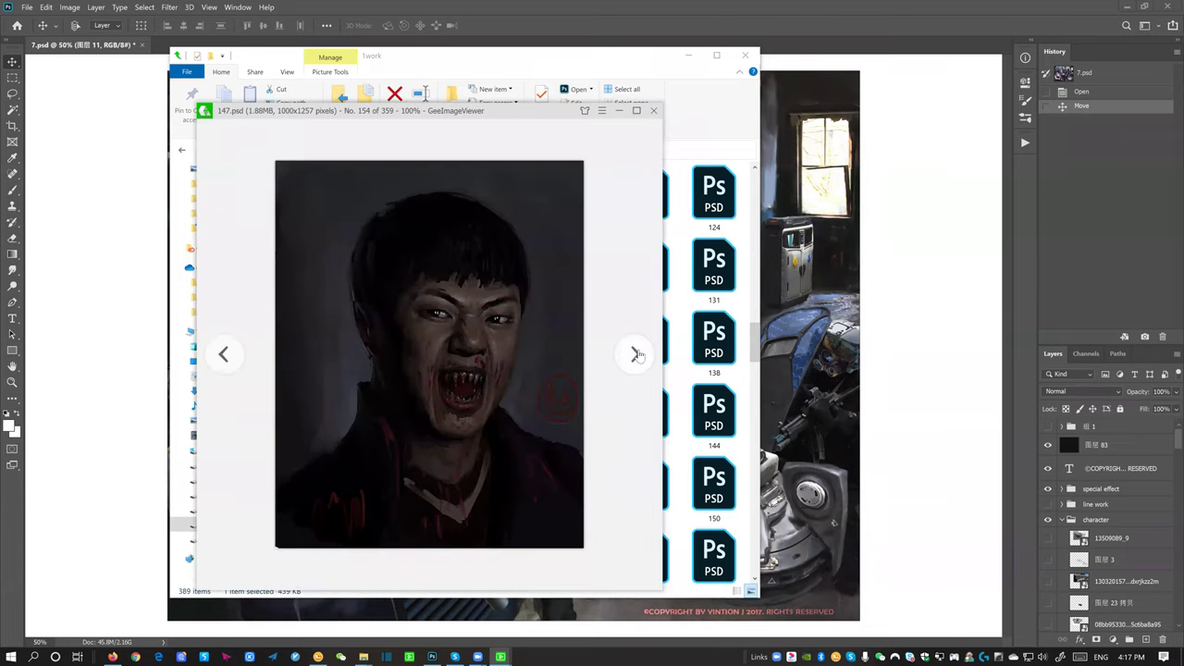
click(636, 354)
click(636, 354)
click(636, 355)
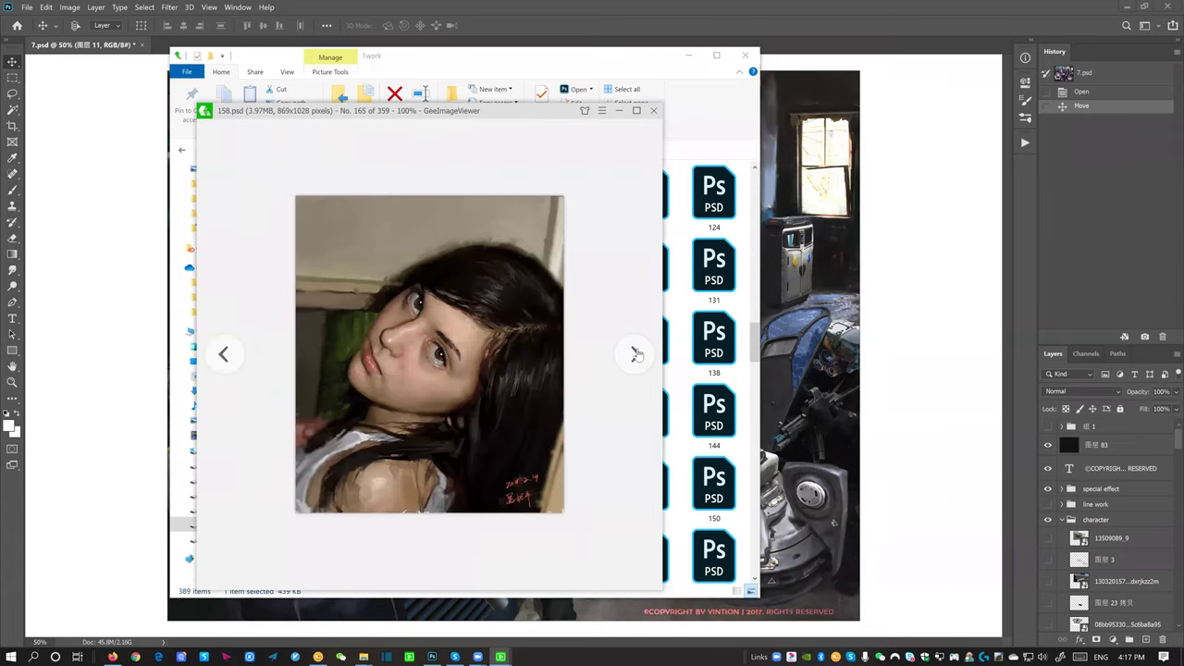
click(636, 354)
Move the image viewer aside to uncover the folder and page forward through the artwork from 159.psd to 189.jpg
drag(468, 111, 803, 105)
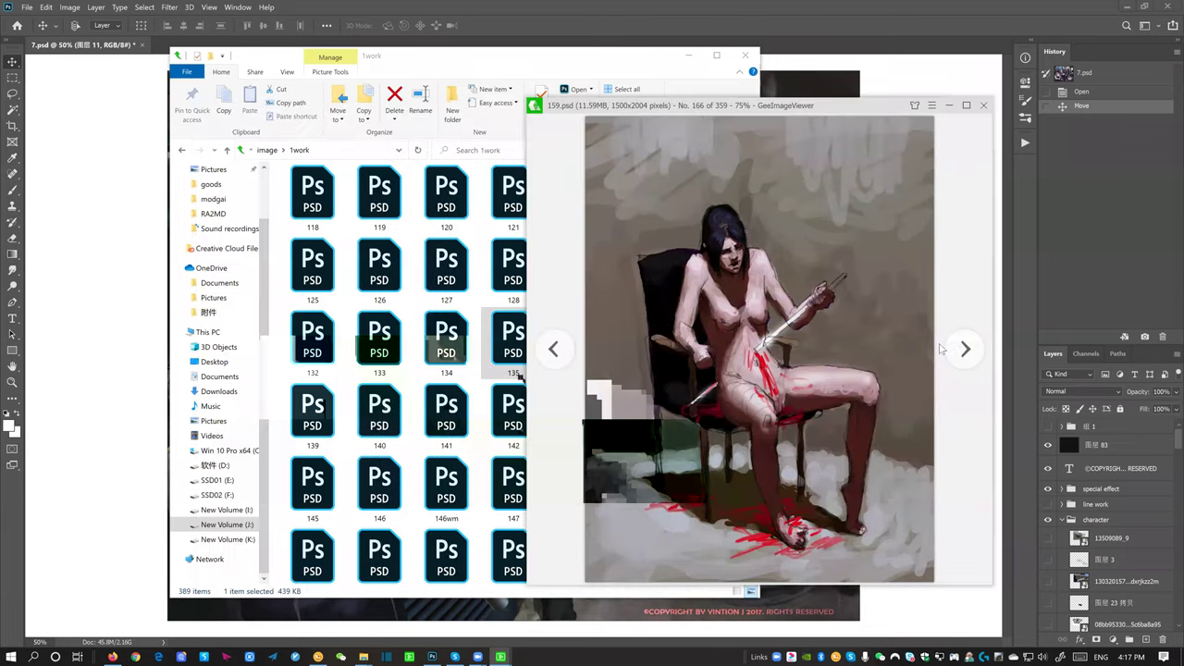
click(965, 349)
click(965, 350)
click(965, 355)
click(966, 355)
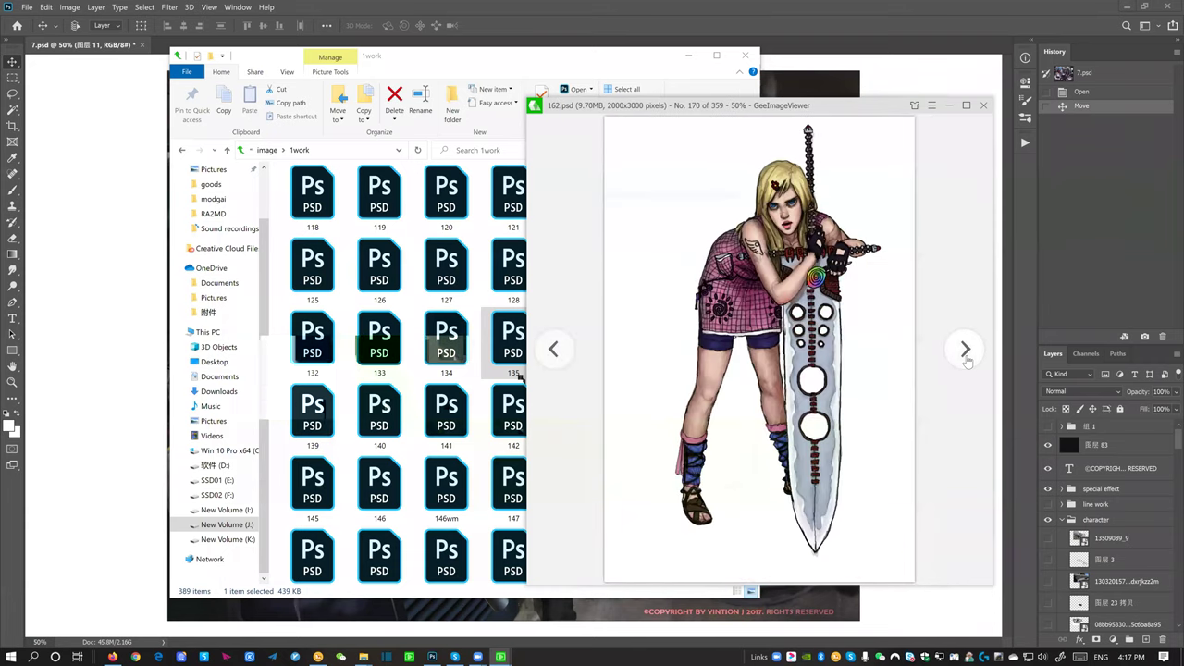
click(965, 355)
click(965, 355)
click(966, 353)
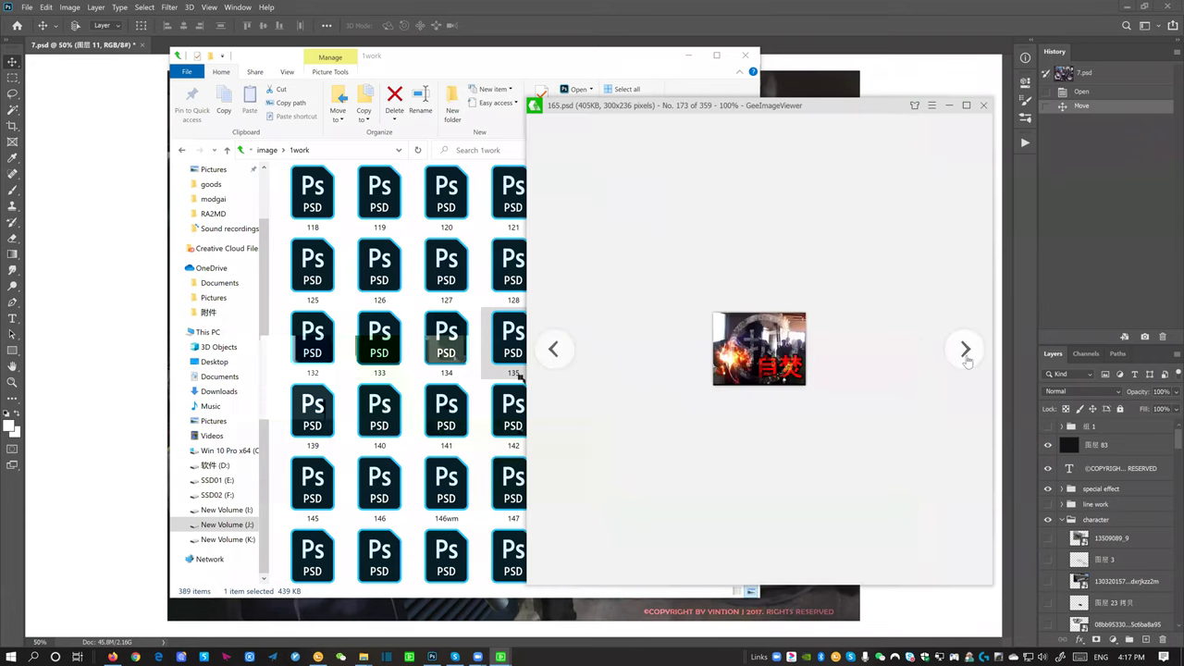
click(966, 353)
click(965, 355)
click(966, 355)
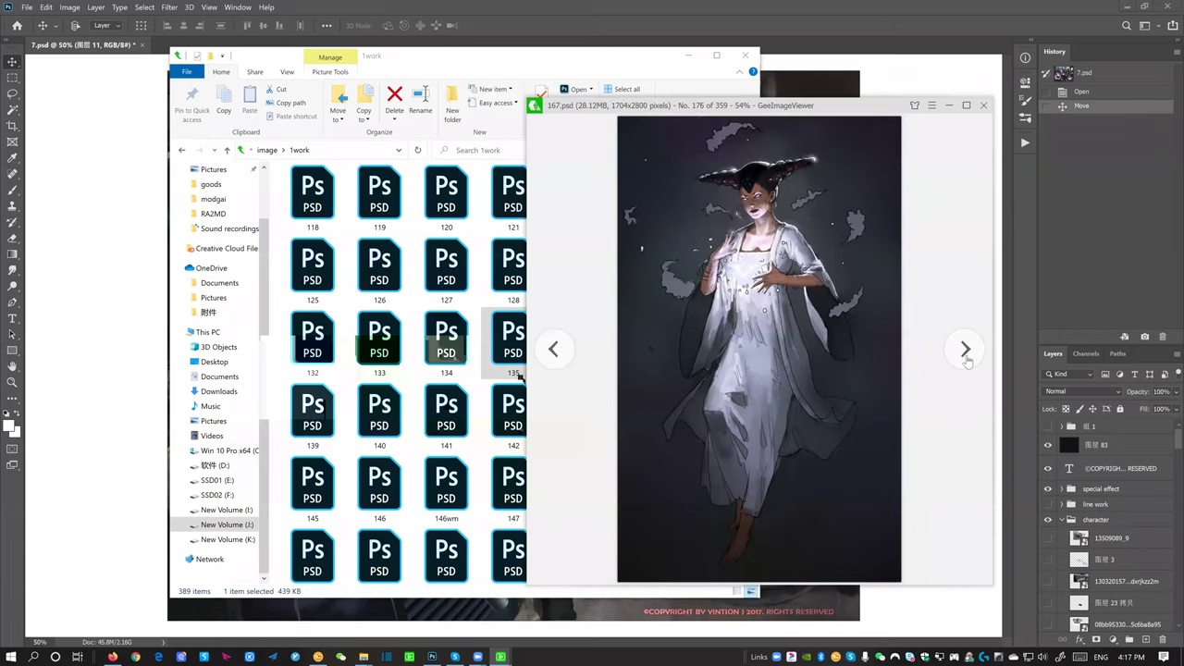
click(965, 356)
click(965, 353)
click(966, 354)
click(965, 353)
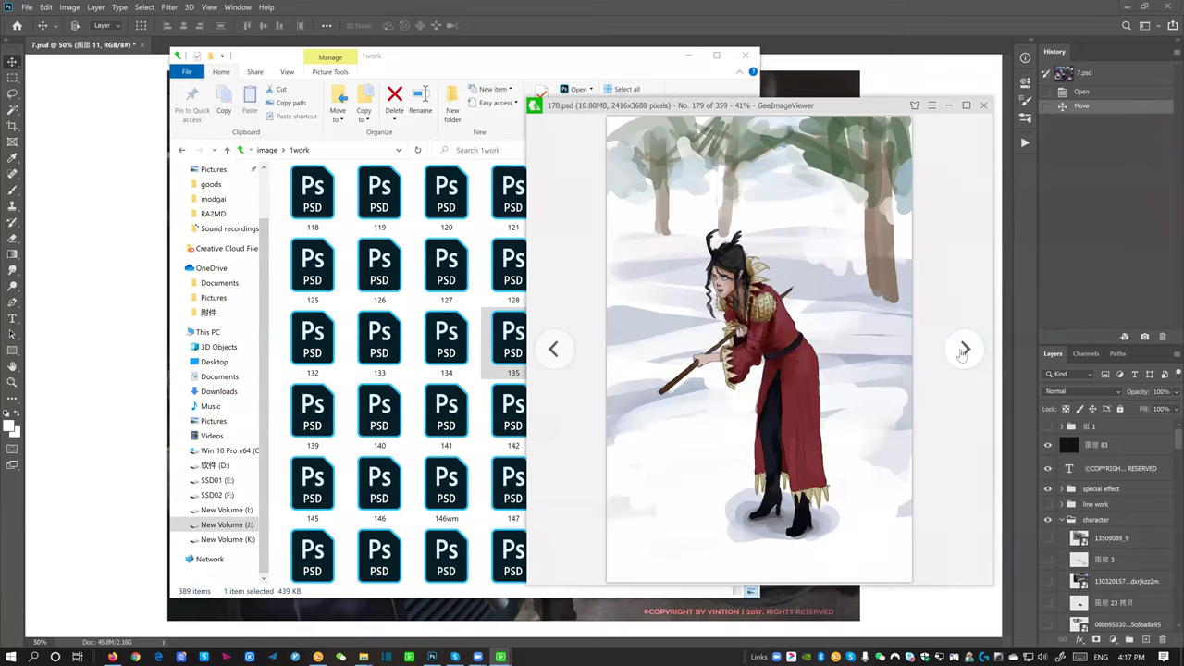
click(966, 354)
click(964, 349)
click(964, 348)
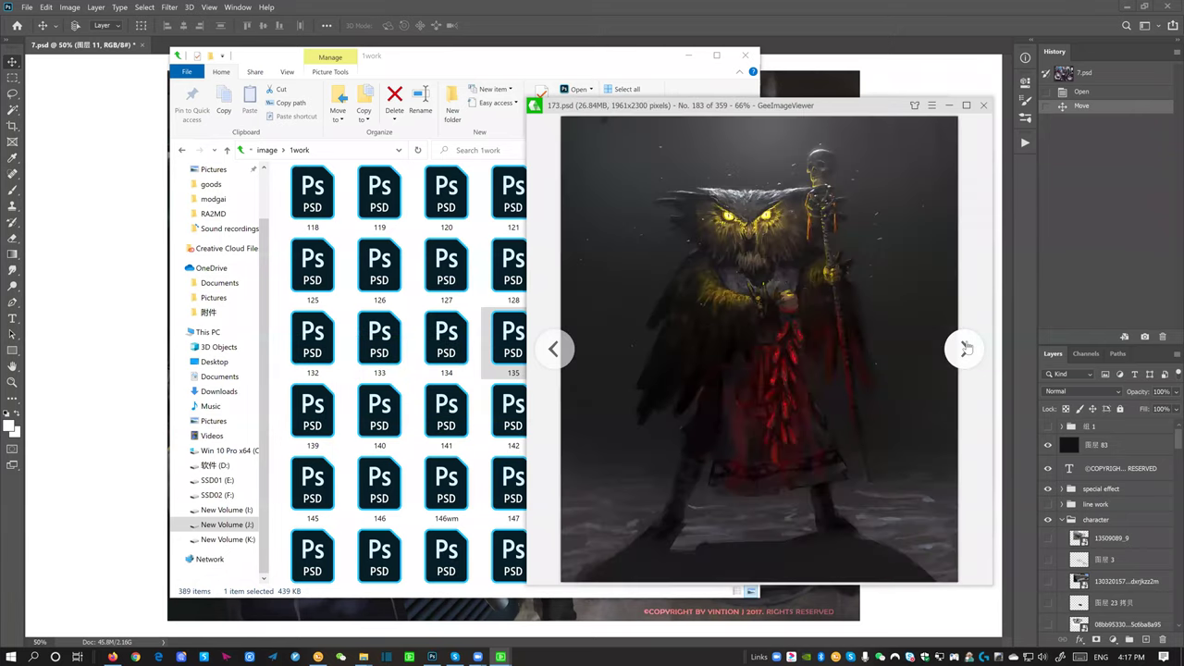
click(964, 349)
click(964, 348)
click(964, 349)
click(965, 349)
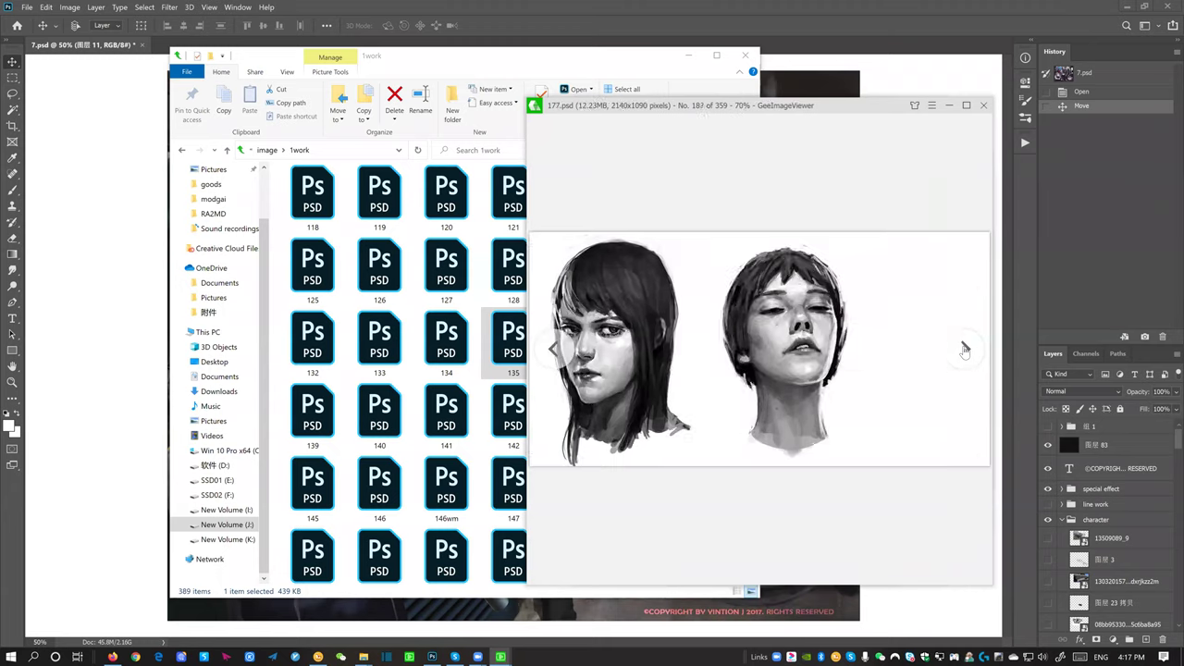
click(964, 350)
click(965, 351)
click(964, 351)
click(964, 349)
click(964, 349)
click(964, 349)
click(965, 349)
click(965, 349)
click(964, 349)
click(964, 349)
click(964, 350)
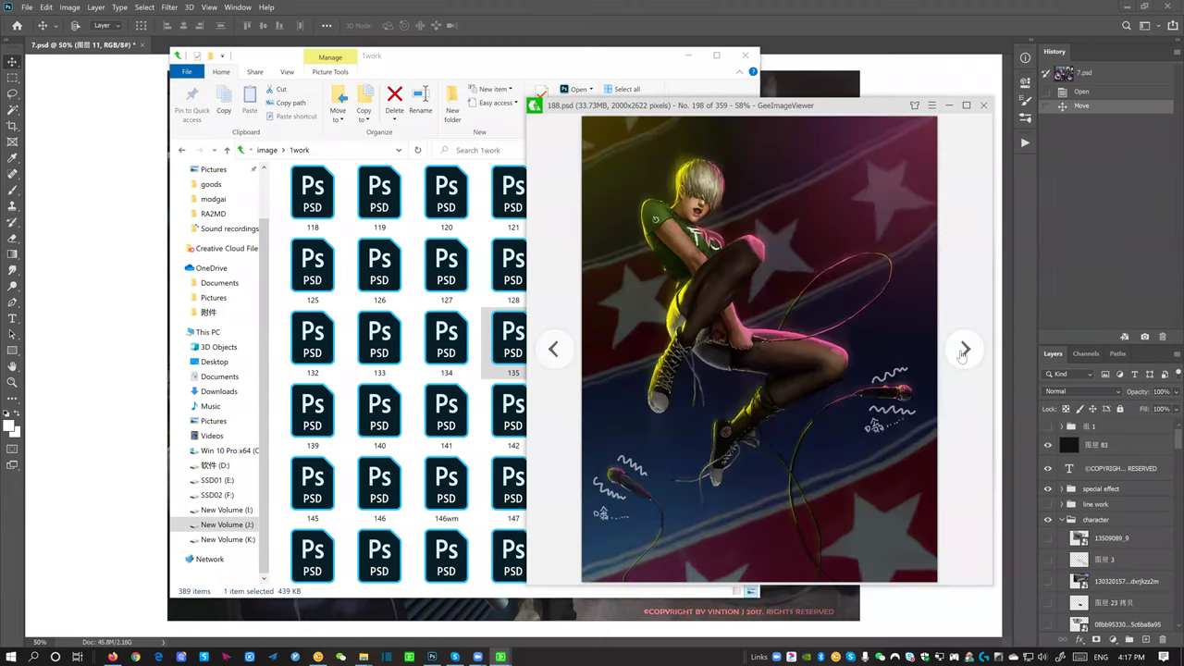
click(964, 349)
click(965, 350)
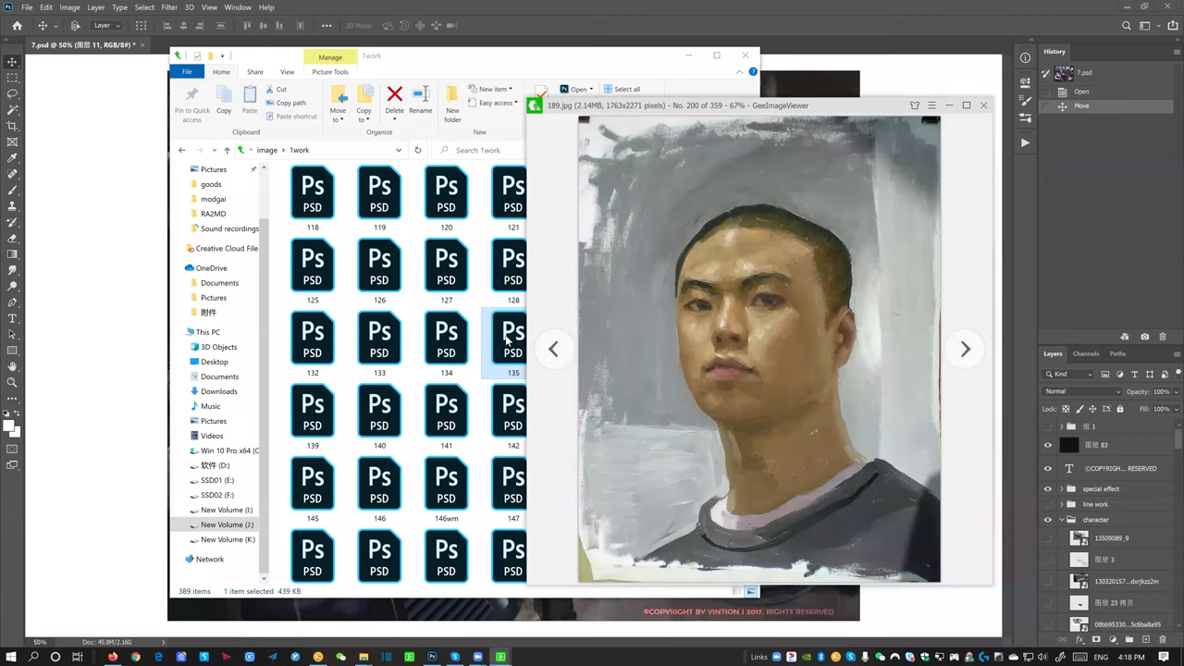
Return to the 1work folder, find 317.psd near its end, and view it in GeeImageViewer
click(510, 342)
scroll(653, 364, down, 15)
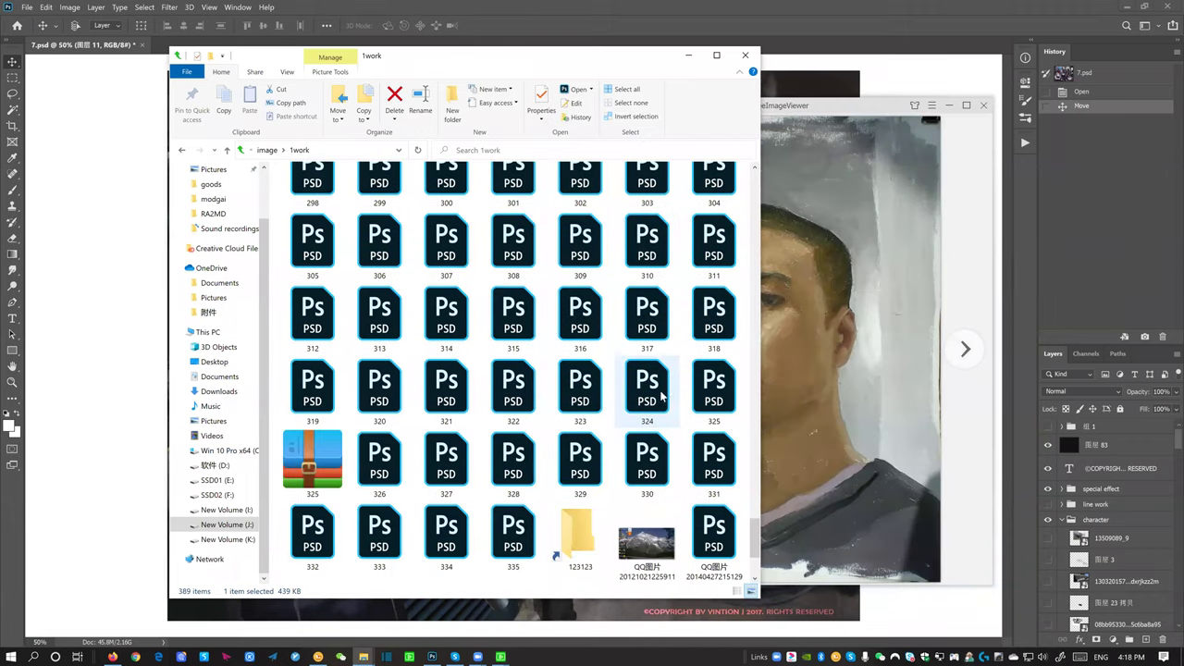
click(647, 319)
click(833, 241)
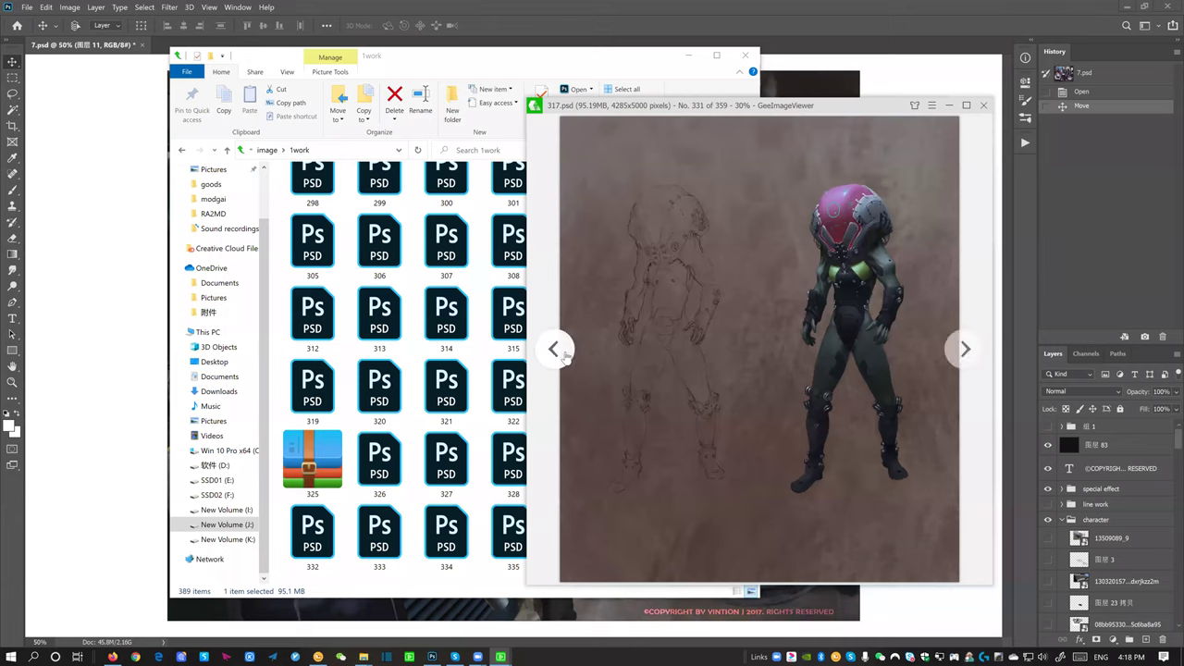
Page backward through the character designs in GeeImageViewer from 317.psd to 306.psd
click(555, 349)
click(556, 349)
click(556, 348)
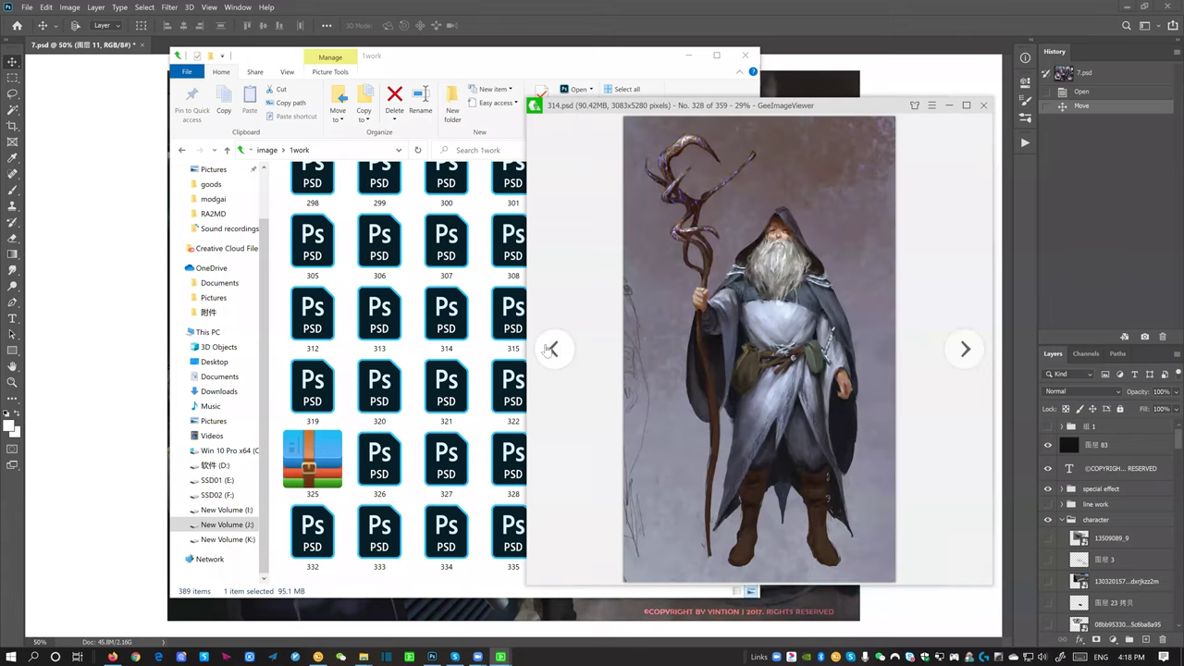
click(557, 348)
click(558, 349)
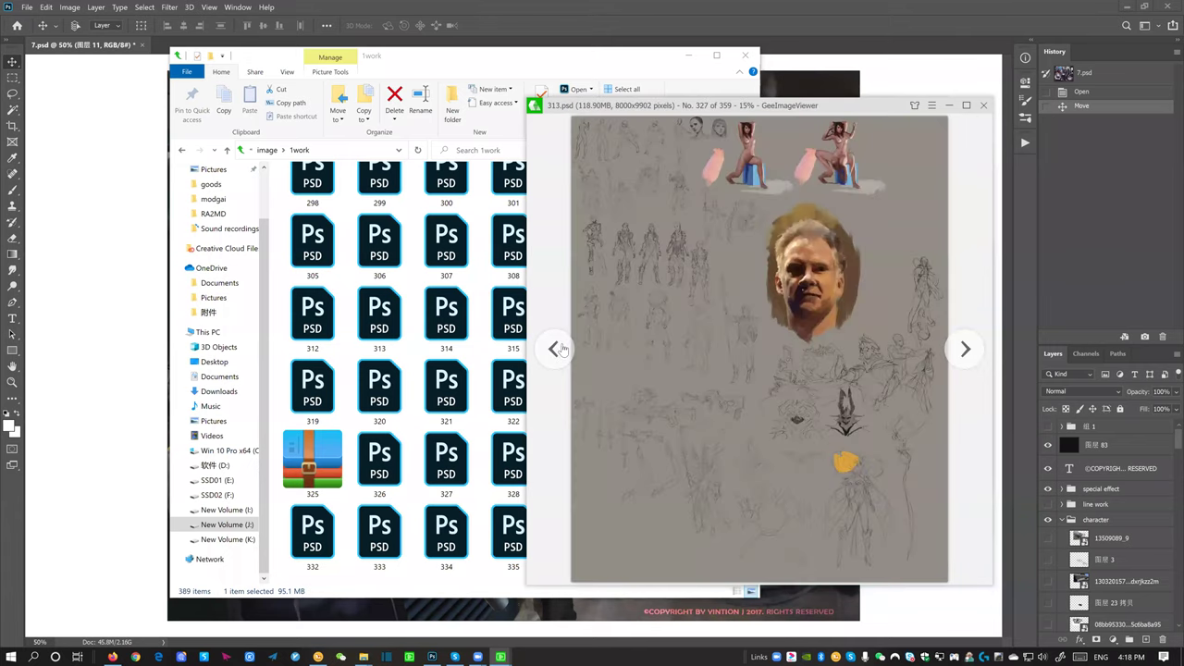
click(557, 349)
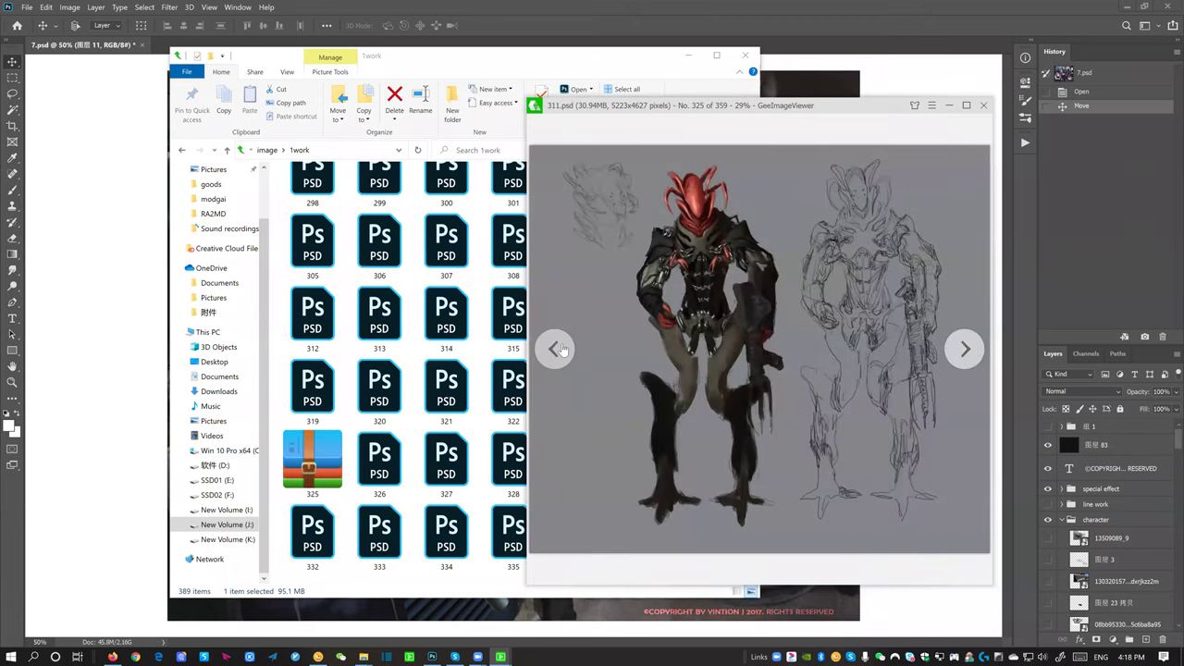
click(561, 348)
click(560, 349)
click(555, 348)
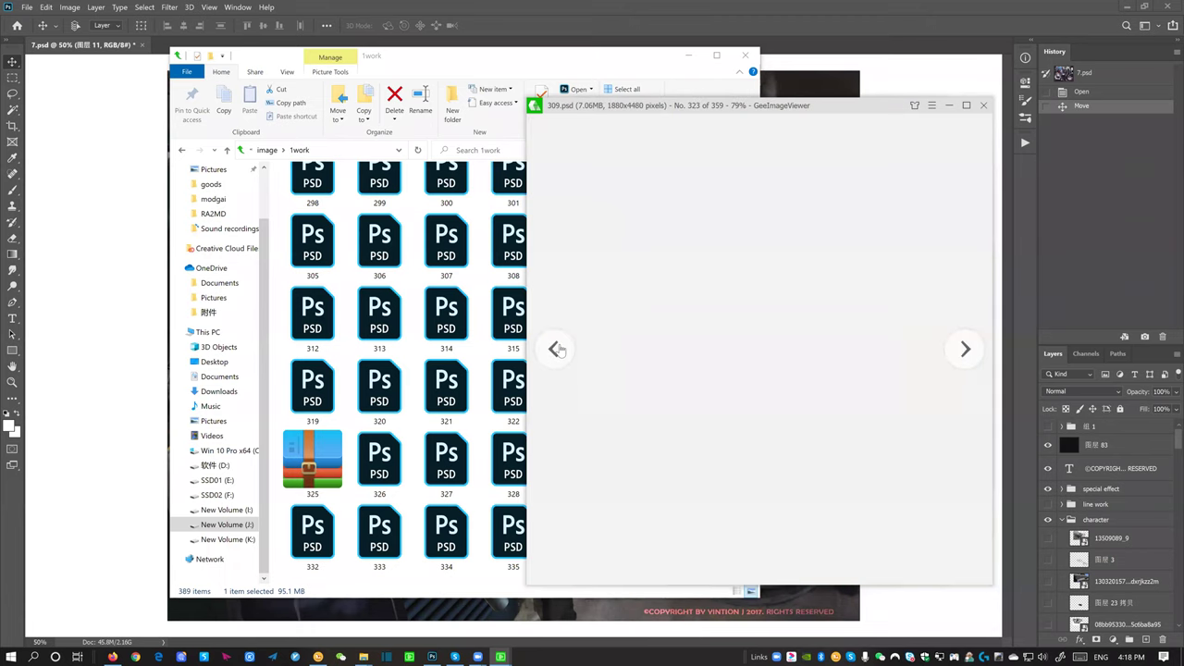
click(555, 349)
click(555, 349)
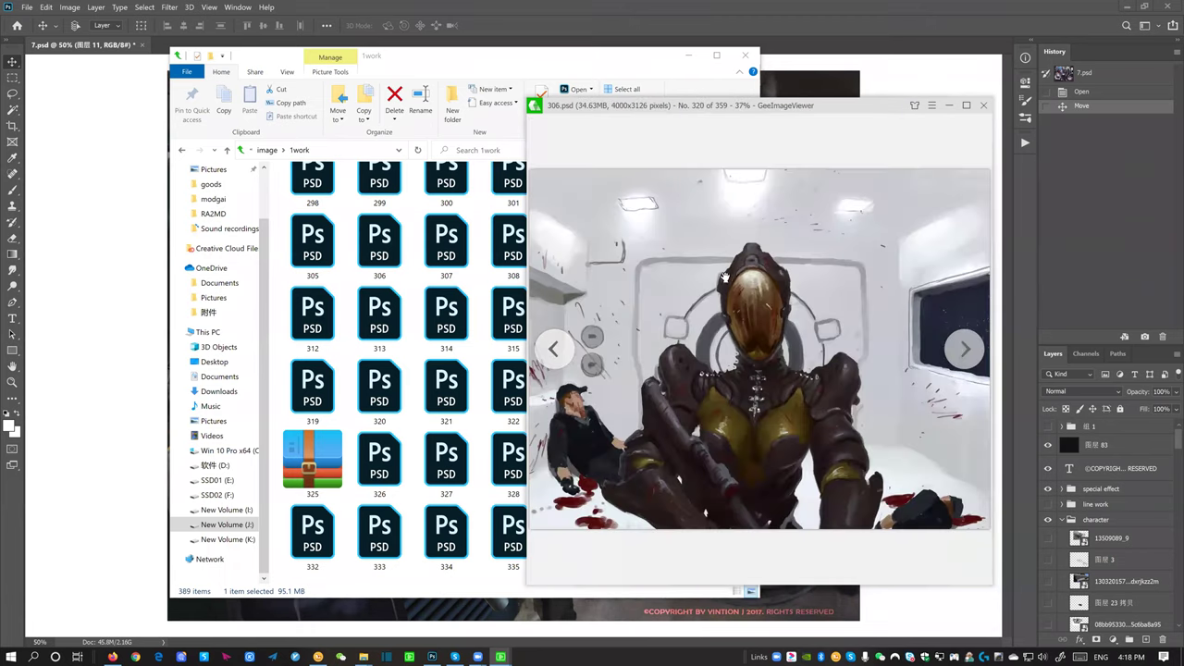
Continue backward through the scene paintings and portrait studies from 306.psd to 293.psd
click(554, 350)
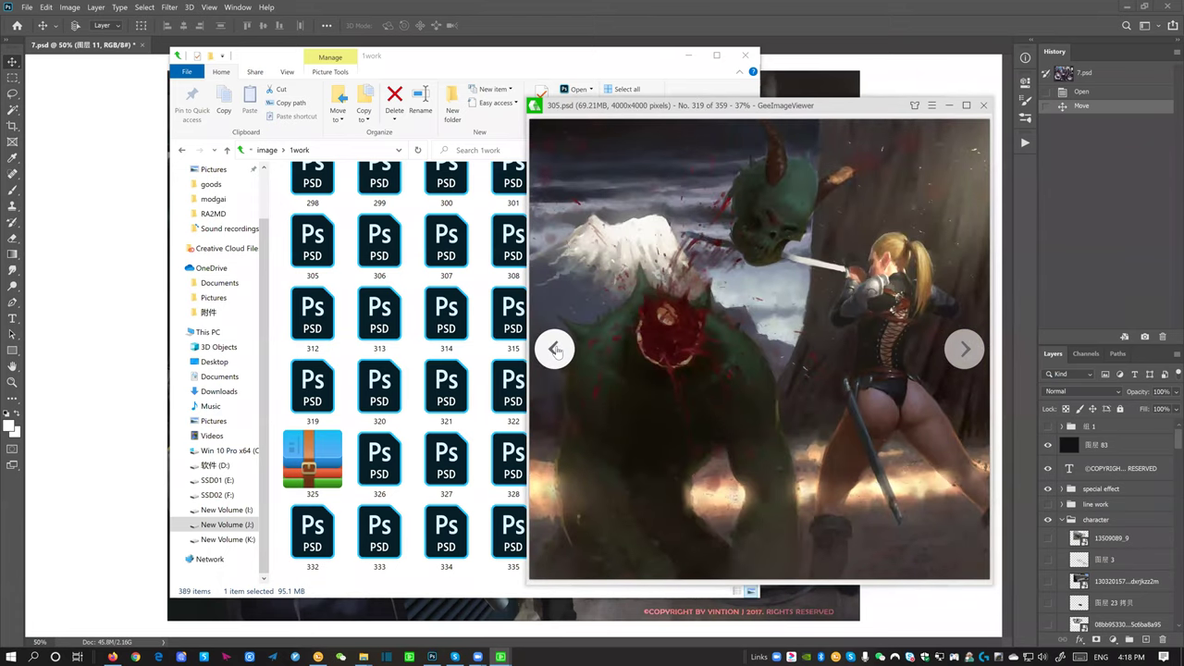
click(555, 348)
click(557, 349)
click(559, 351)
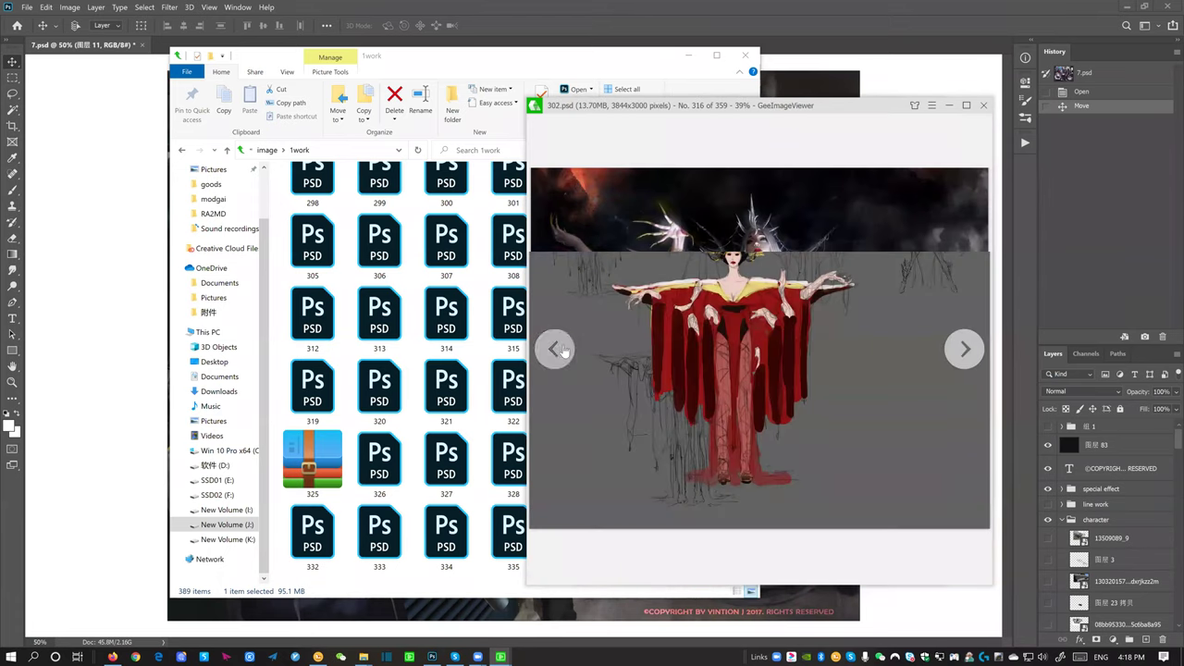
click(560, 351)
click(558, 353)
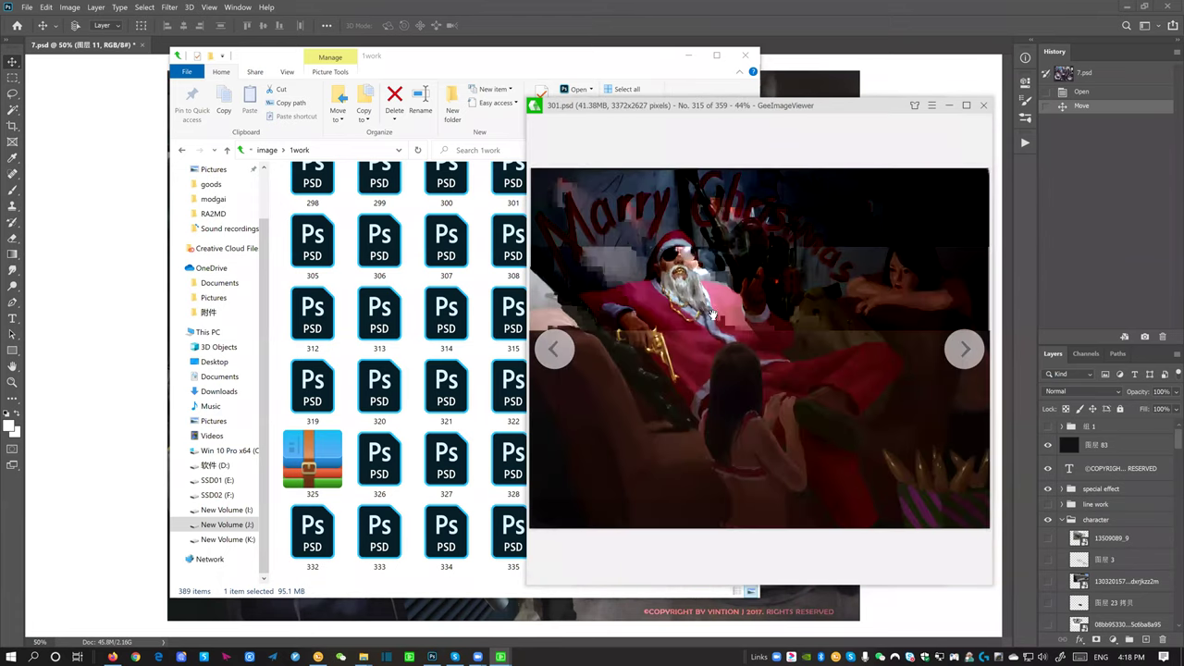
click(555, 357)
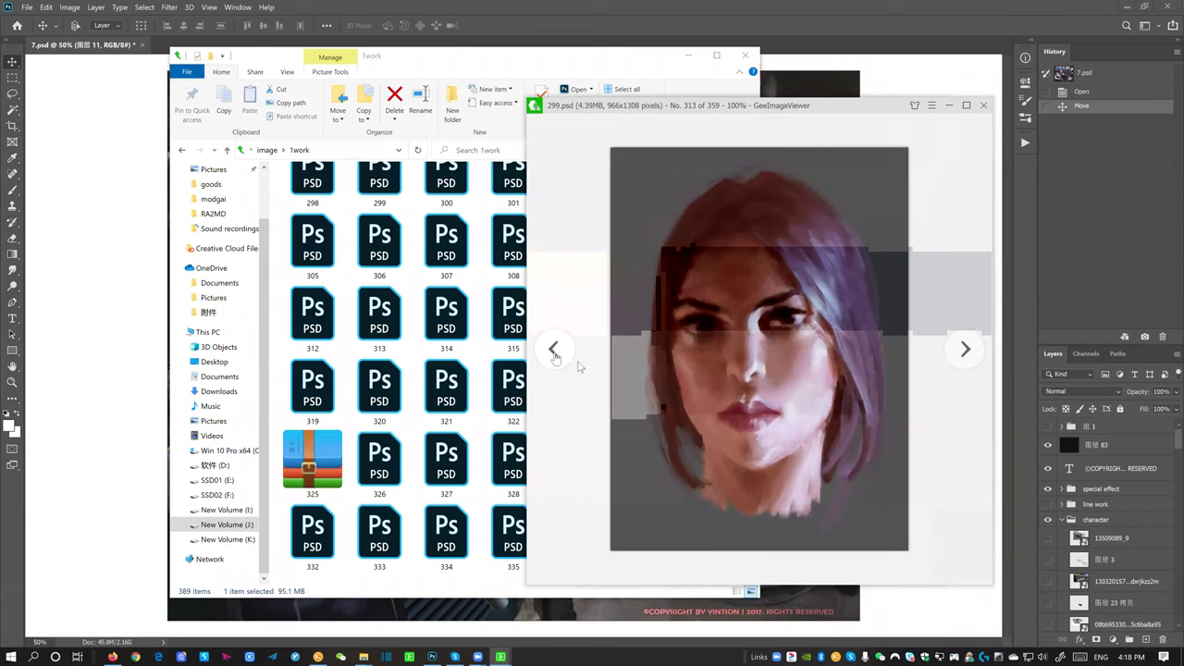
click(553, 355)
click(553, 355)
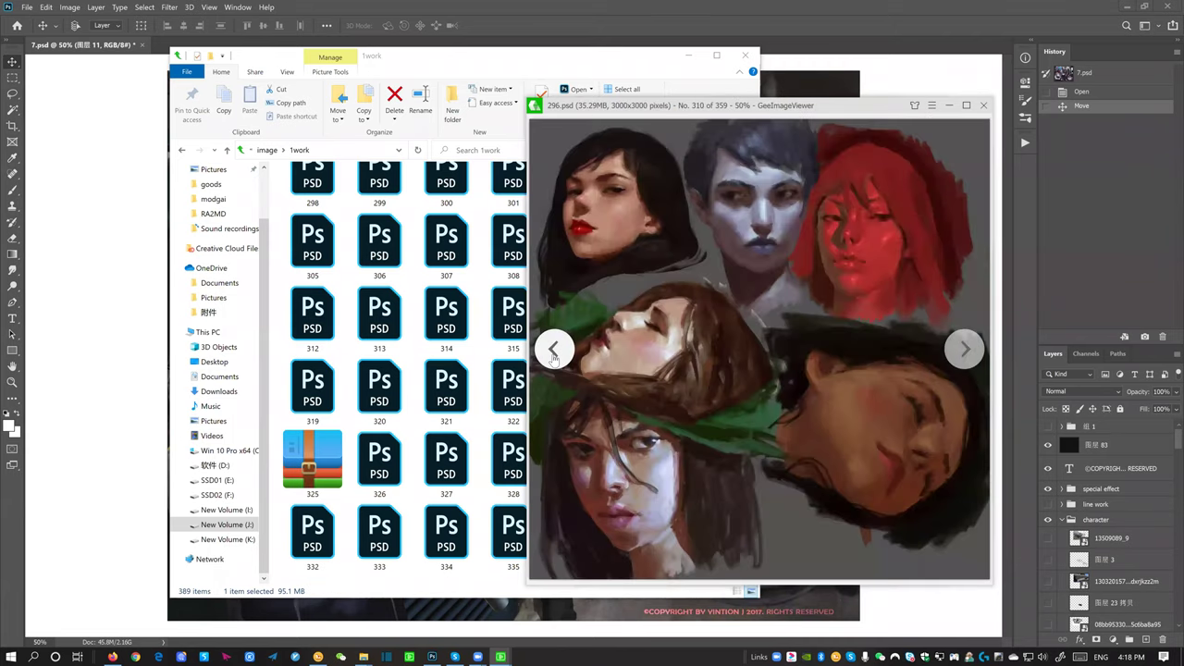
click(553, 355)
click(553, 355)
click(553, 355)
click(553, 355)
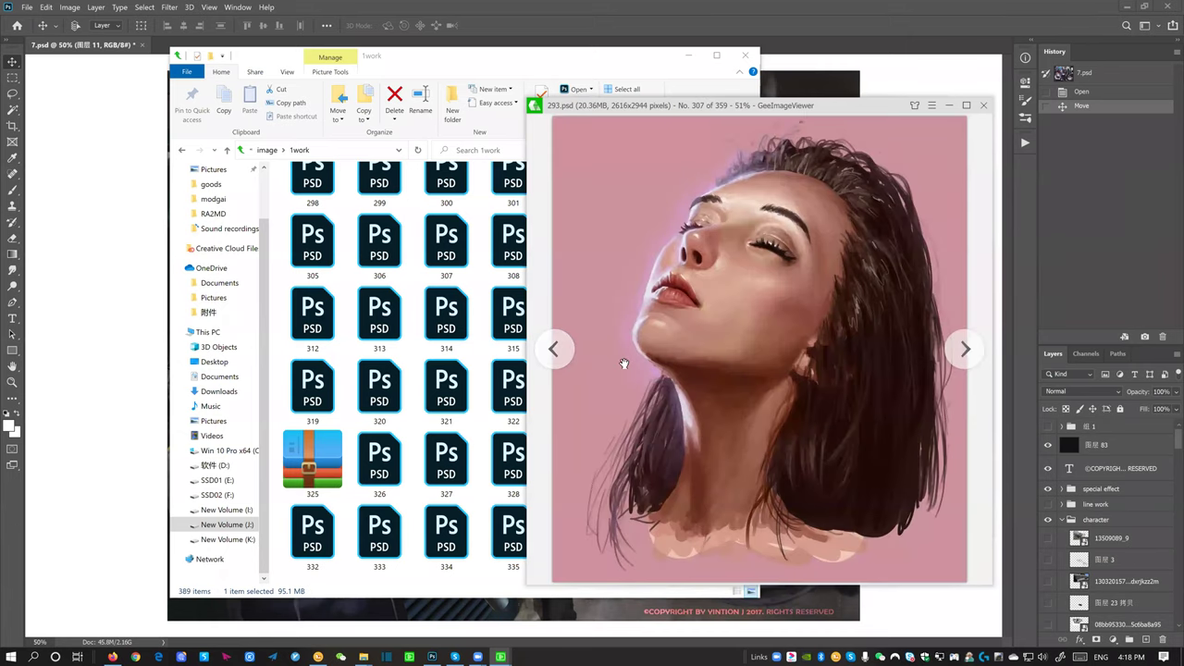
Page back from the portrait in 293.psd through the sketches and illustrations to 281.psd
click(555, 351)
click(555, 351)
click(555, 351)
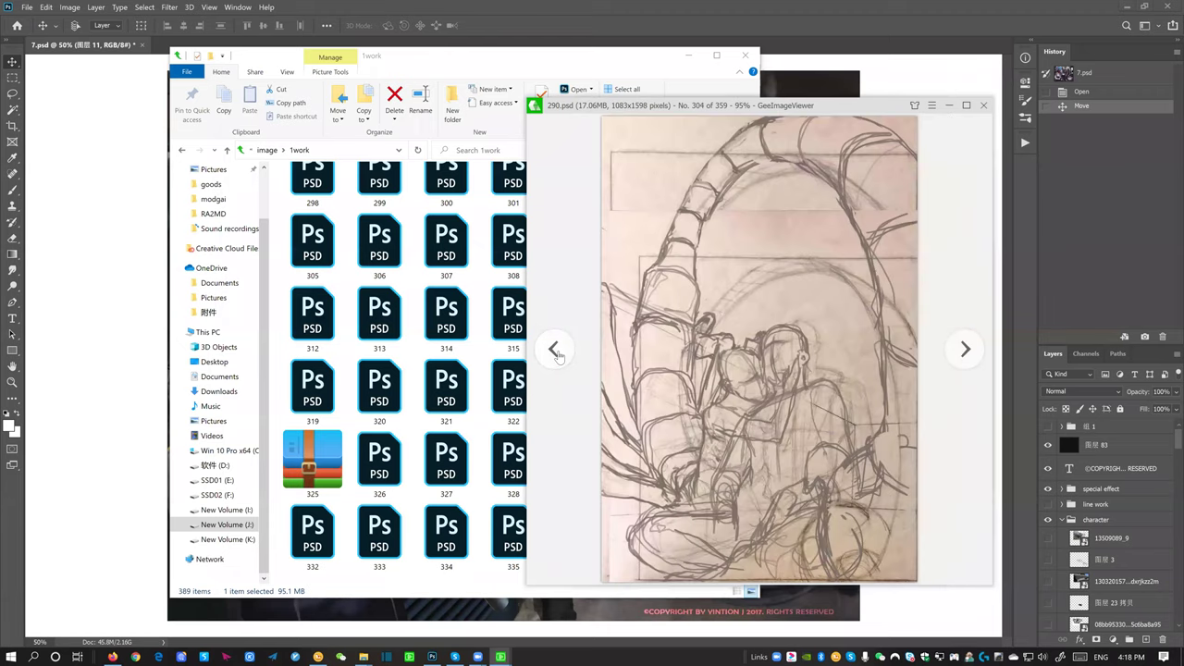
click(555, 352)
click(555, 351)
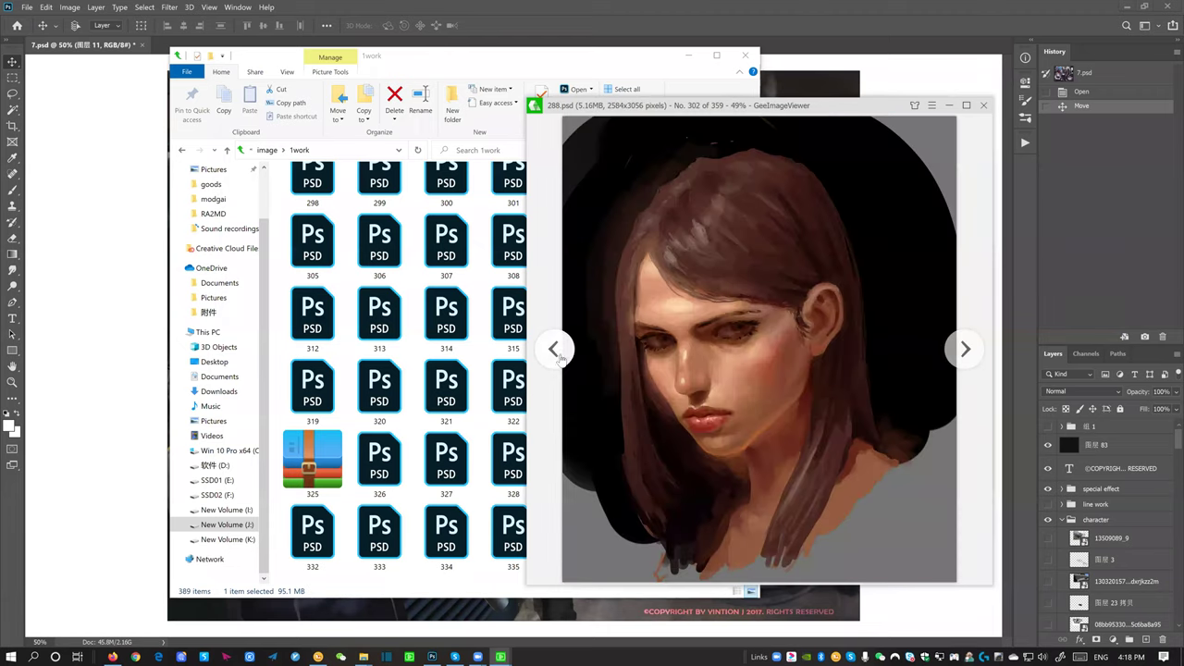
click(554, 350)
click(553, 350)
click(553, 351)
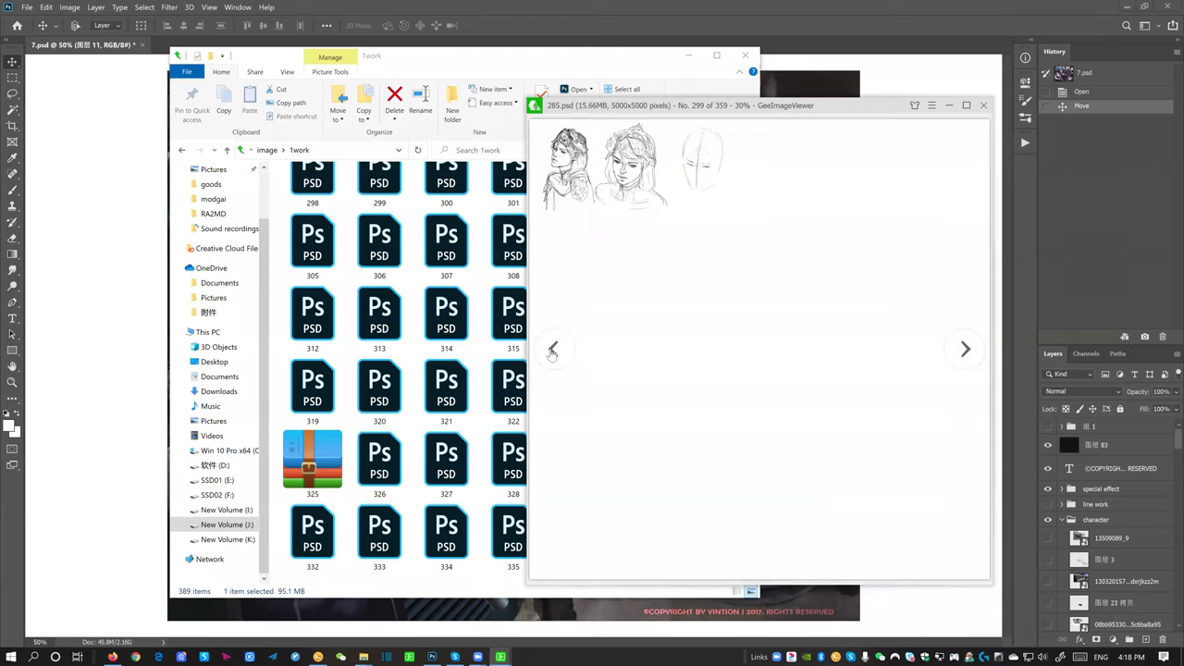
click(553, 351)
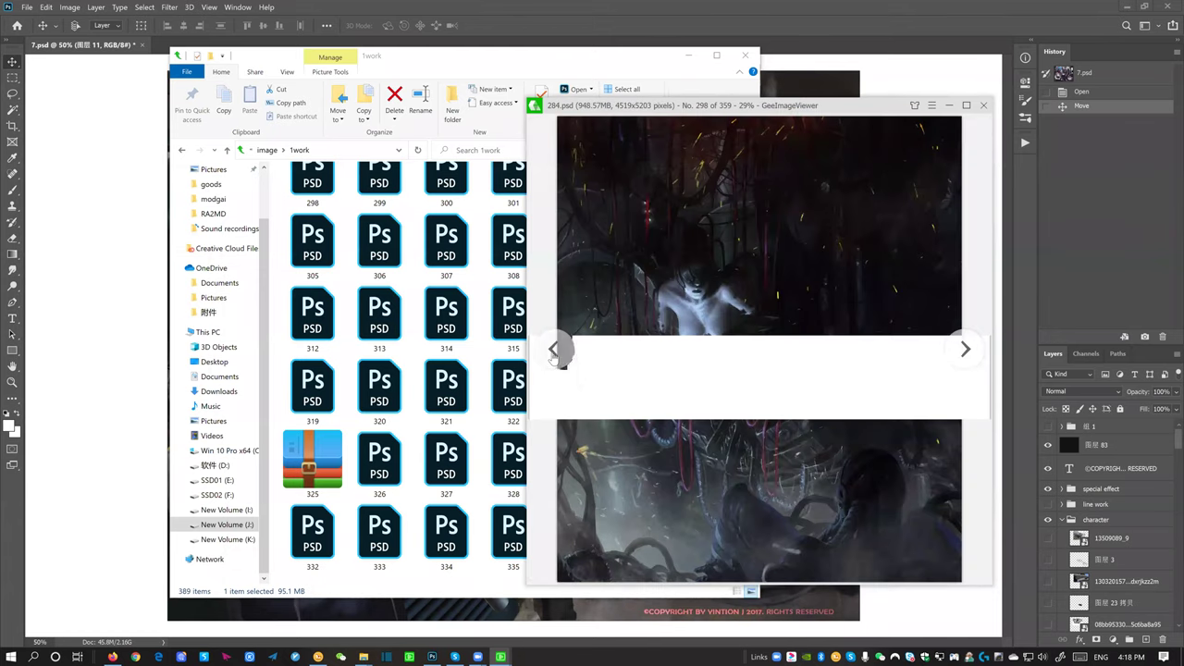
click(553, 352)
click(553, 351)
click(553, 351)
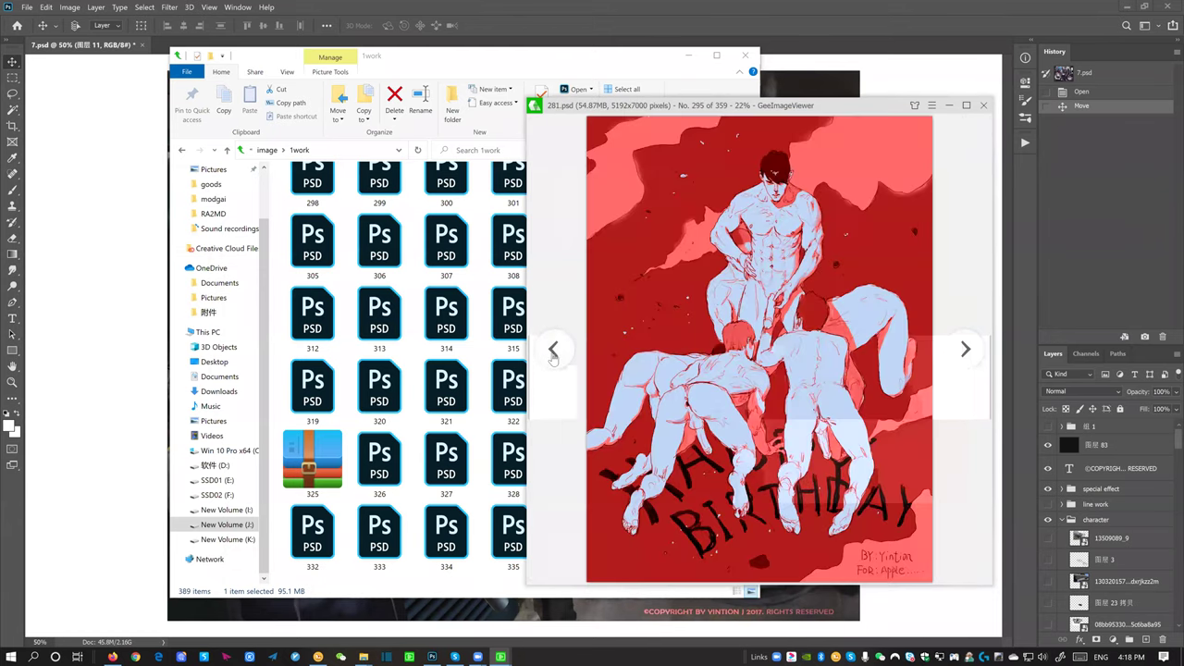
Keep paging back from 281.psd to the dragon and staff-bearer painting in 266.psd
click(553, 351)
click(553, 352)
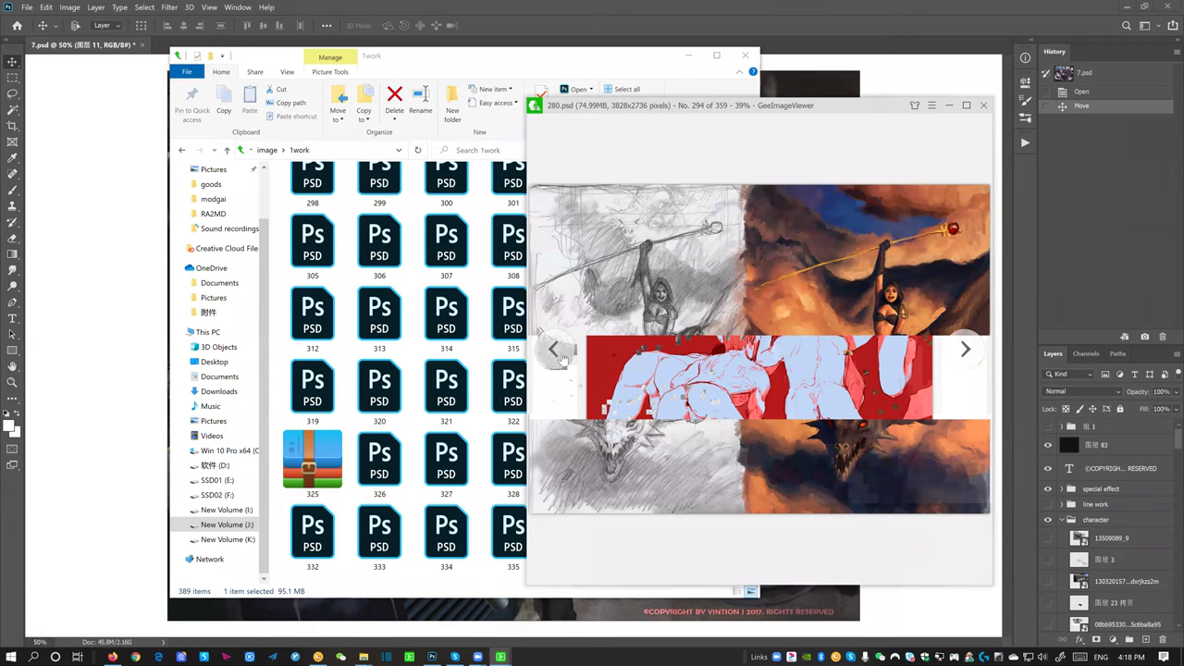
click(553, 351)
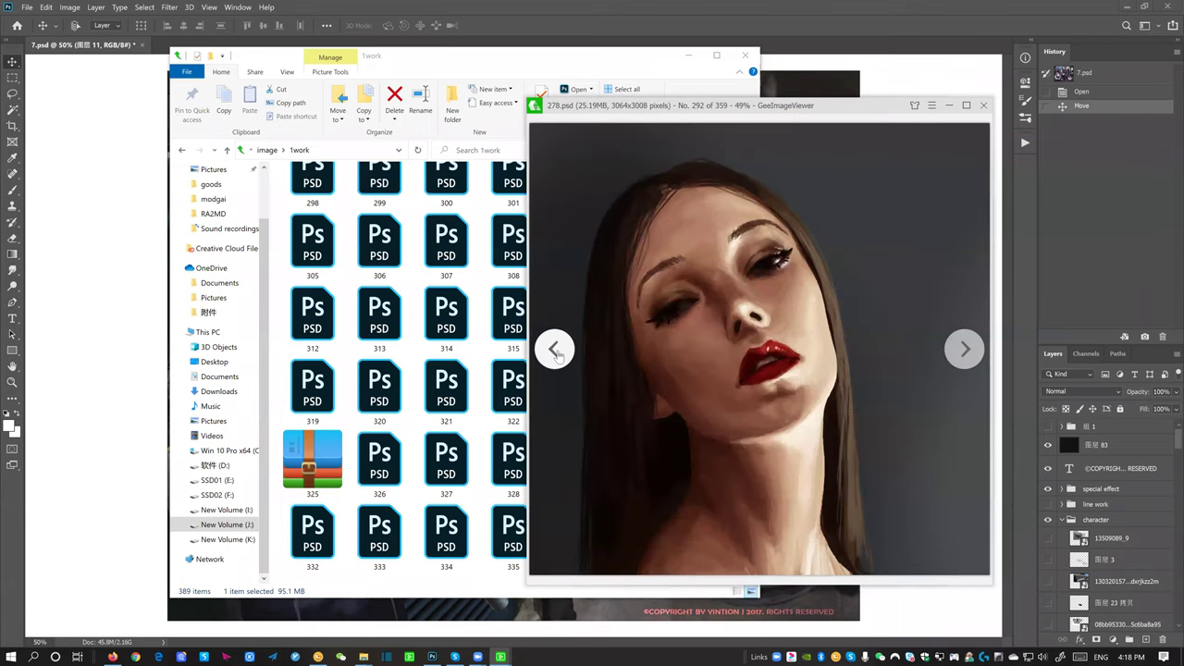
click(553, 352)
click(553, 351)
click(554, 352)
click(554, 351)
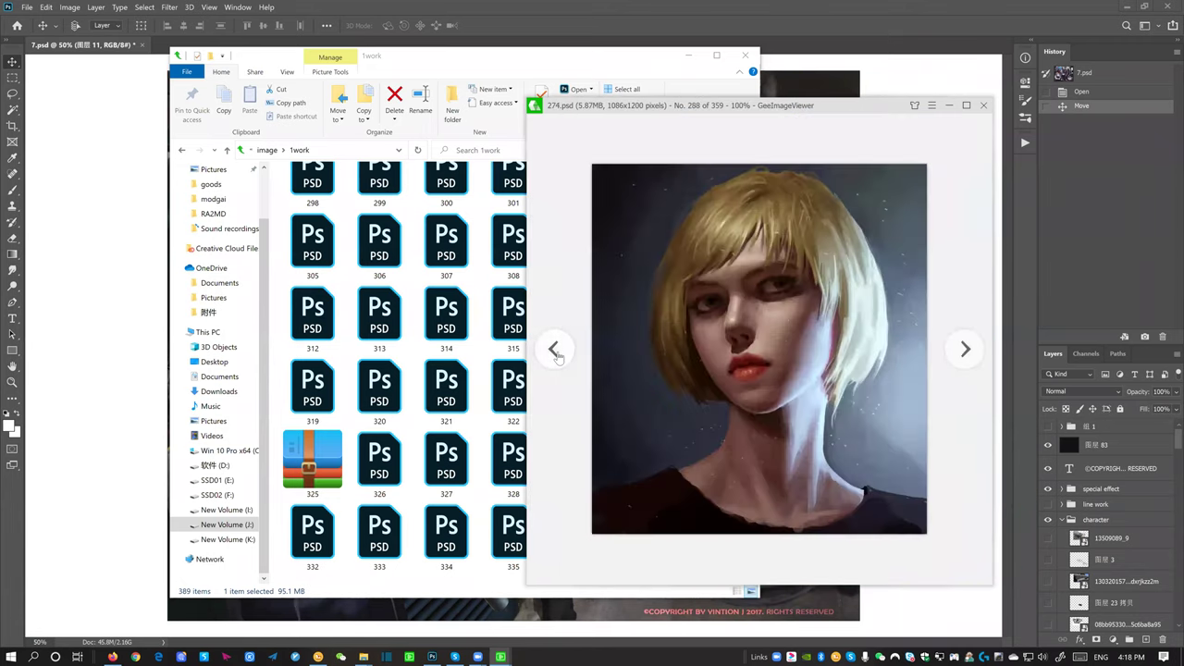
click(554, 352)
click(554, 353)
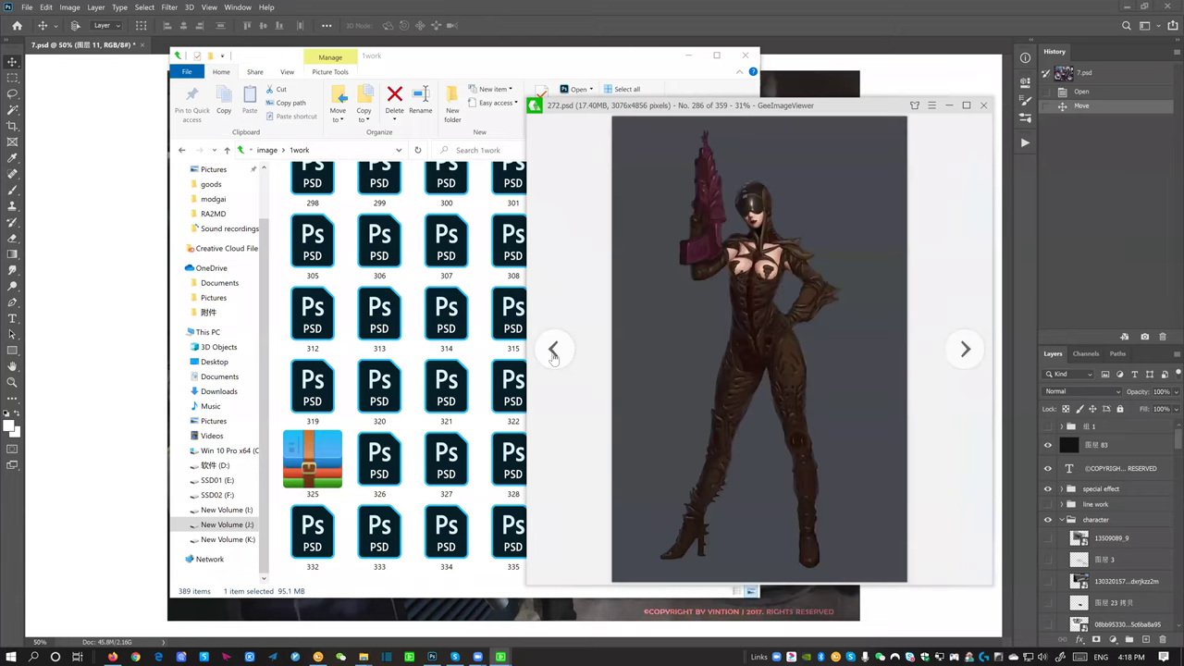
click(553, 352)
click(552, 357)
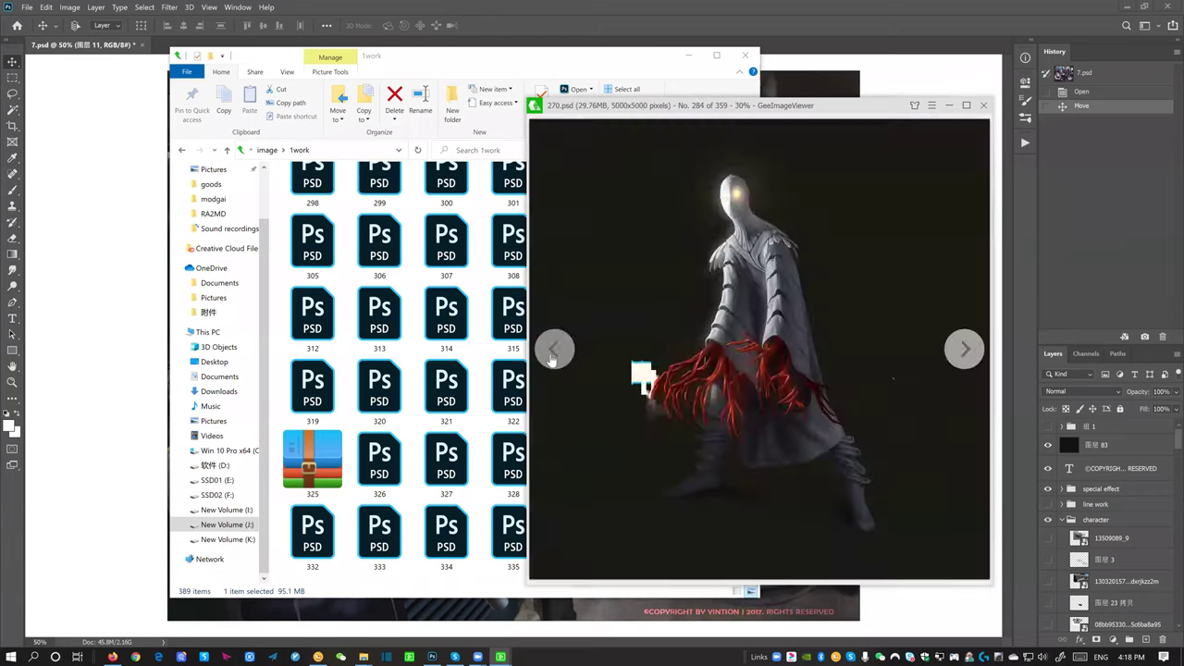
click(552, 357)
click(552, 357)
click(552, 357)
click(552, 357)
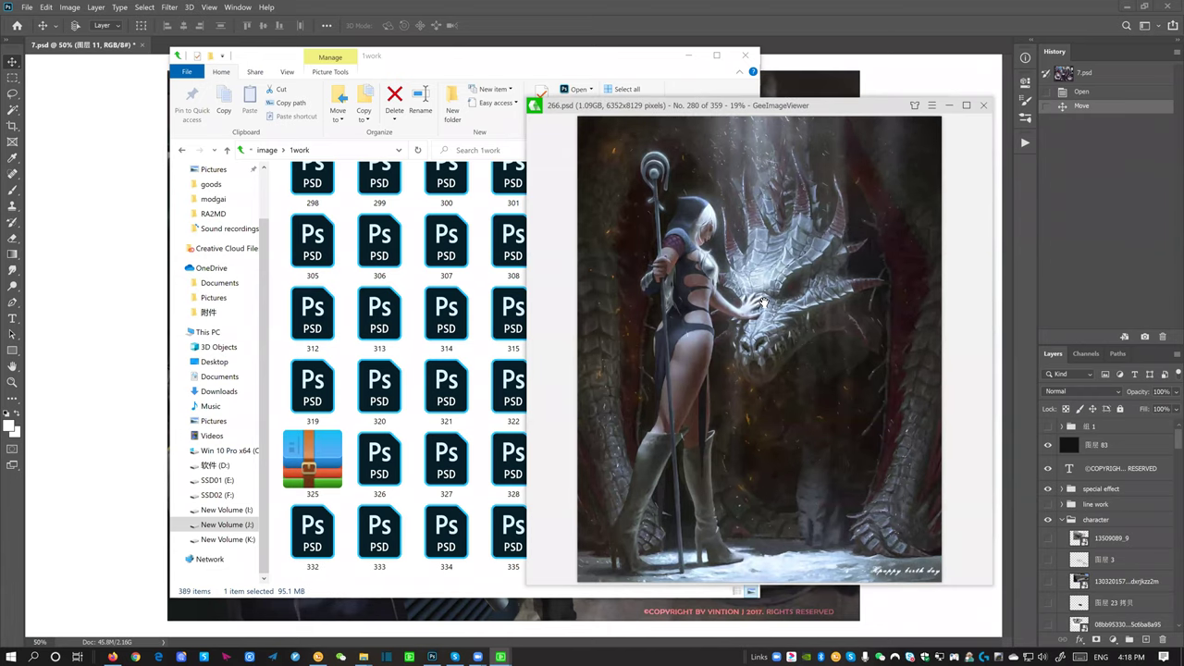
Bring the 1work folder forward, find 267.psd, and open it in Photoshop
drag(579, 65, 557, 56)
scroll(546, 254, up, 5)
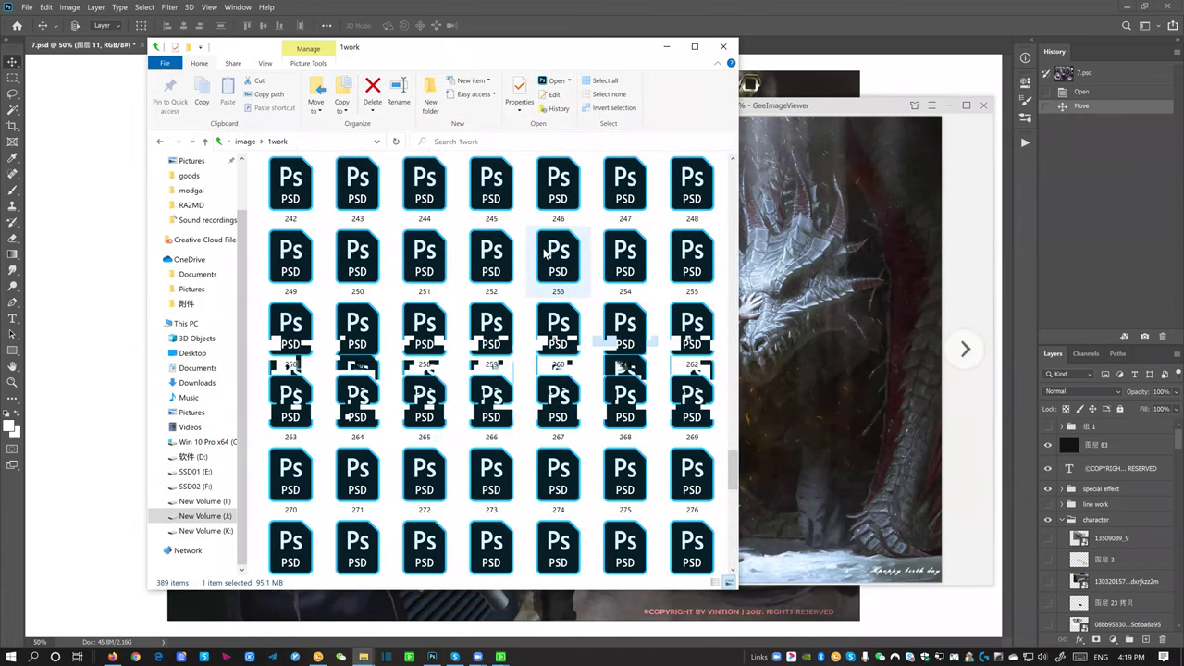
drag(558, 400, 797, 29)
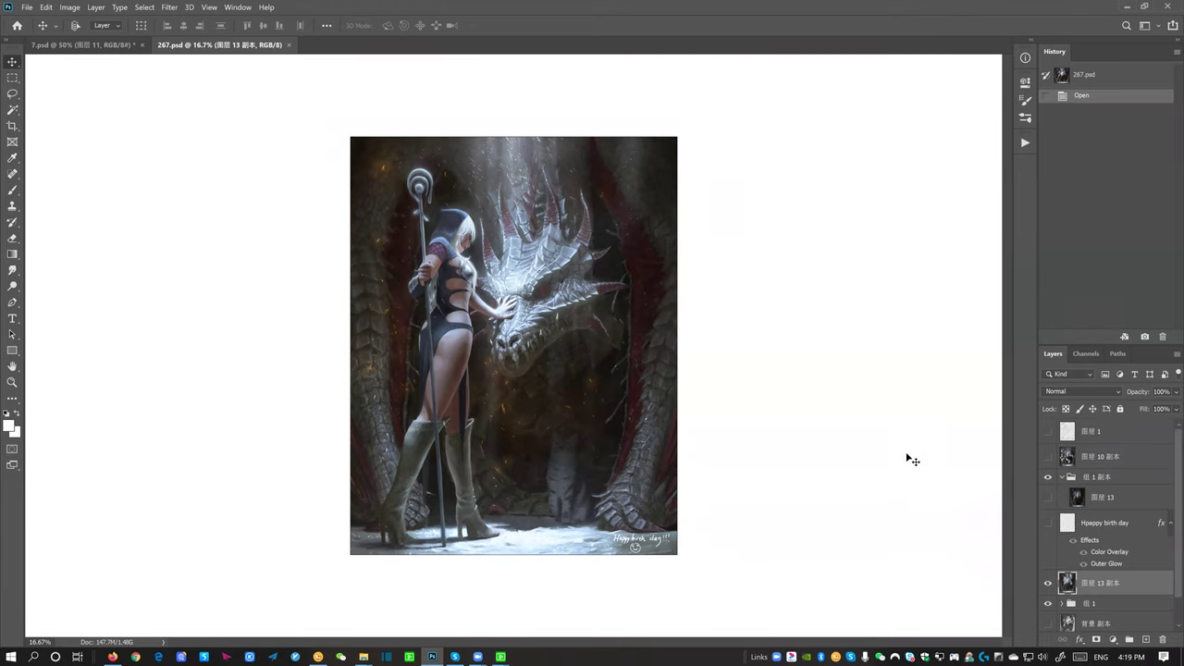
Expand the 组 1 group in 267.psd and examine its layers down to the background
scroll(1106, 489, down, 1)
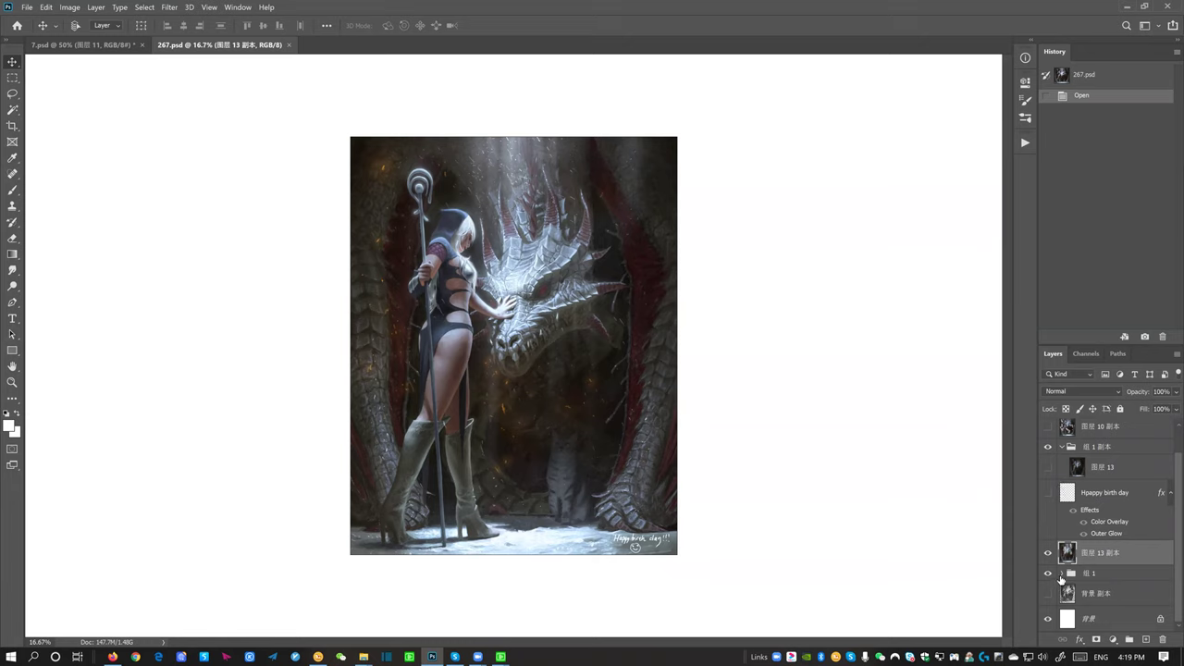
click(1061, 574)
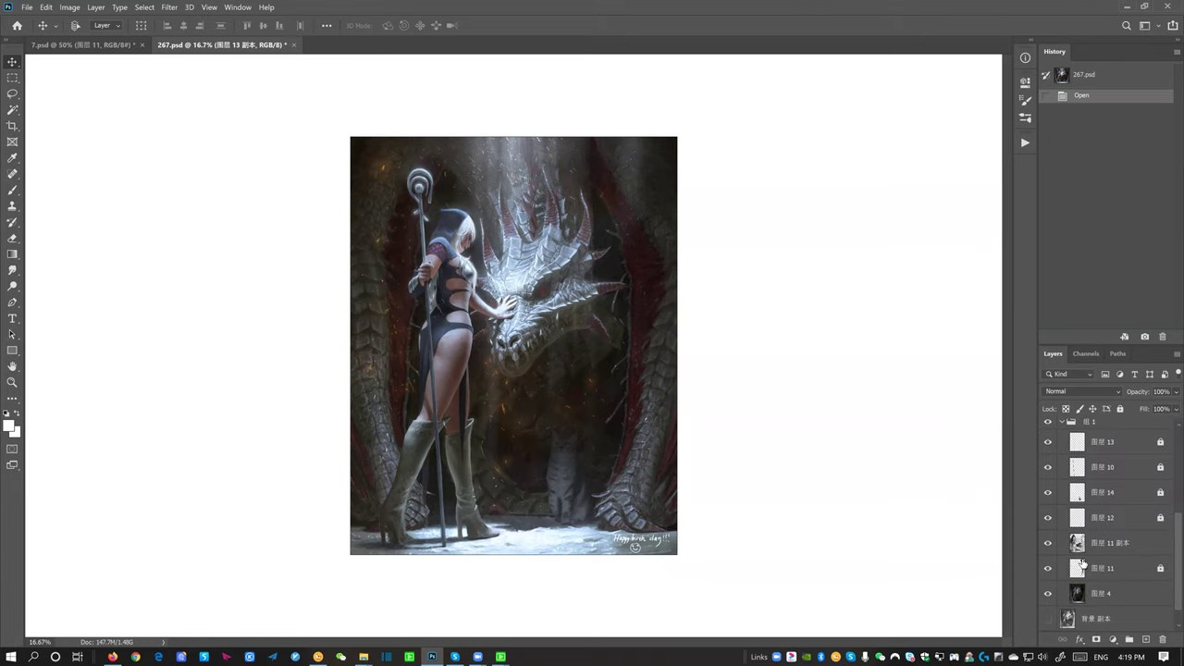
scroll(1083, 564, down, 1)
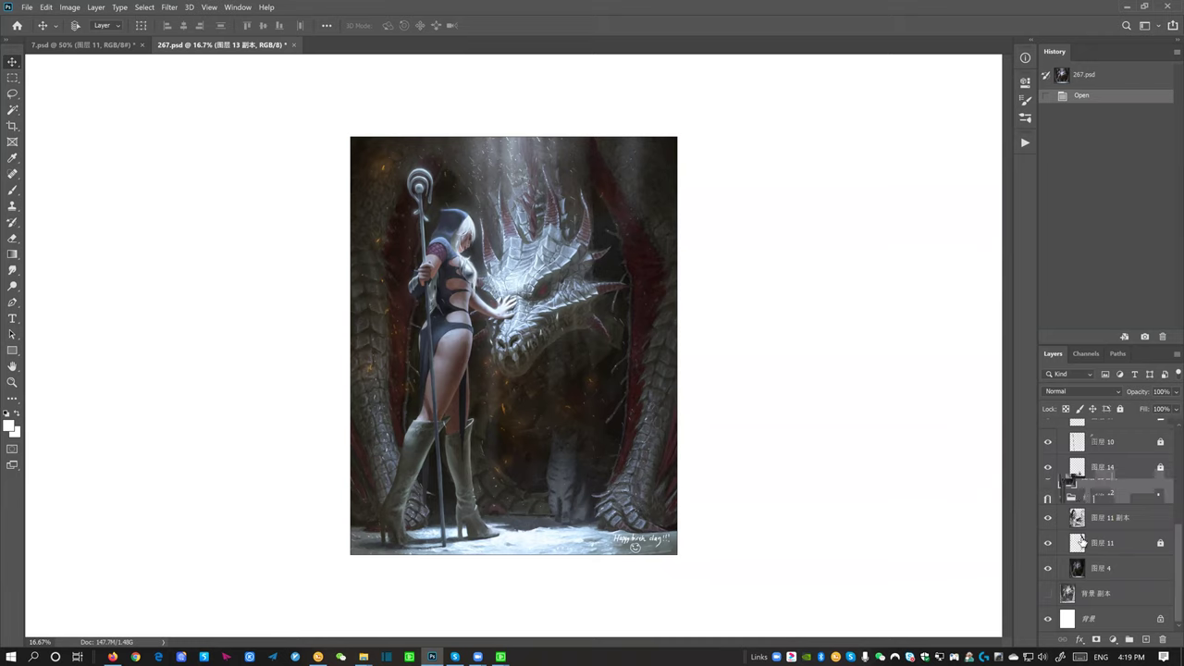
Compare the dragon painting with layer 图层 4 hidden and shown several times, leaving the layer shown
click(1047, 570)
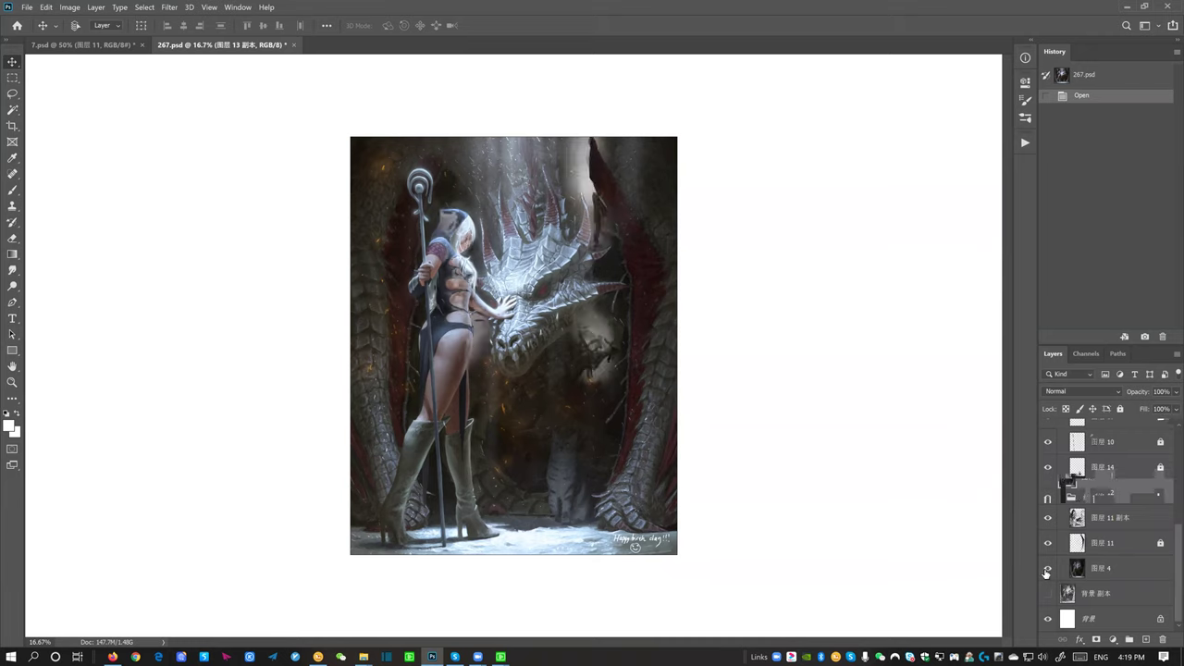
click(1048, 569)
click(1048, 569)
click(1047, 571)
click(1047, 571)
click(1047, 571)
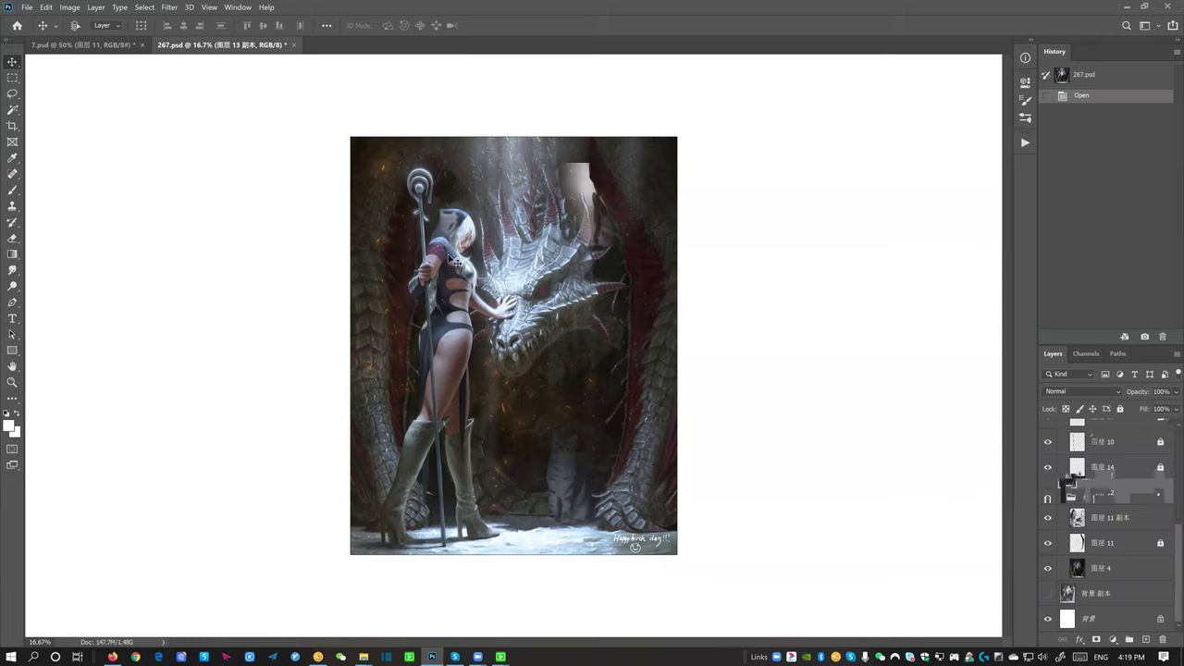
click(1048, 570)
click(1048, 569)
click(1048, 569)
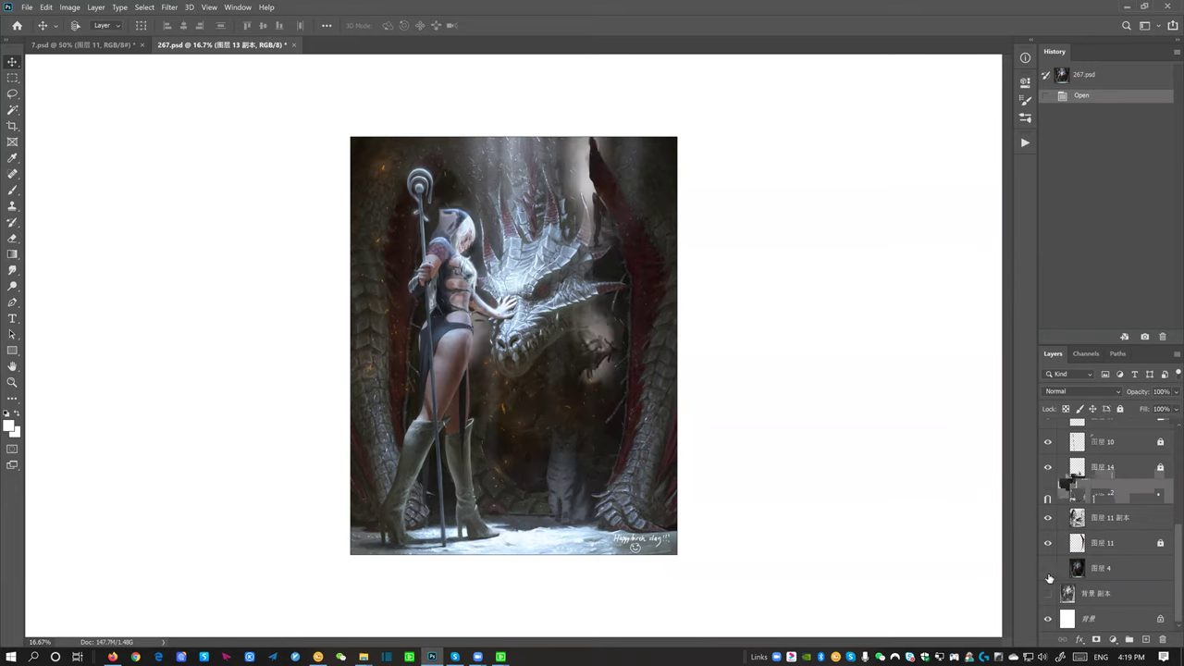
click(1047, 570)
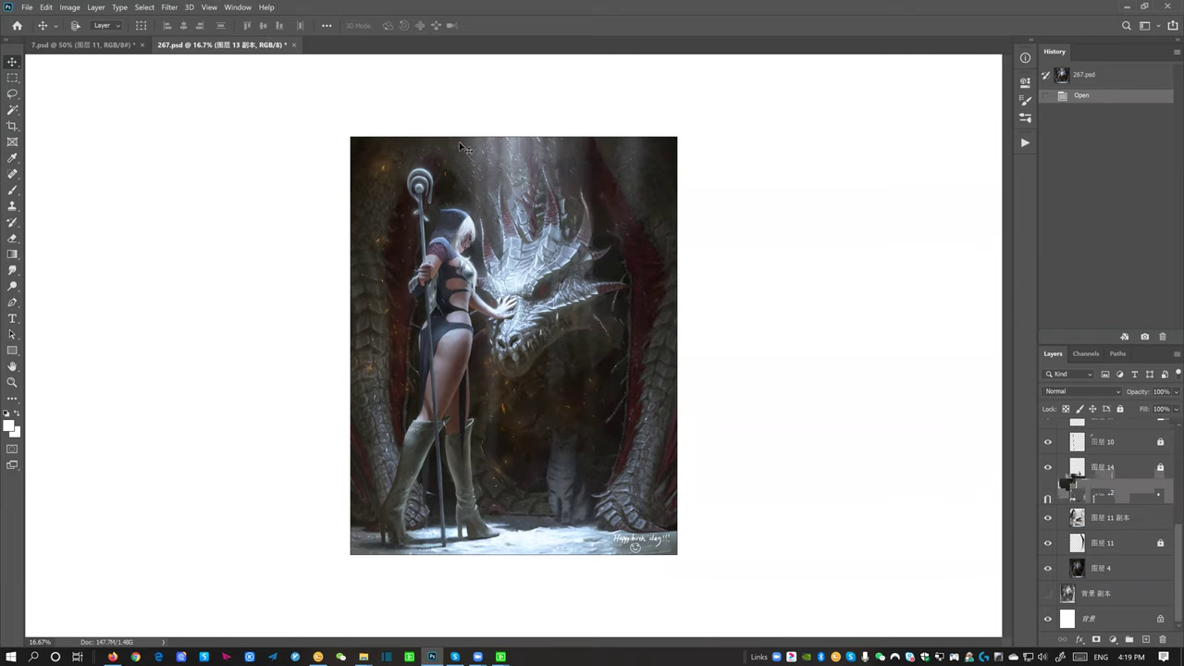
Close 267.psd without saving and open 266.psd from the 1work folder in Photoshop
click(292, 45)
click(648, 260)
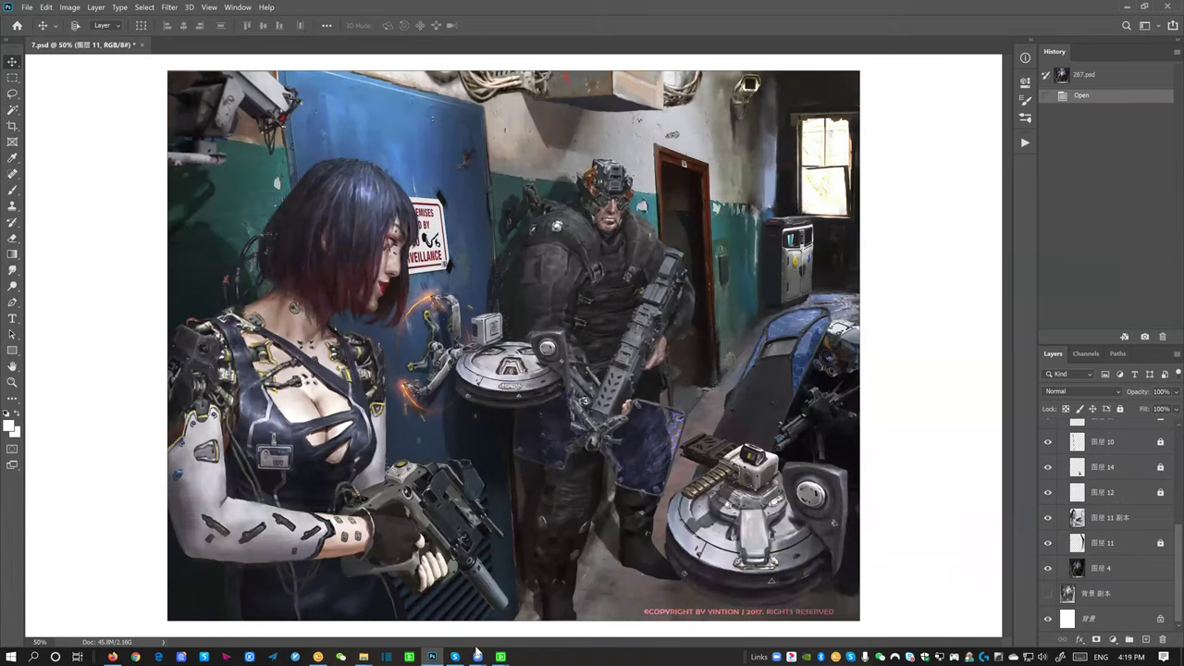
mouse_move(364, 656)
click(414, 621)
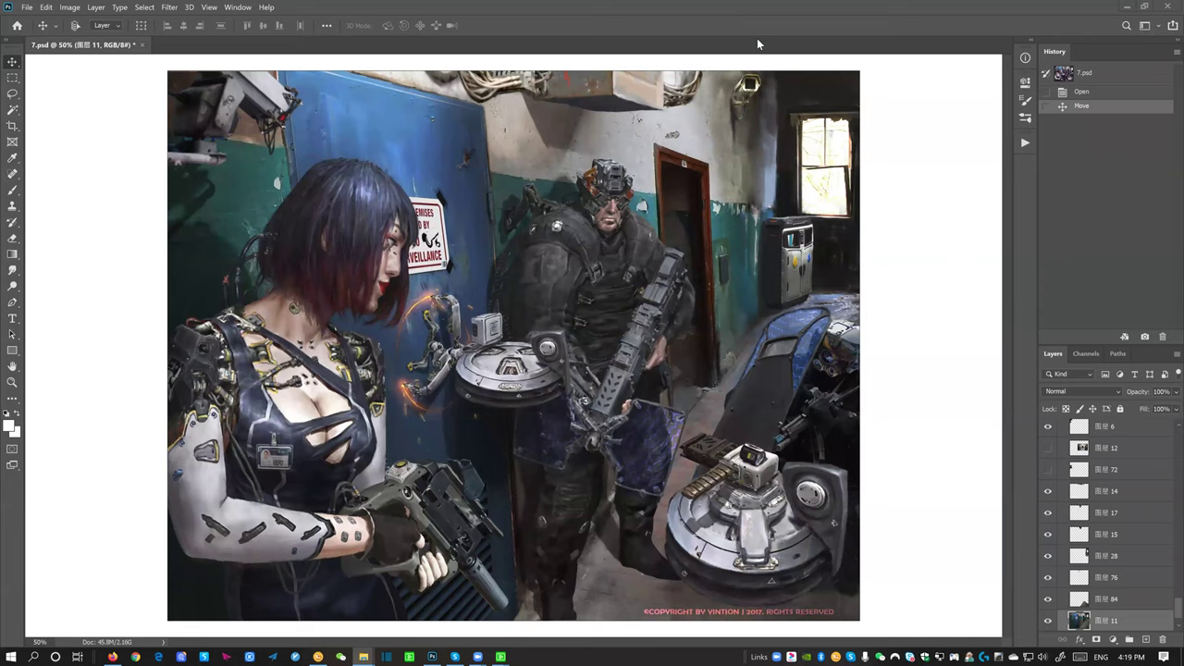
click(756, 38)
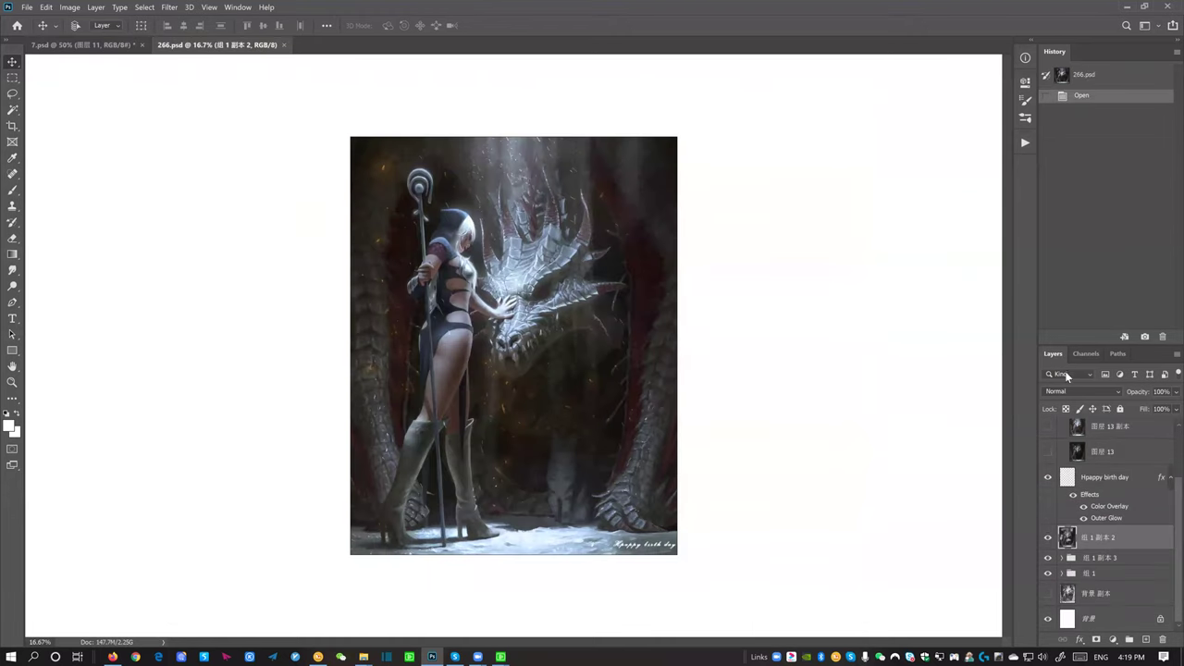
Hide the Hpappy birth day text layer and check the painting with layer 组 1 副本 2 toggled, leaving that layer shown
click(1048, 477)
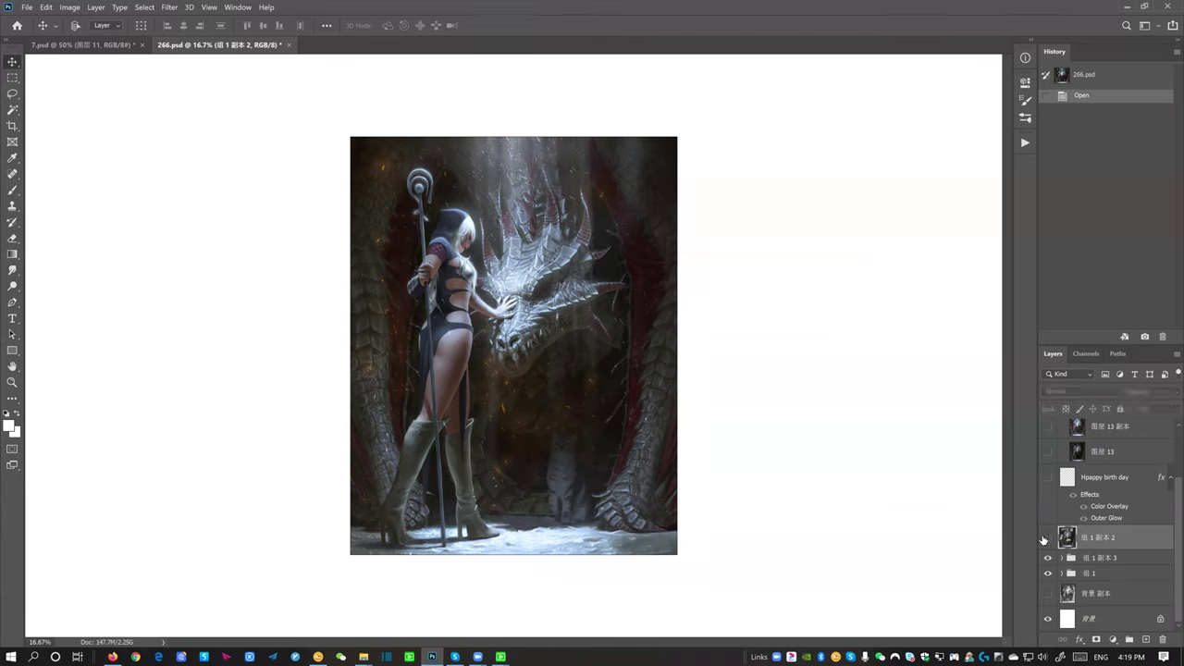
click(1048, 538)
click(1049, 537)
Expand the 组 1 副本 3 and 组 1 groups and examine their layers down to the background
click(1062, 558)
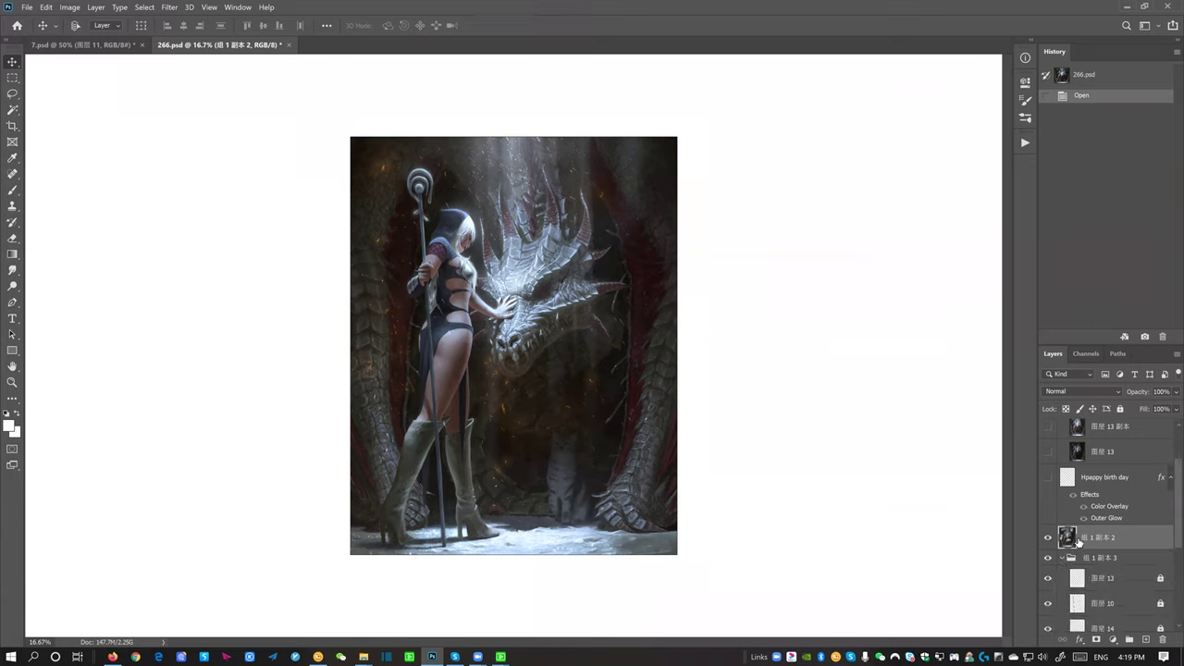
scroll(1069, 562, down, 3)
scroll(1077, 527, up, 1)
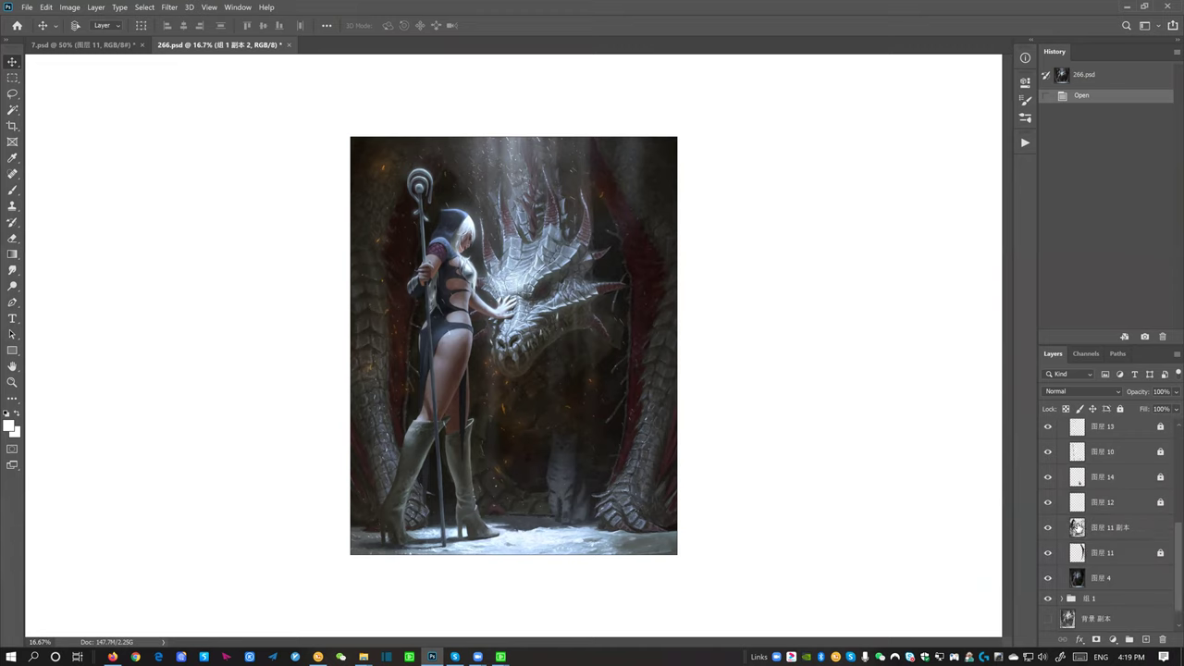
scroll(1069, 563, down, 1)
click(1062, 574)
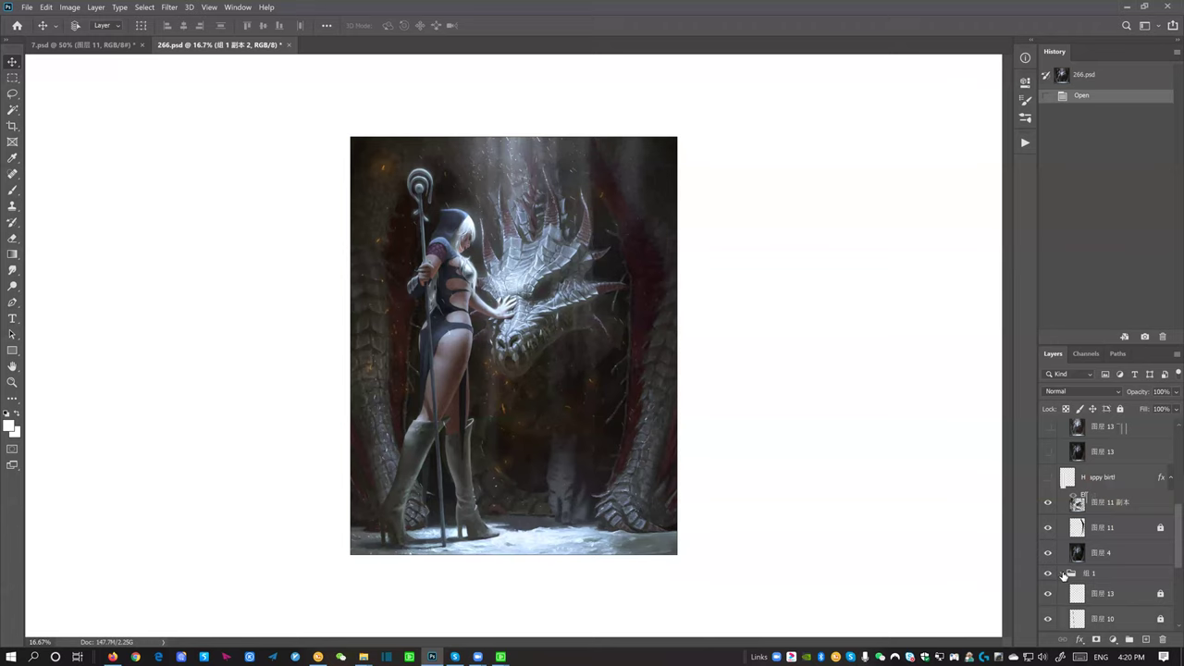
scroll(1069, 555, down, 7)
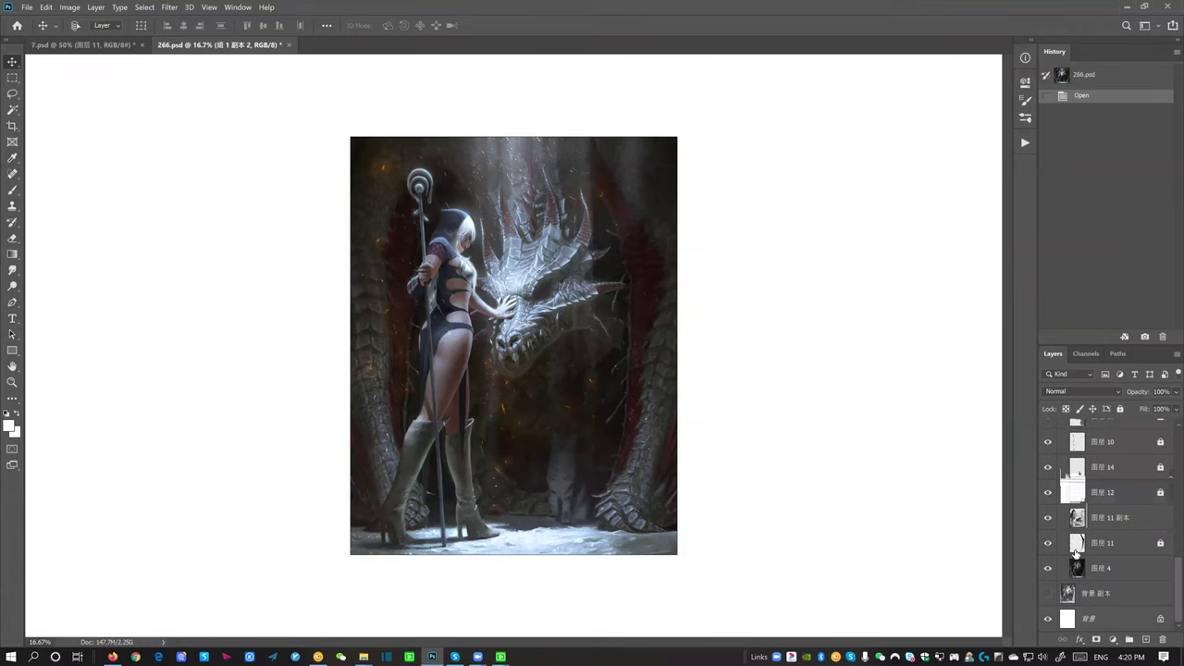
scroll(1075, 549, up, 4)
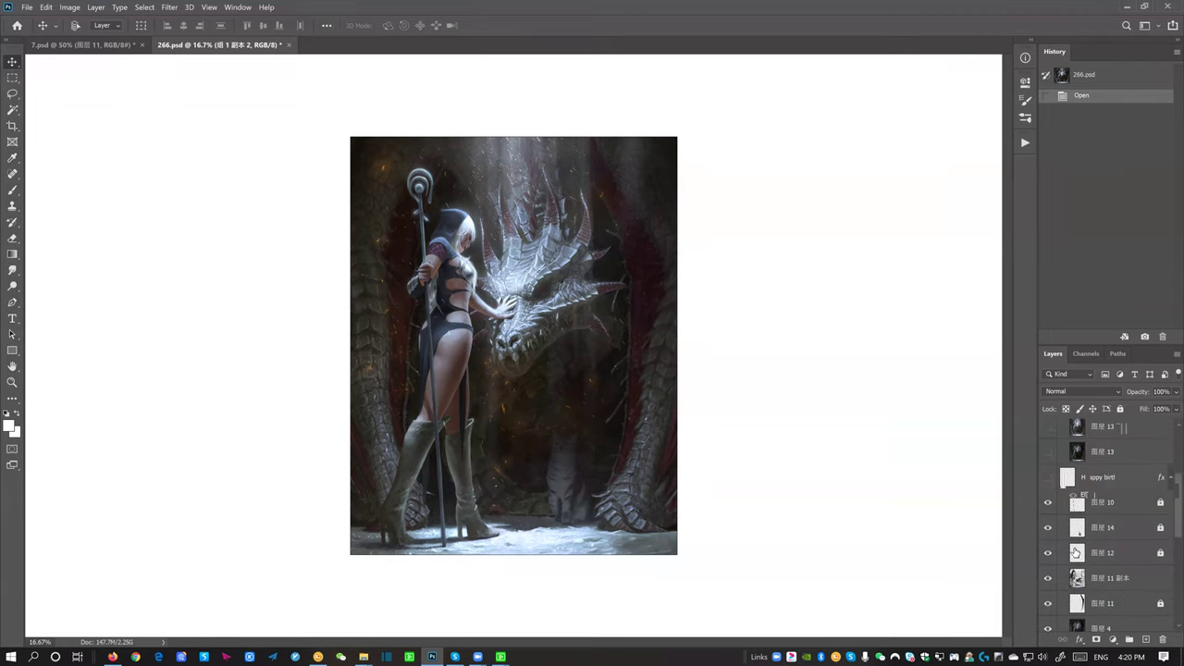
scroll(1076, 552, up, 6)
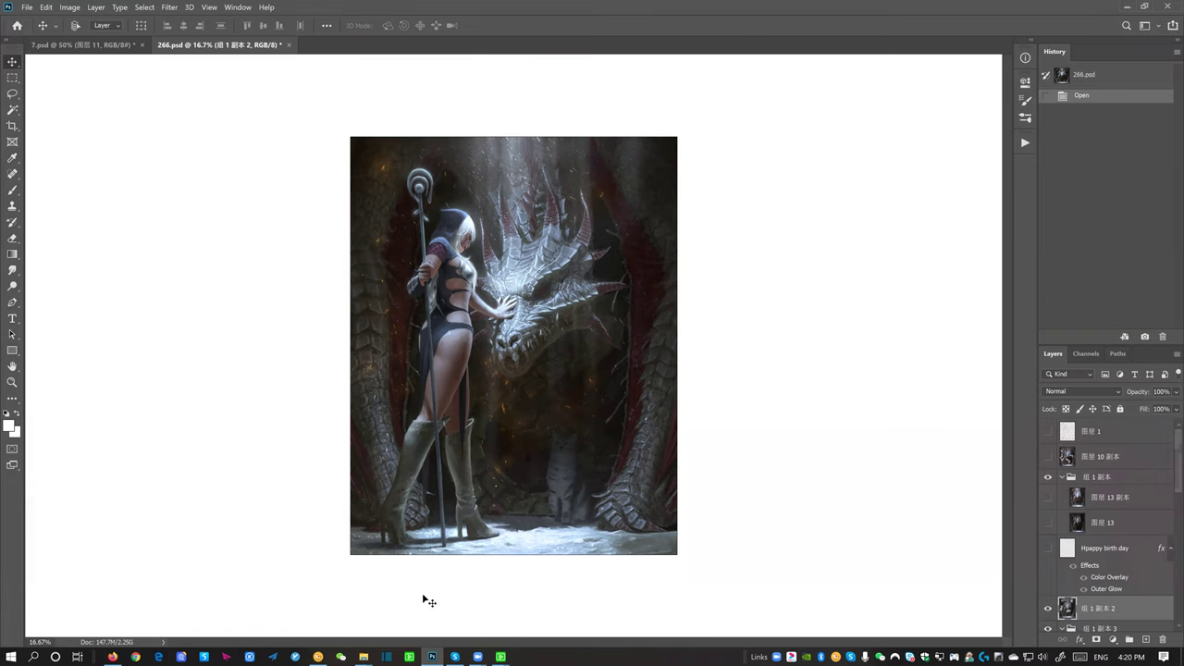
Switch to GeeImageViewer, browse back from 266.psd to 265.psd, and reposition the viewer over the canvas
mouse_move(499, 655)
click(534, 612)
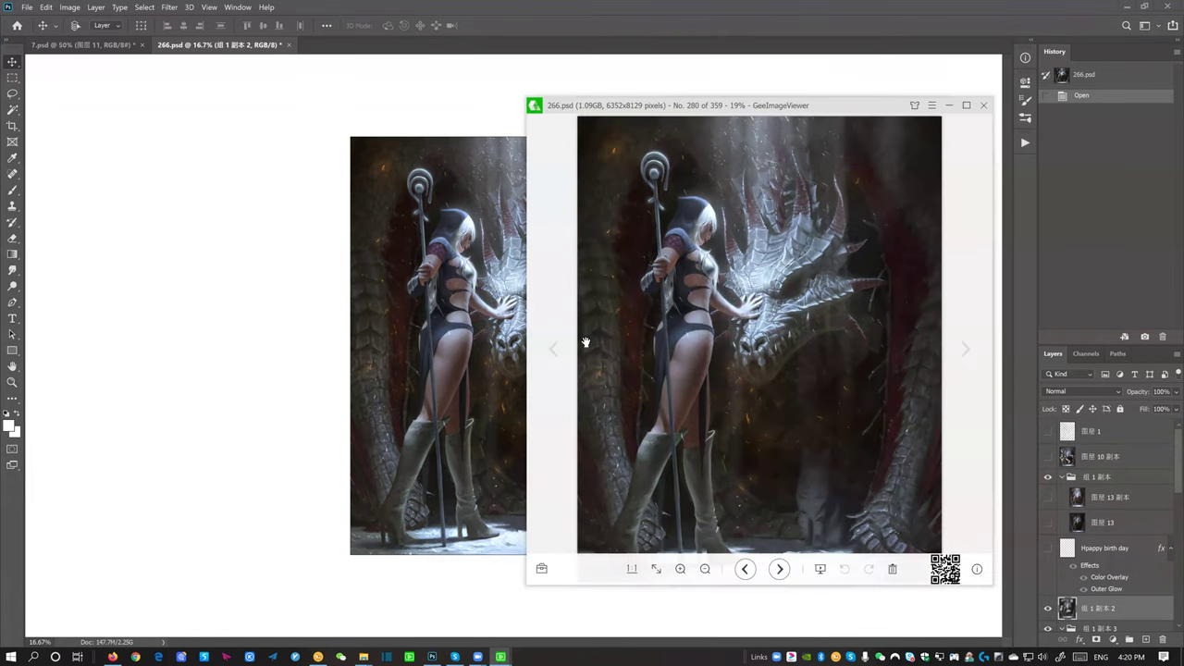
click(561, 346)
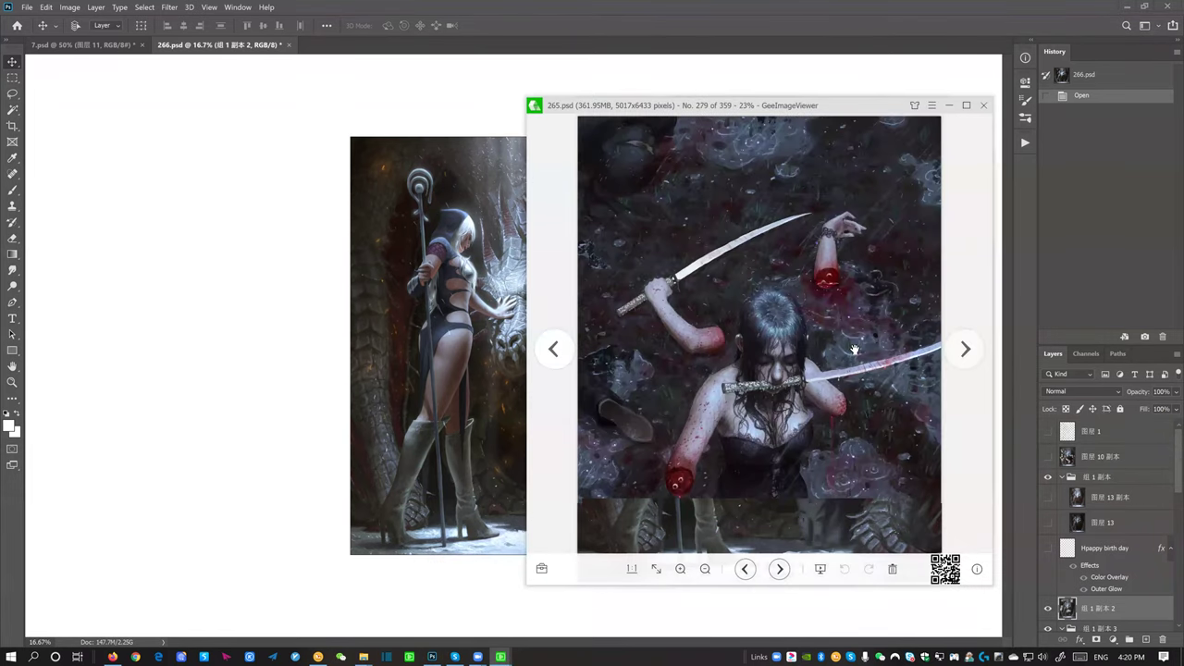
click(561, 352)
click(959, 353)
drag(757, 108, 636, 58)
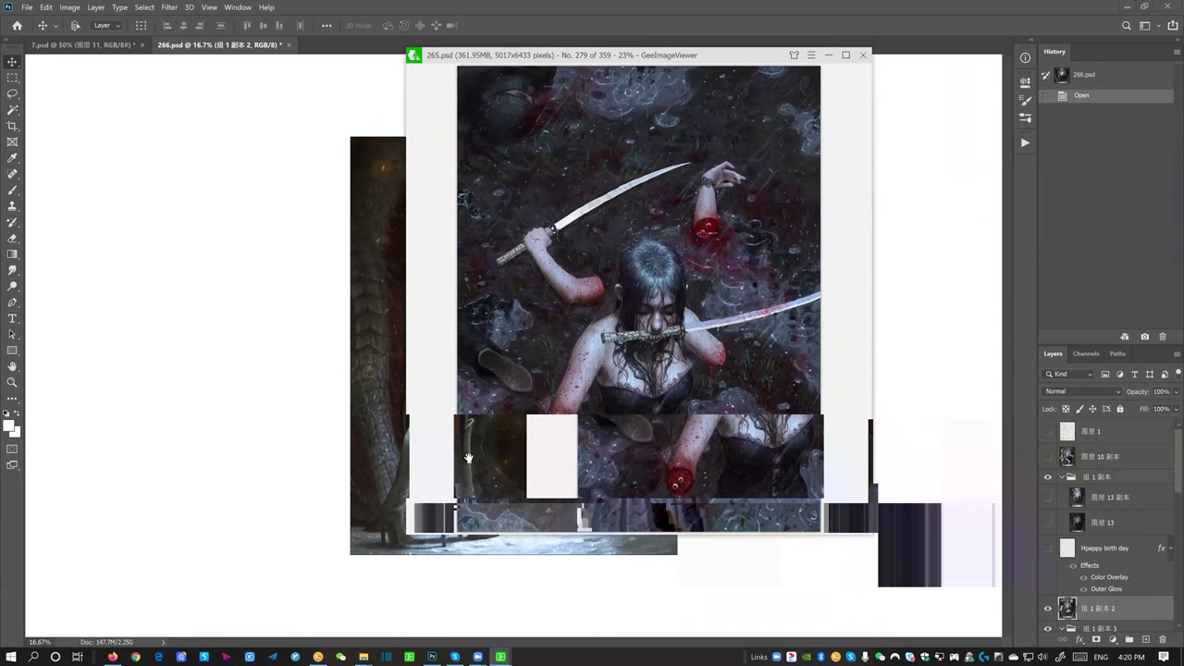
mouse_move(490, 467)
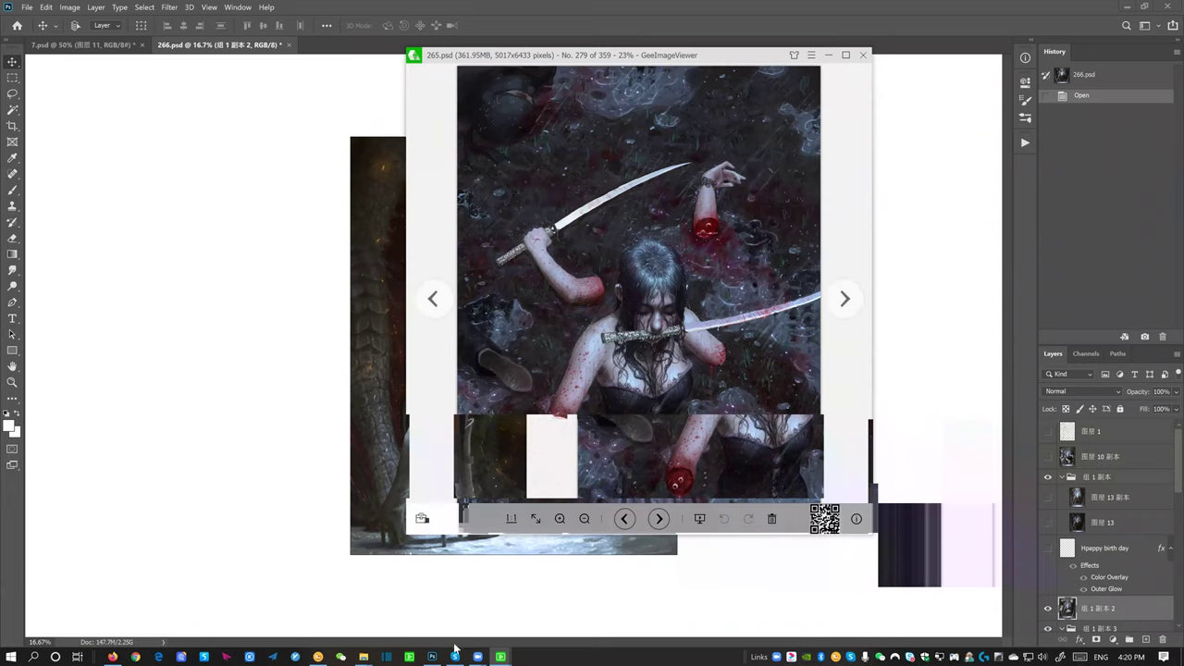
Switch to the file browser, look inside the ^工作 folder, return to the image folder, and minimize the browser
mouse_move(363, 657)
click(397, 615)
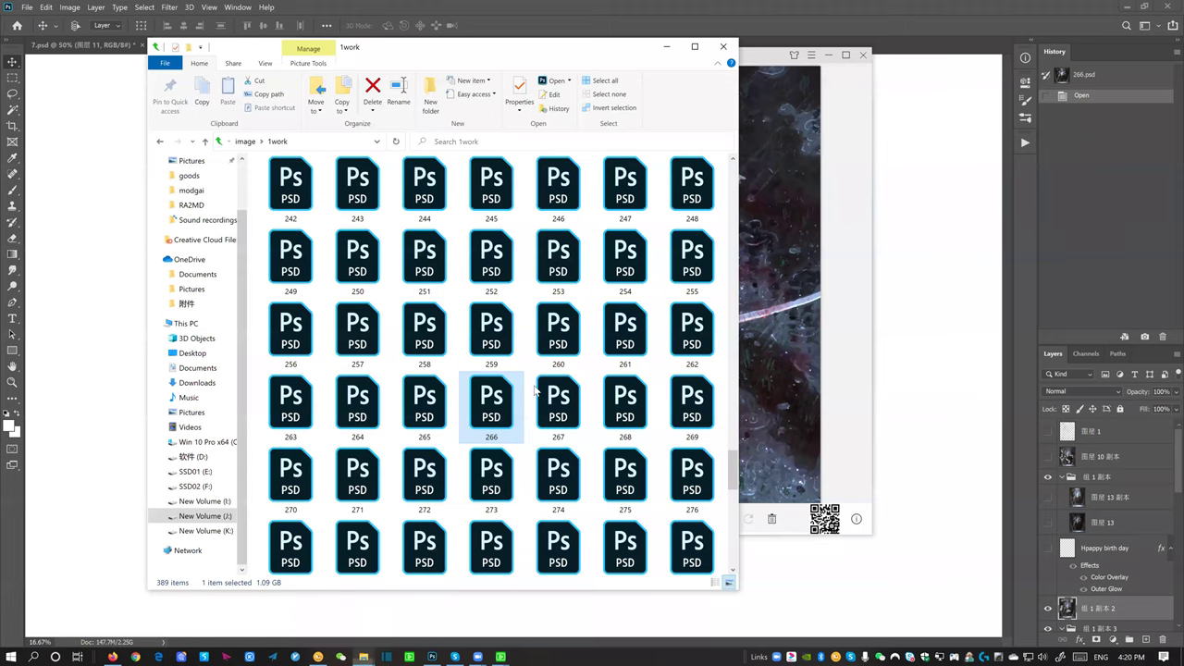
key(alt+Up)
key(Up)
key(Return)
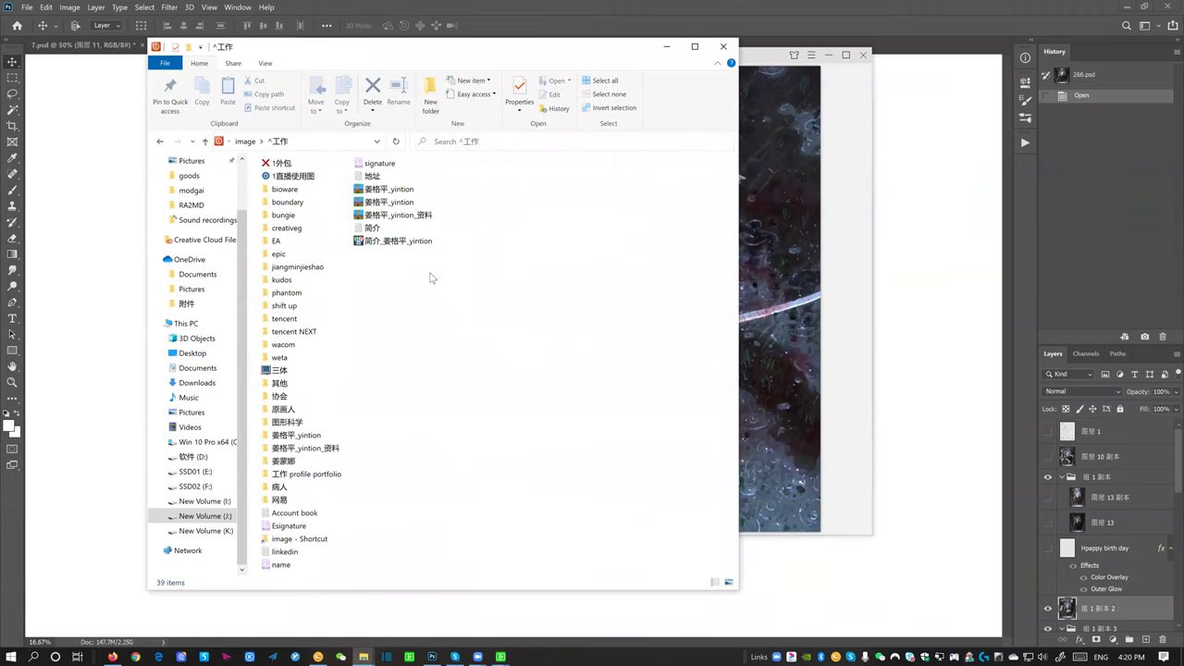
key(alt+Up)
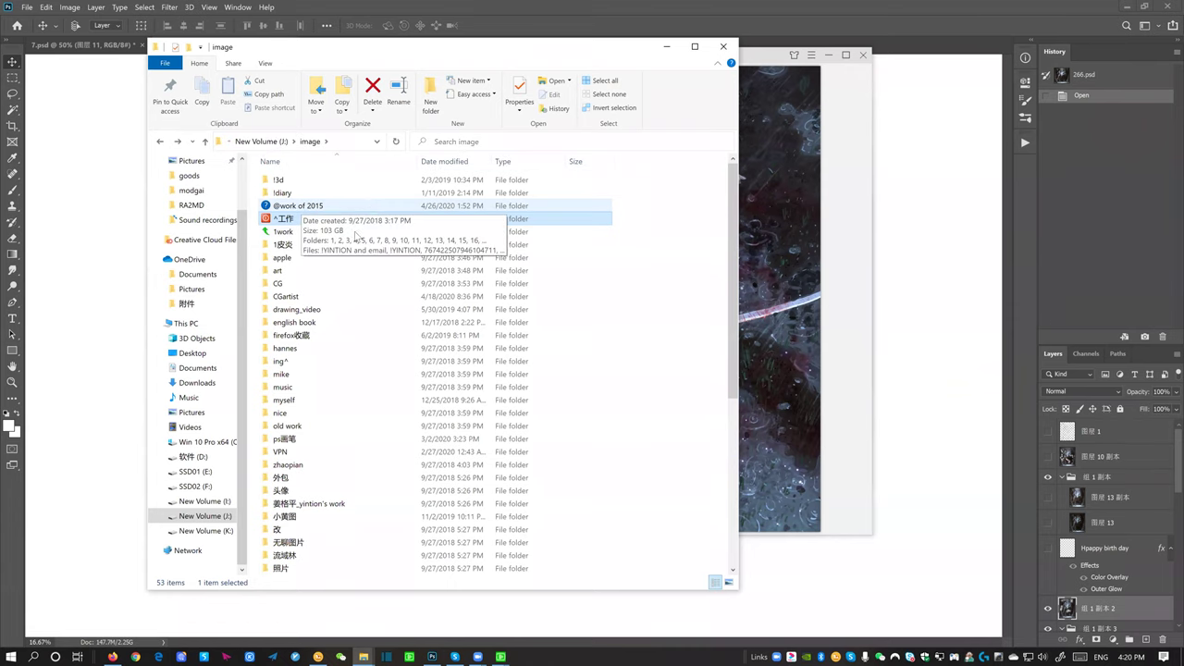
click(667, 46)
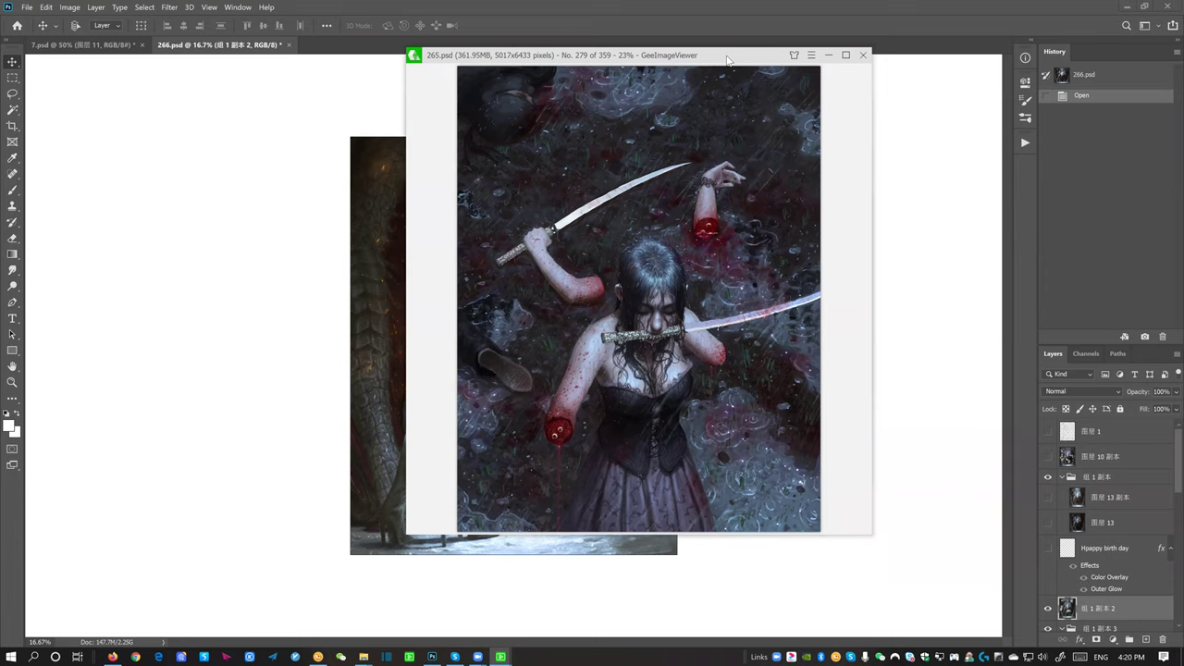
Close the image viewer and look through the full layer stack of 266.psd
drag(726, 60, 721, 56)
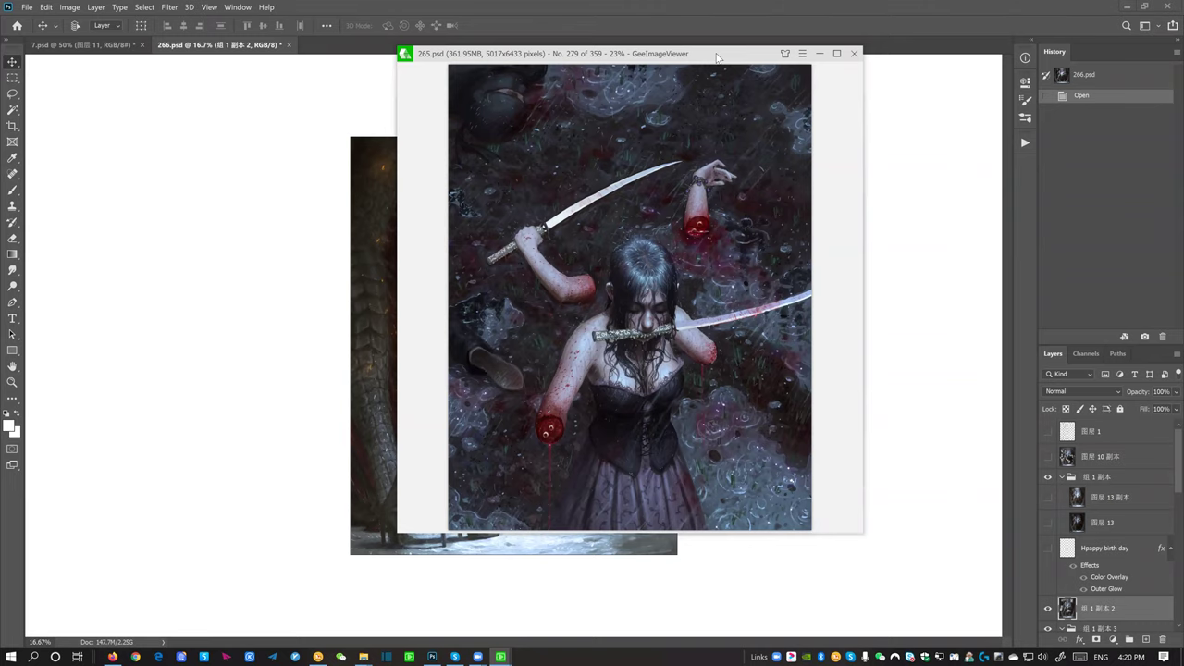
key(Escape)
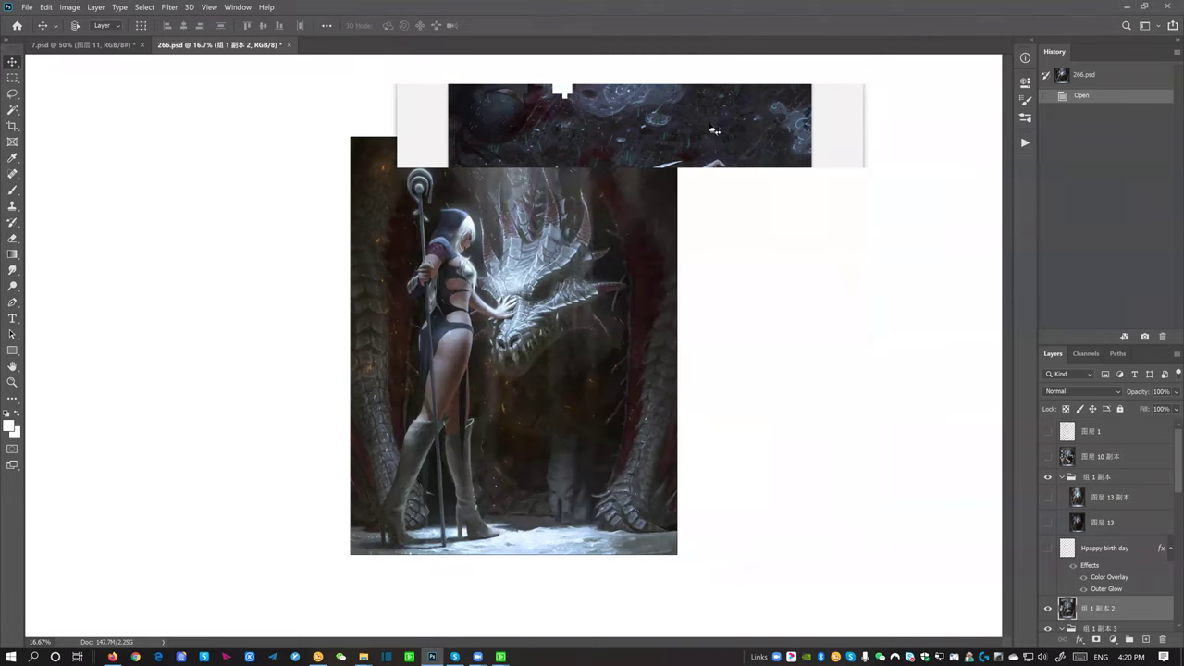
scroll(1089, 529, down, 5)
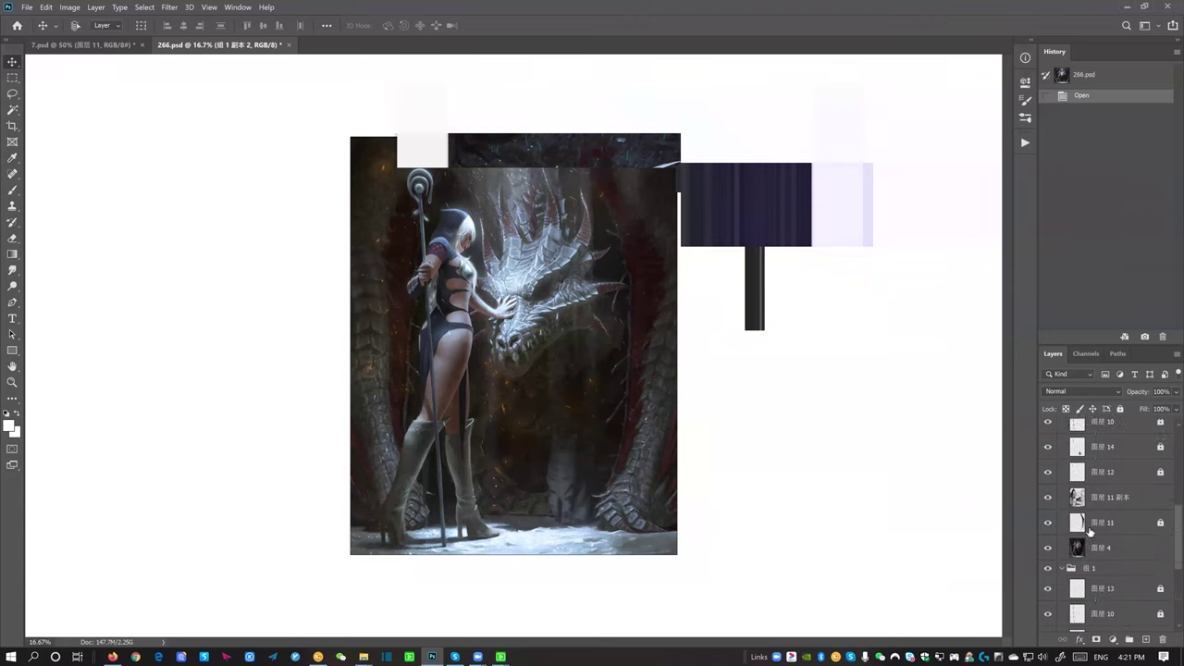
scroll(1089, 529, down, 2)
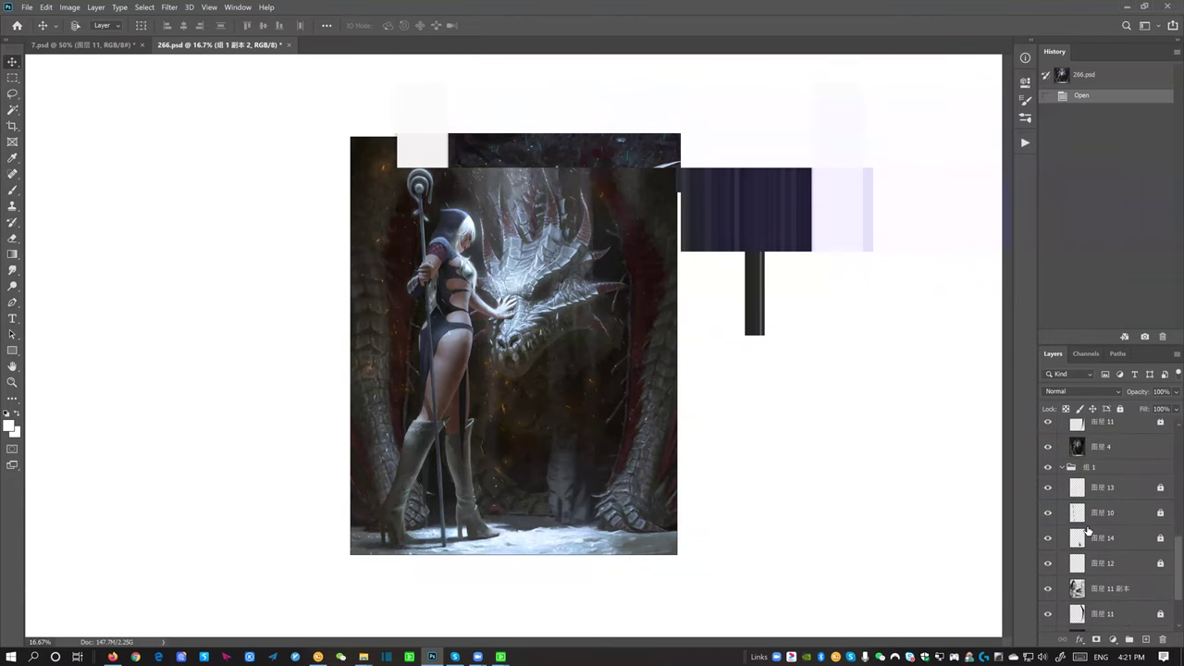
scroll(1088, 529, down, 3)
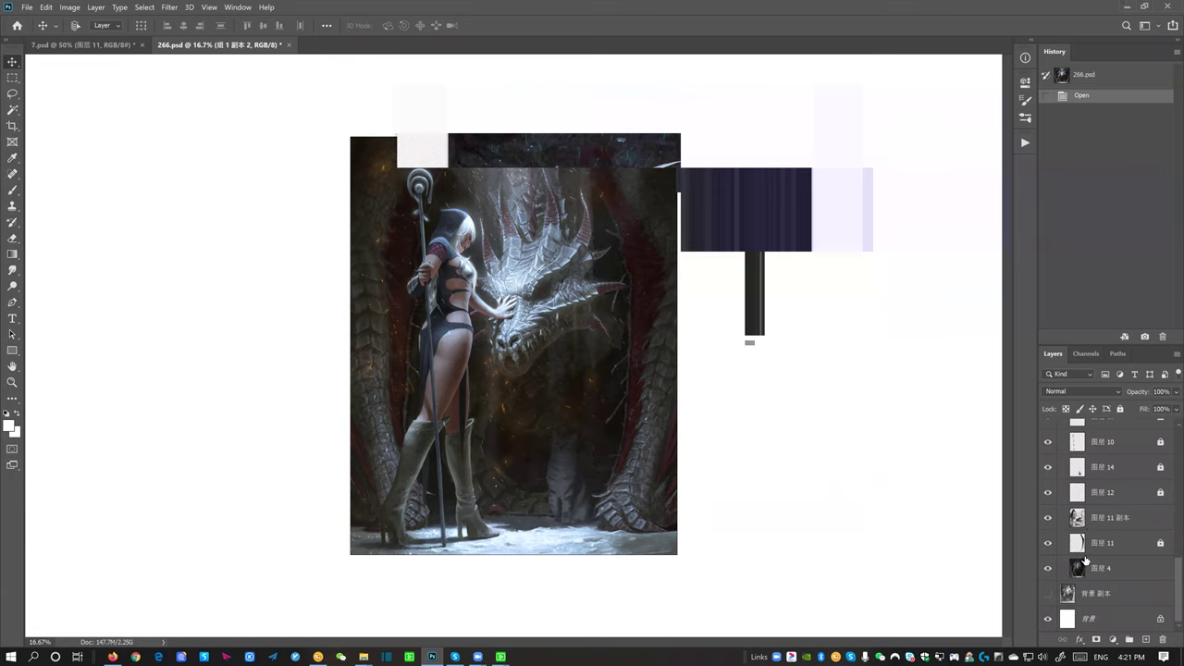
scroll(1108, 543, down, 3)
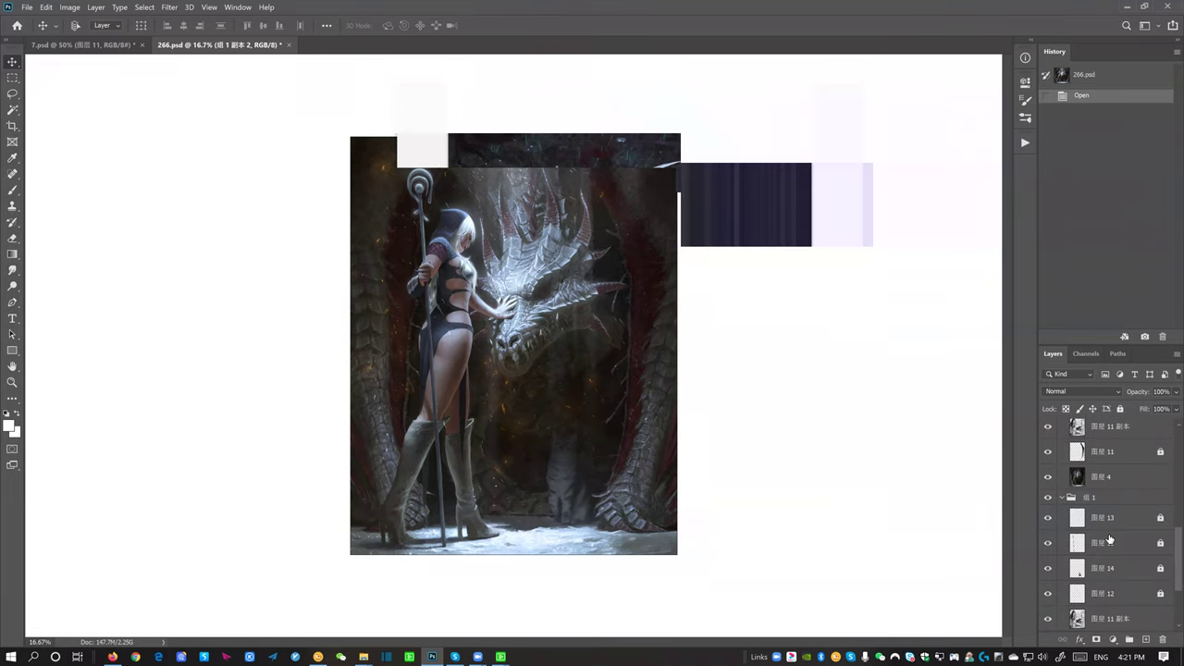
scroll(1110, 539, up, 2)
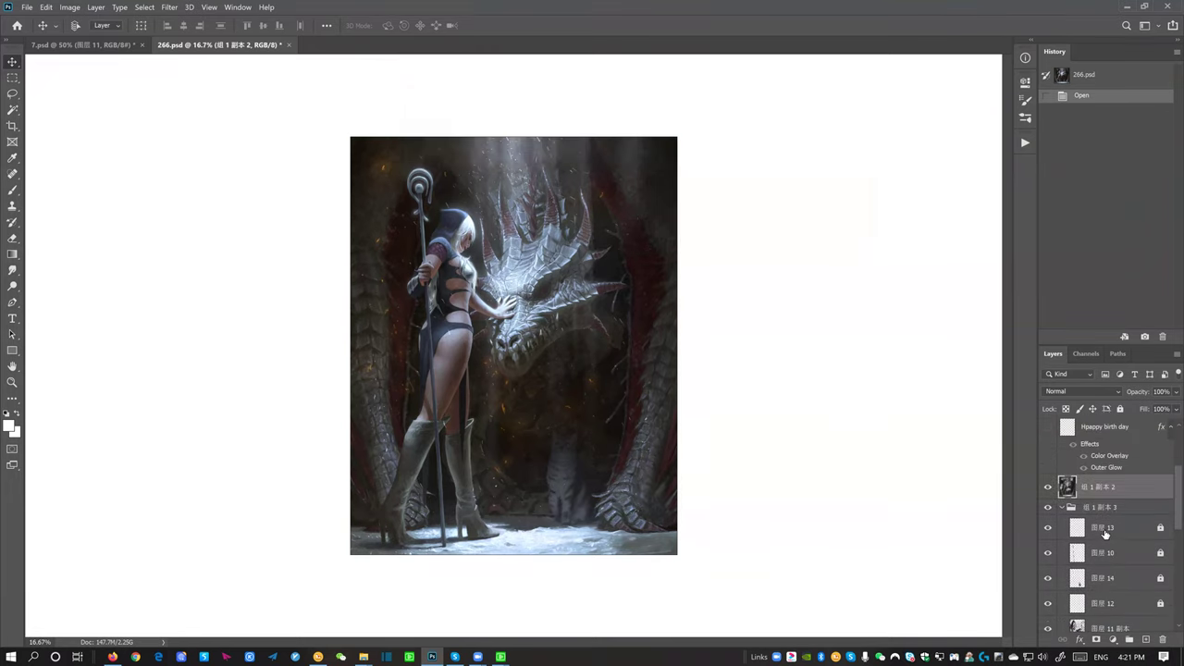
scroll(1105, 534, up, 2)
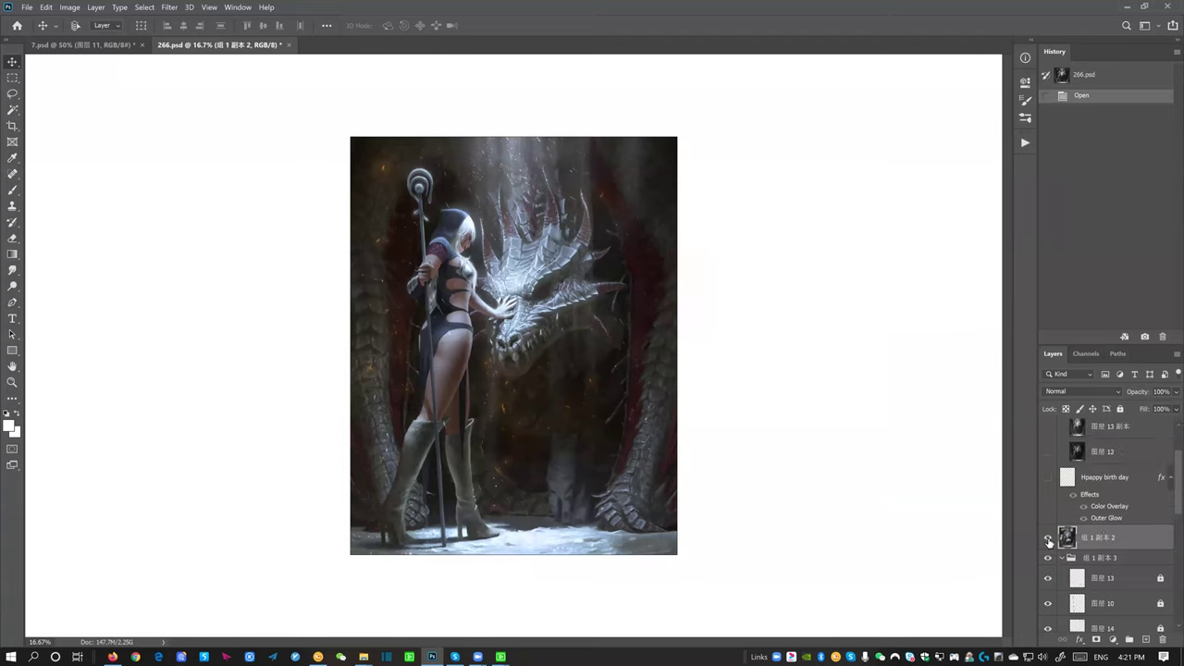
Hide layer 组 1 副本 2, collapse and hide the 组 1 副本 3 group, and select group 组 1
click(1047, 538)
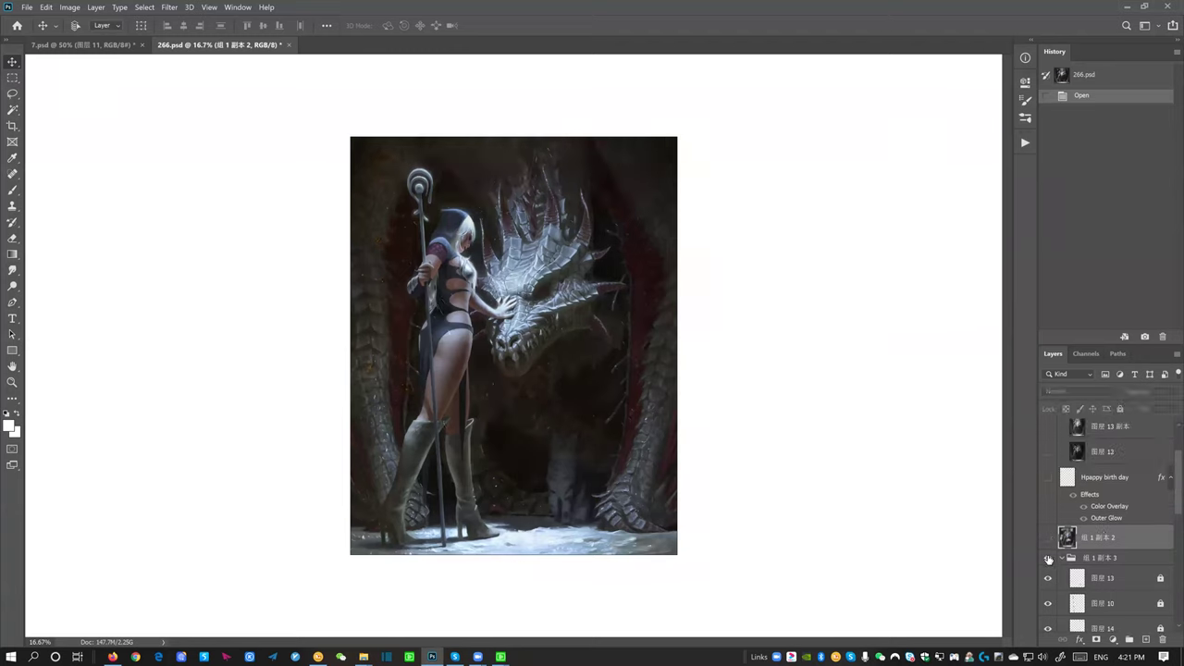
click(1068, 558)
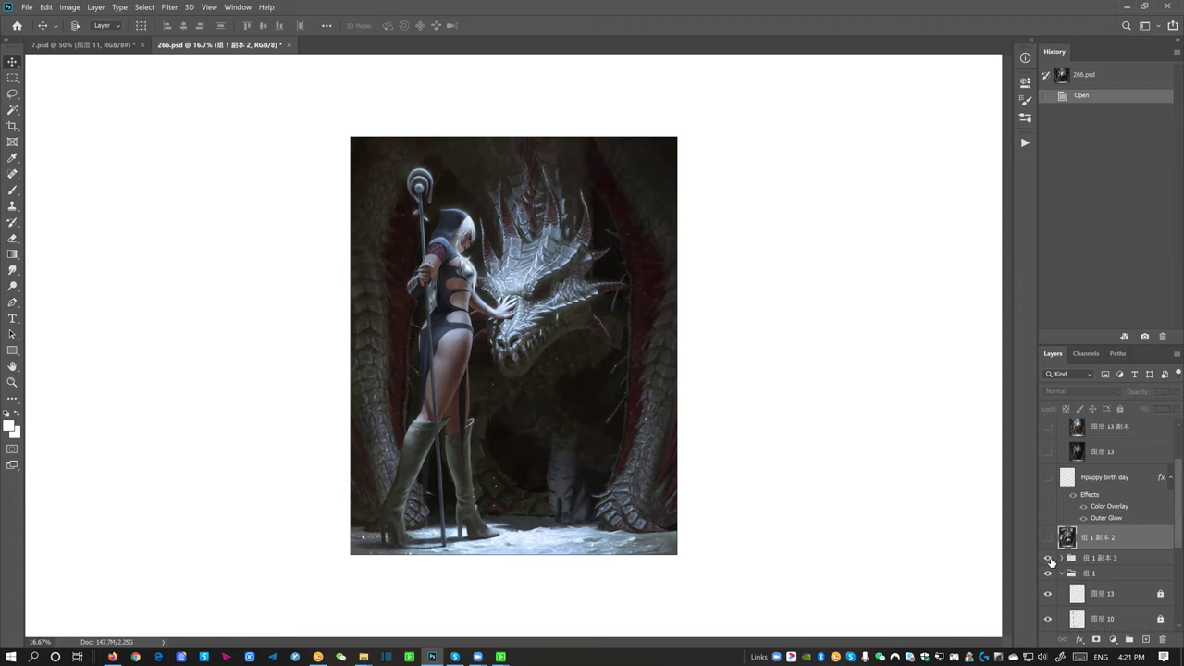
click(1047, 558)
click(1048, 576)
click(1095, 573)
Compare the painting with layer 图层 11 副本 in group 组 1 hidden and shown, leaving the layer hidden
scroll(1100, 555, down, 3)
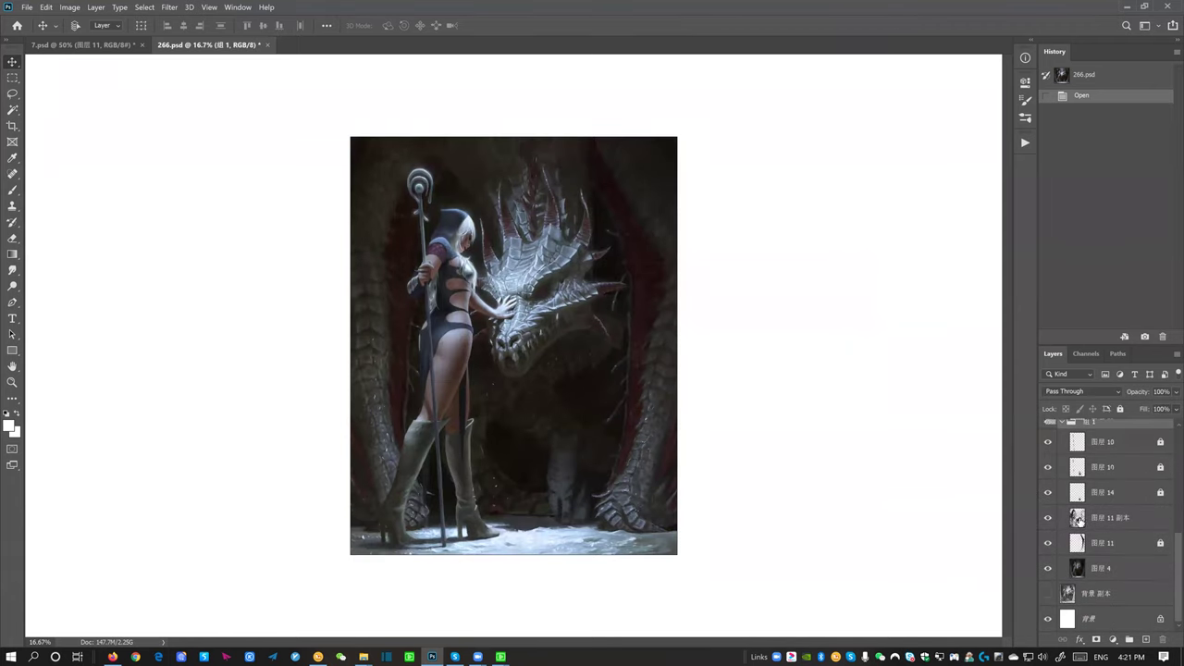
click(1077, 518)
click(1047, 518)
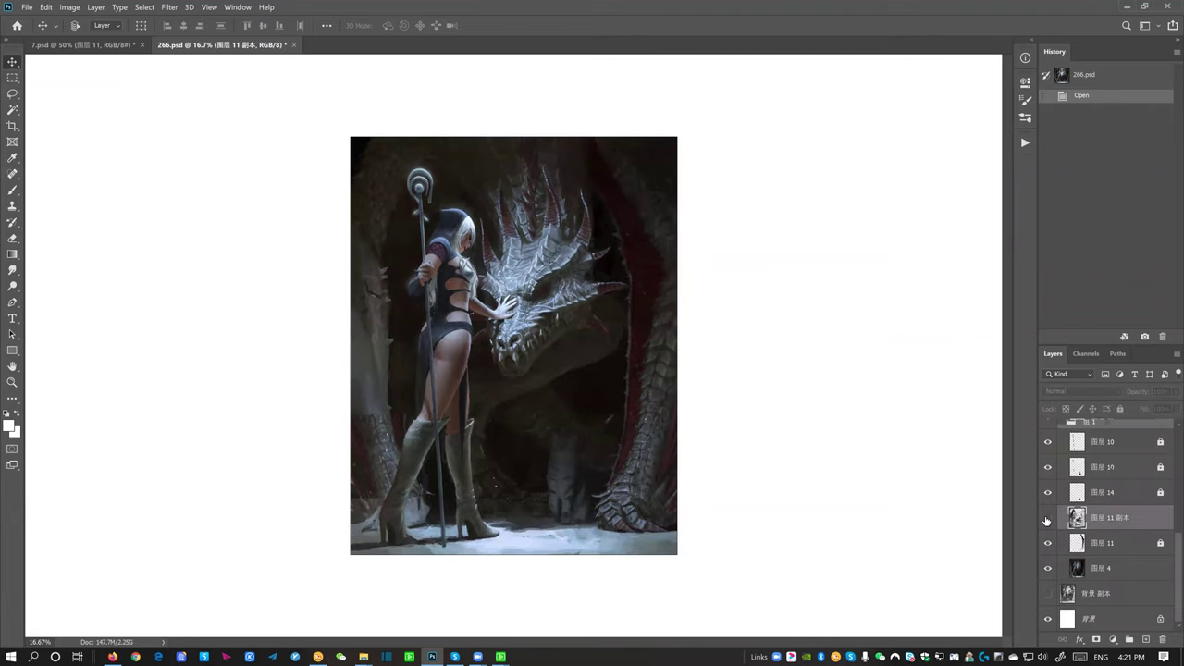
click(1047, 520)
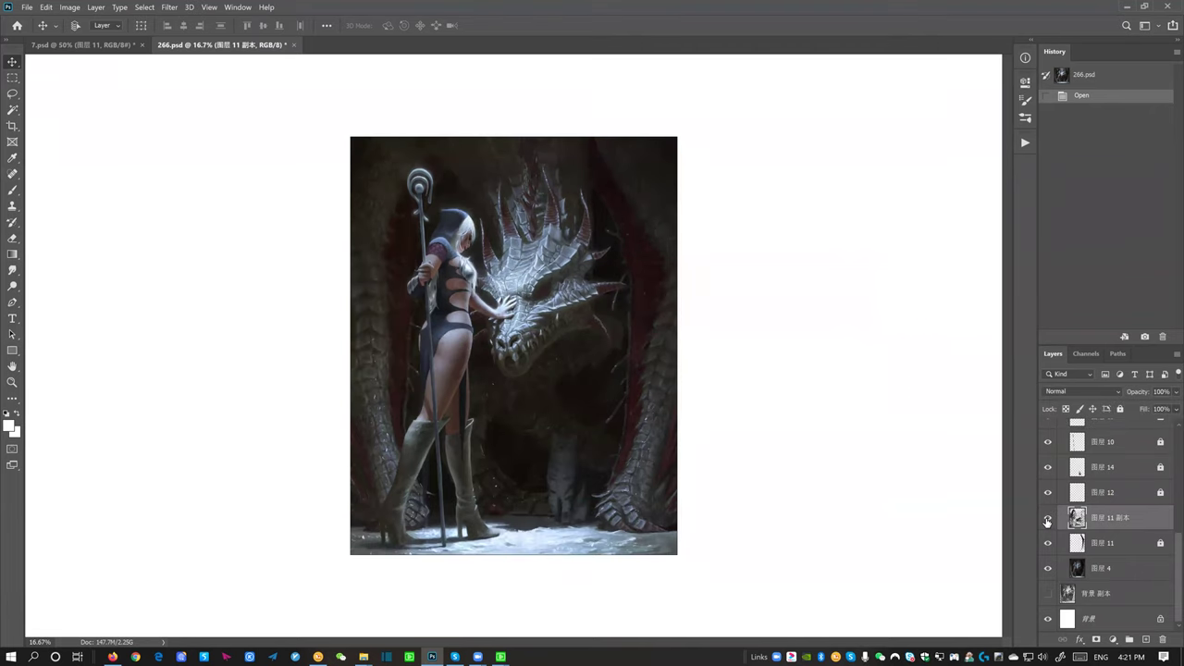
click(1047, 519)
click(1047, 520)
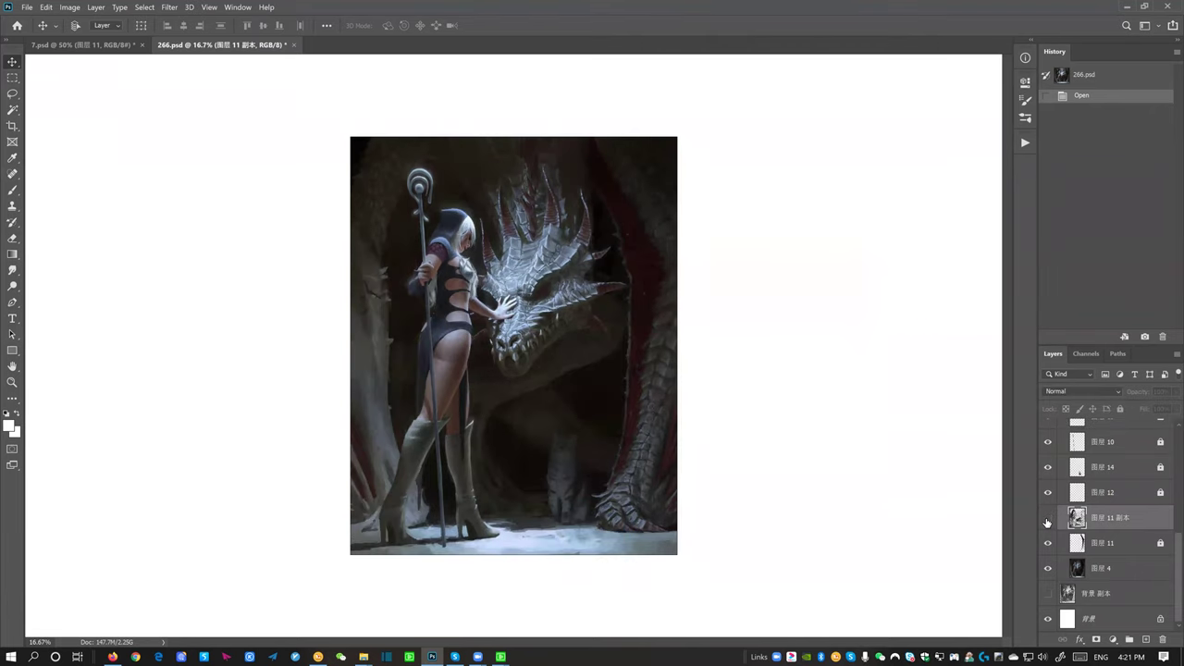
Toggle layer 图层 11 in group 组 1 to see its contribution, leaving it hidden
click(1048, 544)
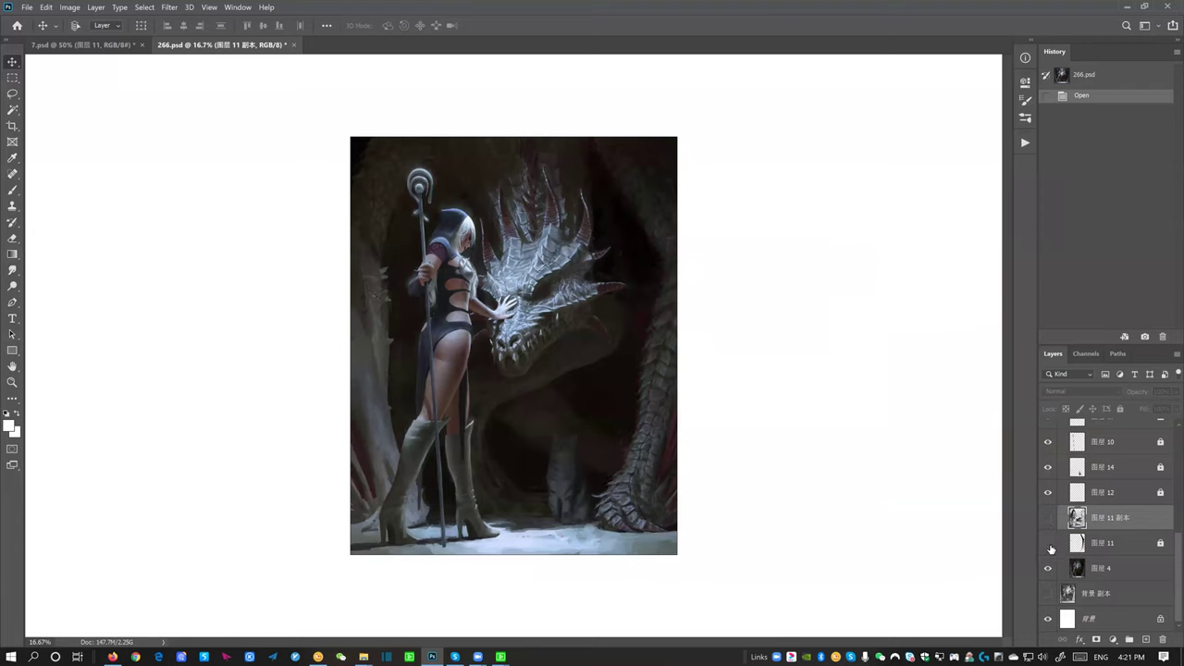
click(1048, 544)
click(1048, 544)
Hide layers 图层 12 and 图层 14 in group 组 1
scroll(1077, 532, up, 1)
scroll(1077, 532, up, 1)
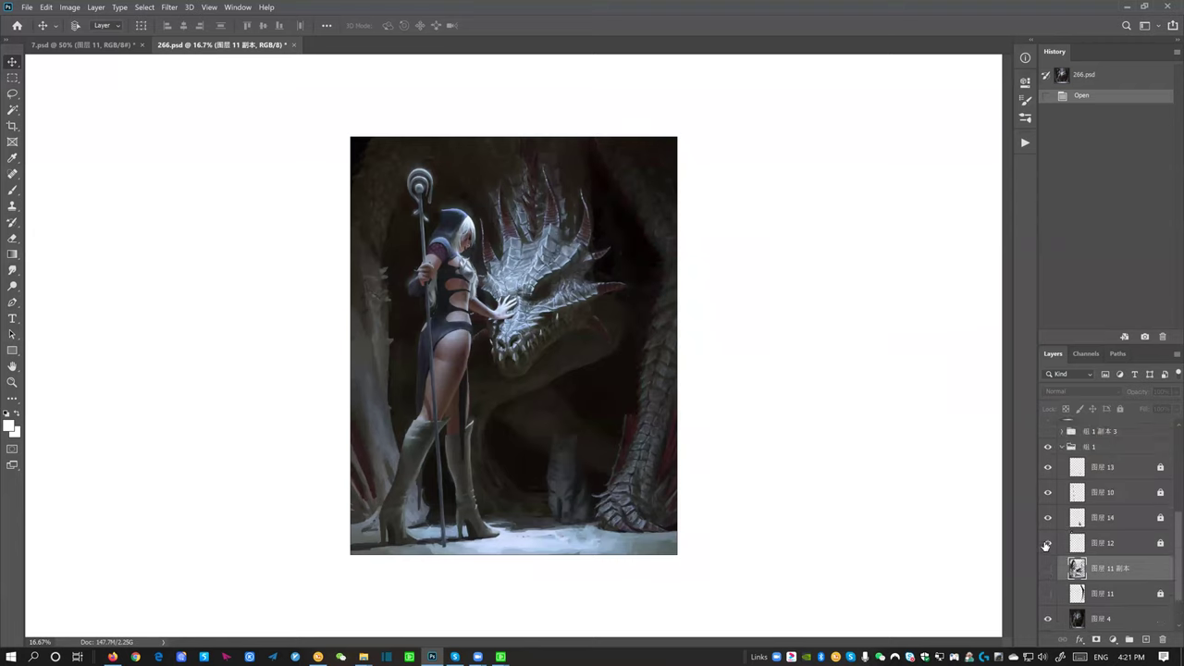
click(1047, 543)
click(1048, 519)
click(1048, 517)
click(1048, 515)
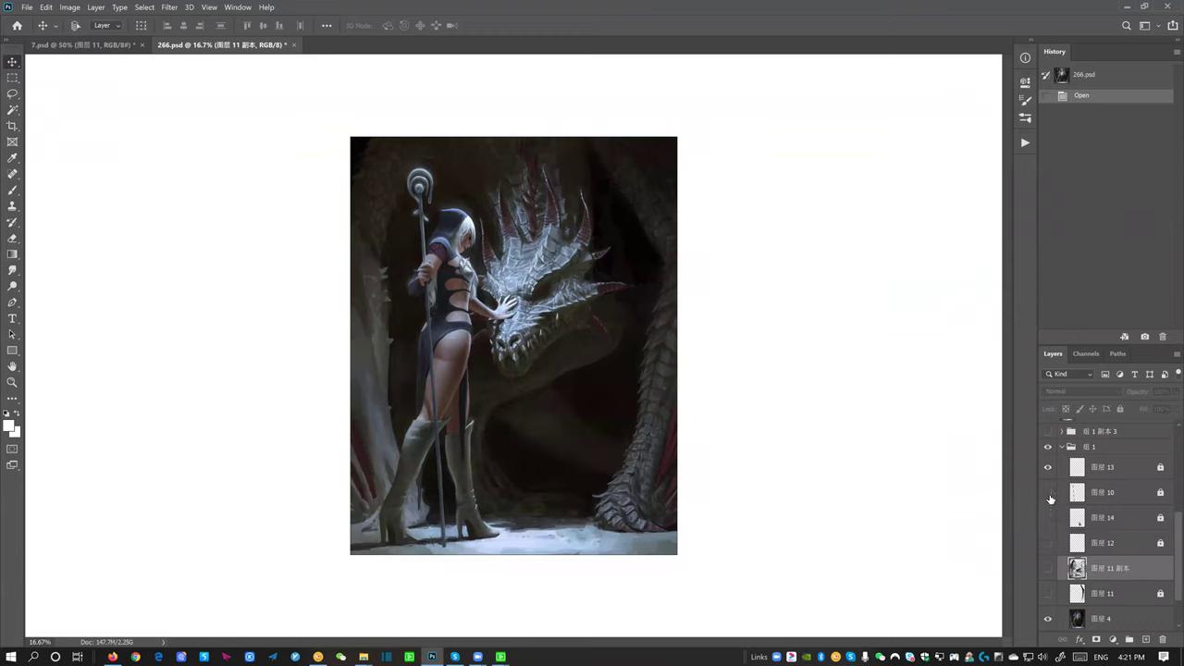
Compare the painting with 图层 10 and 图层 13 toggled, leaving 图层 10 shown and 图层 13 hidden
click(1048, 495)
click(1049, 494)
click(1048, 470)
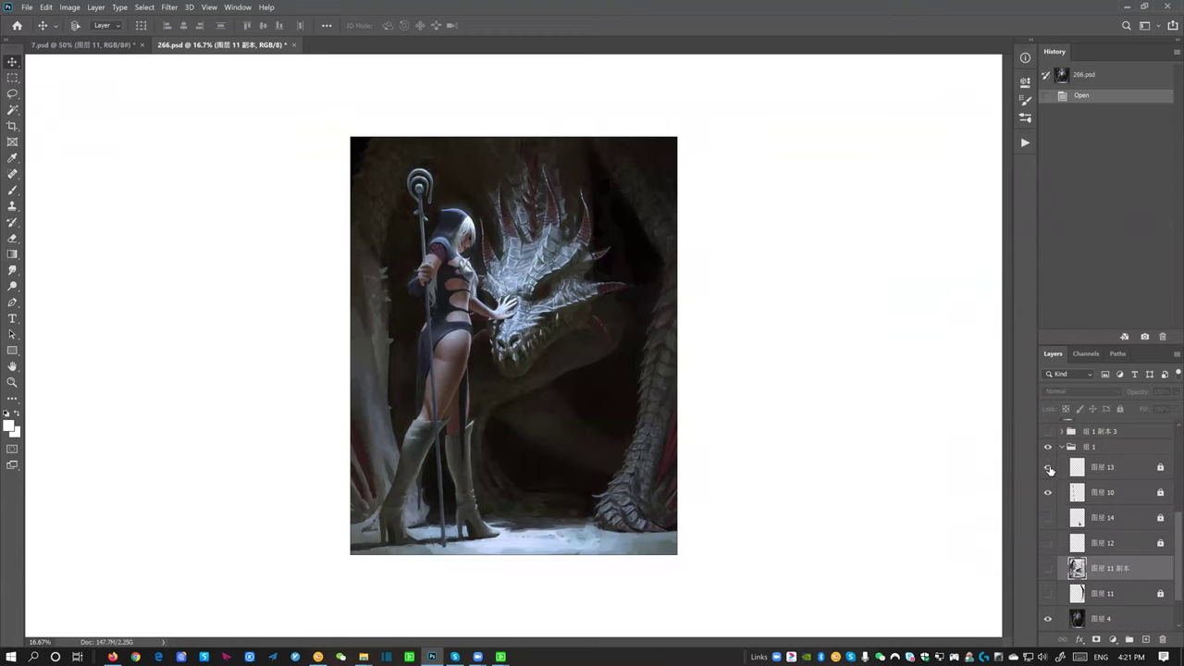
click(1048, 470)
click(1049, 469)
click(1048, 470)
Inspect the woman and the dragon's head at 33.3% magnification
key(ctrl+plus)
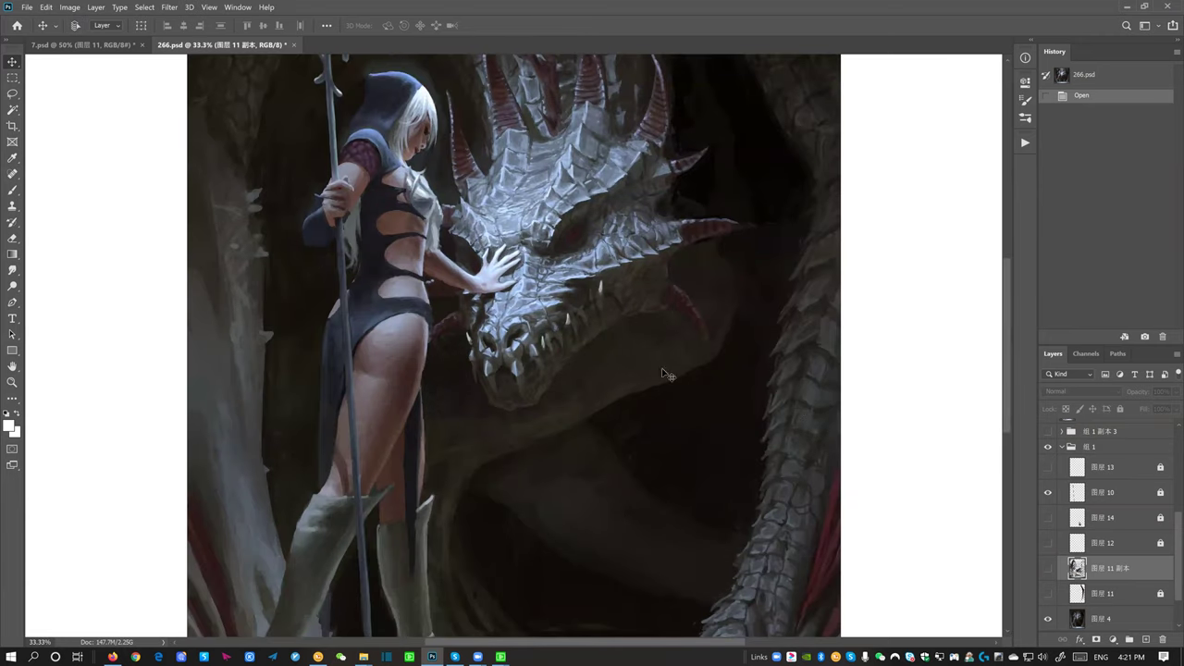
drag(563, 166, 579, 222)
drag(657, 453, 654, 347)
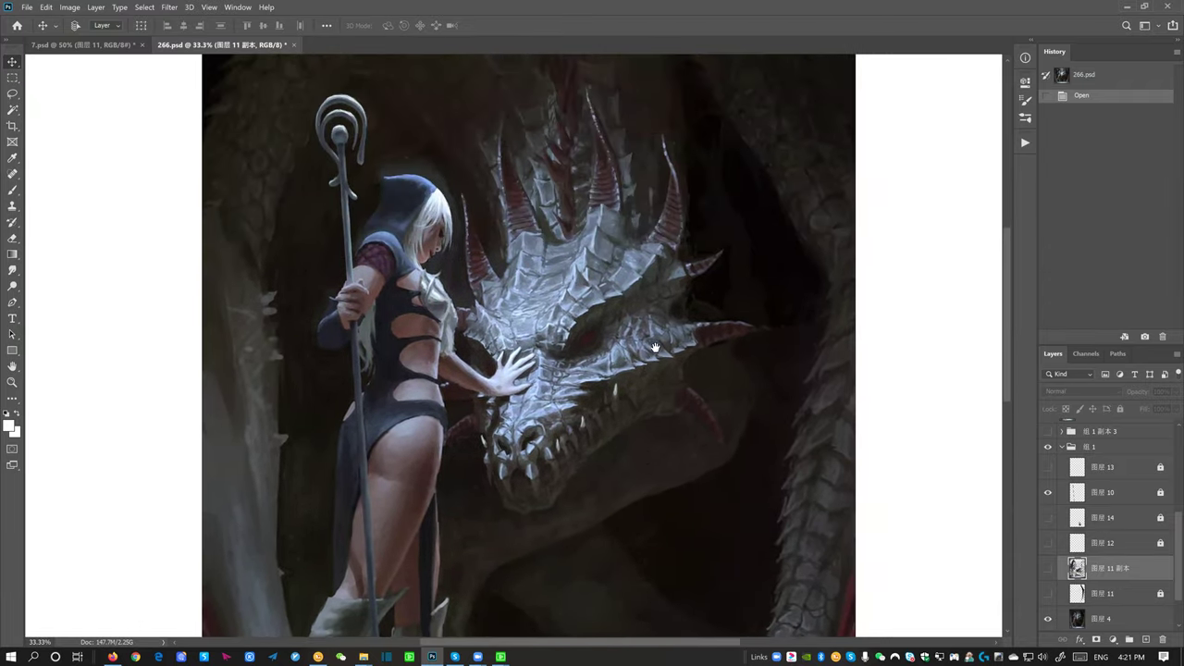
Examine the dragon's head, claws and the woman's boots across the painting with 图层 11 副本 hidden
drag(662, 305, 700, 309)
drag(708, 248, 688, 287)
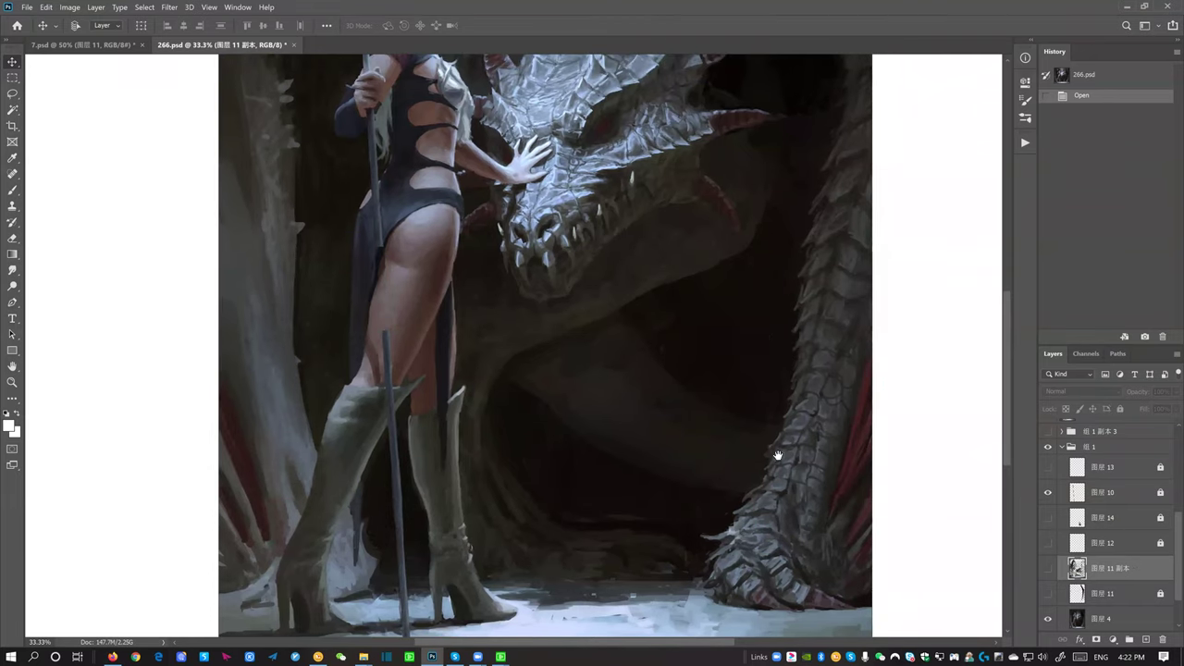
drag(774, 454, 782, 390)
drag(758, 325, 772, 375)
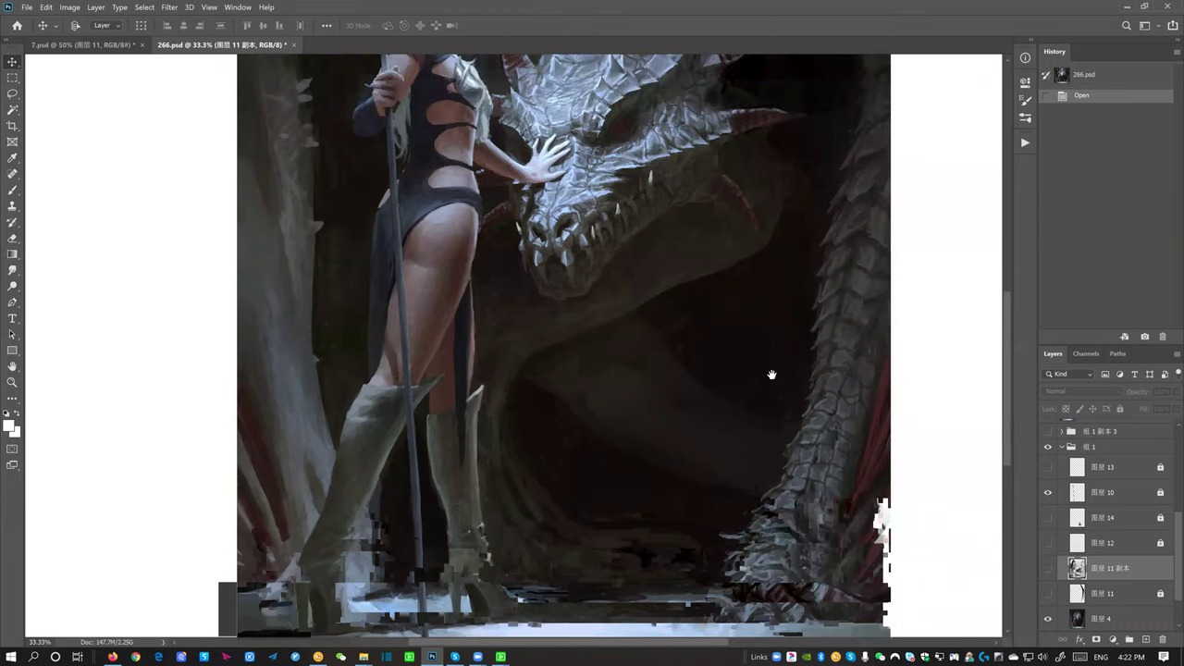
scroll(1103, 569, down, 2)
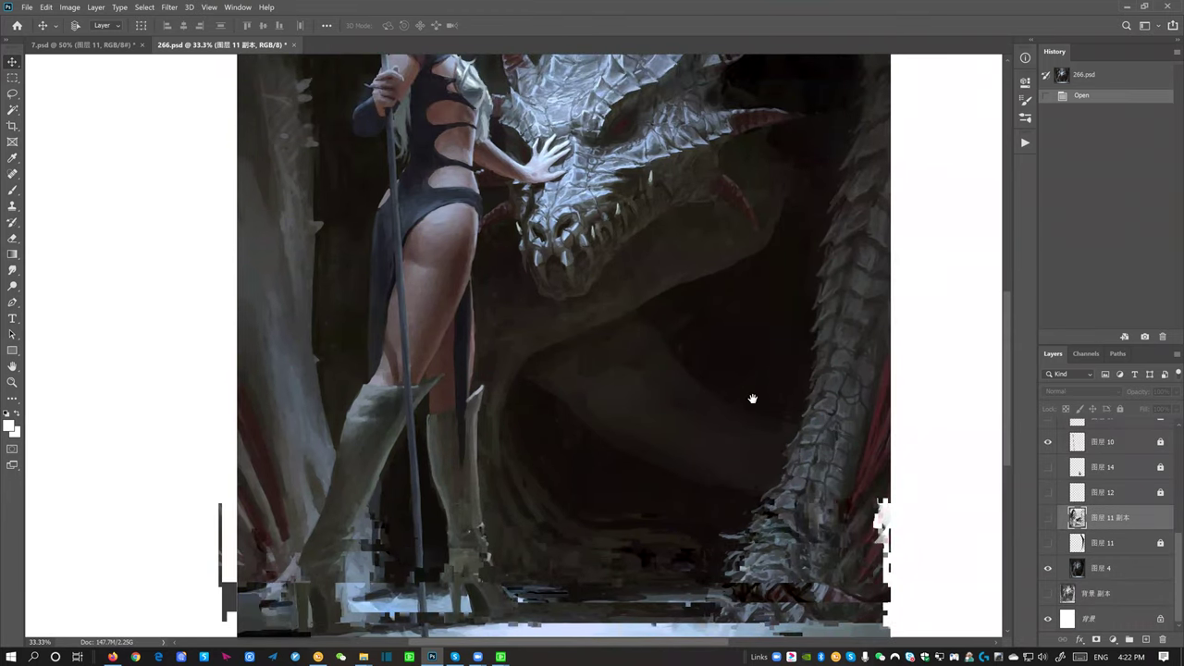
scroll(752, 398, up, 5)
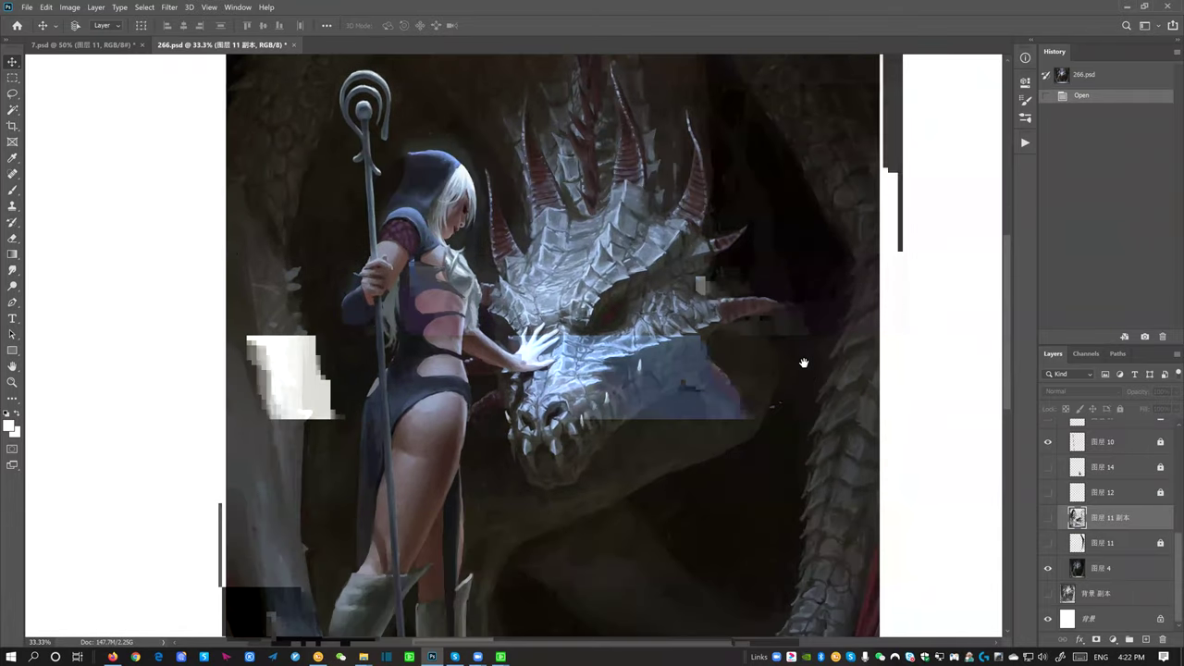
scroll(817, 428, down, 5)
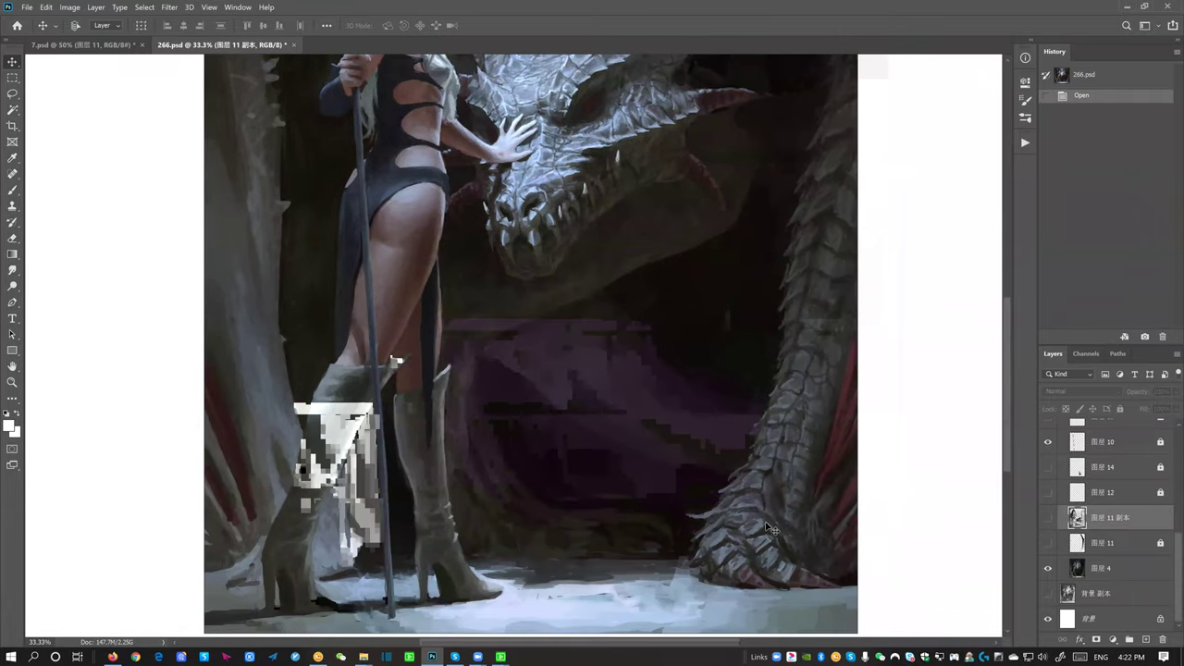
scroll(839, 202, up, 5)
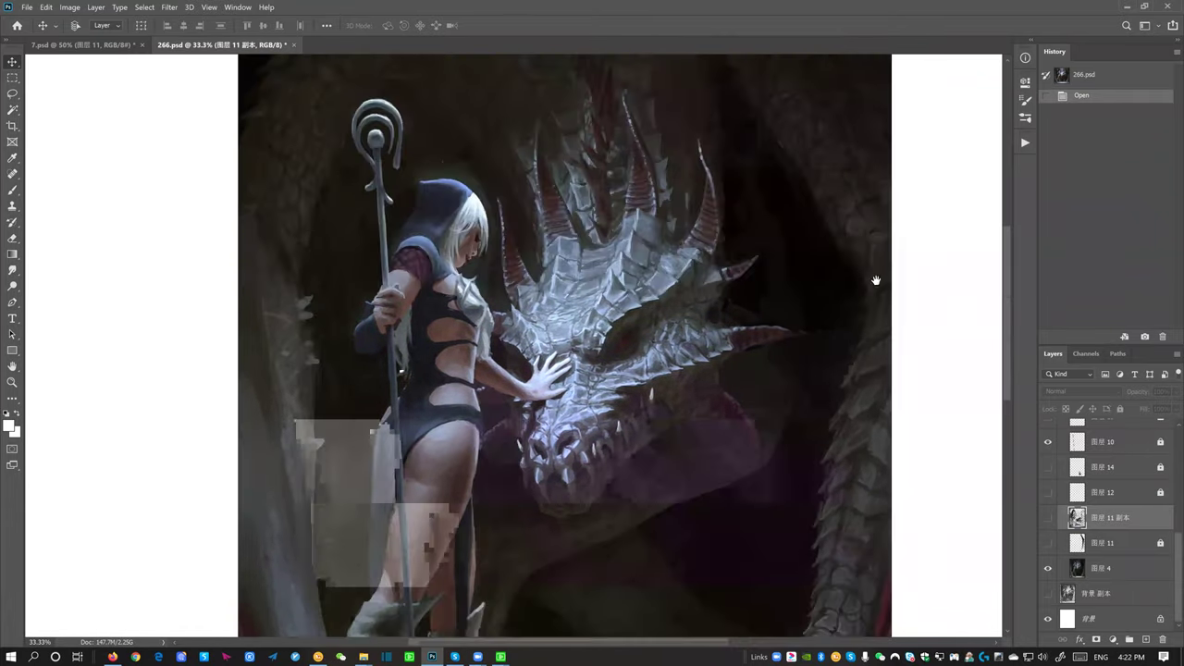
Toggle layer 图层 11 副本, leaving it shown, and inspect the woman, dragon and ground with it on
click(1048, 520)
click(1048, 520)
click(1048, 519)
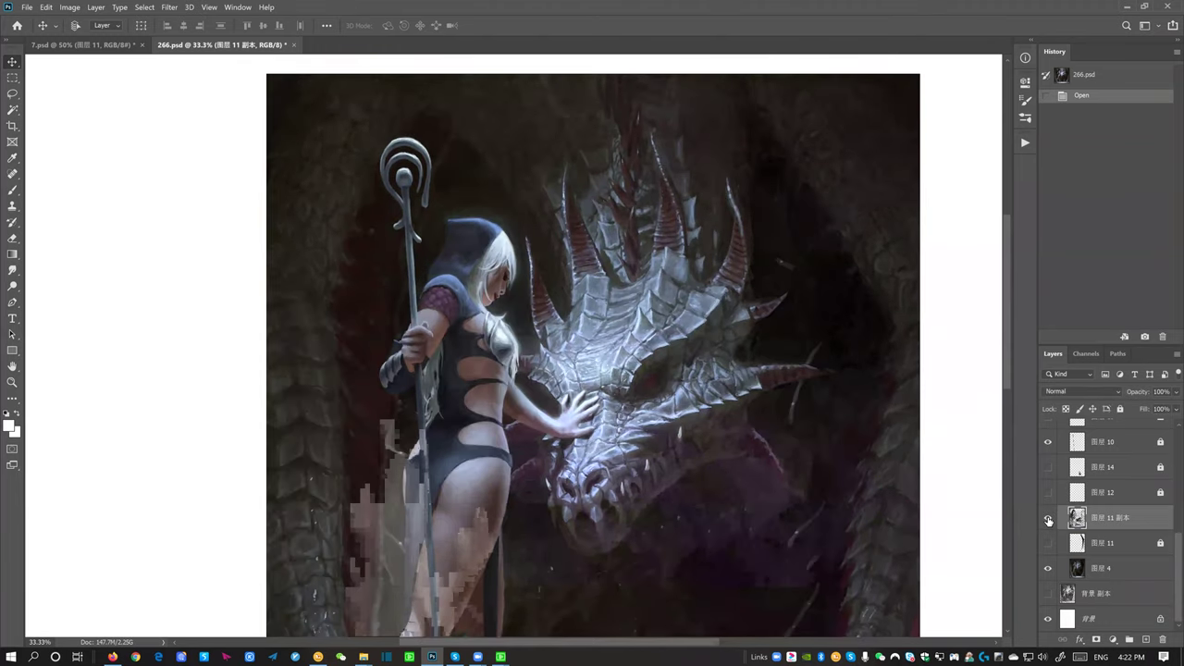
scroll(767, 352, down, 3)
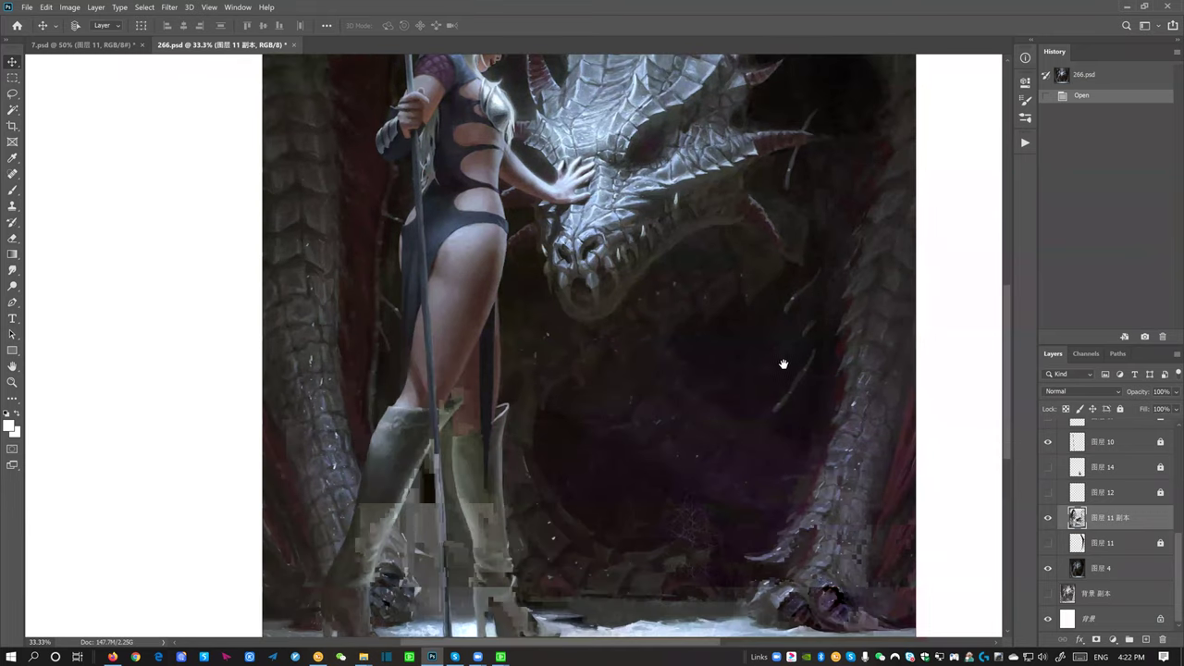
drag(790, 352, 919, 227)
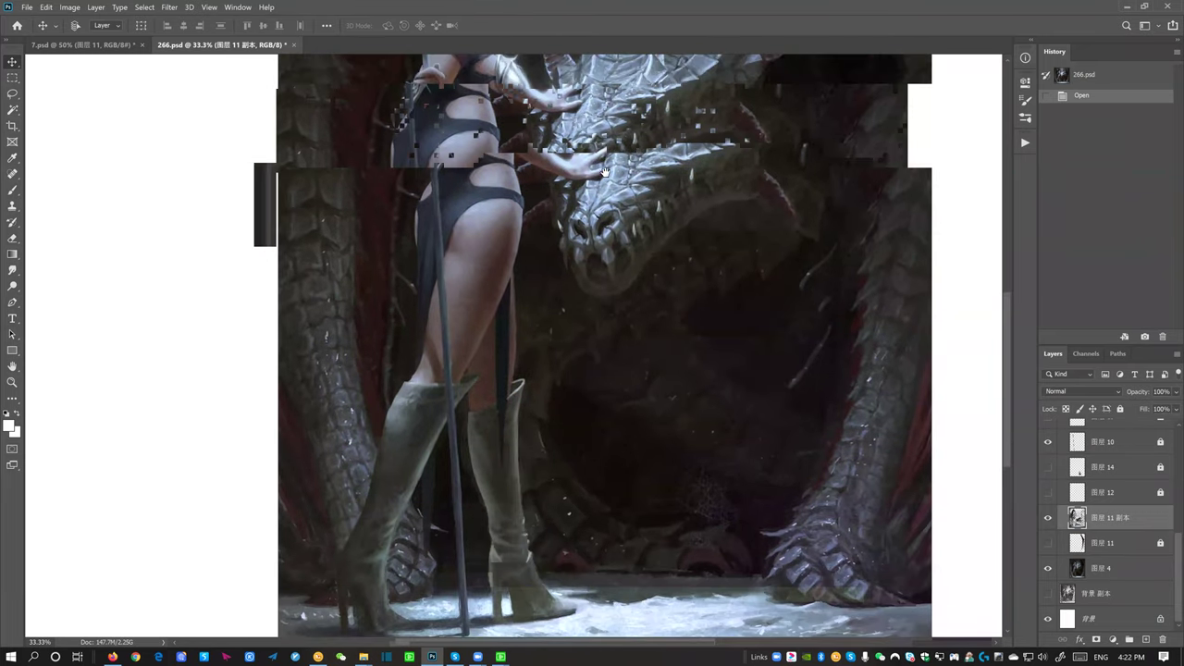
drag(605, 172, 746, 267)
drag(791, 177, 791, 259)
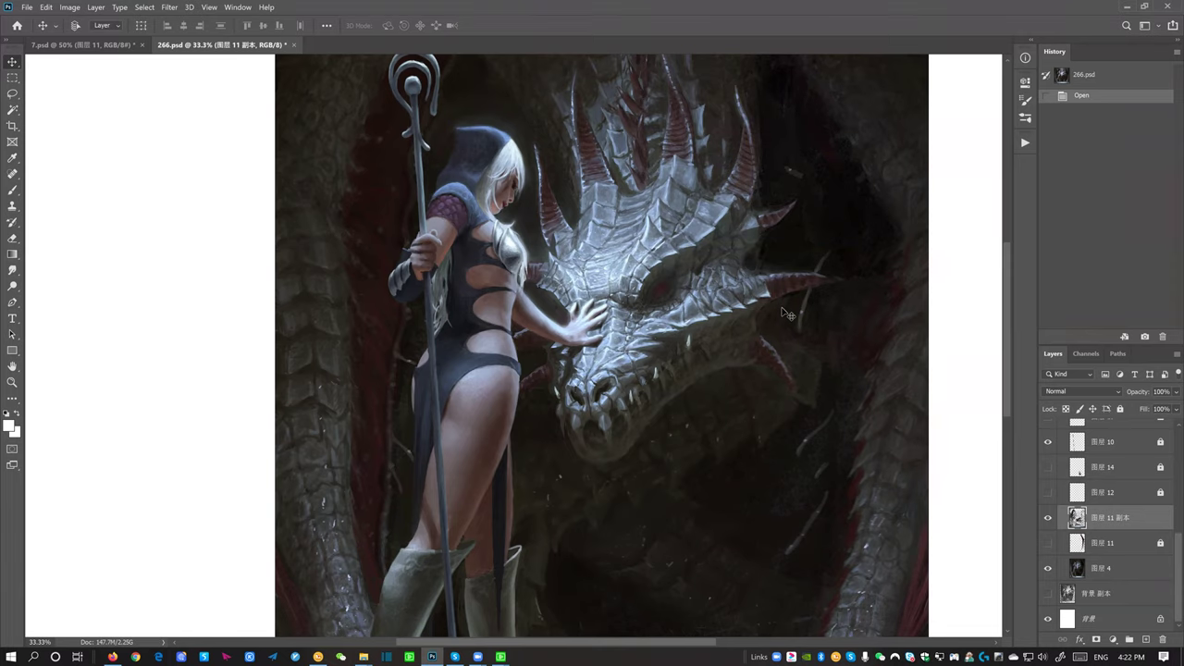
drag(792, 305, 765, 234)
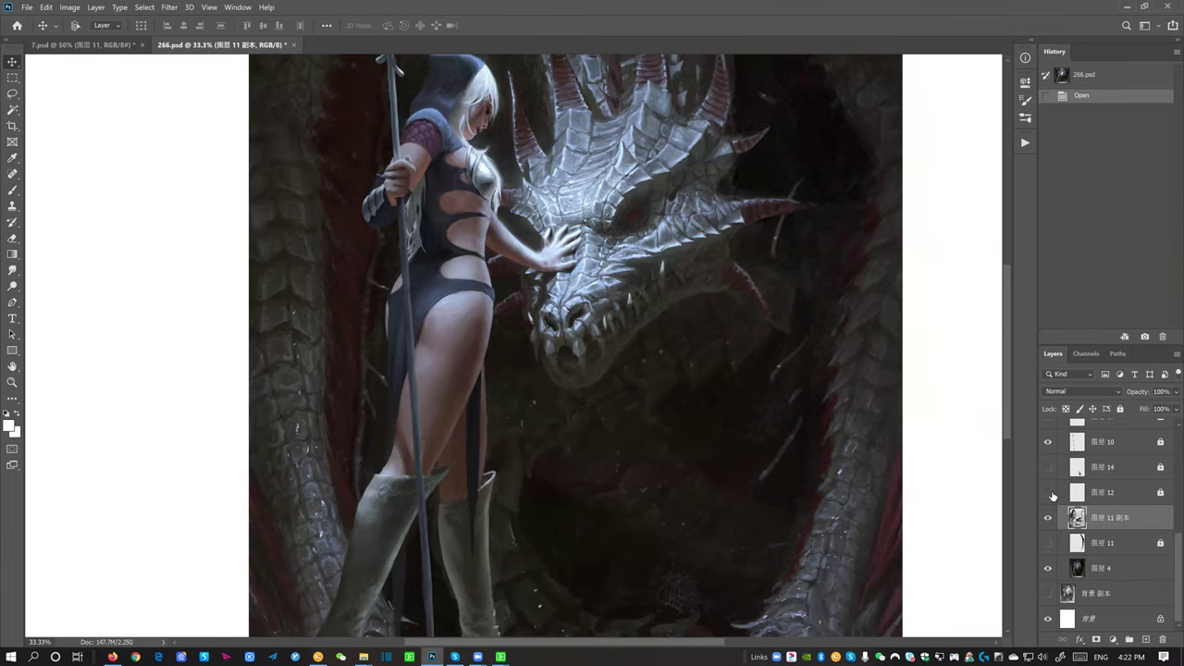
Show layers 图层 12, 图层 14 and 图层 13, and toggle group 组 1 副本 3 to compare, leaving it shown
drag(1052, 497, 1052, 468)
scroll(1049, 490, up, 4)
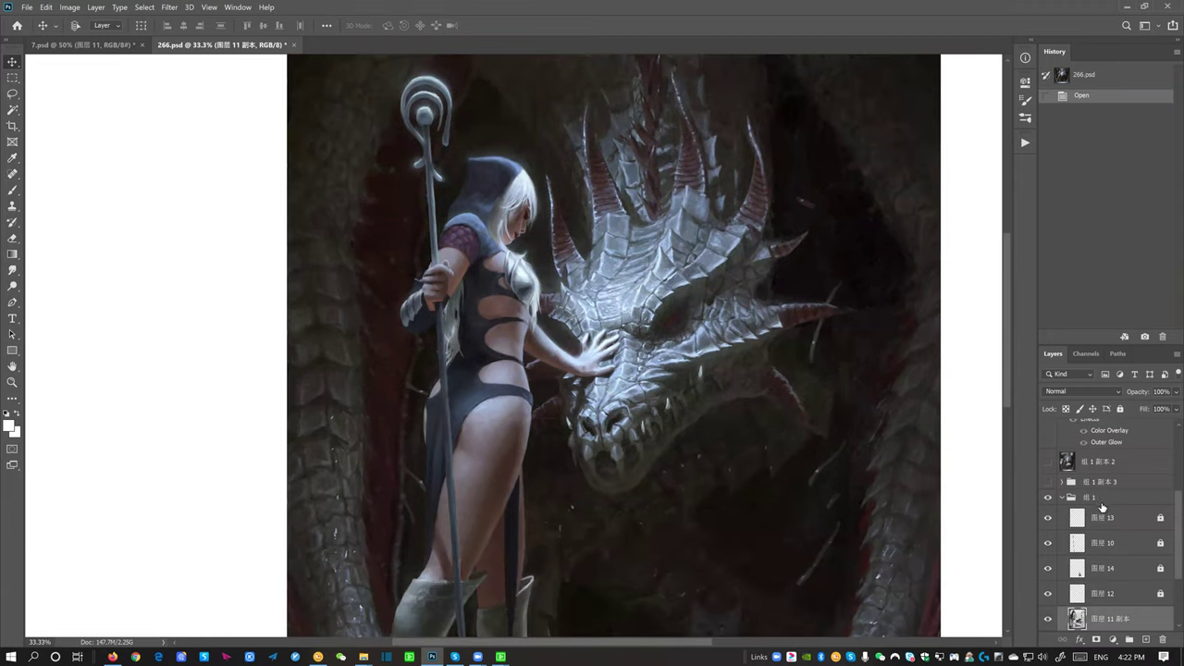
scroll(1090, 505, up, 3)
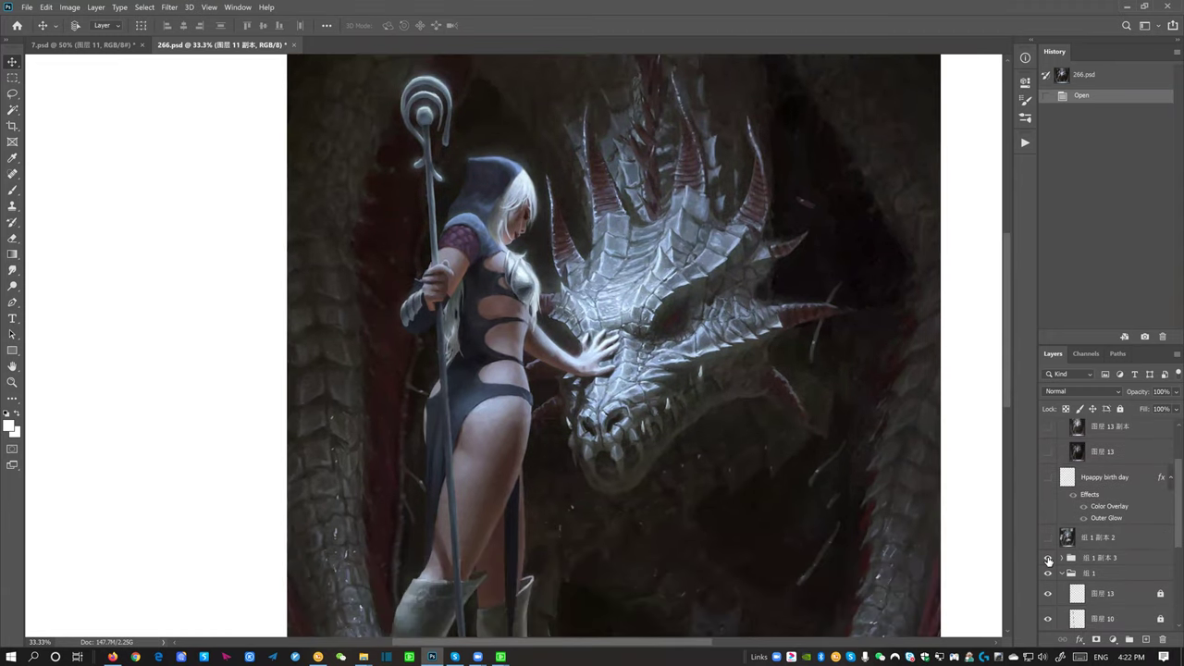
click(1047, 559)
click(1048, 558)
click(1047, 559)
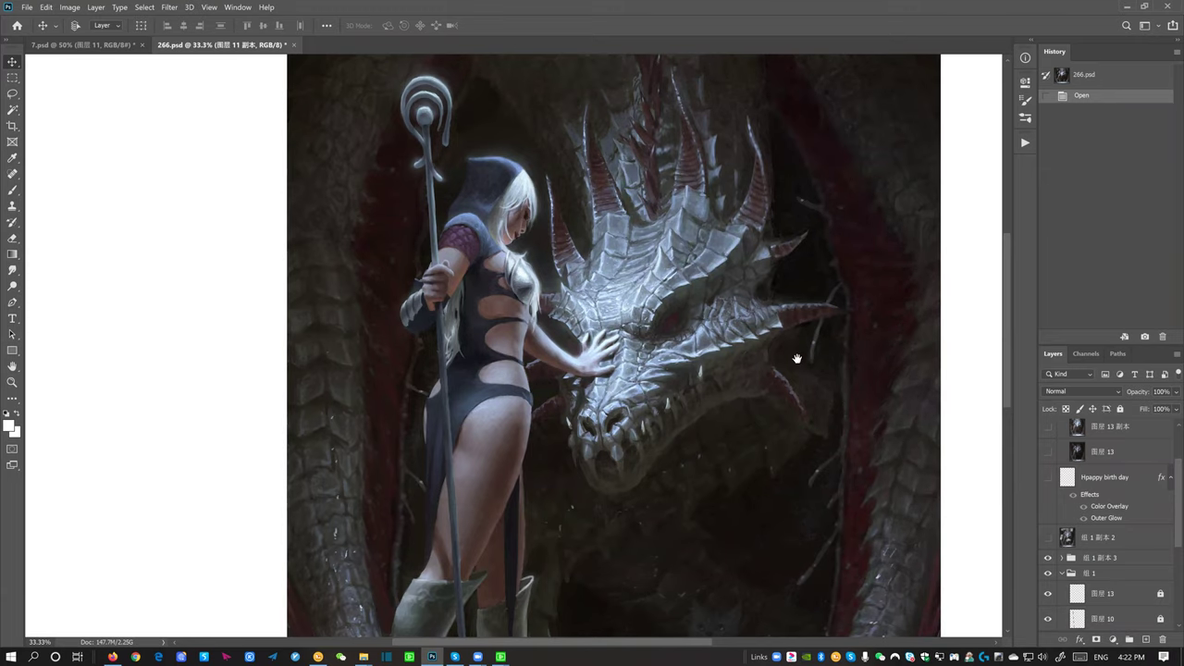
Examine the painting with 组 1 副本 3 shown, from the staff and dragon's horns to the boots and claws
drag(794, 414, 750, 293)
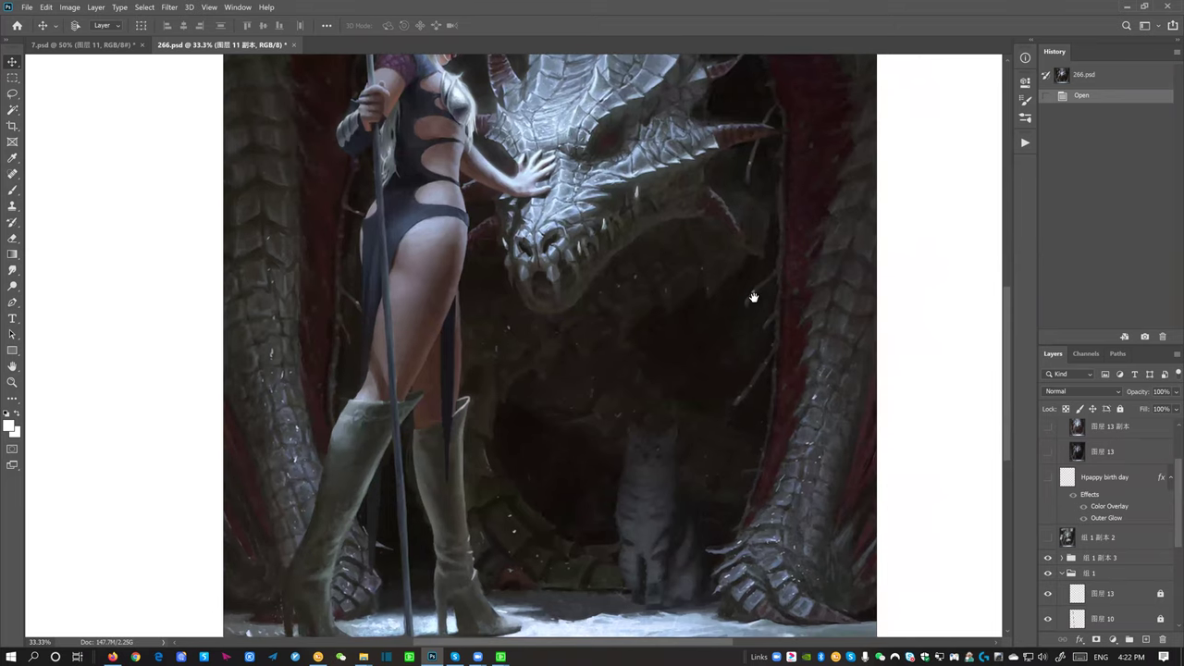
drag(688, 211, 709, 330)
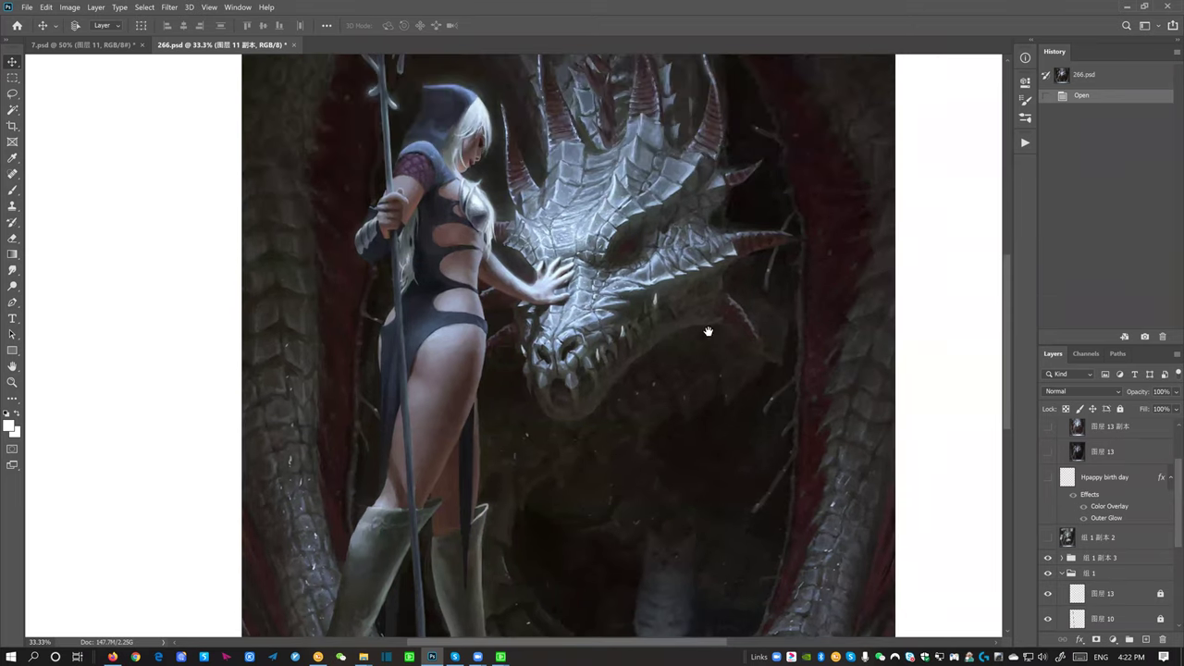
mouse_move(710, 414)
mouse_down()
mouse_move(721, 456)
mouse_move(712, 414)
mouse_up()
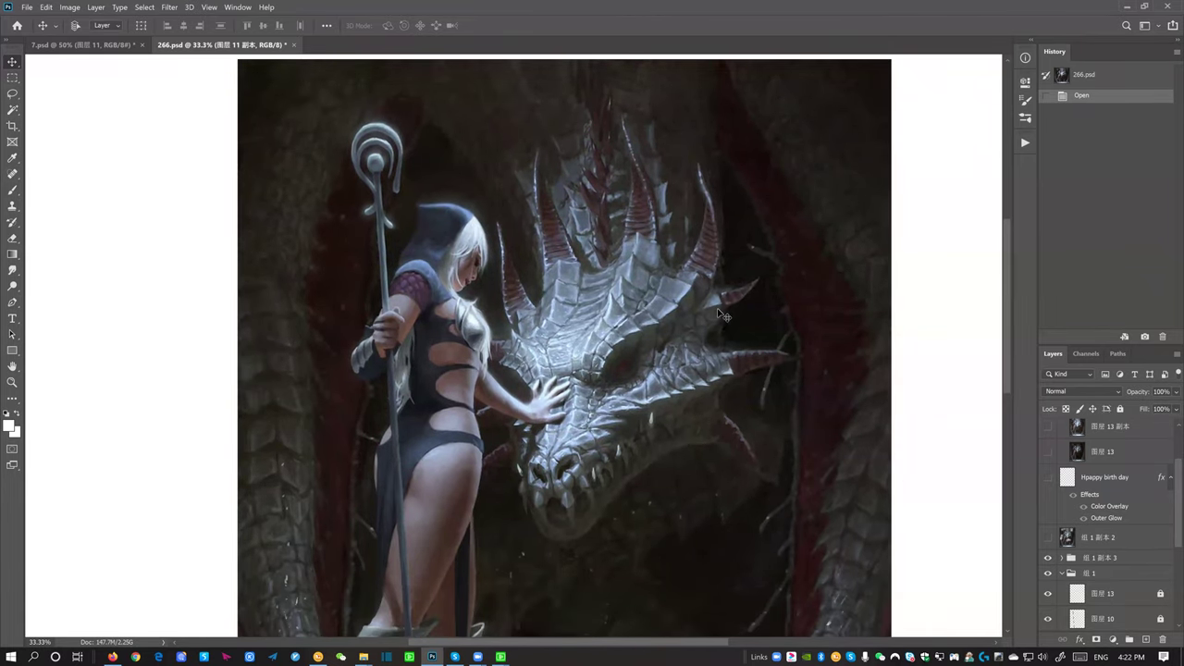
key(h)
drag(721, 316, 701, 316)
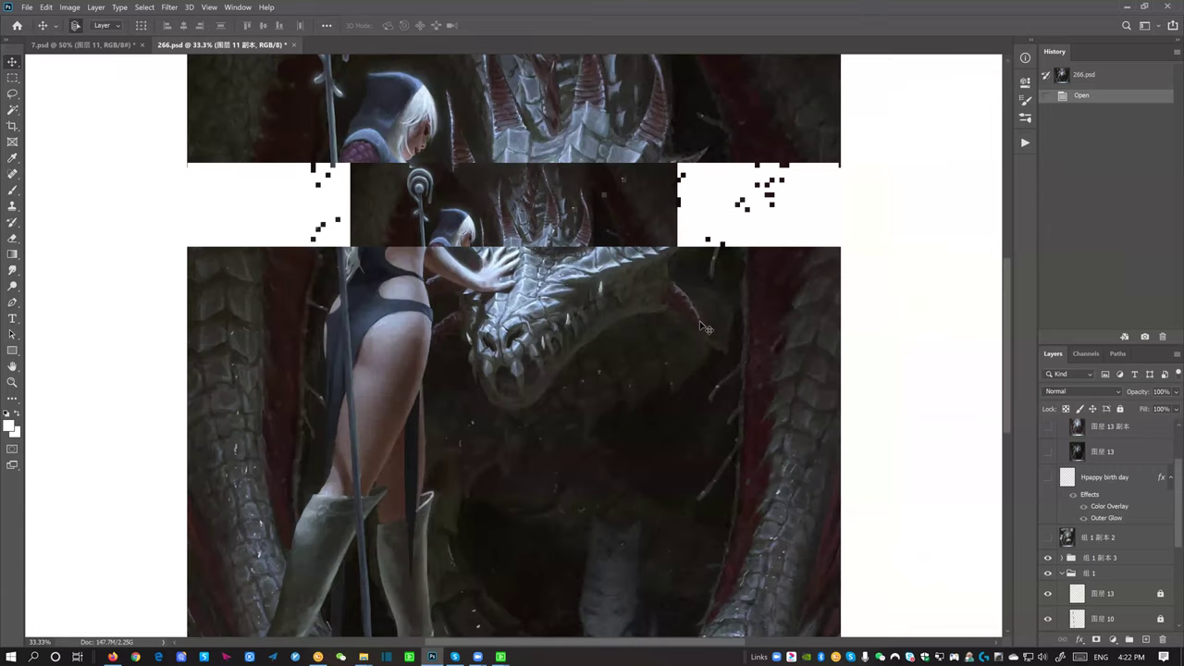
drag(684, 231, 691, 327)
scroll(1048, 465, up, 2)
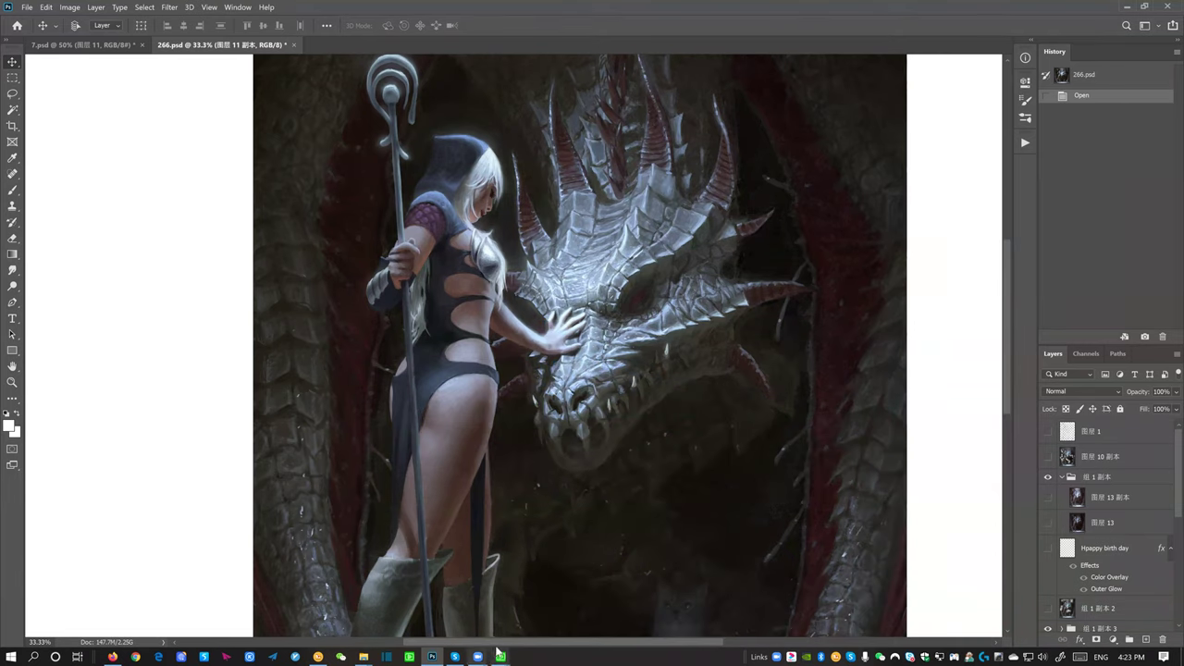
Open 265.psd from GeeImageViewer in Photoshop and close 266.psd without saving
mouse_move(501, 657)
click(552, 610)
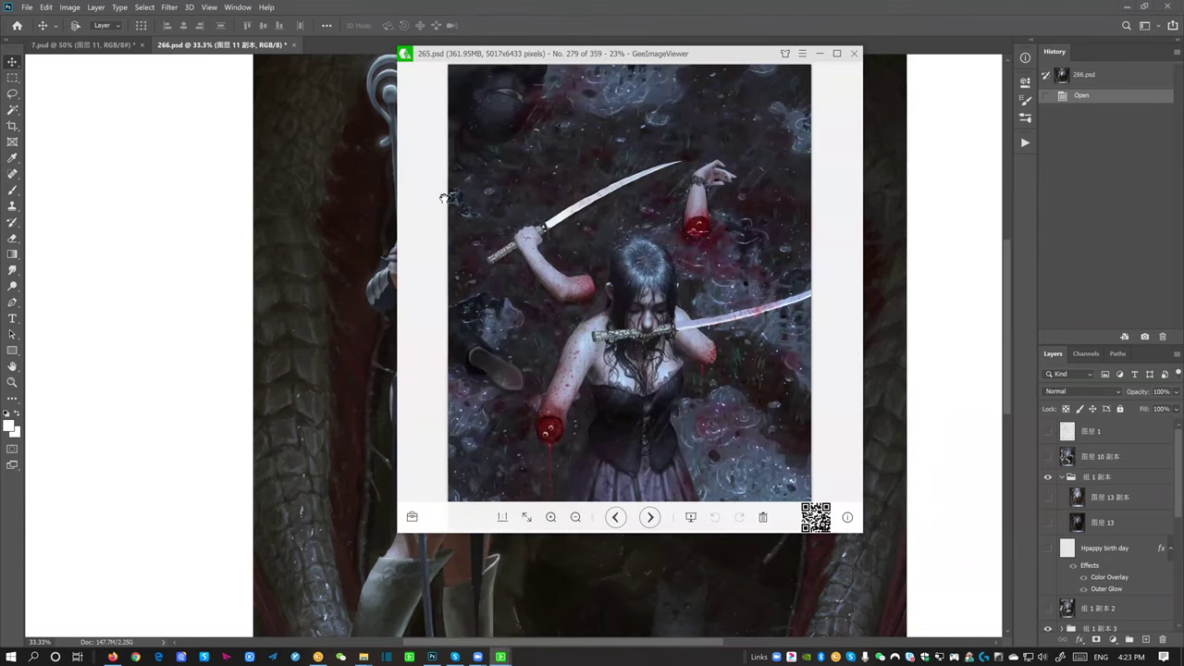
click(339, 47)
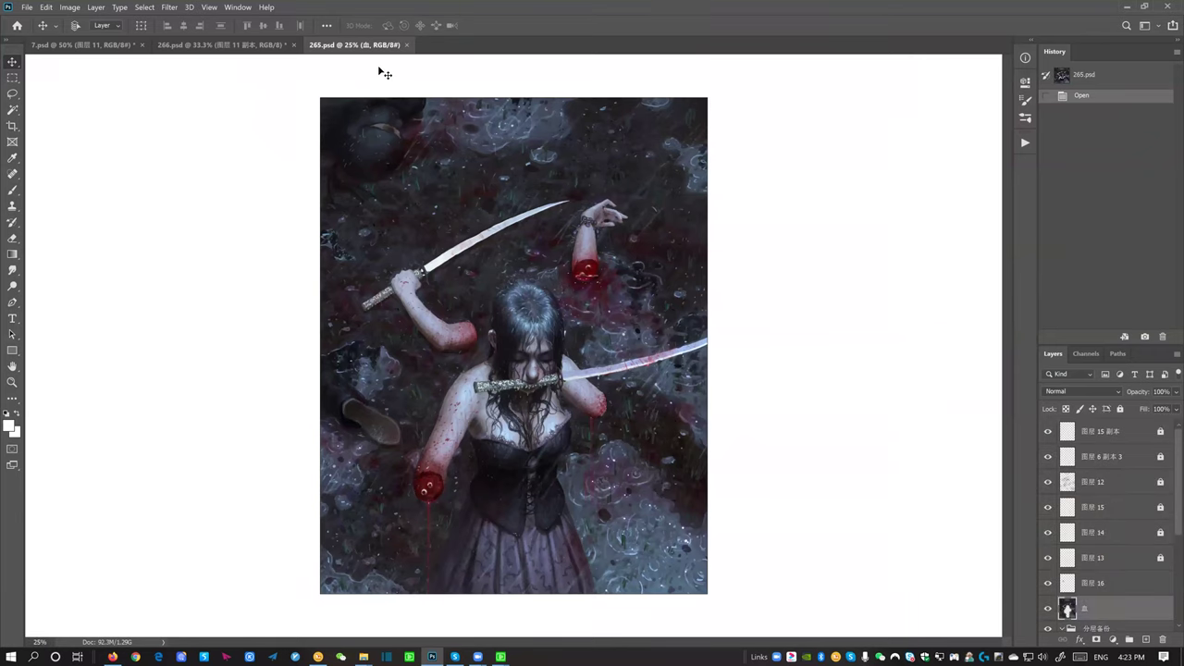
click(293, 45)
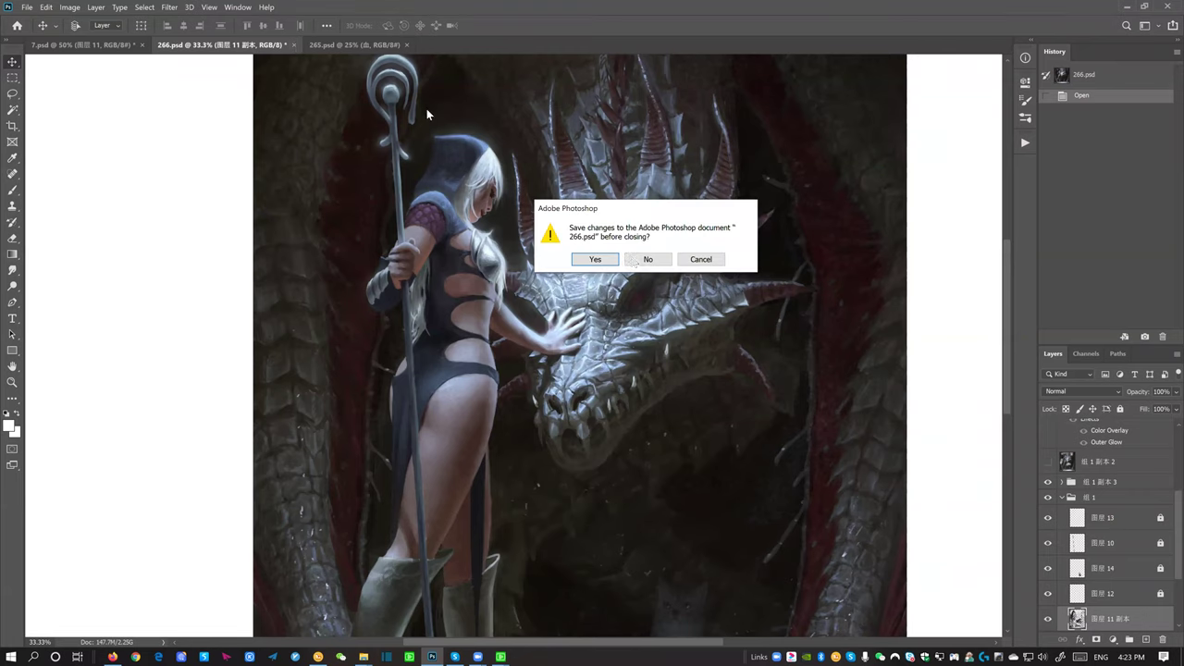
click(646, 259)
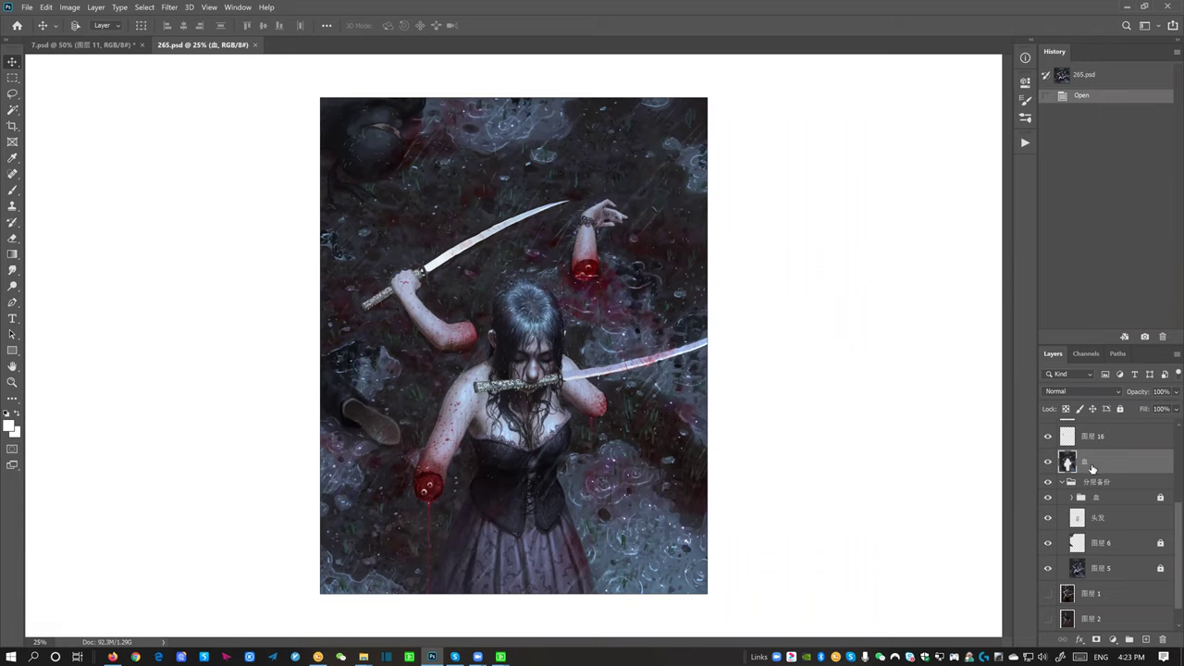
Toggle the topmost layer 图层 15 副本 in 265.psd to see its contribution, leaving it hidden
scroll(1079, 470, up, 2)
scroll(1077, 472, up, 2)
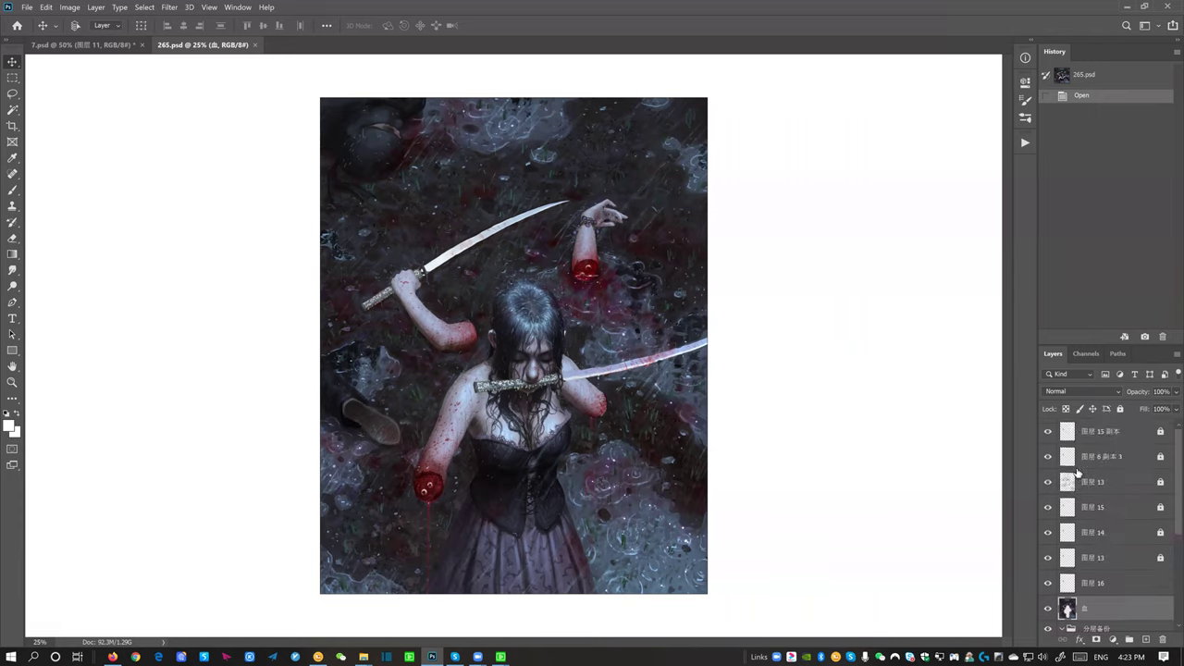
click(1049, 433)
click(1048, 433)
click(1048, 435)
click(1049, 434)
click(1049, 434)
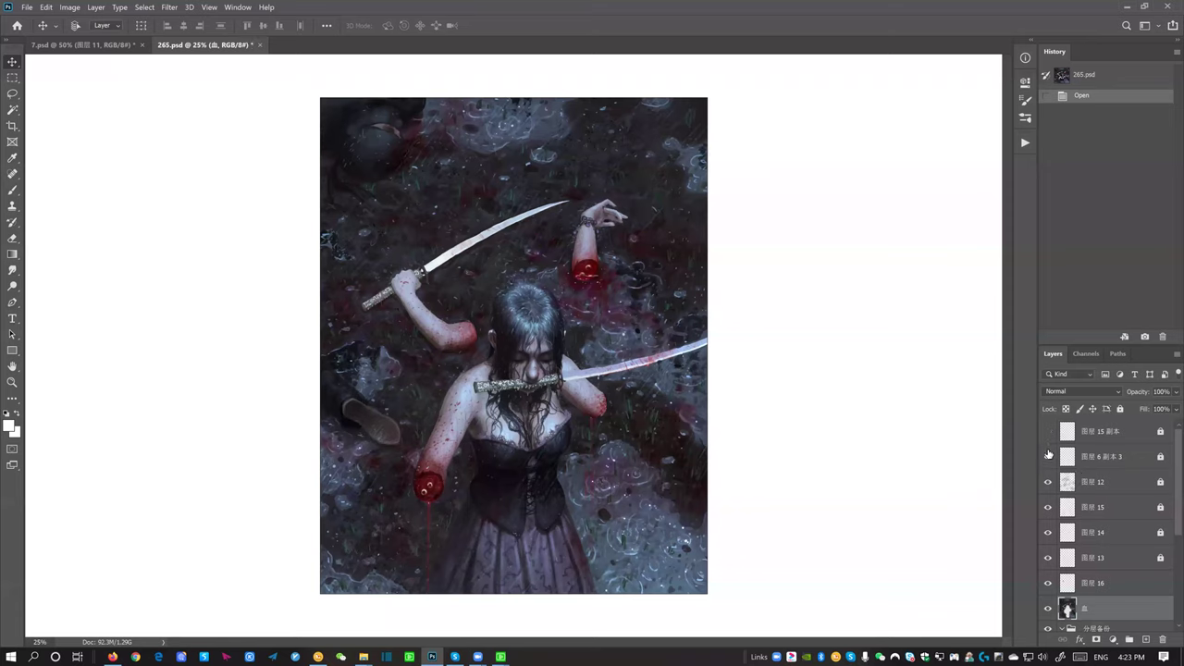
Toggle layer 图层 6 副本 3 to compare the painting, leaving it hidden, and hide 图层 12
click(1048, 457)
click(1048, 457)
click(1048, 484)
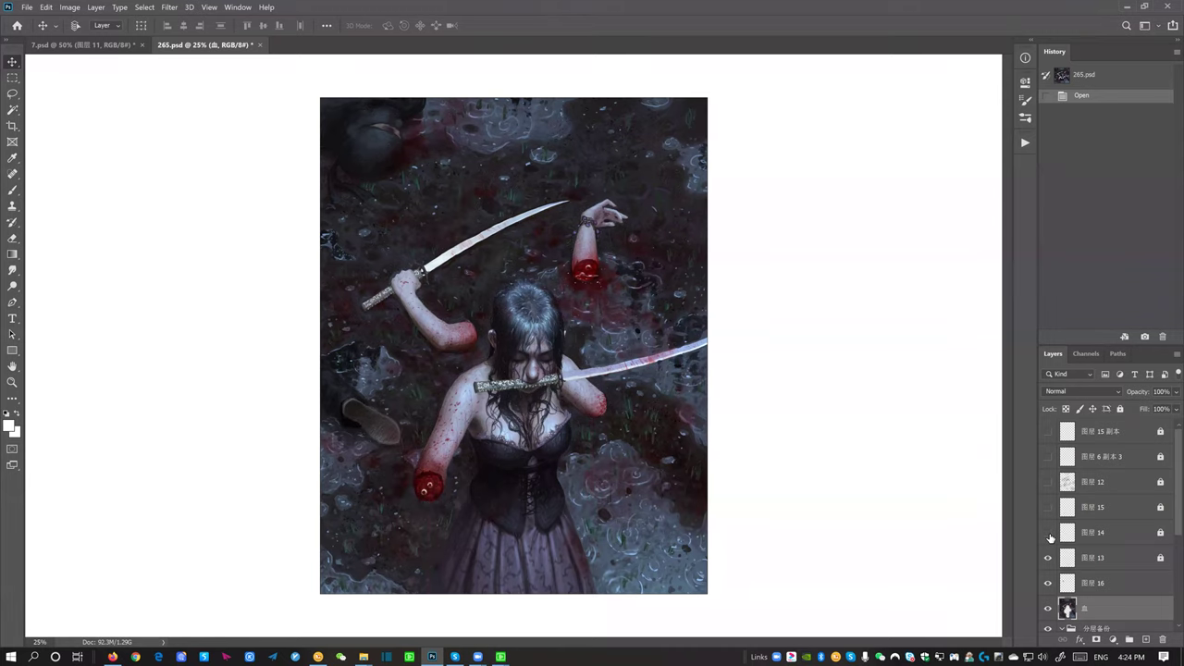
Enlarge the painting to 33.3% and hide layers 图层 15, 图层 14, 图层 13 and 图层 16 to compare
key(ctrl+equal)
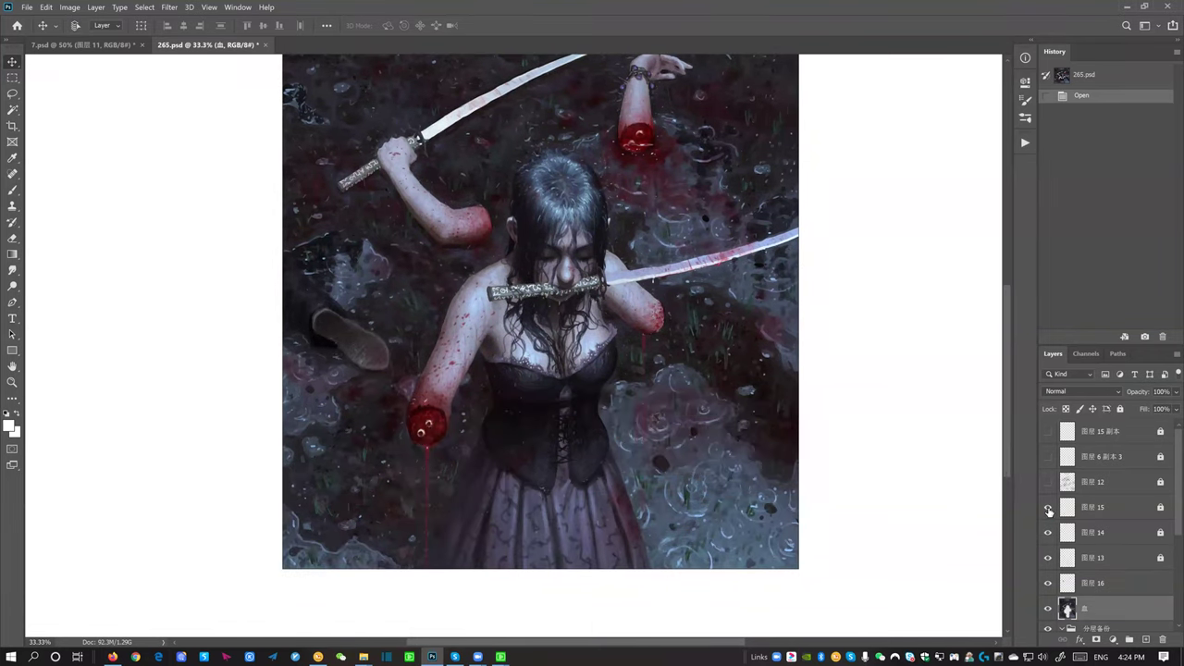
click(1048, 508)
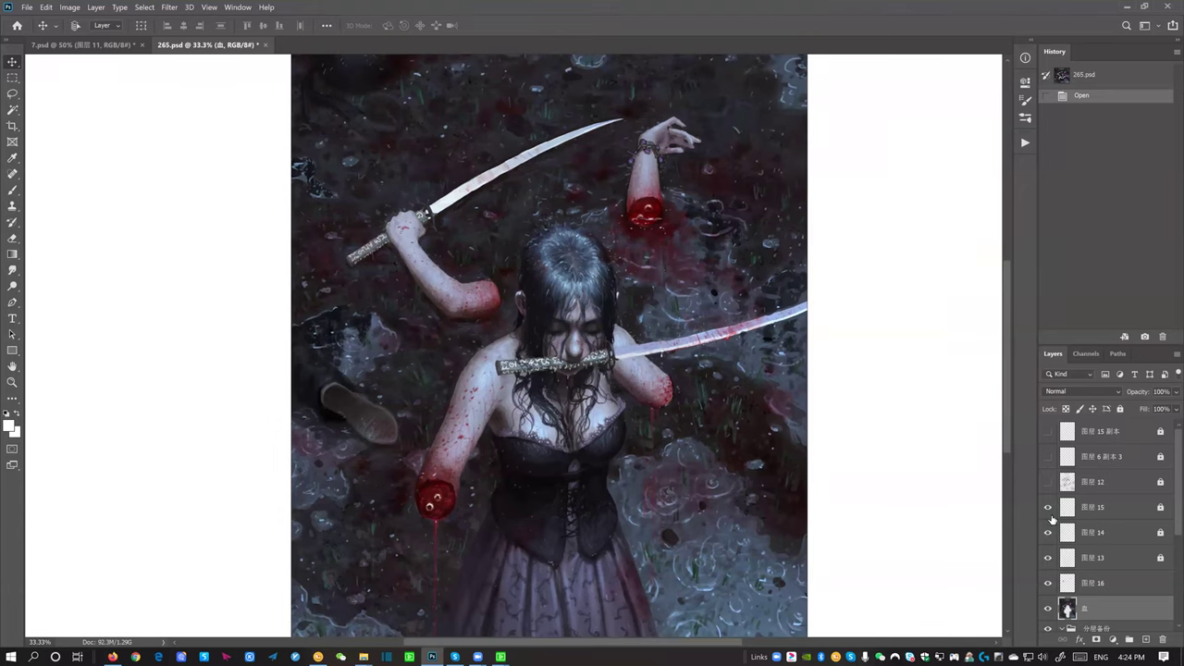
click(1049, 532)
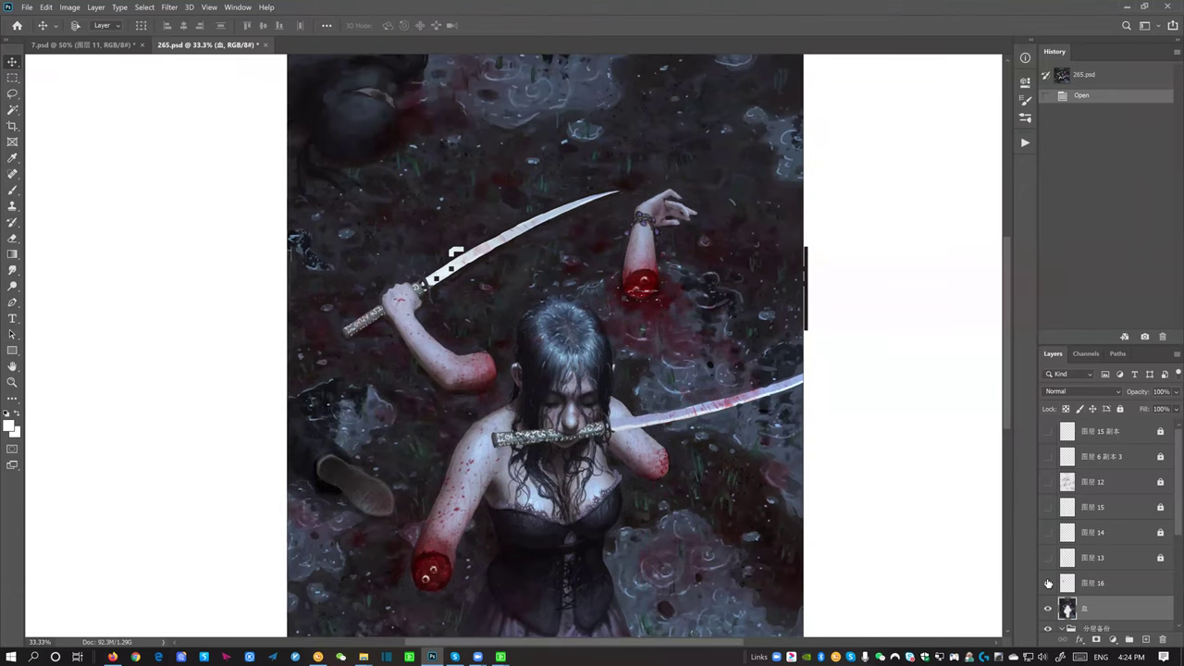
click(1049, 584)
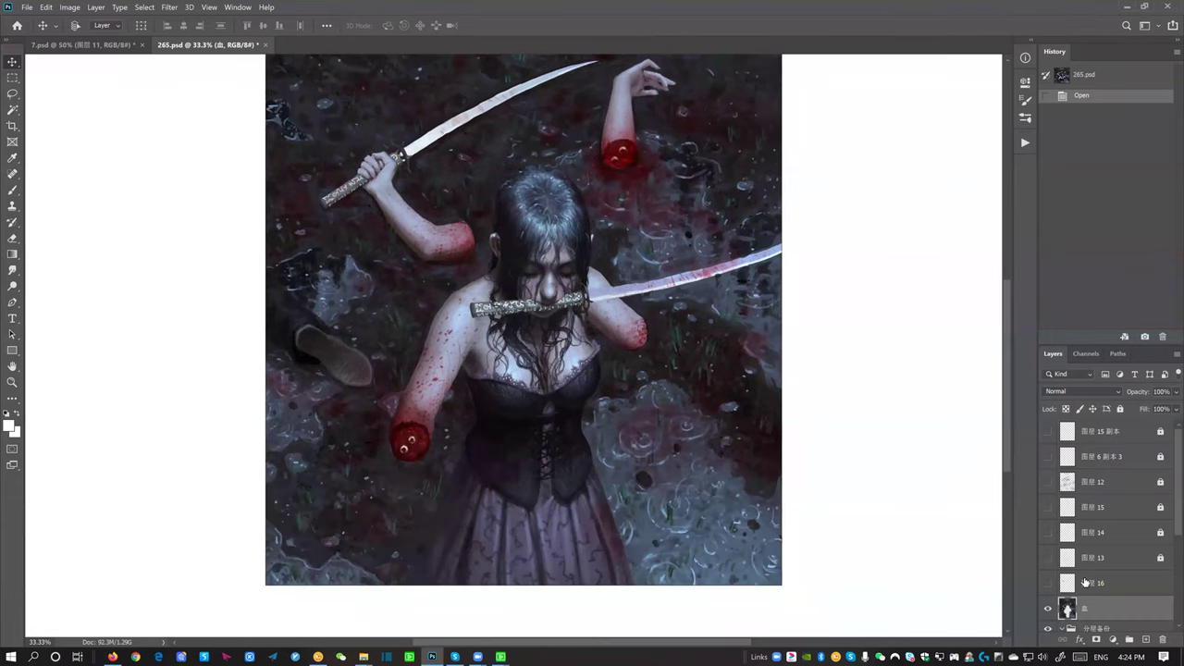
Toggle the merged layer 血 above group 分层备份 to compare the painting, leaving it hidden
scroll(1077, 569, down, 2)
click(1048, 533)
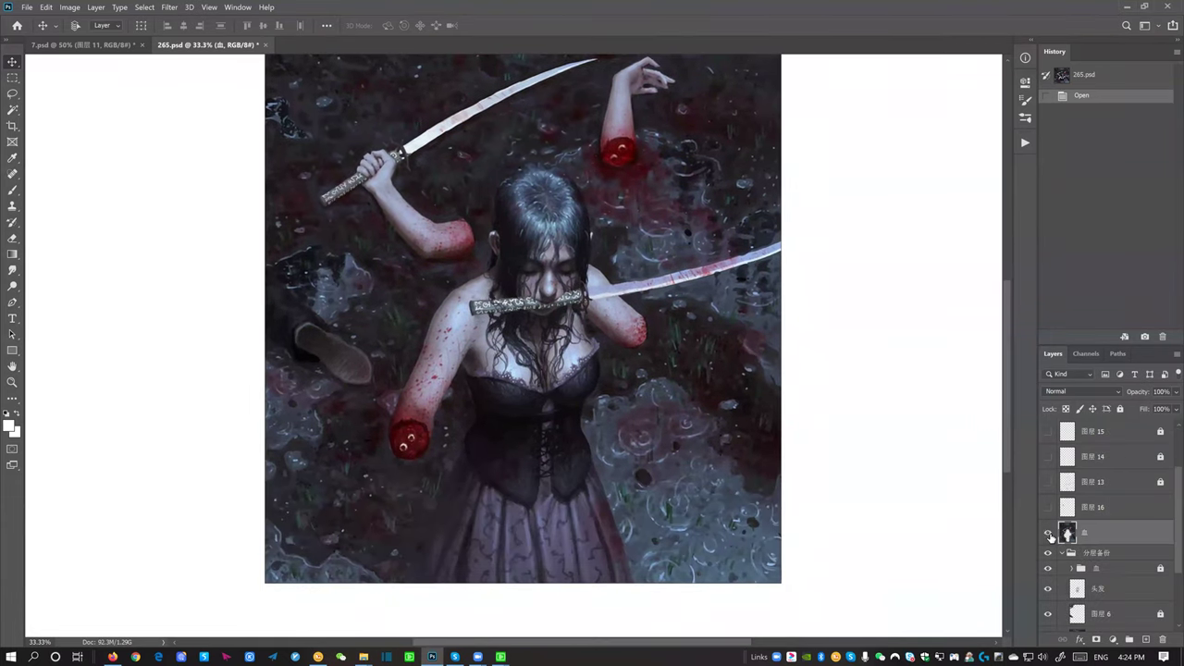
click(1048, 534)
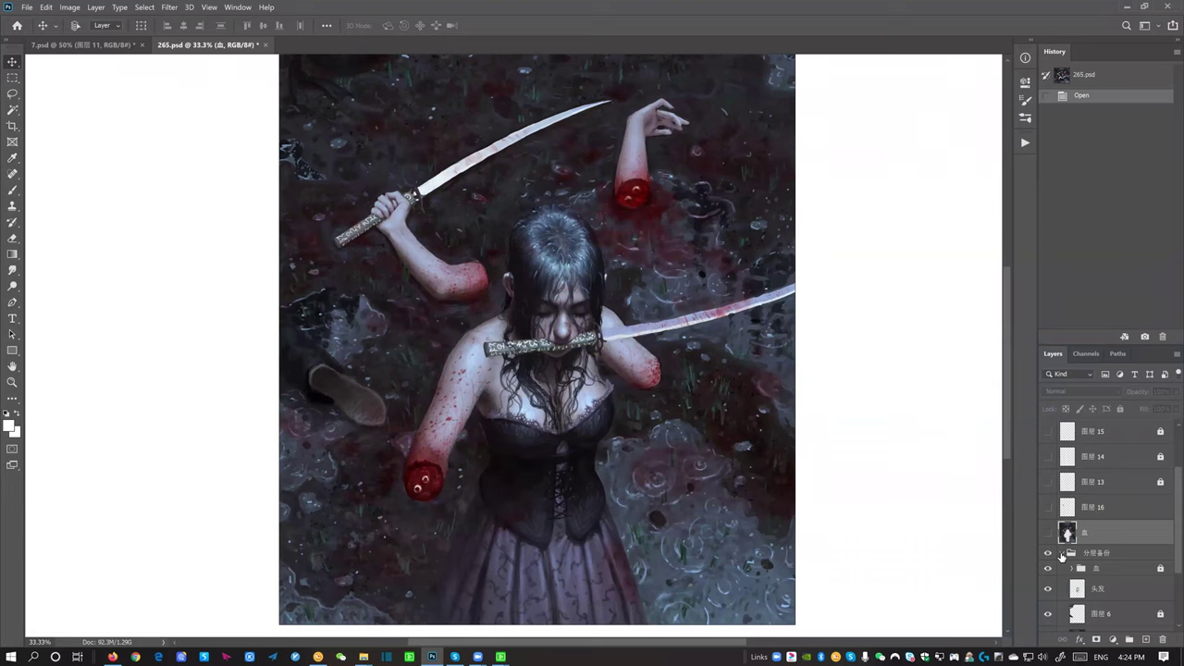
Toggle the hair layer 头发 in group 分层备份 to see its contribution, leaving it shown
click(1063, 553)
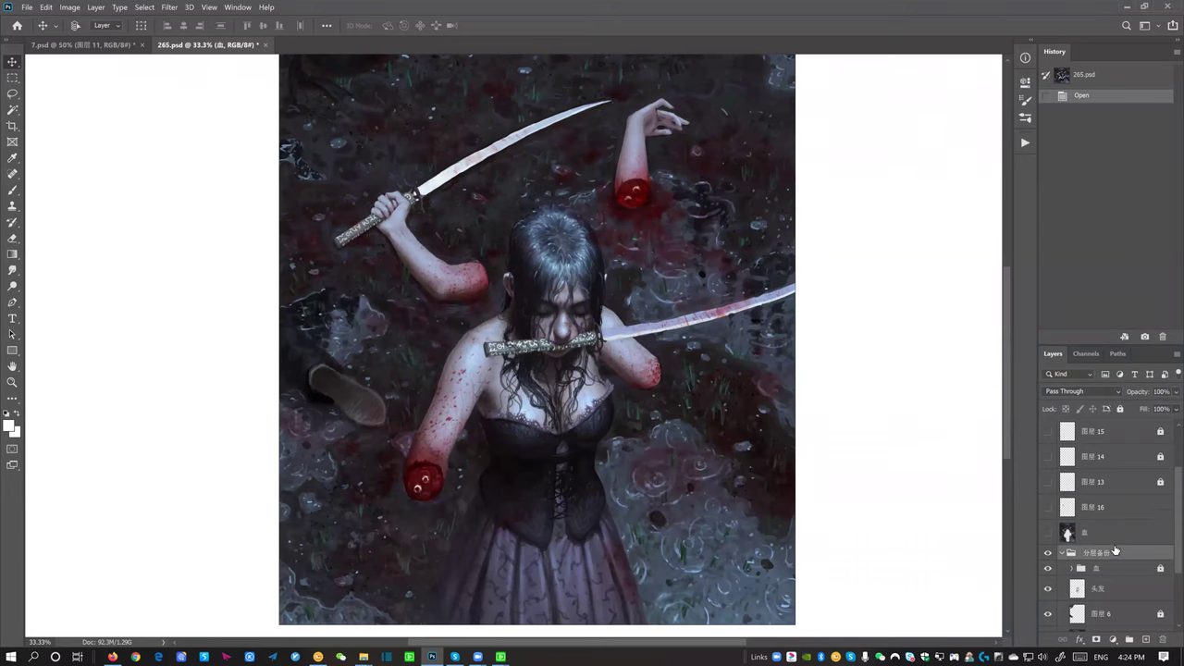
scroll(1110, 546, down, 2)
click(1048, 493)
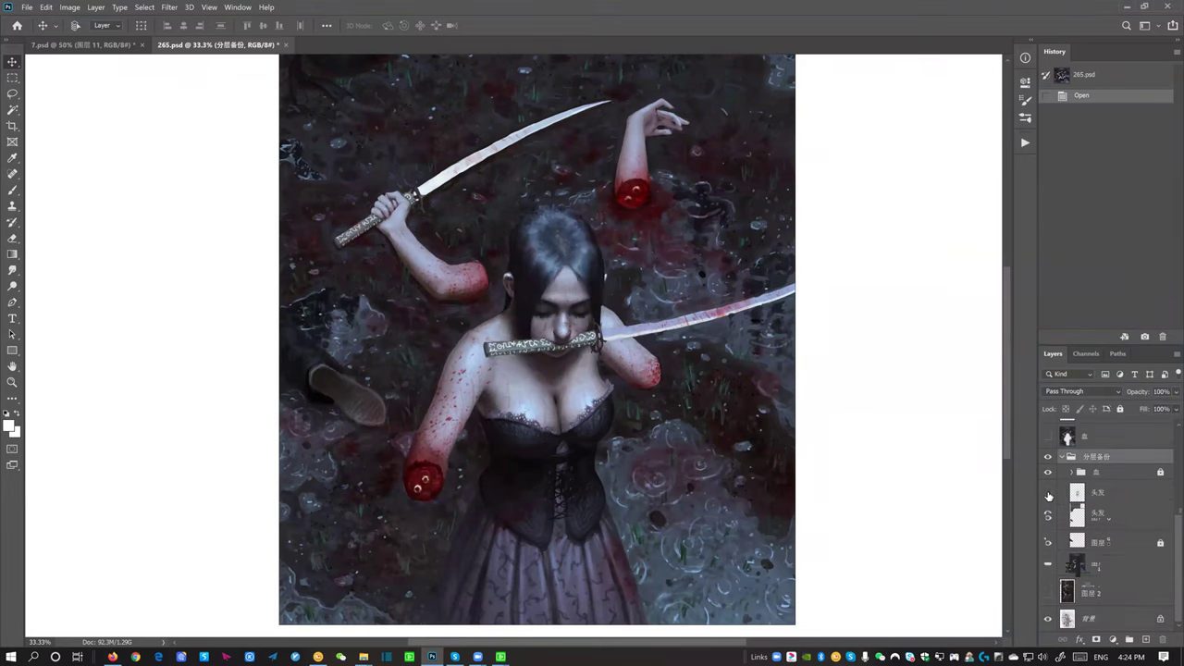
click(1047, 493)
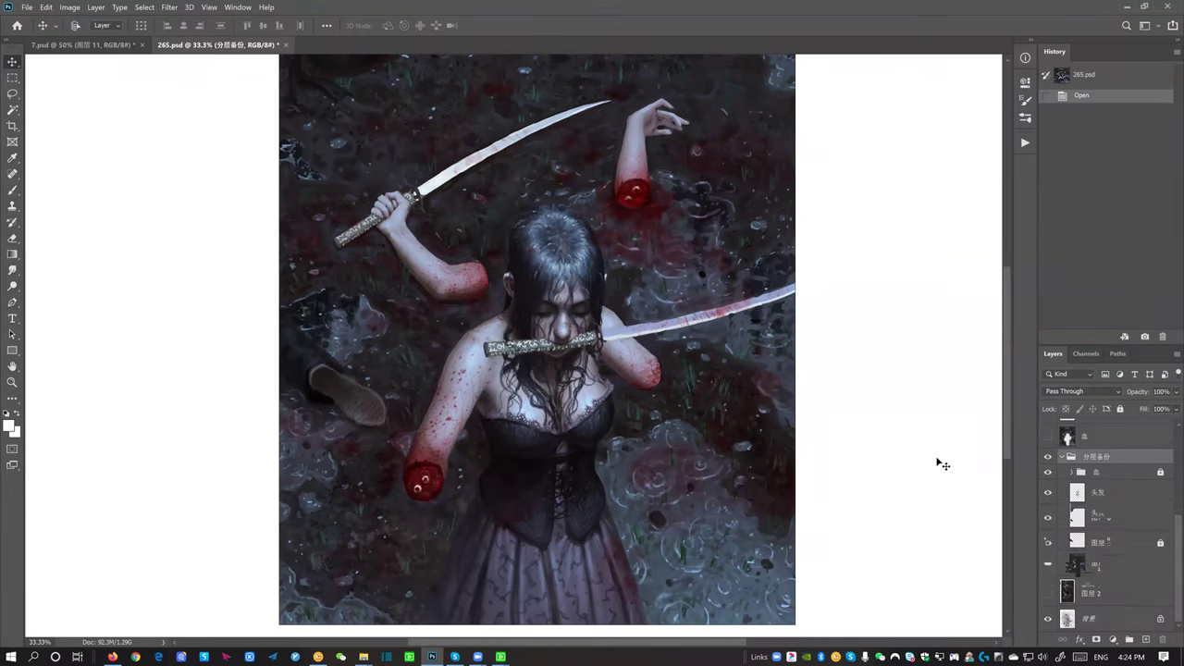
Examine the 265.psd painting at 33.3% from the dark upper background past the swords and figure to the skirt
scroll(675, 324, down, 3)
scroll(695, 325, up, 5)
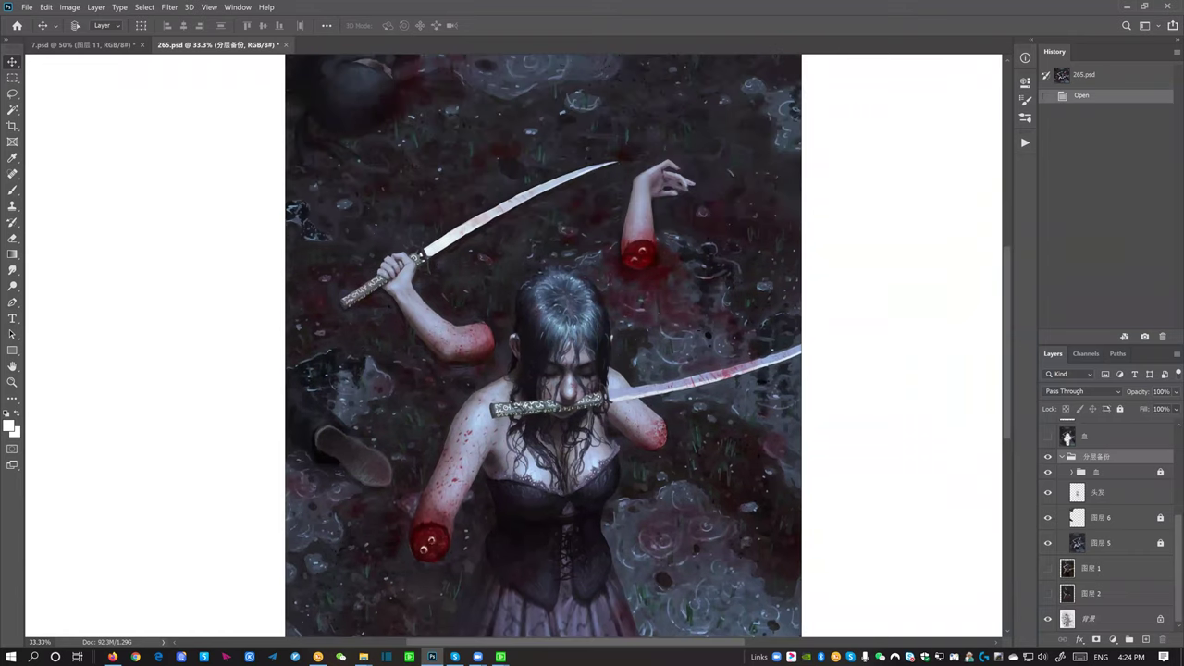
drag(740, 359, 730, 317)
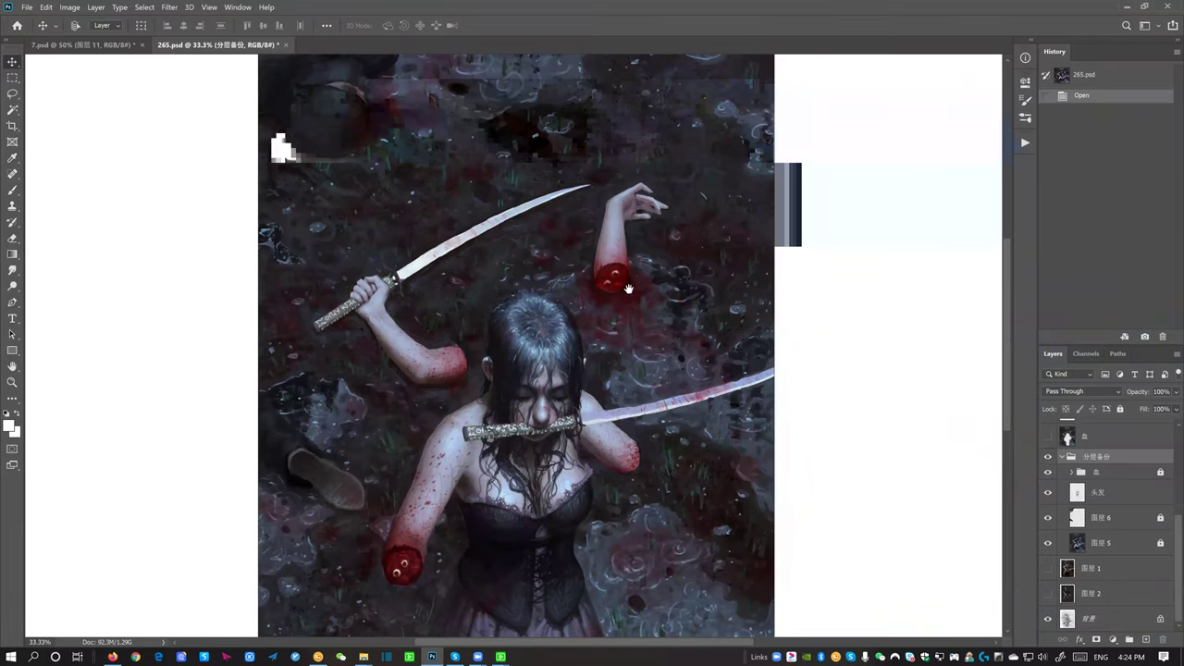
scroll(638, 278, up, 1)
scroll(668, 259, up, 1)
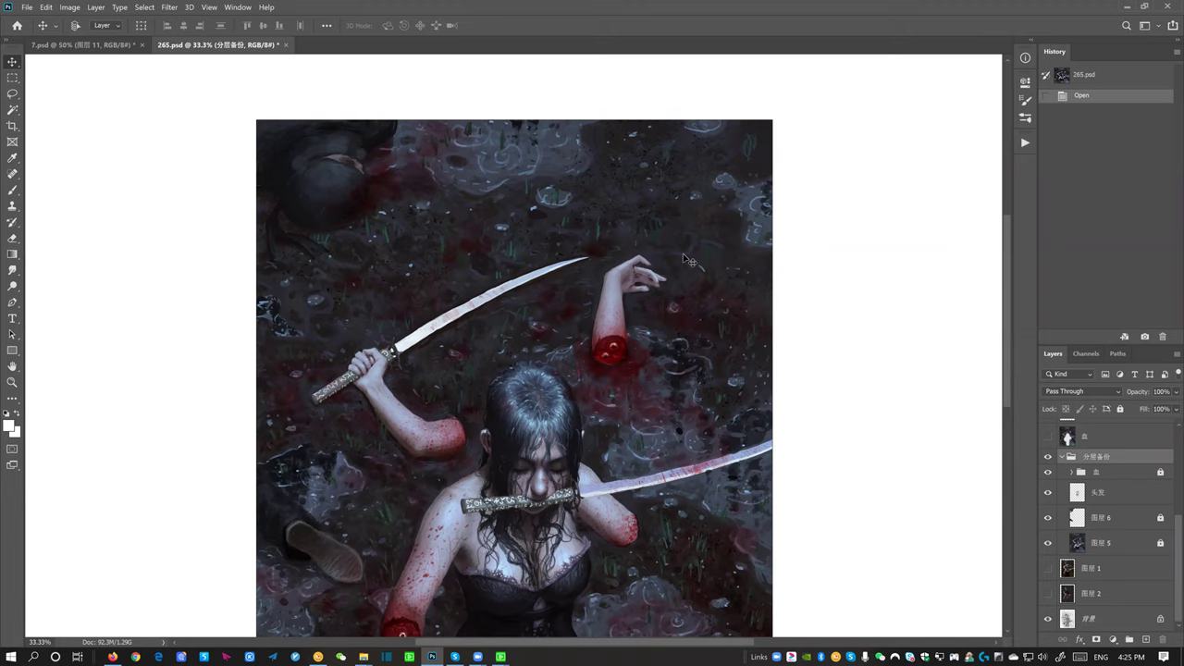
scroll(689, 262, down, 2)
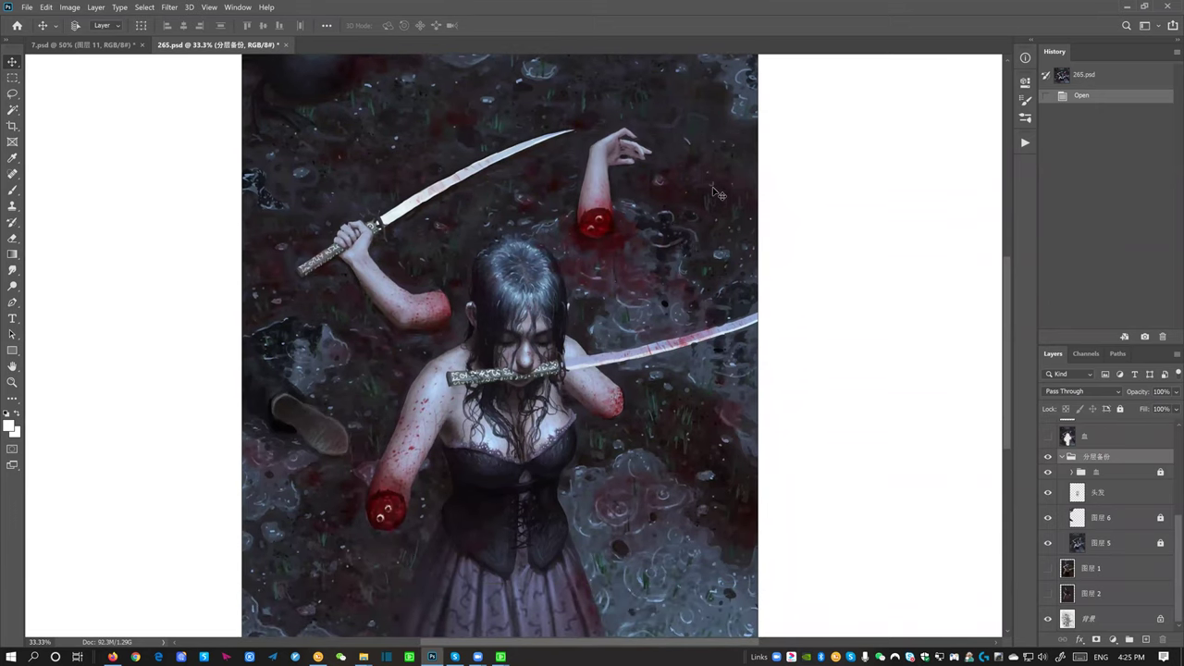
scroll(720, 217, down, 3)
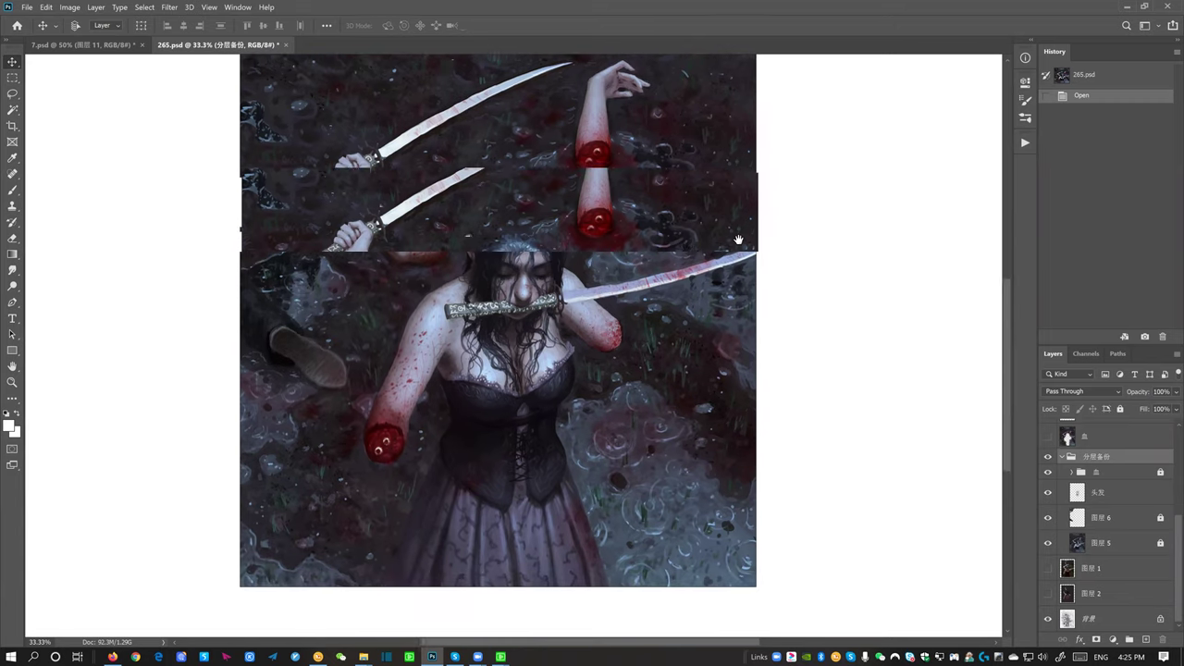
scroll(666, 299, up, 2)
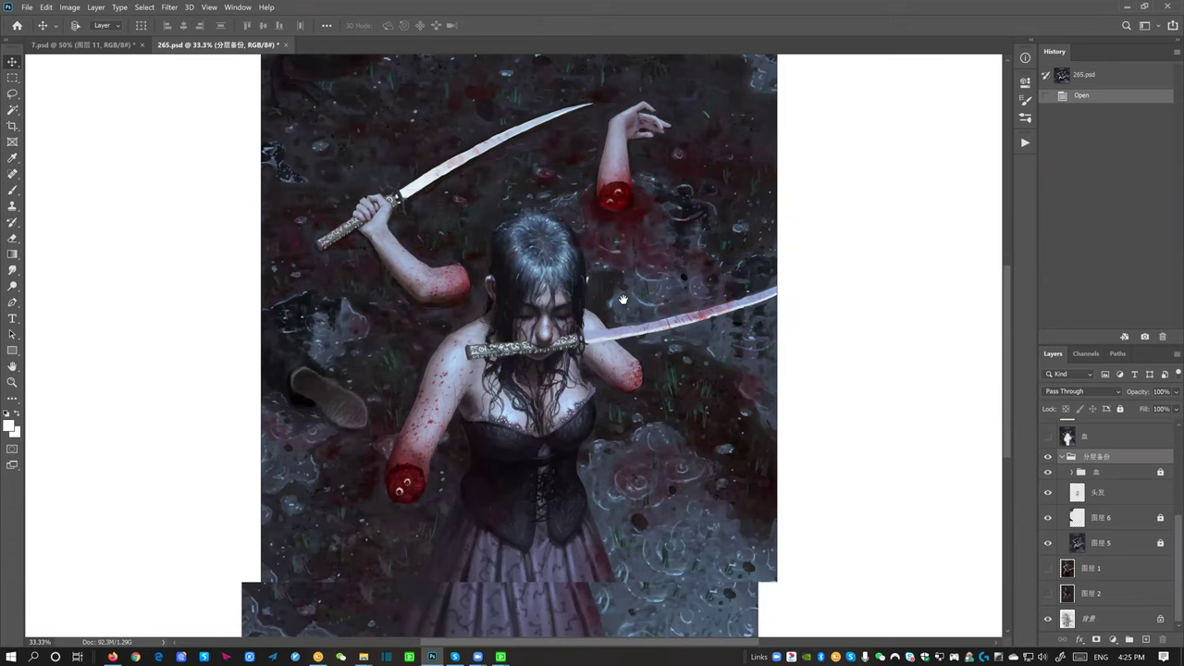
scroll(623, 298, up, 2)
scroll(629, 296, down, 2)
scroll(633, 265, up, 3)
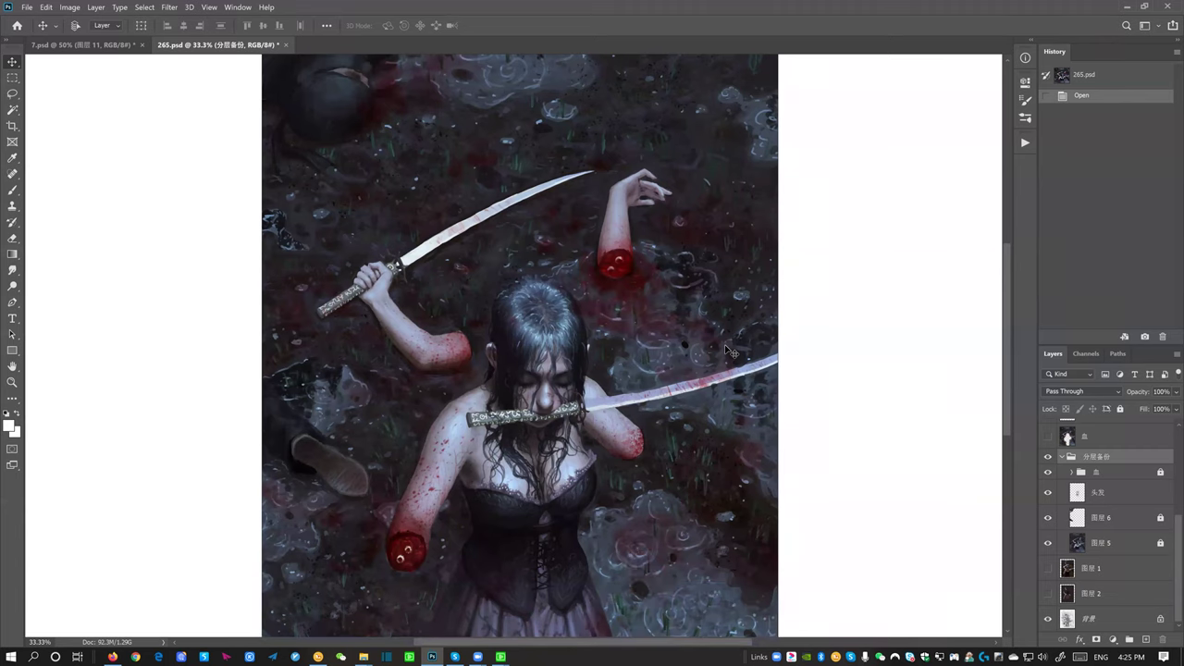
scroll(1132, 534, up, 2)
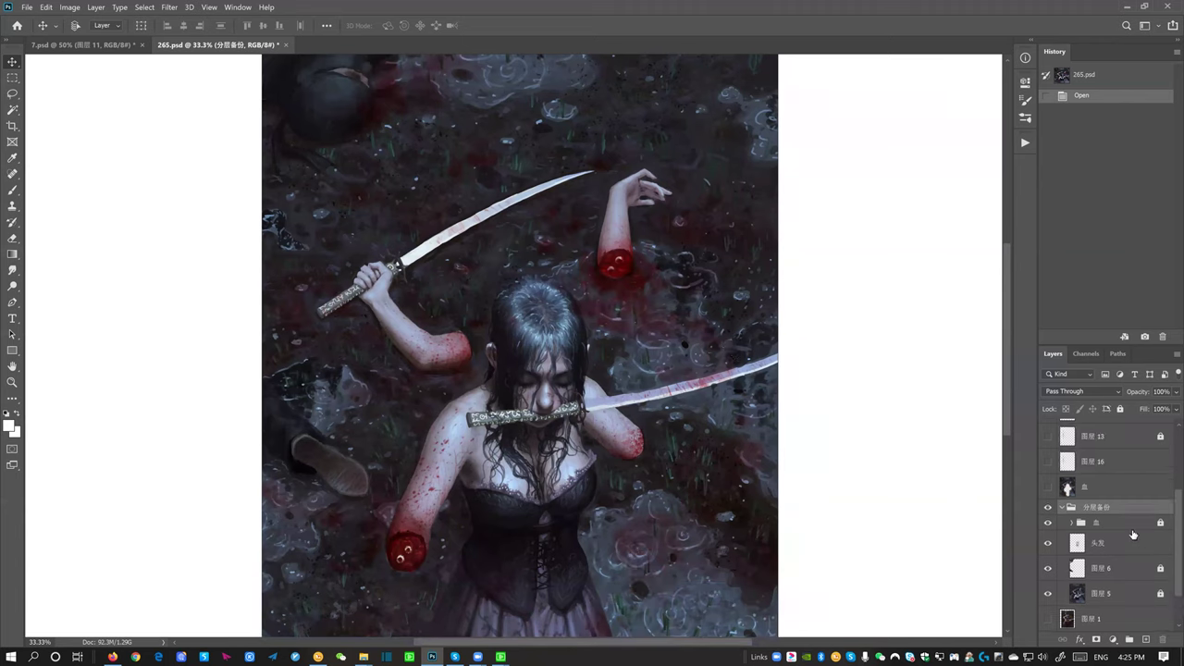